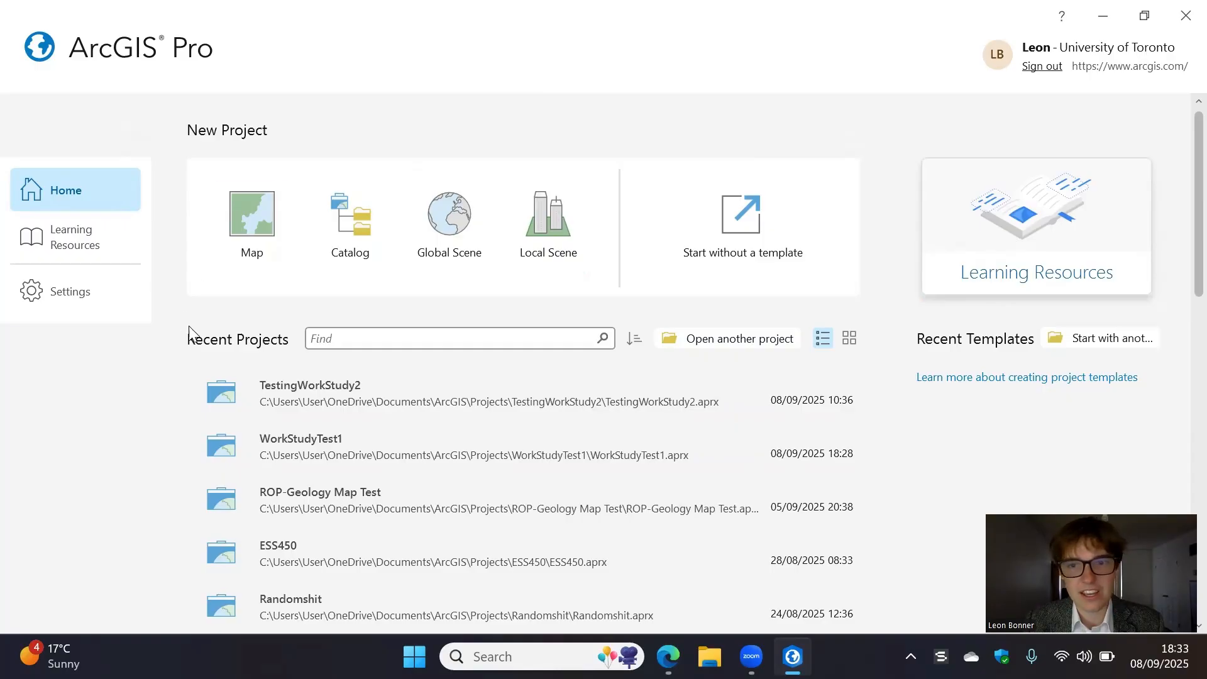
- Create a new map project named "ESS241 Project" in the default location
left_click(254, 217)
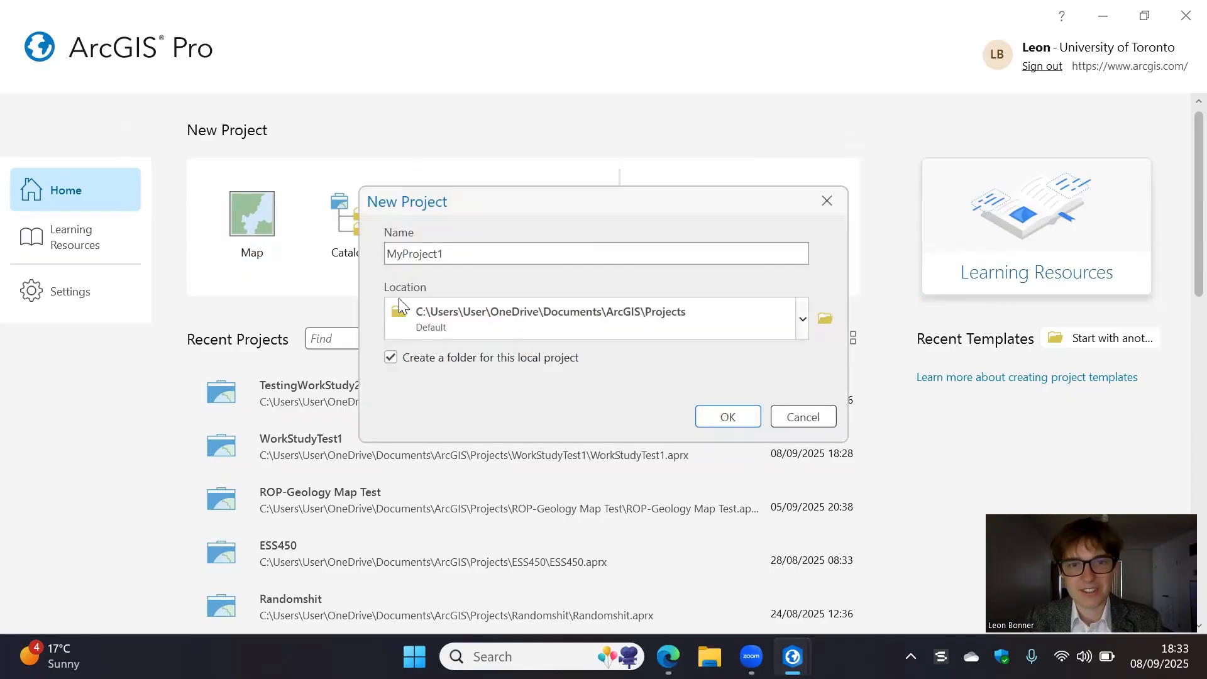
double_click(470, 253)
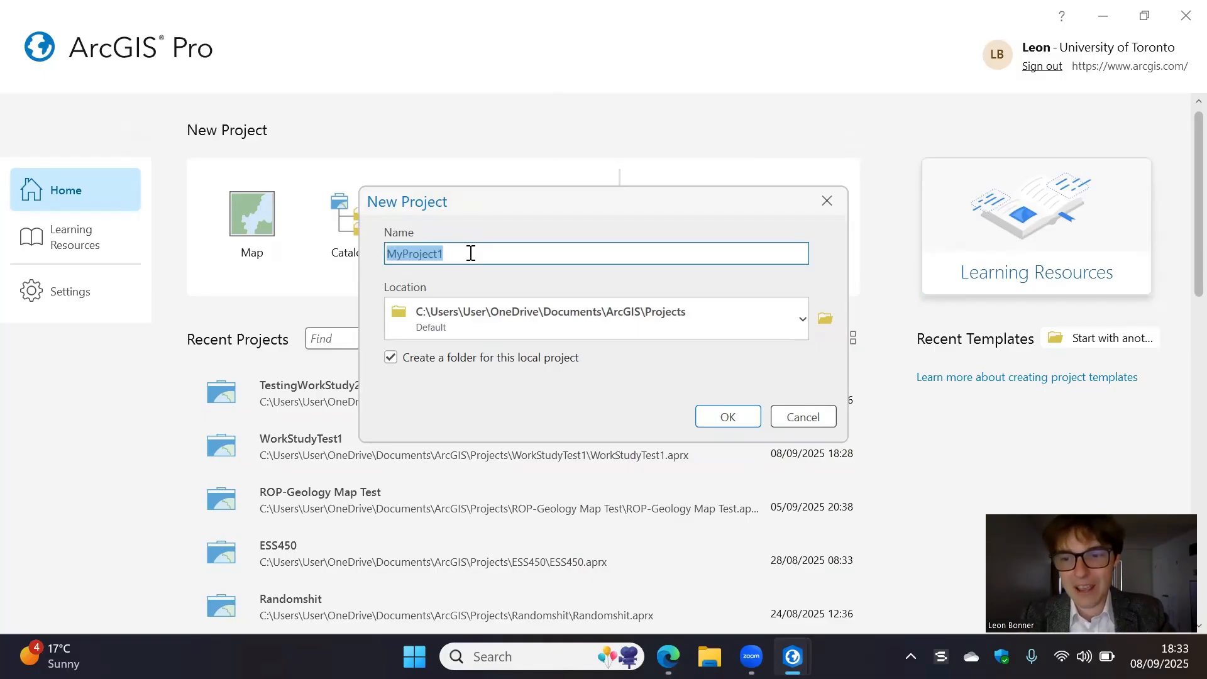
type("ESS")
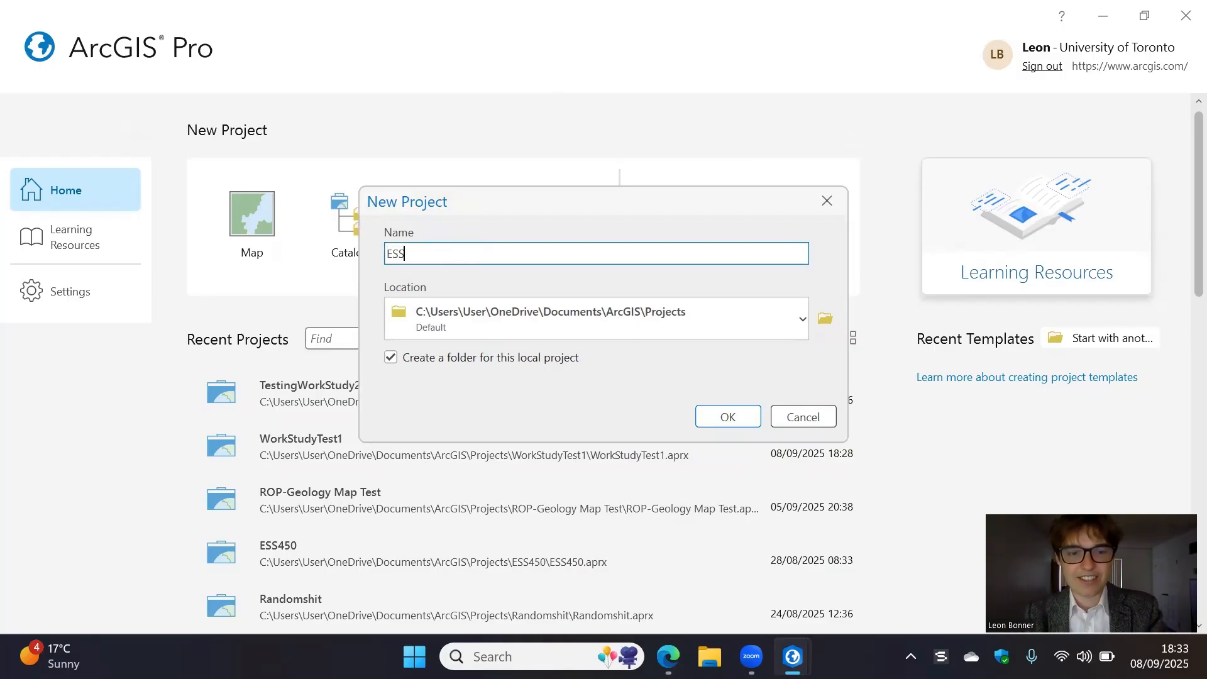
type("241 Project")
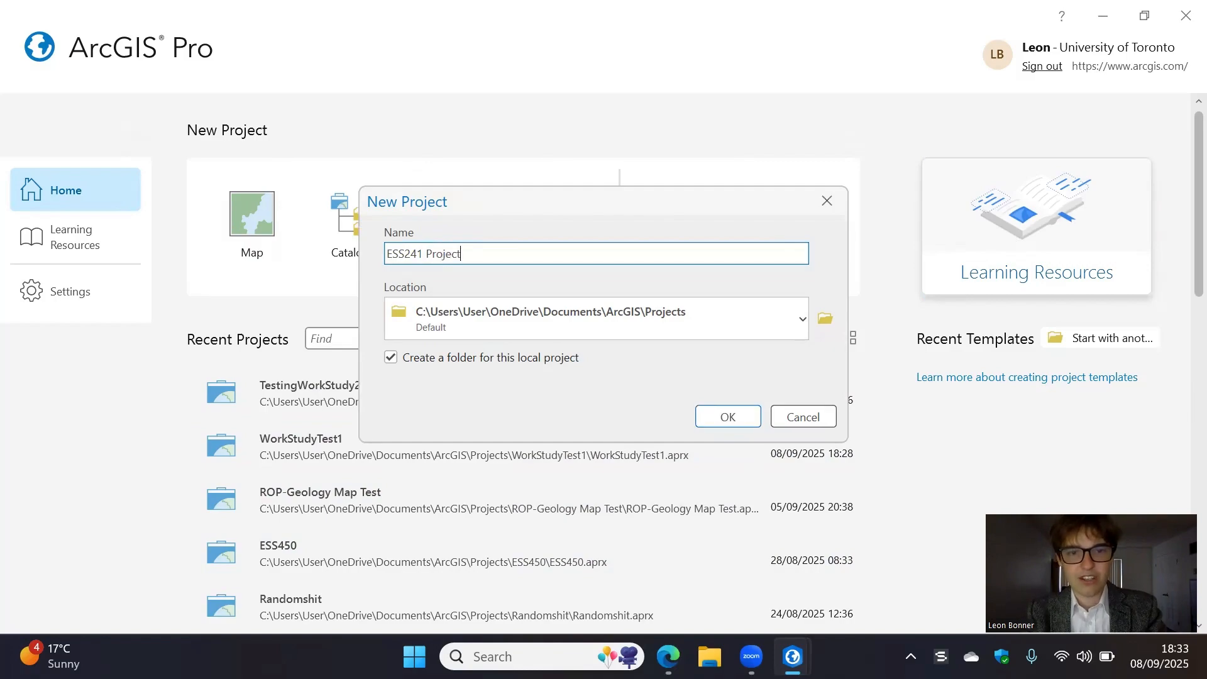
key("Return")
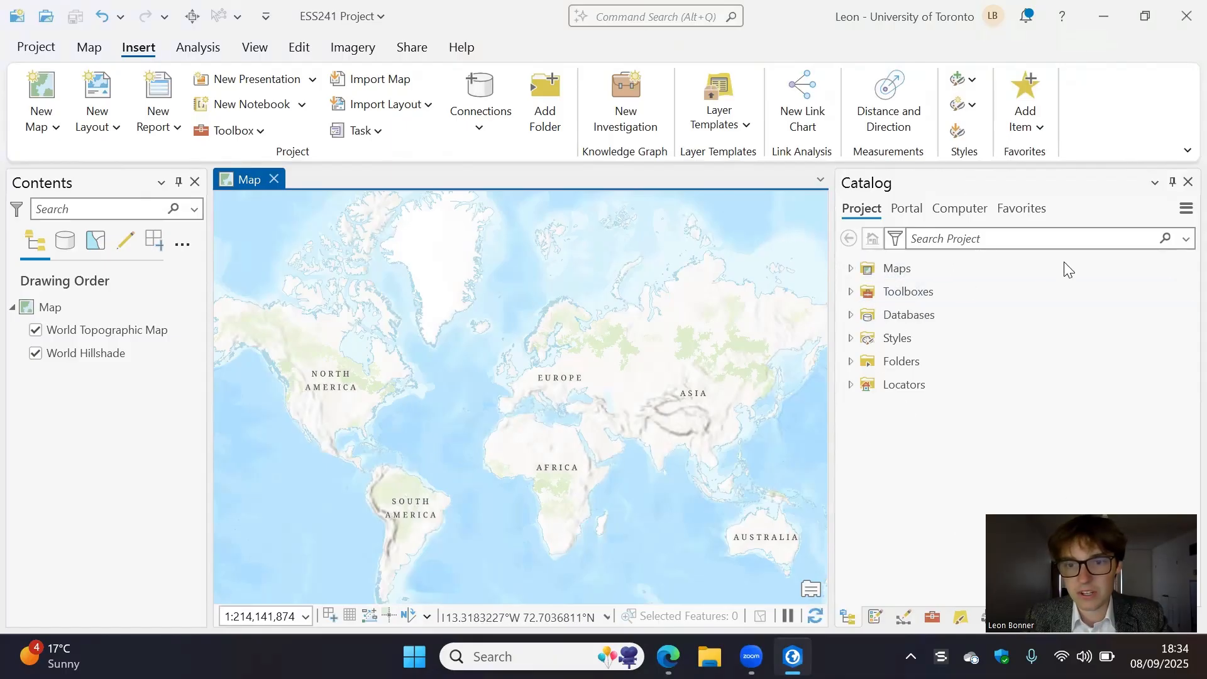
left_click(851, 362)
left_click(851, 364)
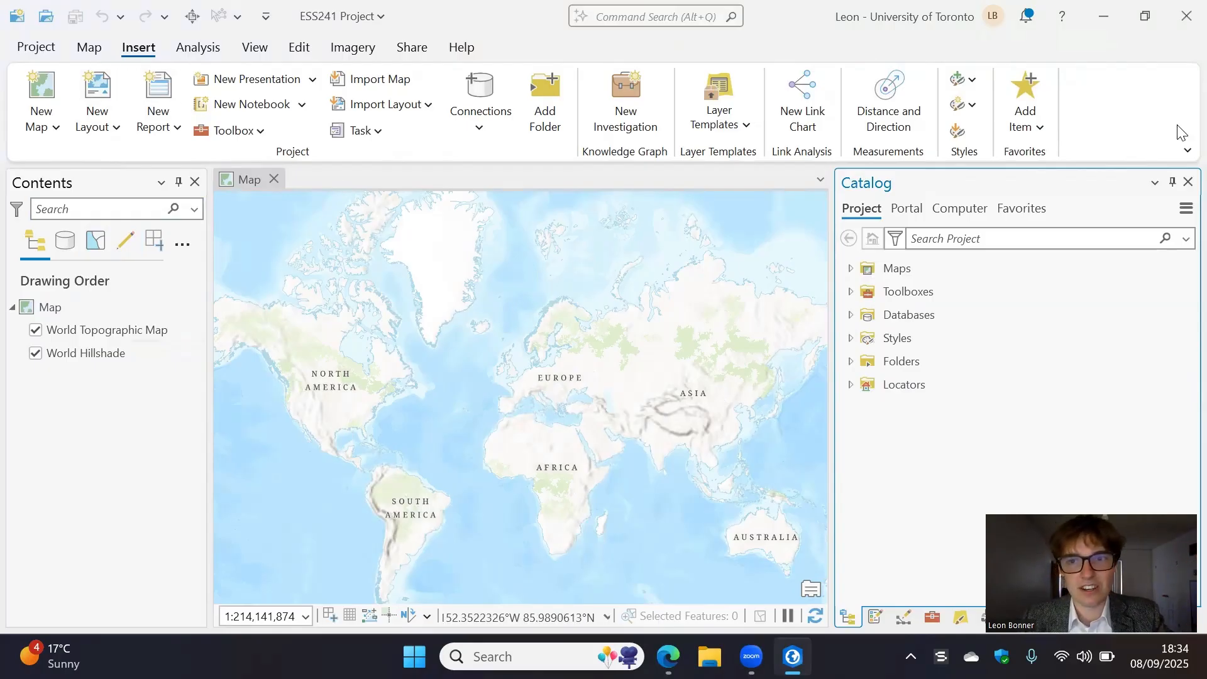
left_click(193, 50)
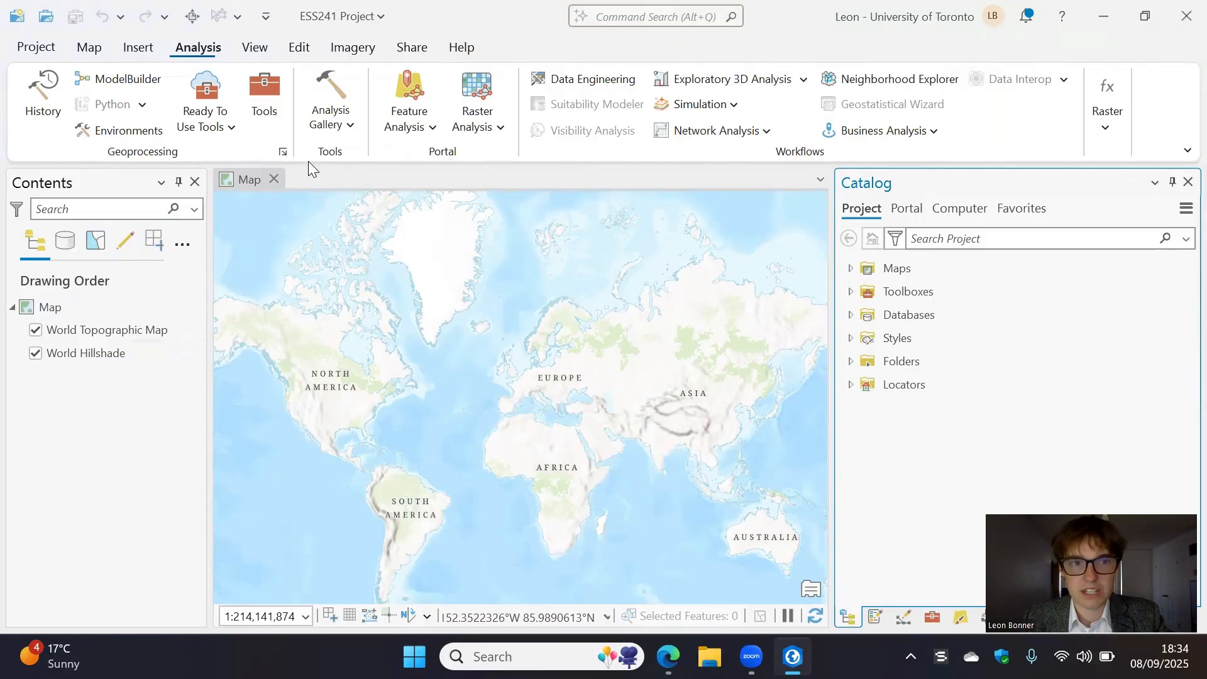
left_click(256, 50)
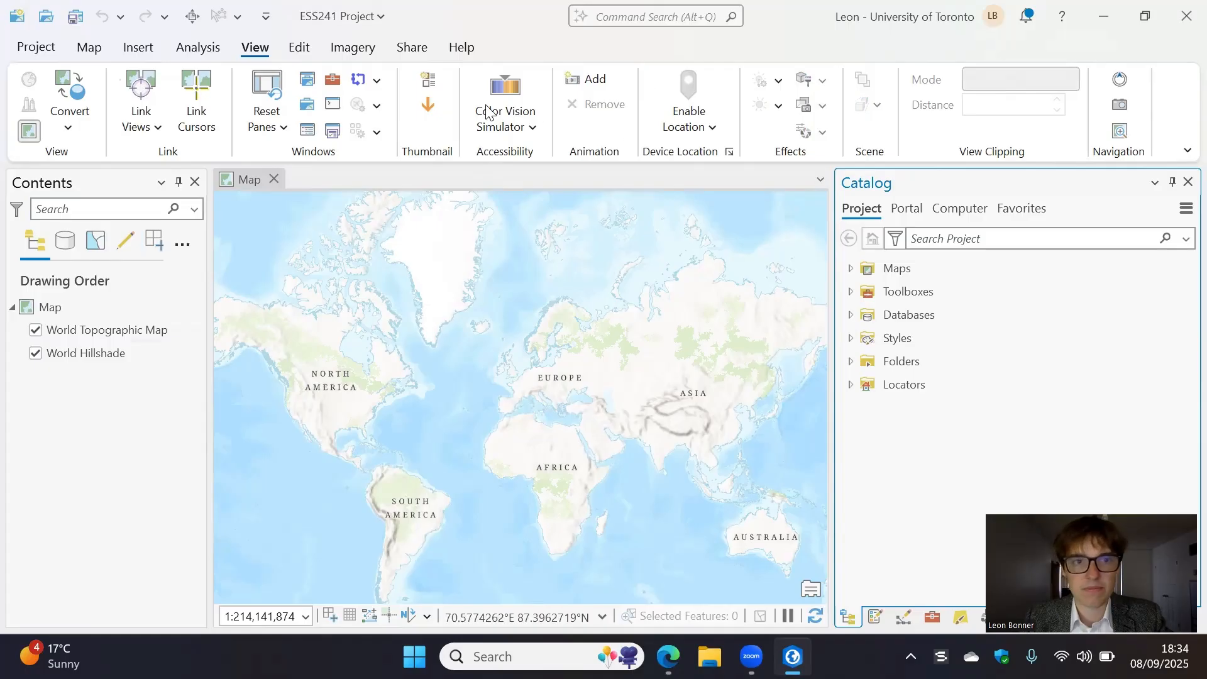
left_click(133, 49)
left_click(193, 49)
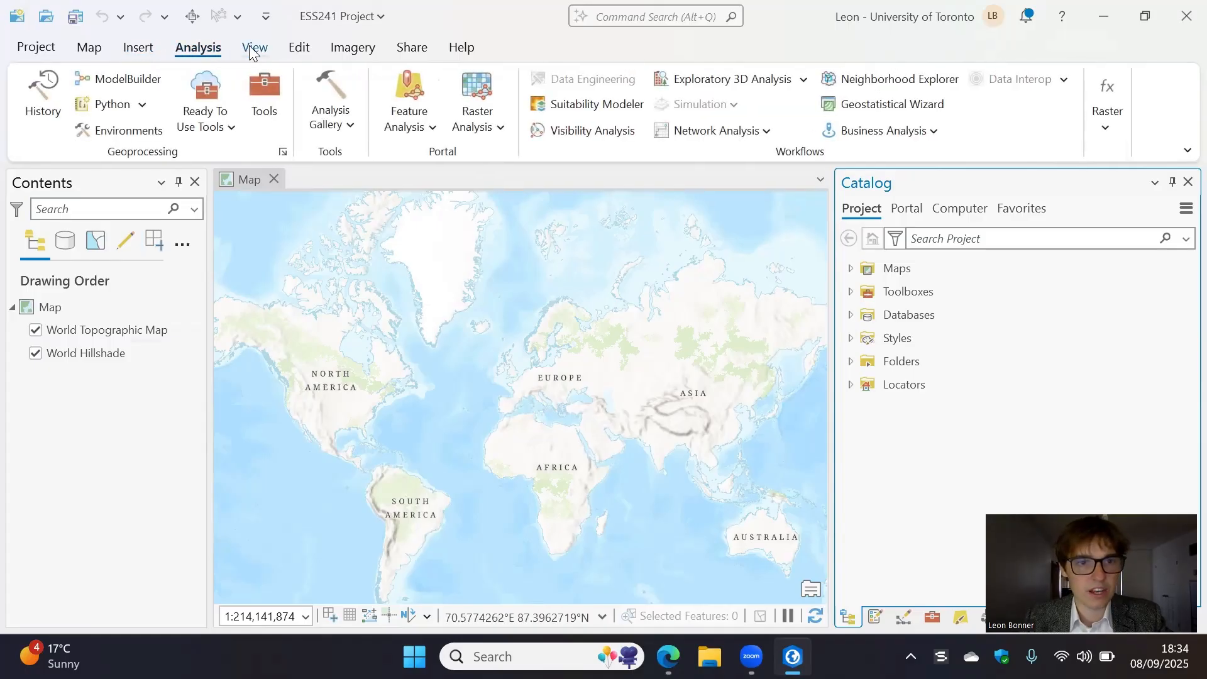
left_click(251, 48)
- Change the map's basemap to Imagery
left_click(101, 50)
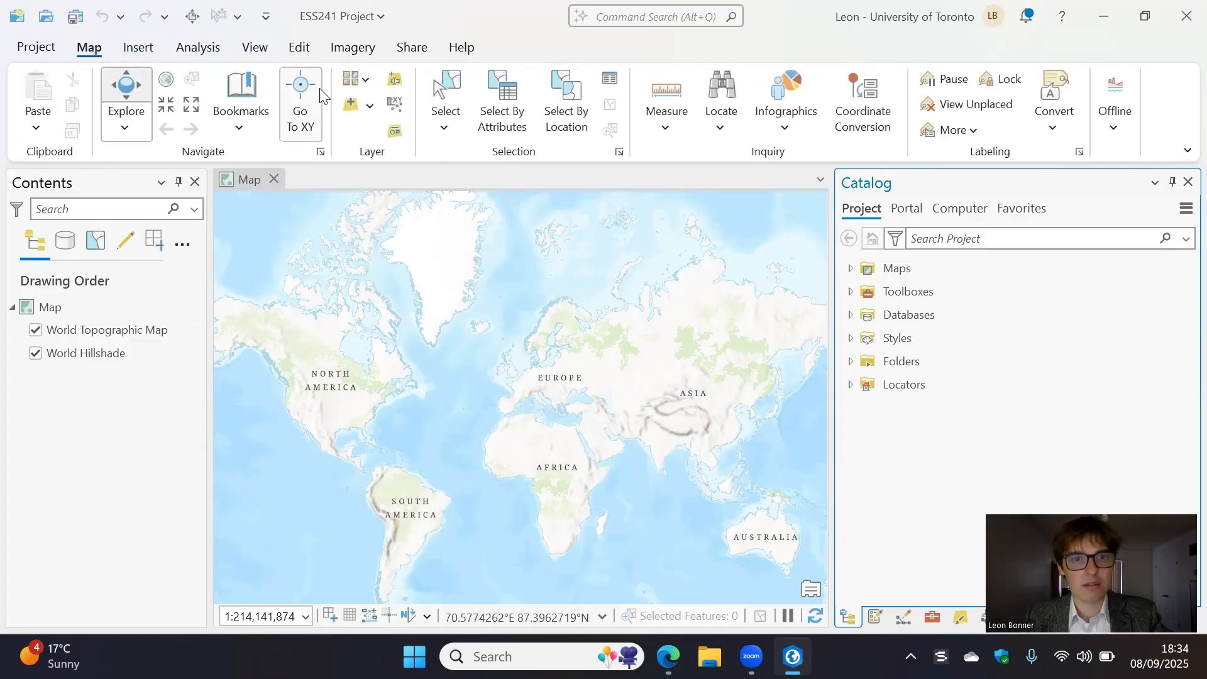
left_click(359, 81)
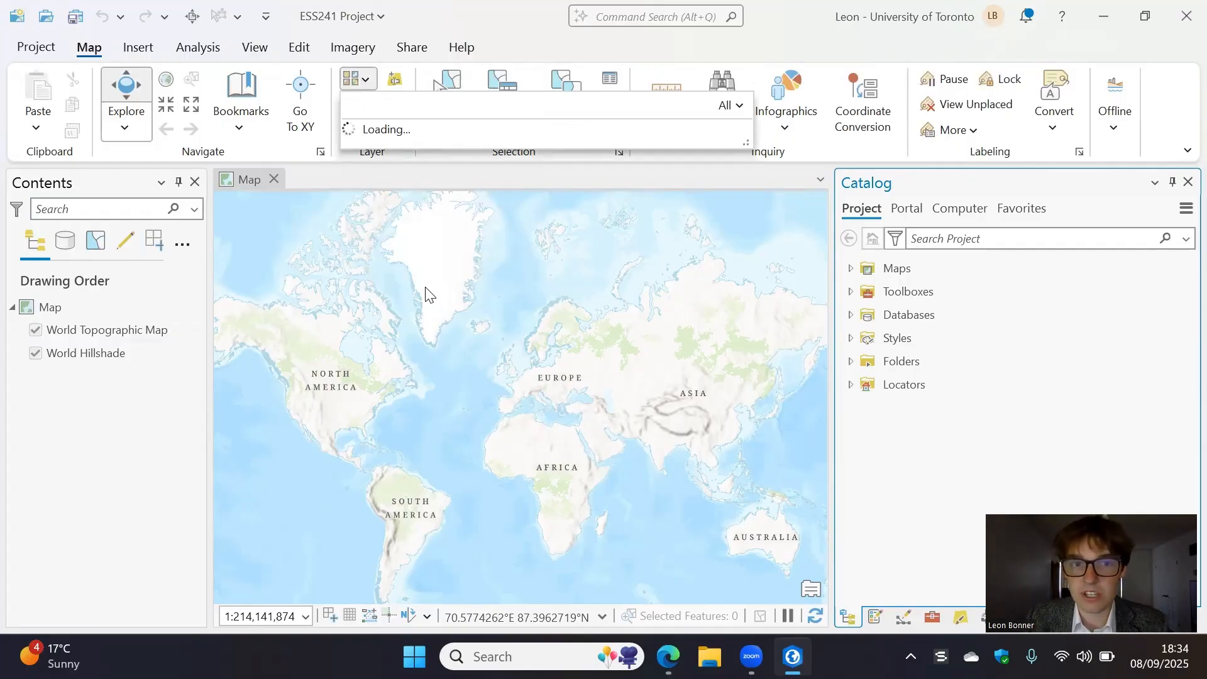
scroll(667, 316, "down", 1)
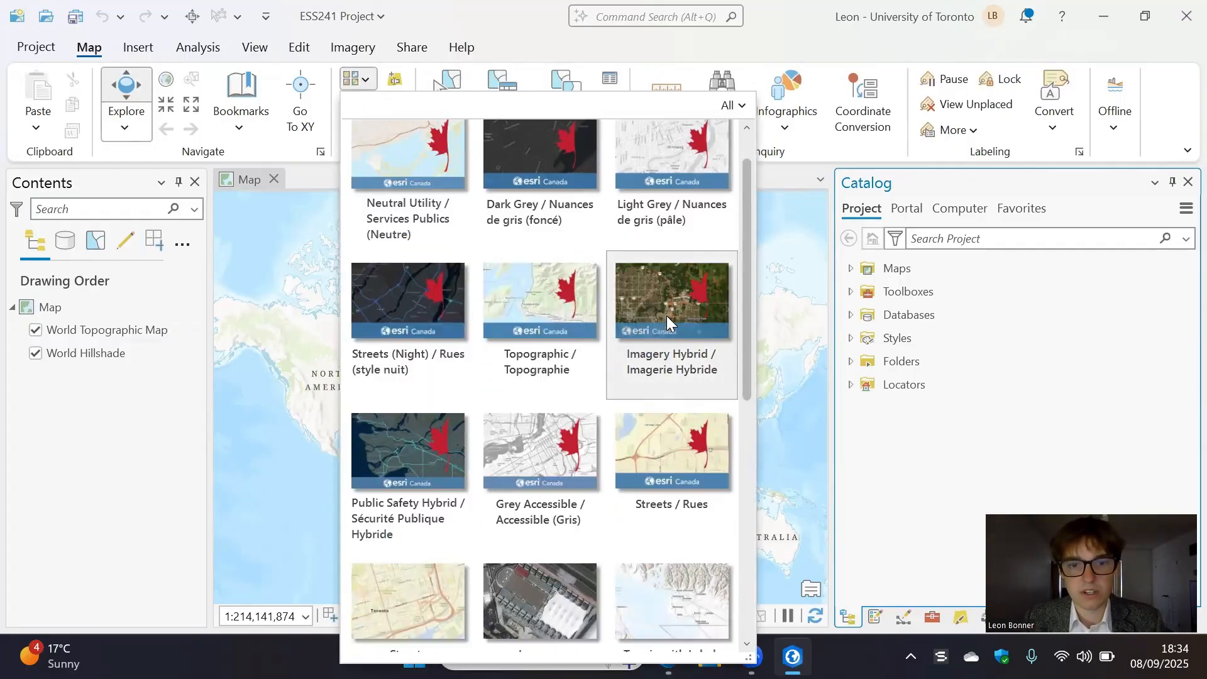
scroll(664, 322, "down", 5)
scroll(558, 377, "up", 6)
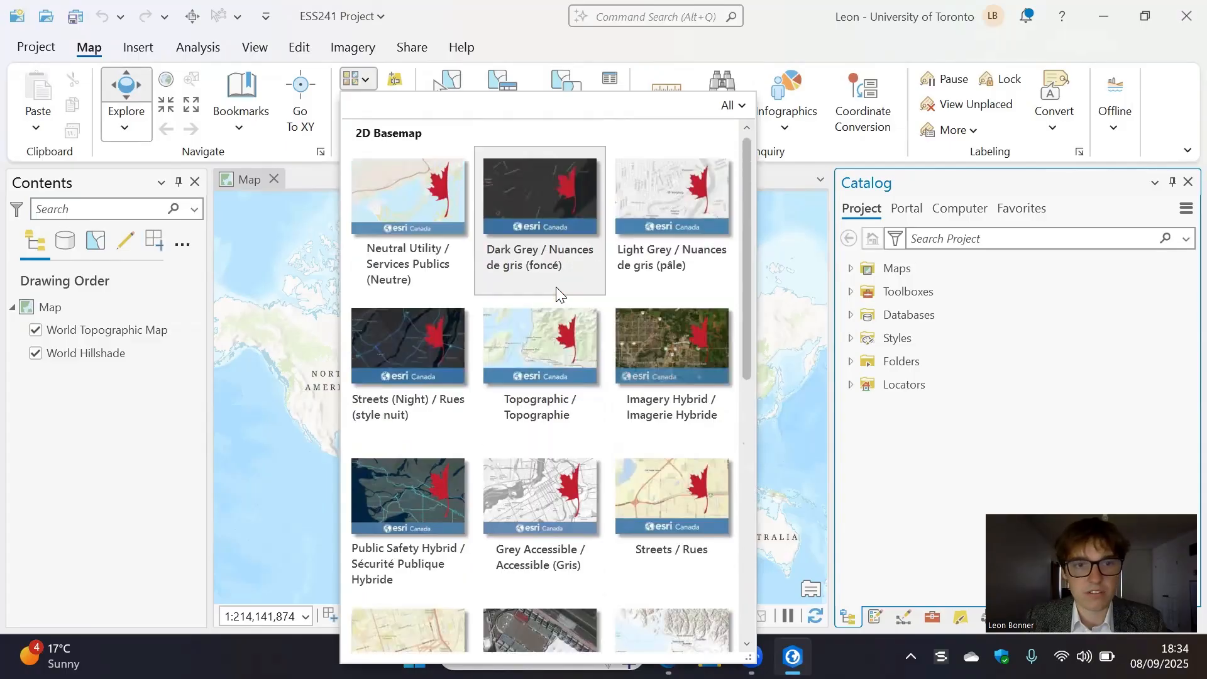
scroll(543, 495, "down", 2)
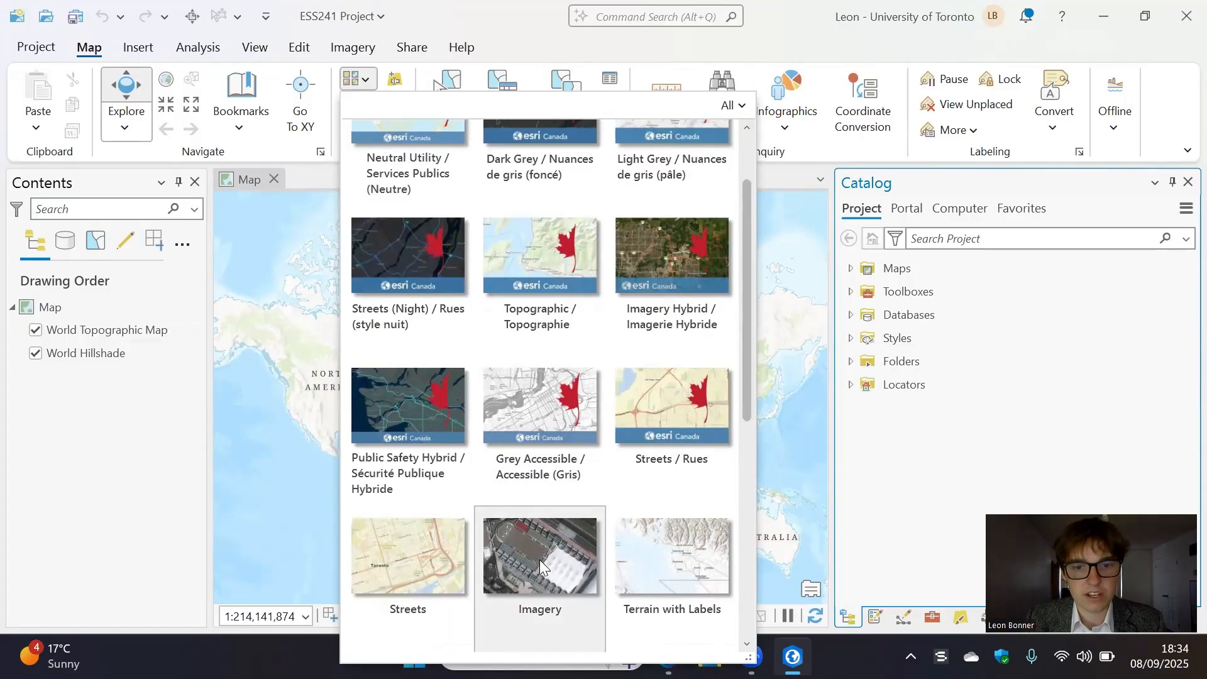
left_click(546, 553)
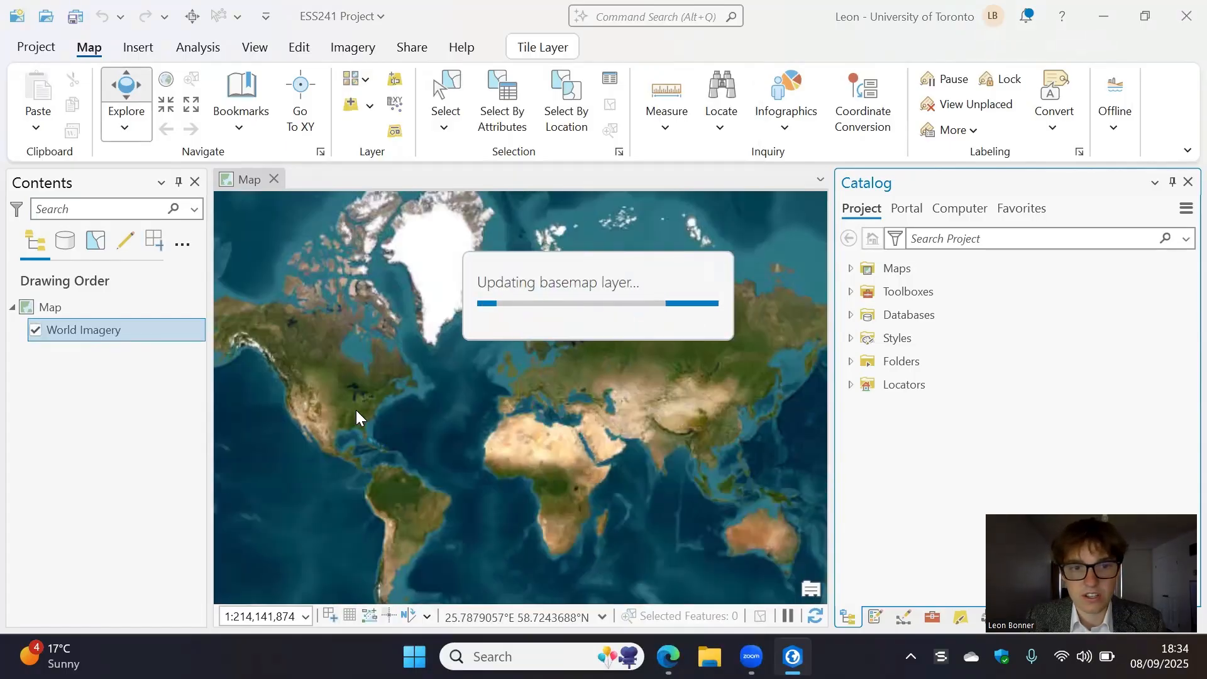
- Change the map's basemap to Neutral Utility / Services Publics (Neutre)
left_click_drag(412, 397, 561, 388)
scroll(554, 394, "up", 2)
scroll(471, 431, "up", 3)
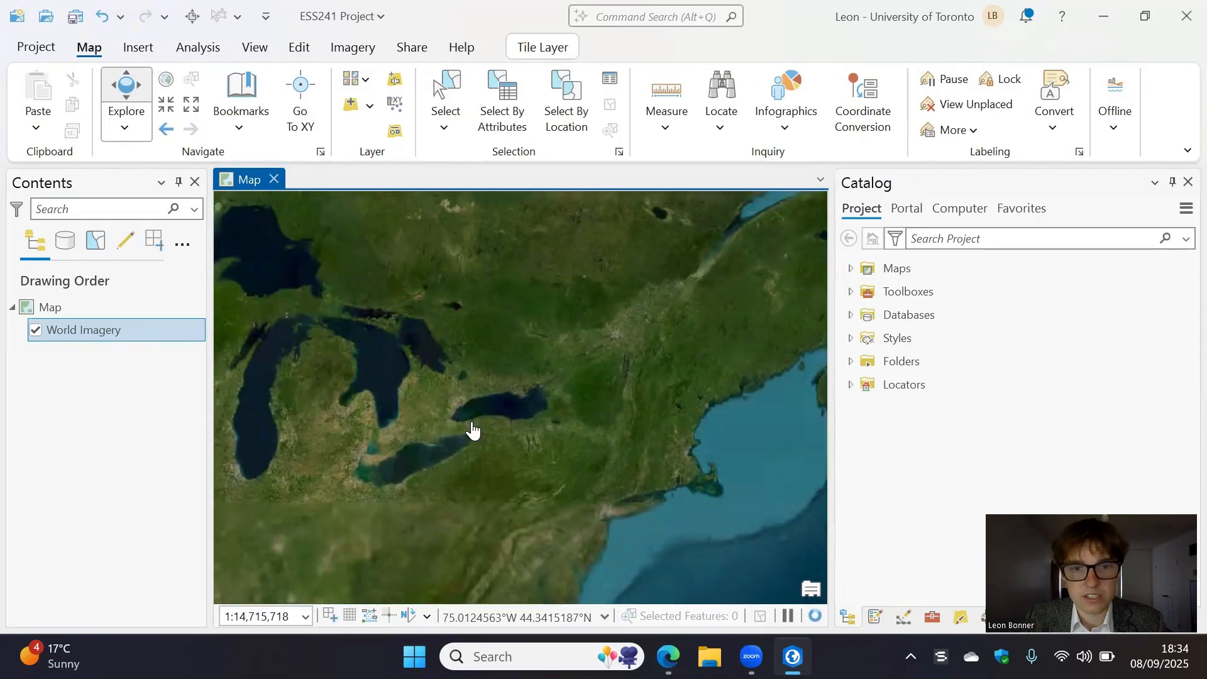
scroll(571, 423, "up", 3)
scroll(510, 415, "up", 4)
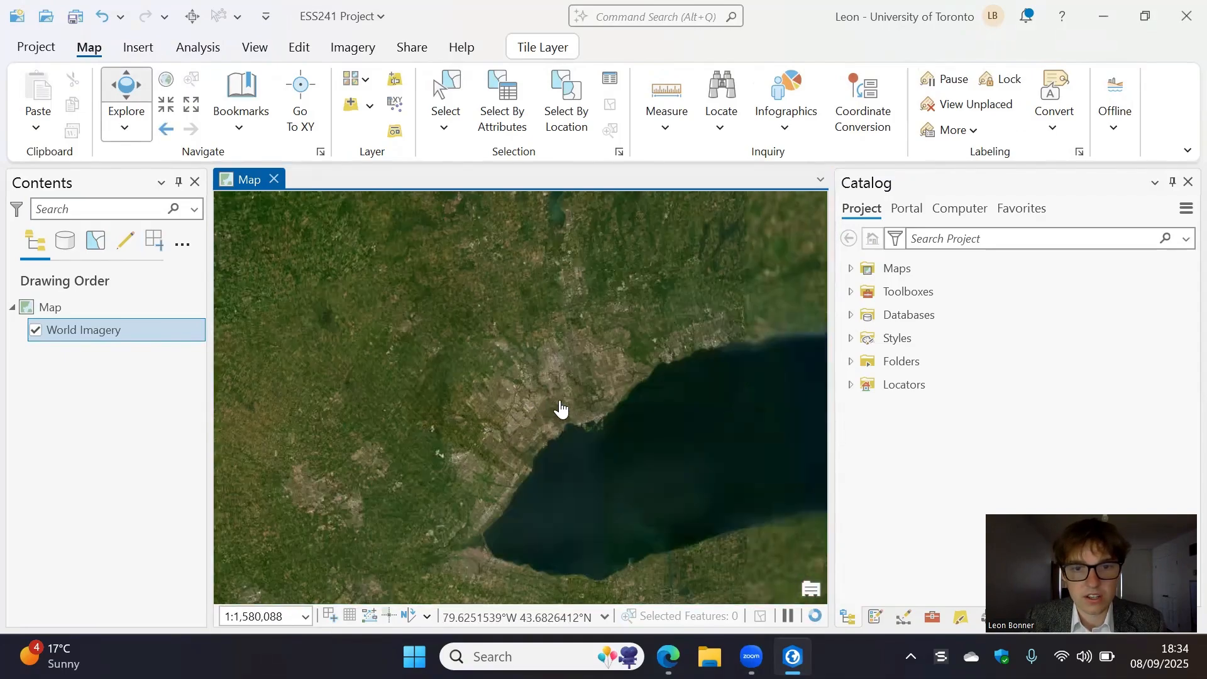
left_click_drag(558, 450, 558, 328)
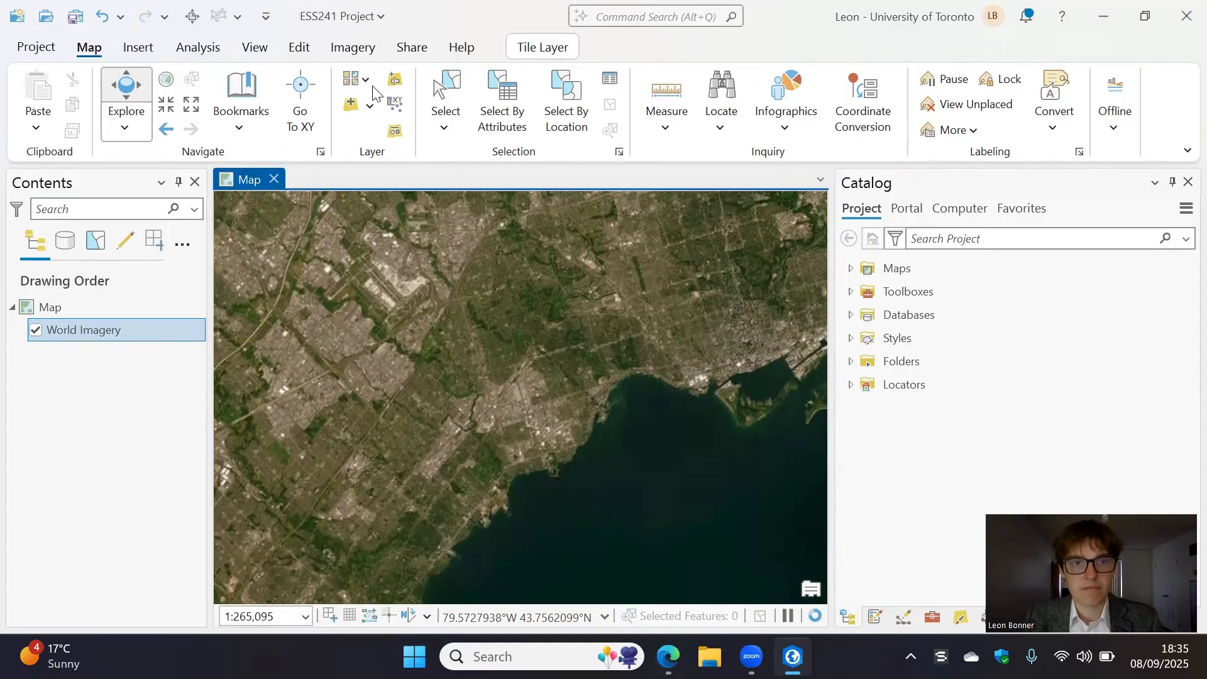
left_click(353, 79)
scroll(542, 378, "down", 2)
scroll(536, 246, "up", 4)
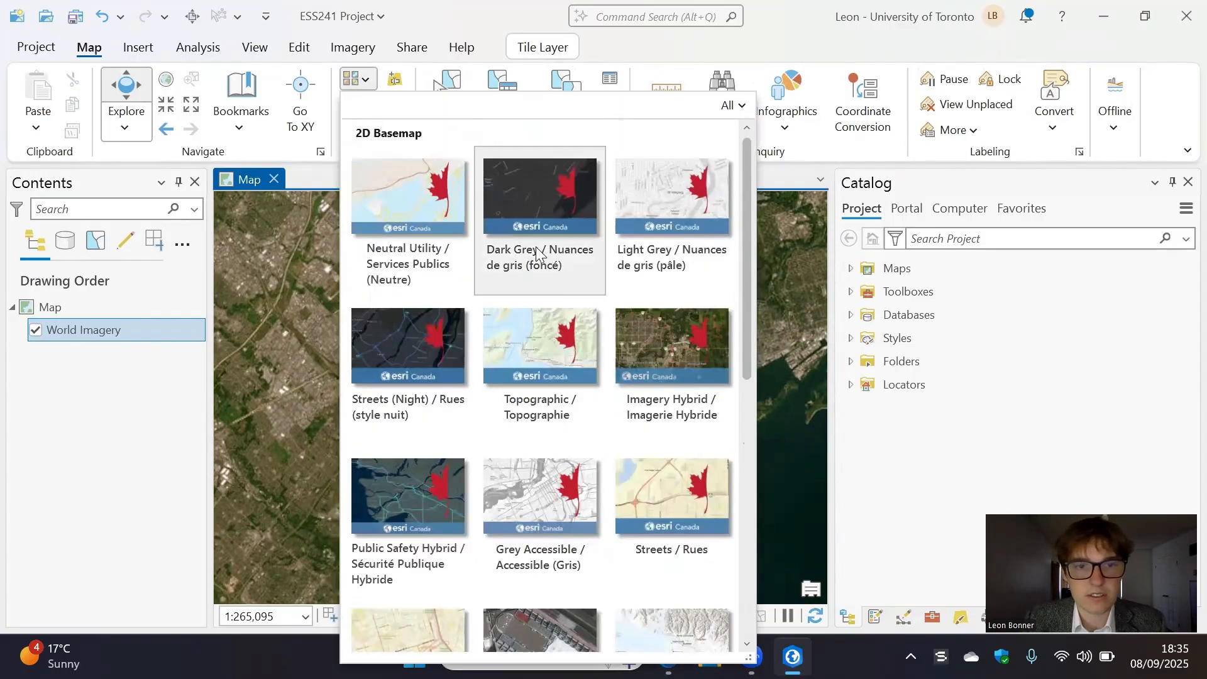
left_click(400, 229)
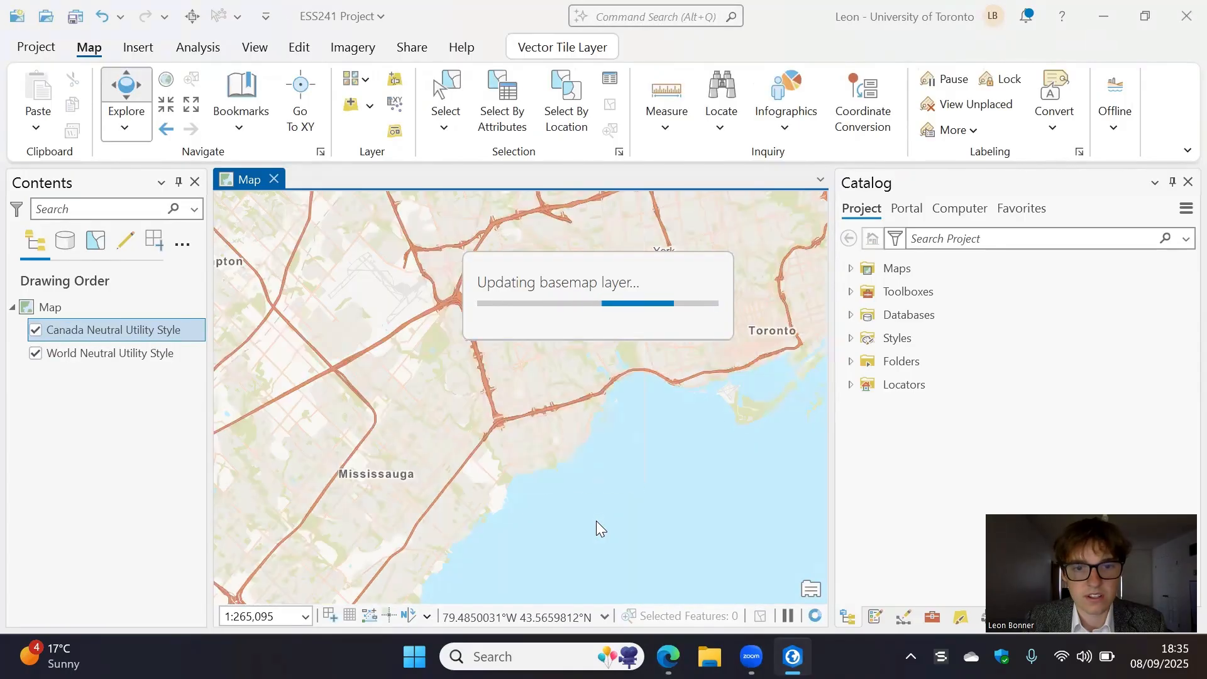
left_click_drag(673, 393, 483, 449)
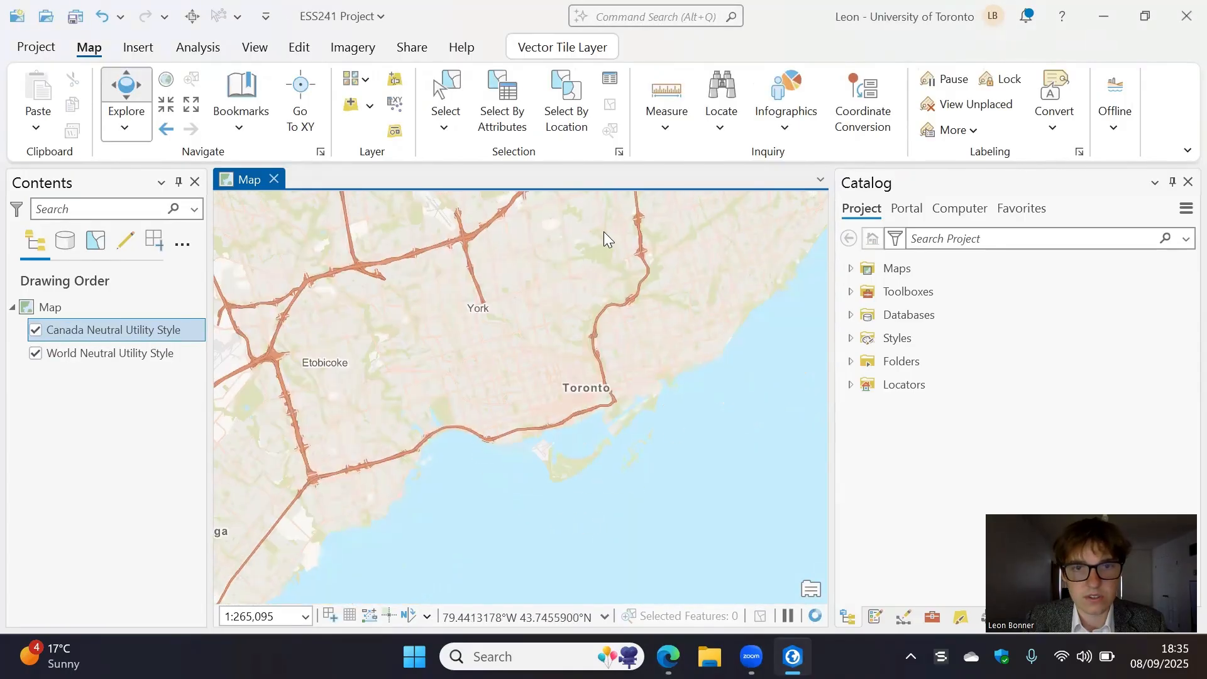
scroll(753, 392, "down", 2)
left_click(870, 482)
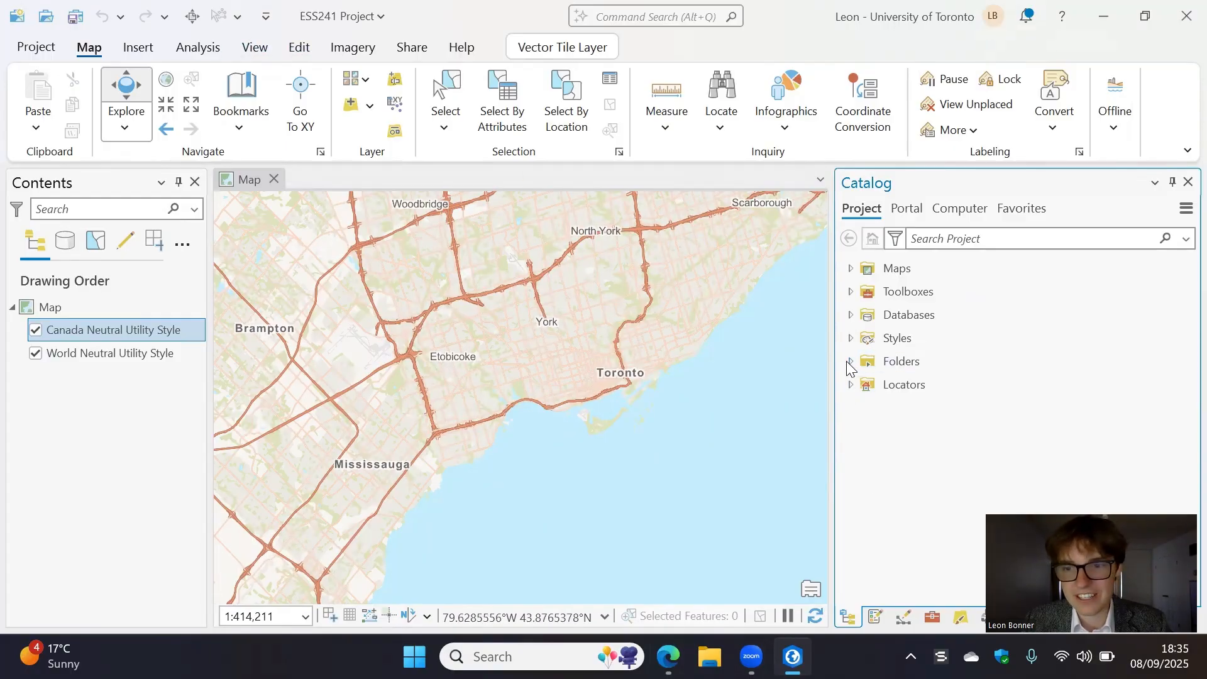
- Add a folder connection to the "241 Fixed Maps" folder in Downloads
left_click(128, 51)
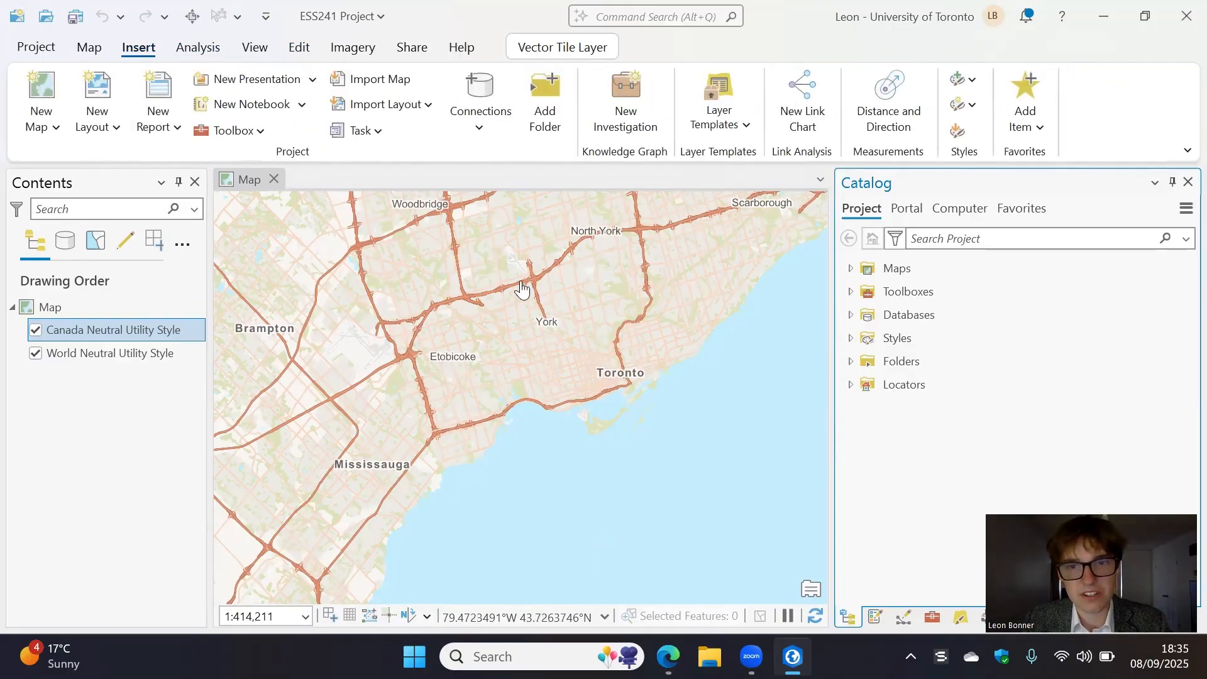
left_click(545, 103)
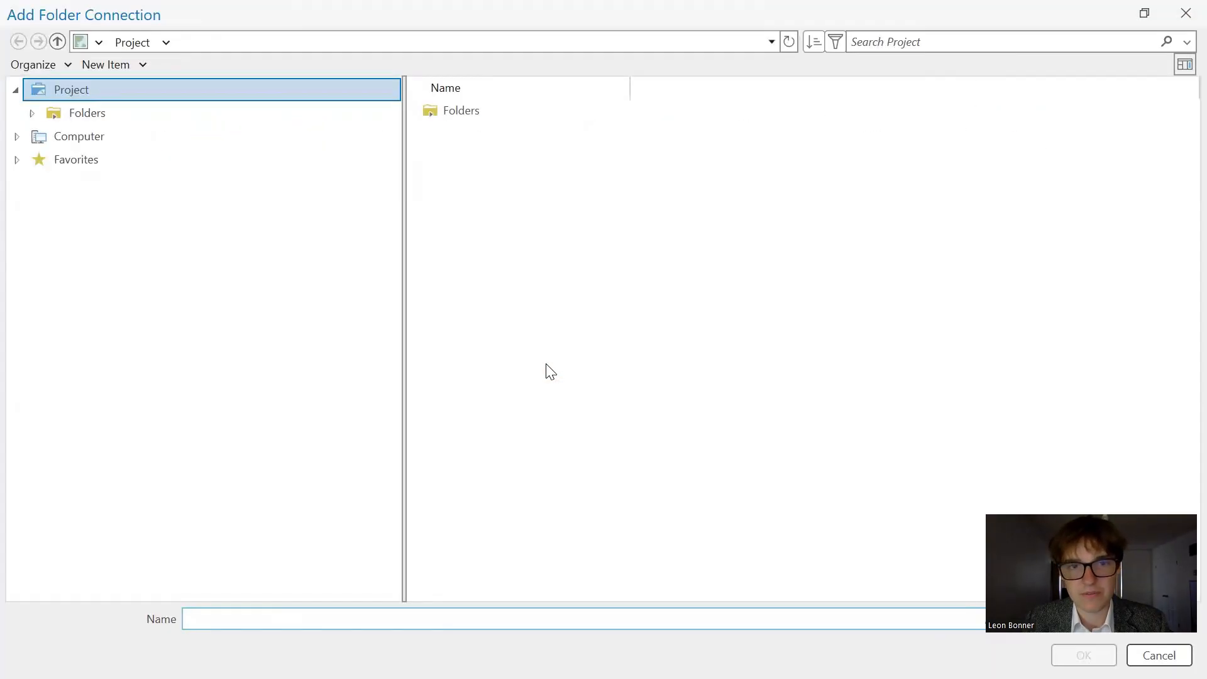
left_click(122, 135)
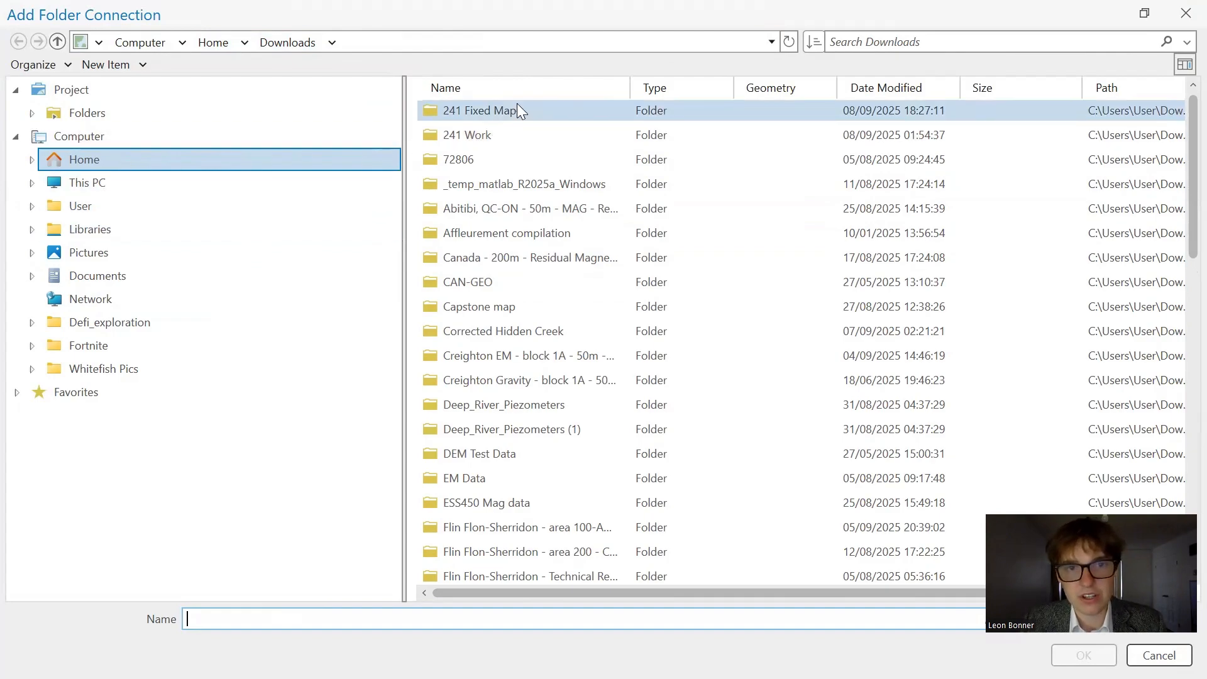
left_click(533, 112)
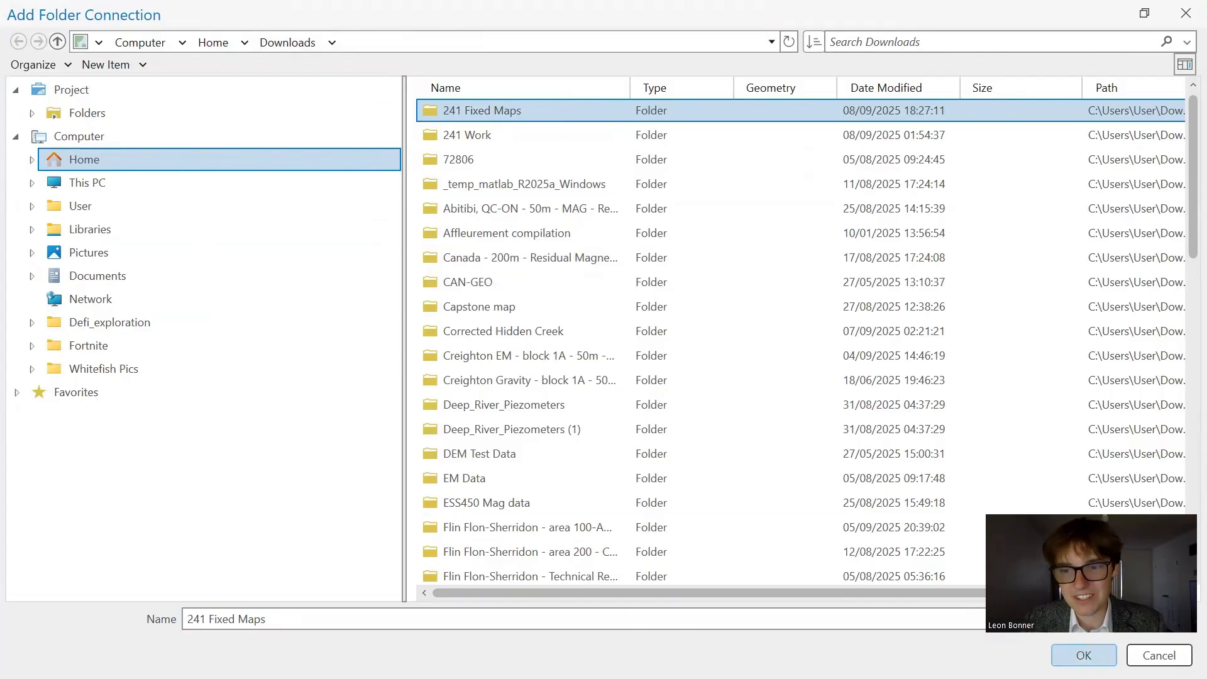
left_click(1084, 656)
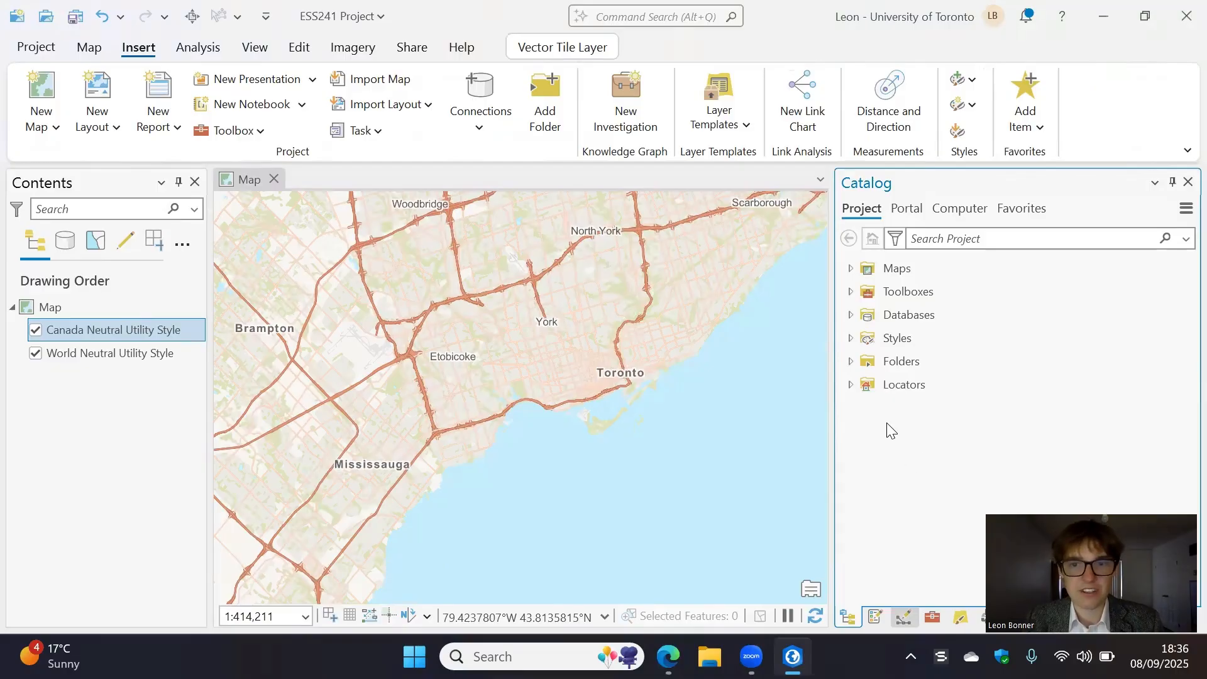
- Add the Warren_Creek layer file from the connected "241 Fixed Maps" folder to the map
left_click(850, 362)
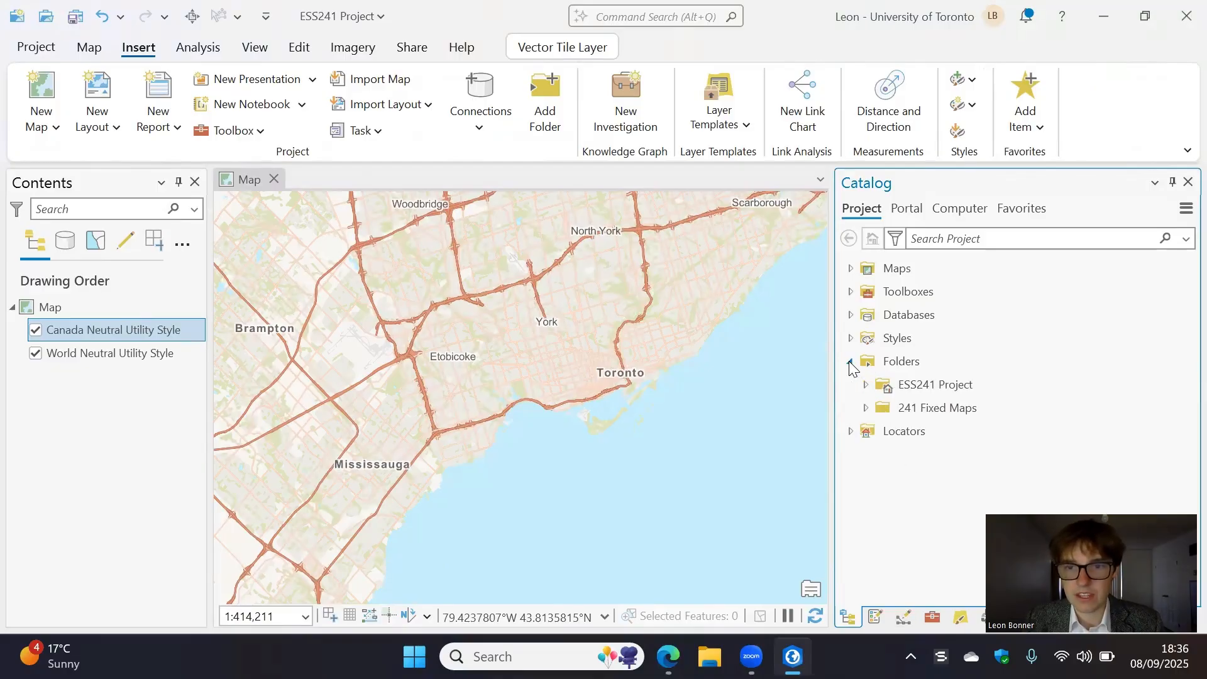
left_click(867, 407)
scroll(988, 423, "down", 3)
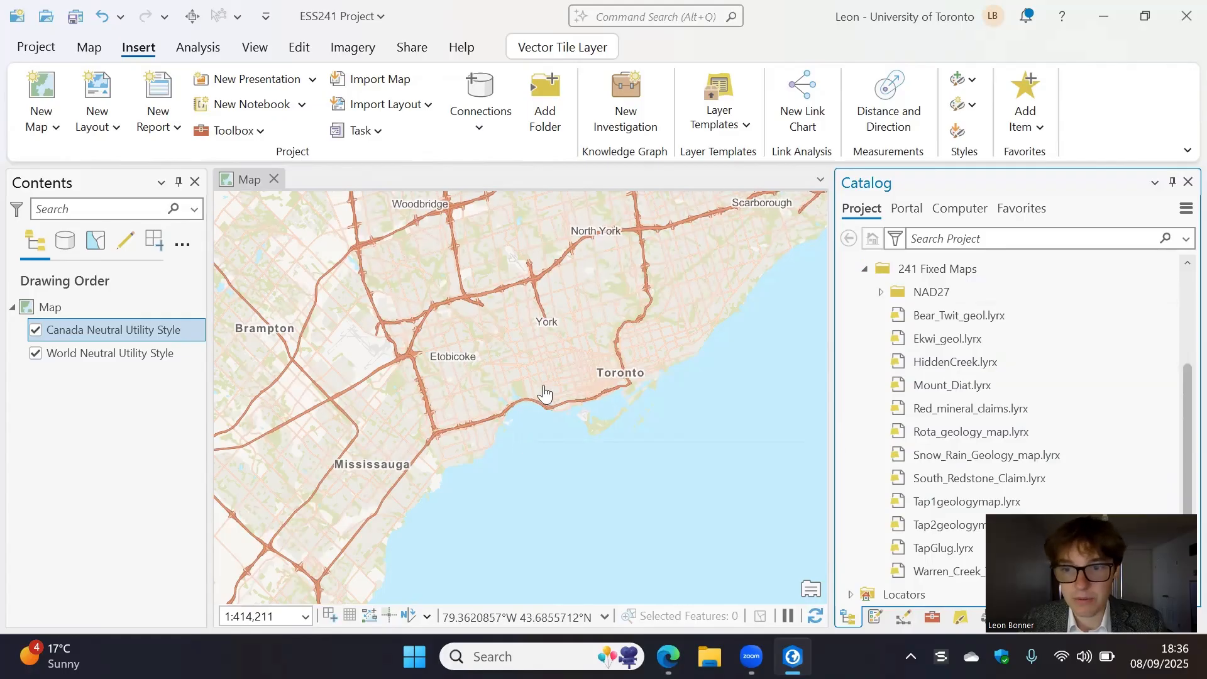
left_click_drag(941, 574, 583, 345)
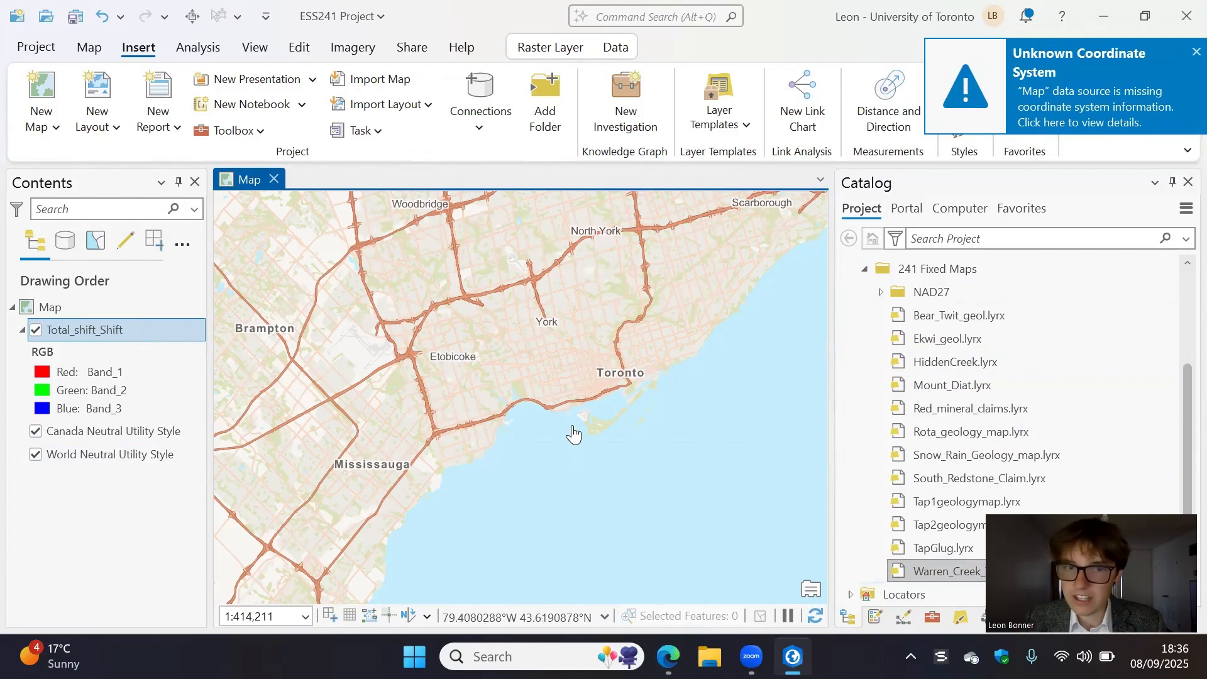
- Zoom to the added Warren Creek claim map layer and examine its position on the basemap
right_click(122, 336)
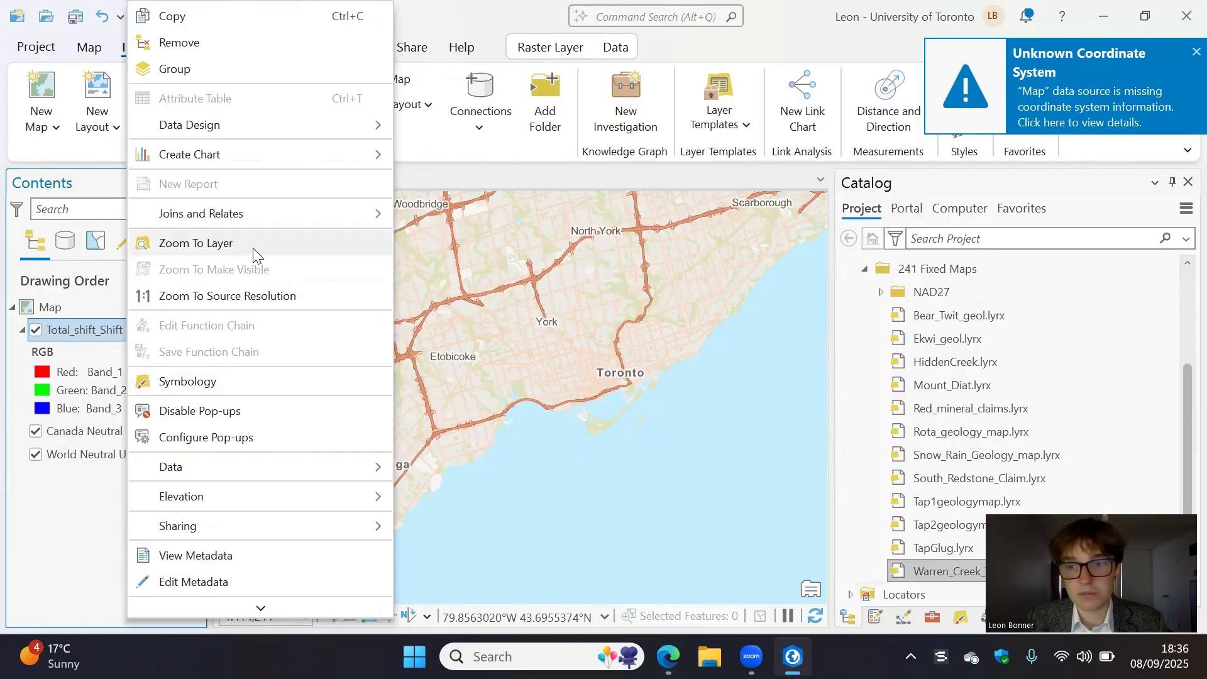
left_click(253, 245)
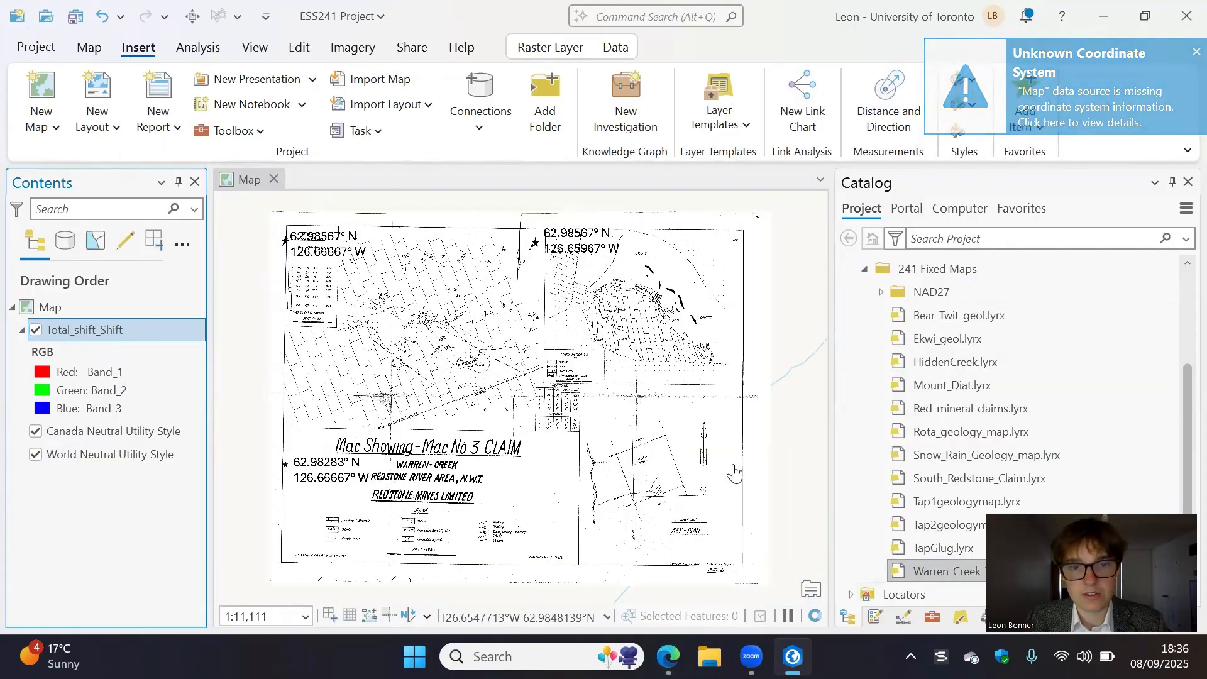
scroll(525, 395, "down", 2)
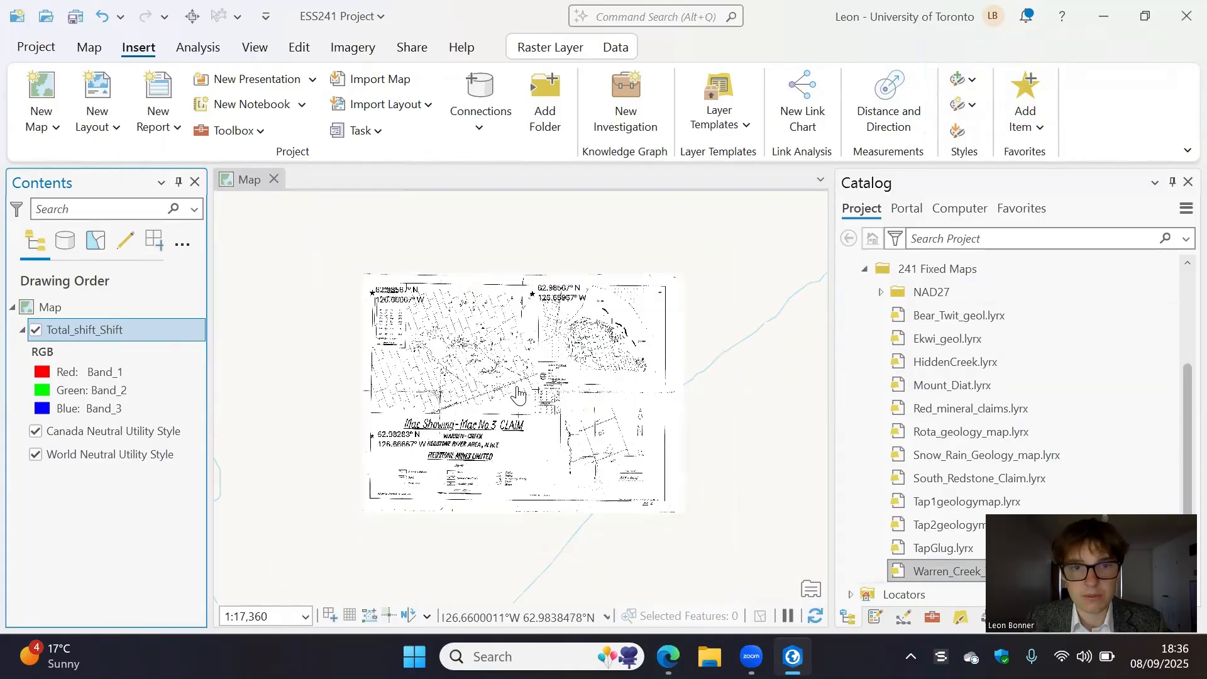
scroll(506, 383, "down", 10)
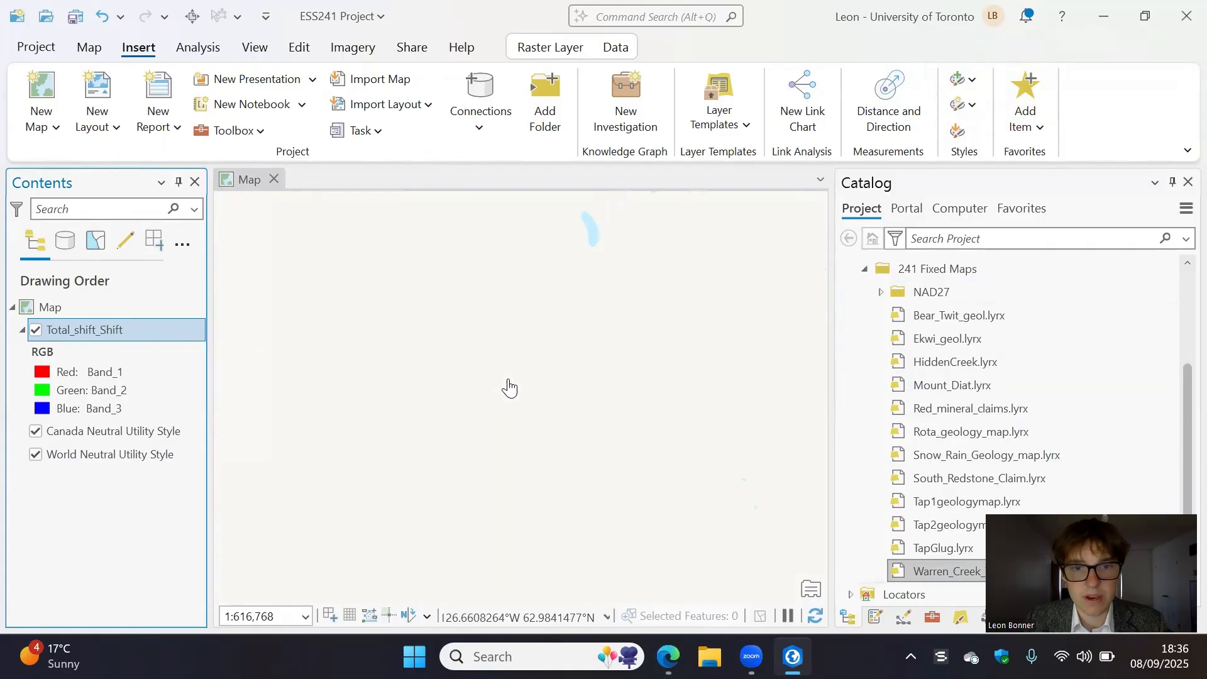
scroll(503, 383, "up", 20)
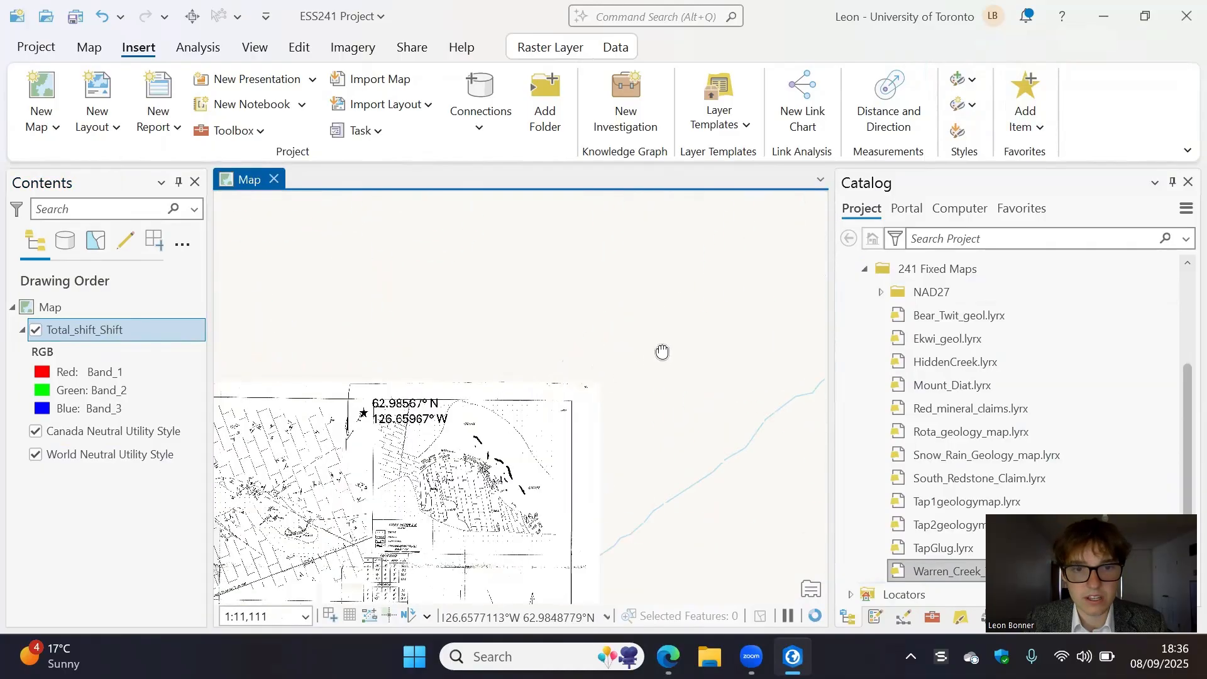
- Collapse the band legend of the Total_shift_Shift layer in the layer list
left_click_drag(522, 386, 350, 432)
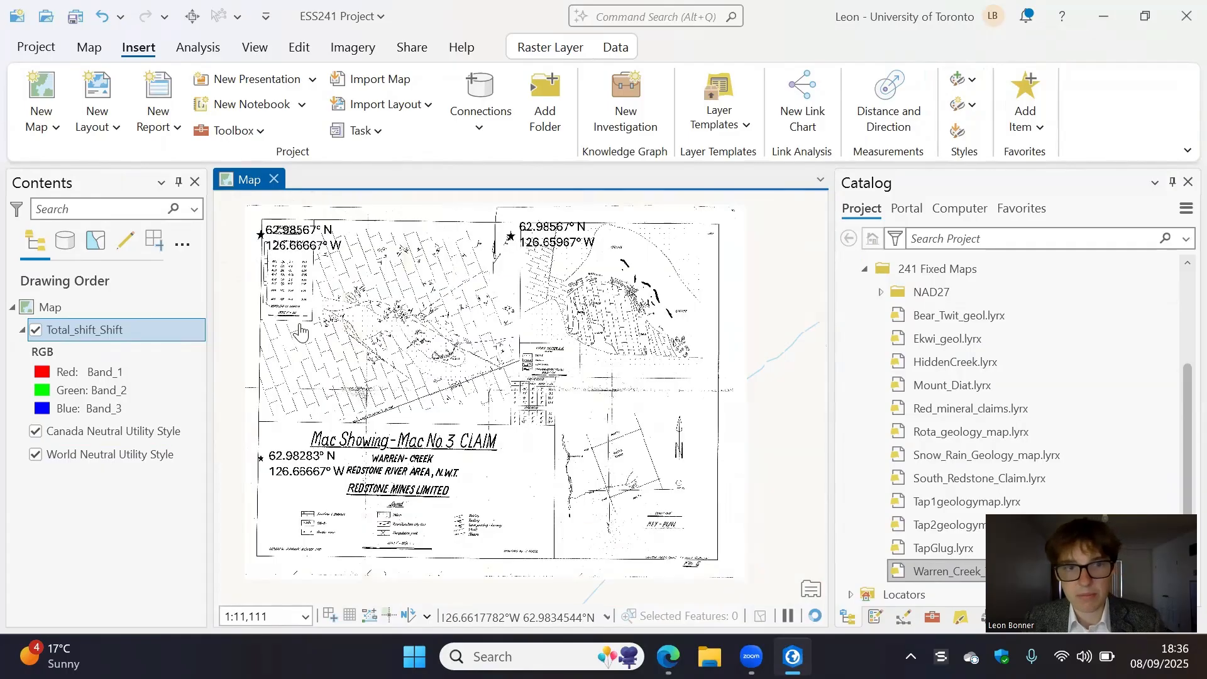
right_click(165, 340)
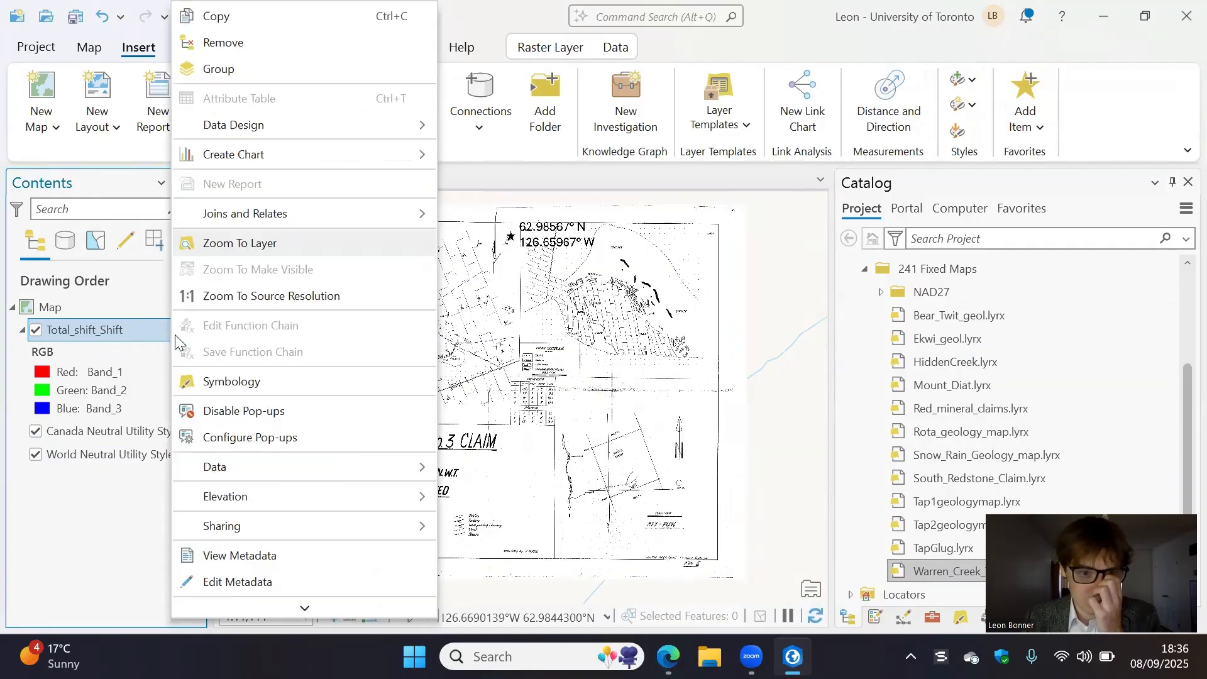
left_click(506, 460)
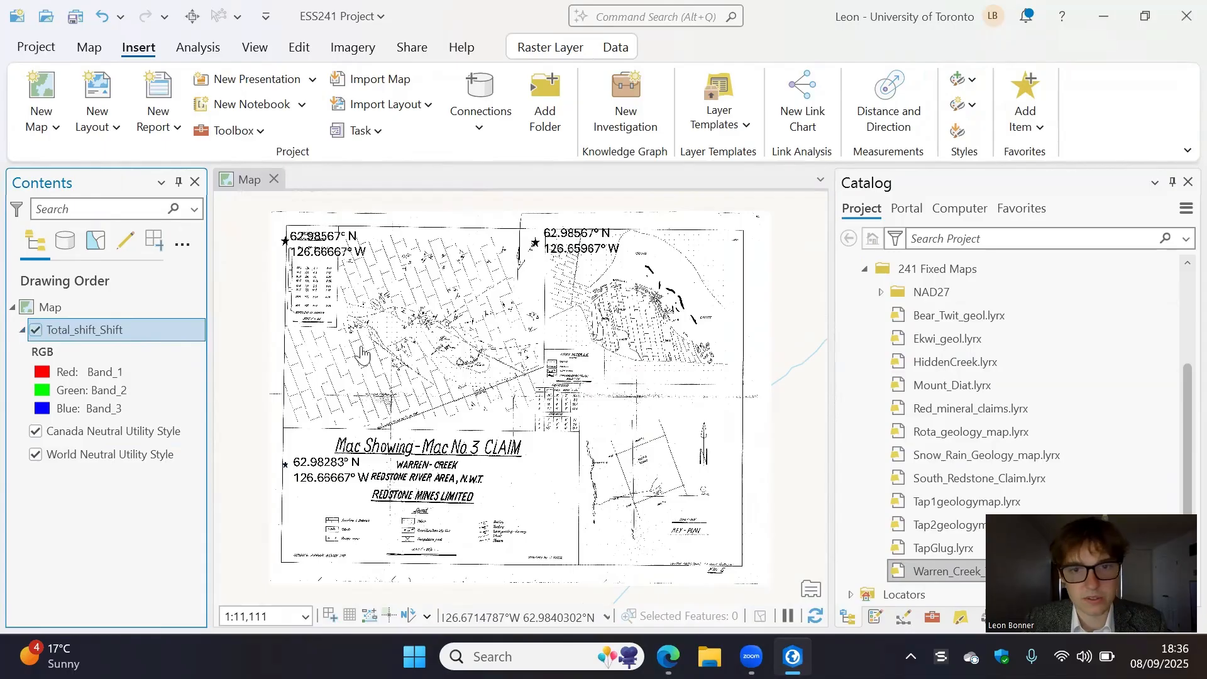
left_click(23, 330)
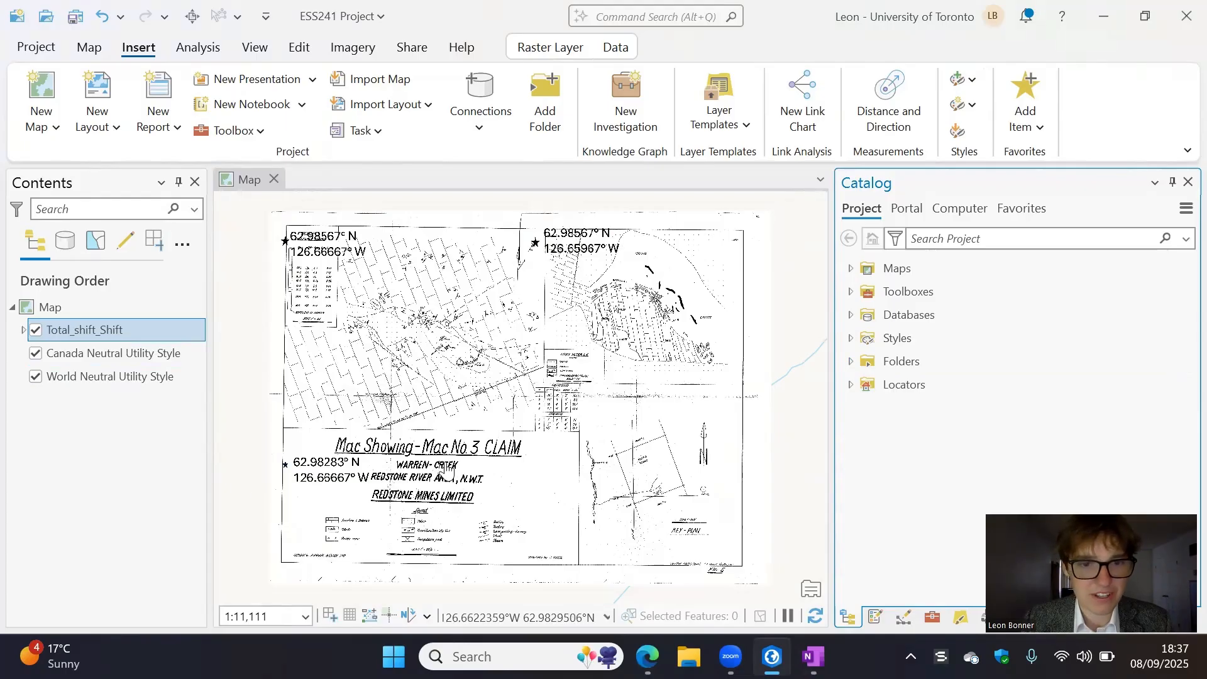
- Examine the Warren Creek claim map's geology plan, title block and legend up close
left_click_drag(446, 407, 493, 408)
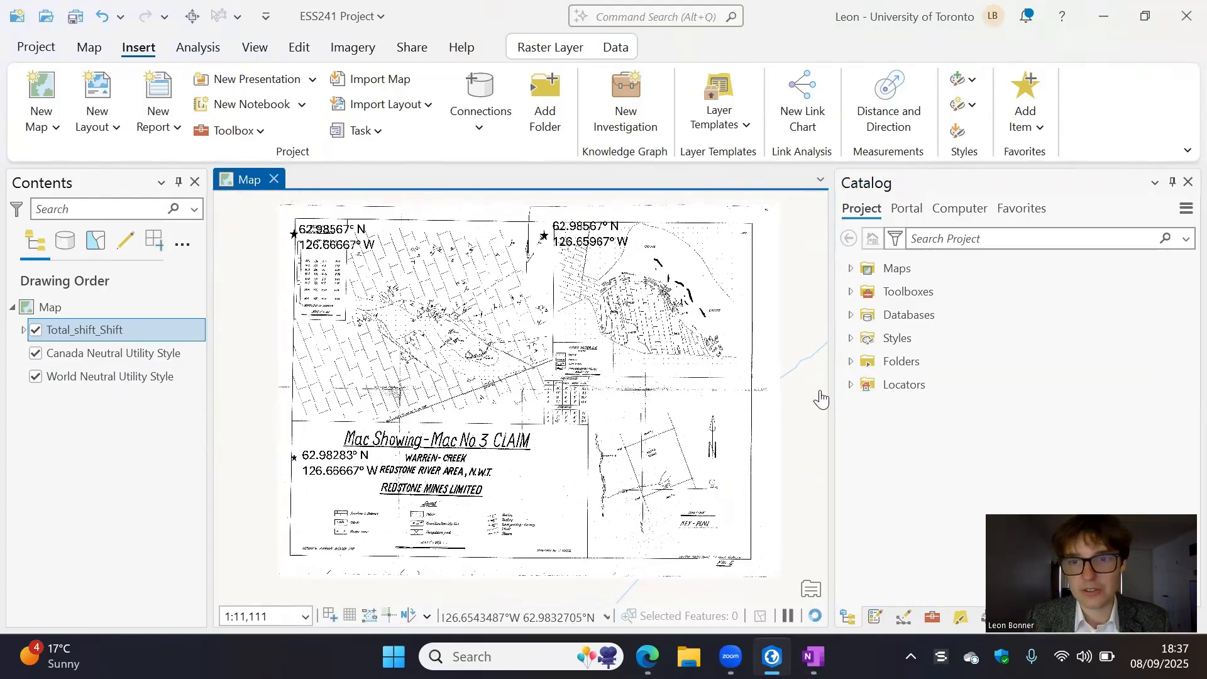
scroll(525, 390, "up", 4)
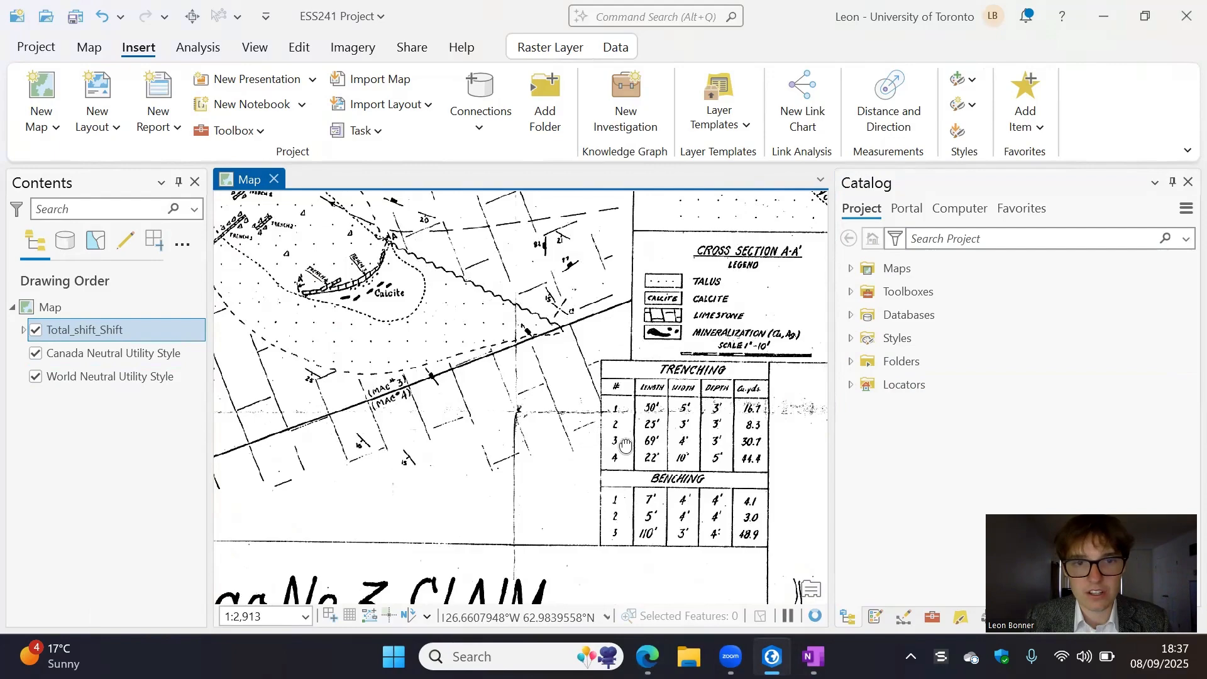
left_click_drag(480, 350, 629, 442)
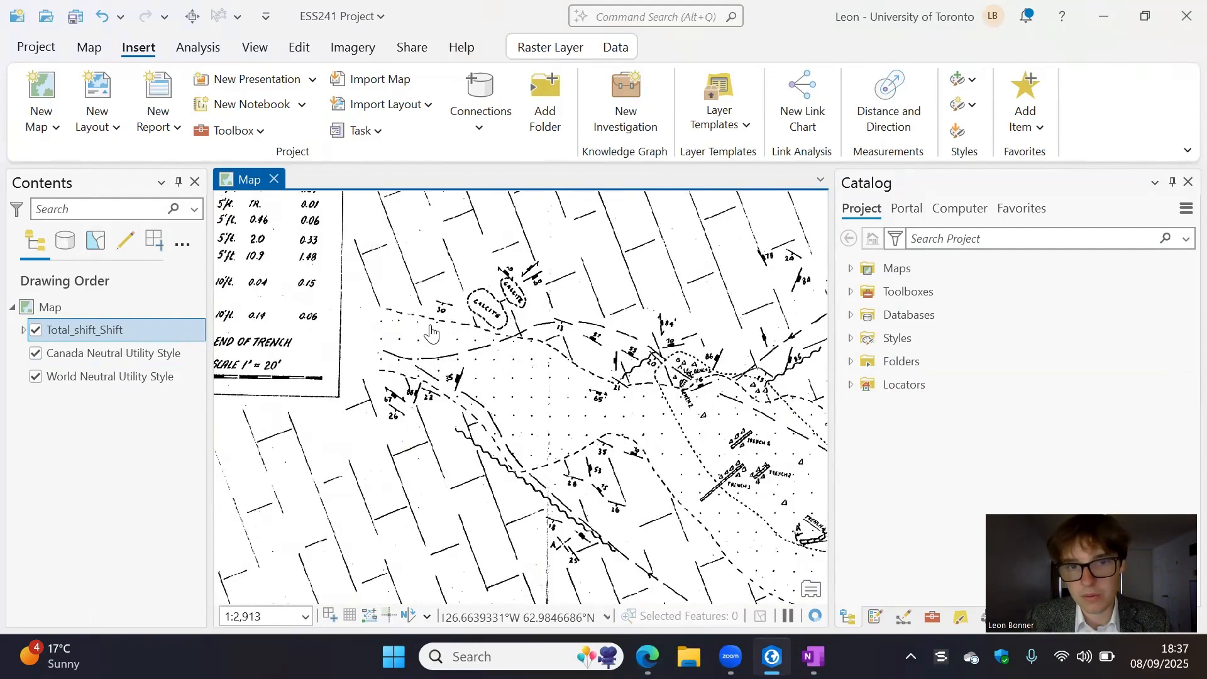
left_click_drag(478, 338, 435, 327)
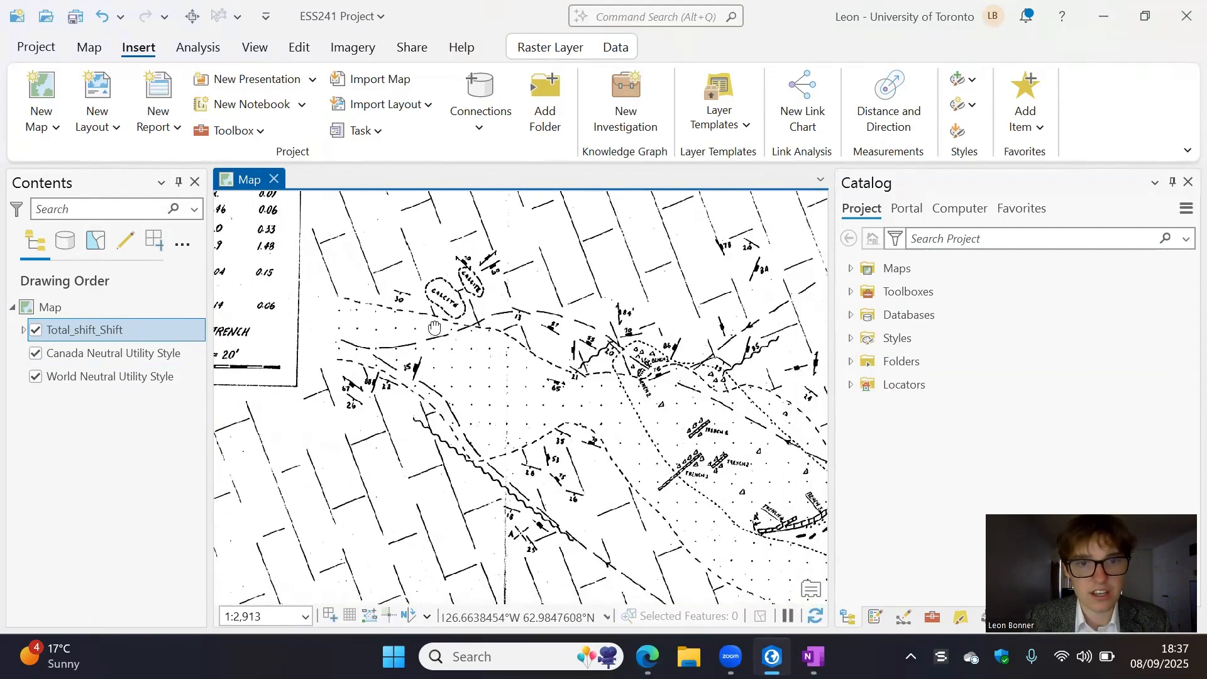
left_click_drag(671, 503, 573, 343)
left_click_drag(715, 485, 612, 262)
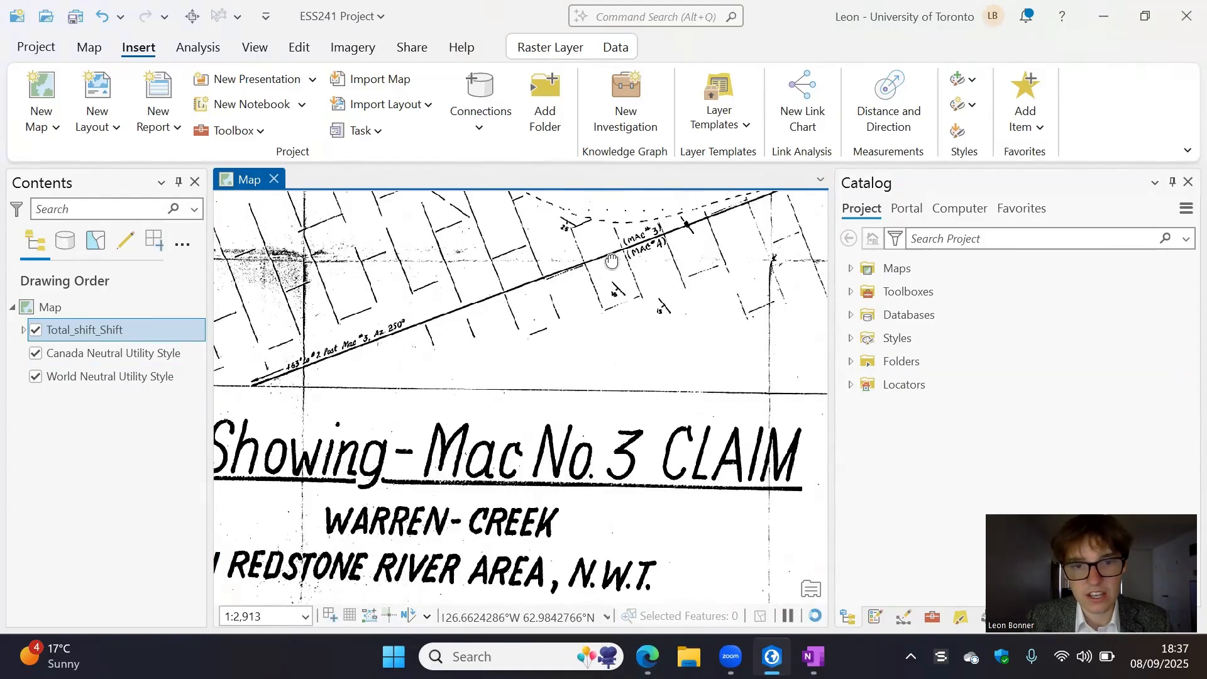
left_click_drag(576, 582, 563, 194)
scroll(649, 404, "down", 2)
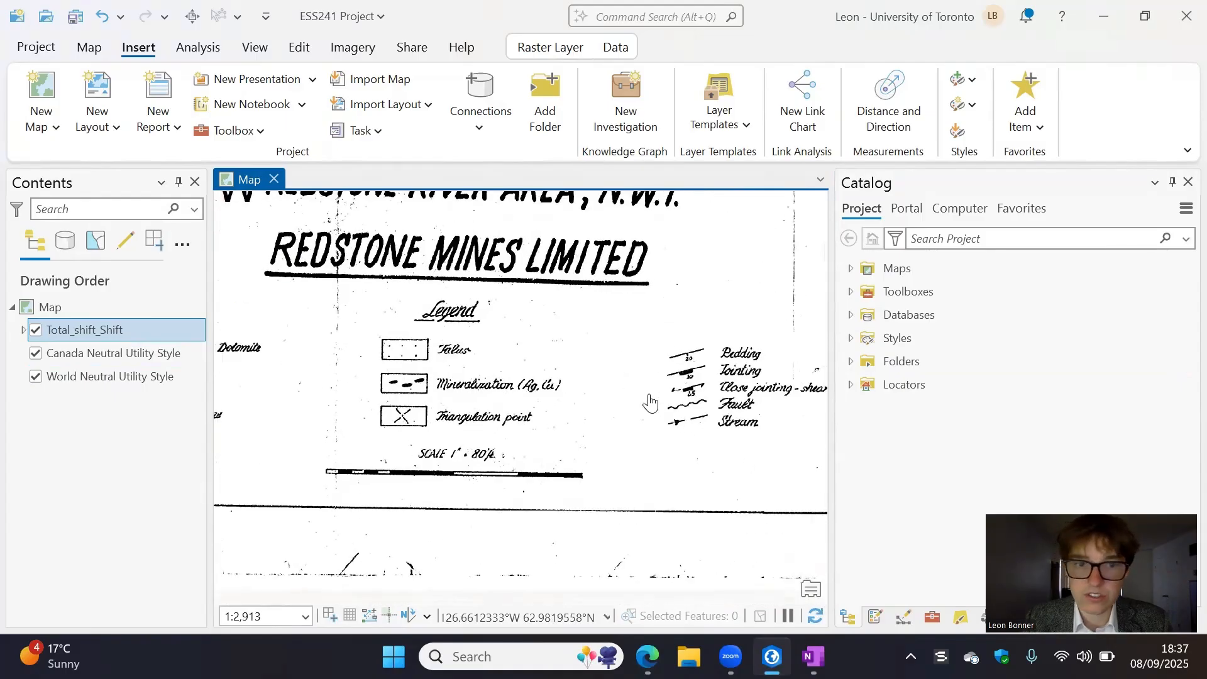
- Examine the calcite and mineralization area beside the MAC #3 / MAC #4 boundary line on the claim map
left_click_drag(676, 347, 621, 592)
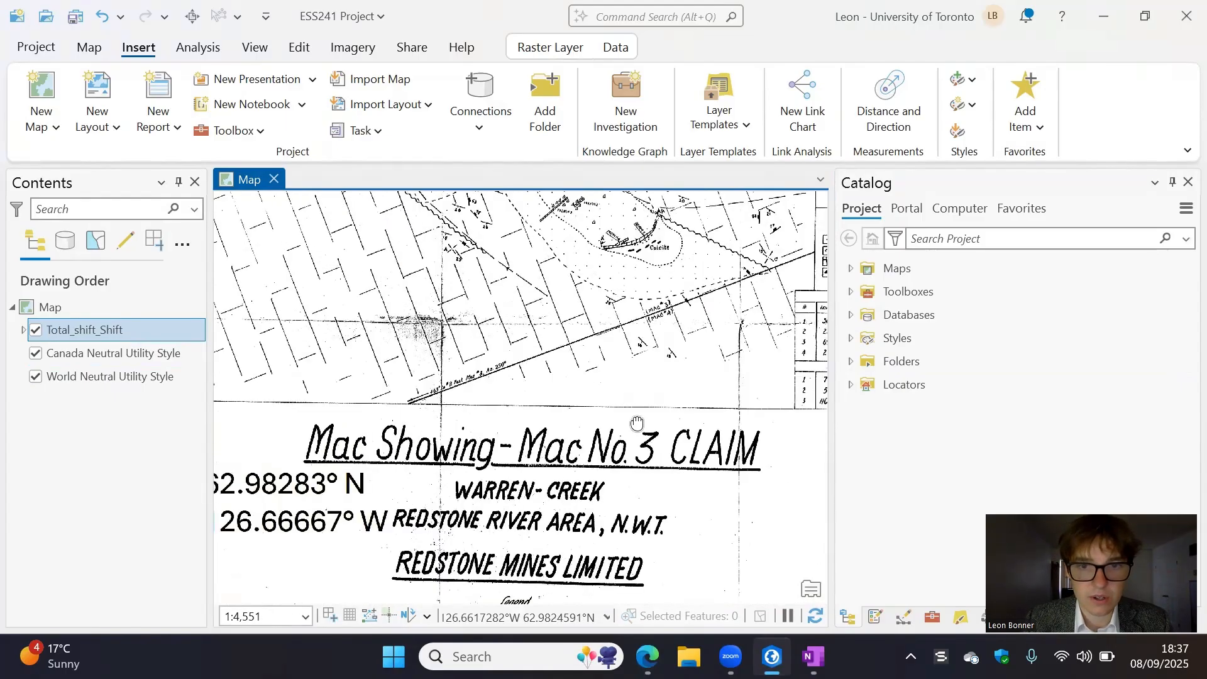
left_click_drag(586, 244, 586, 340)
scroll(699, 369, "up", 4)
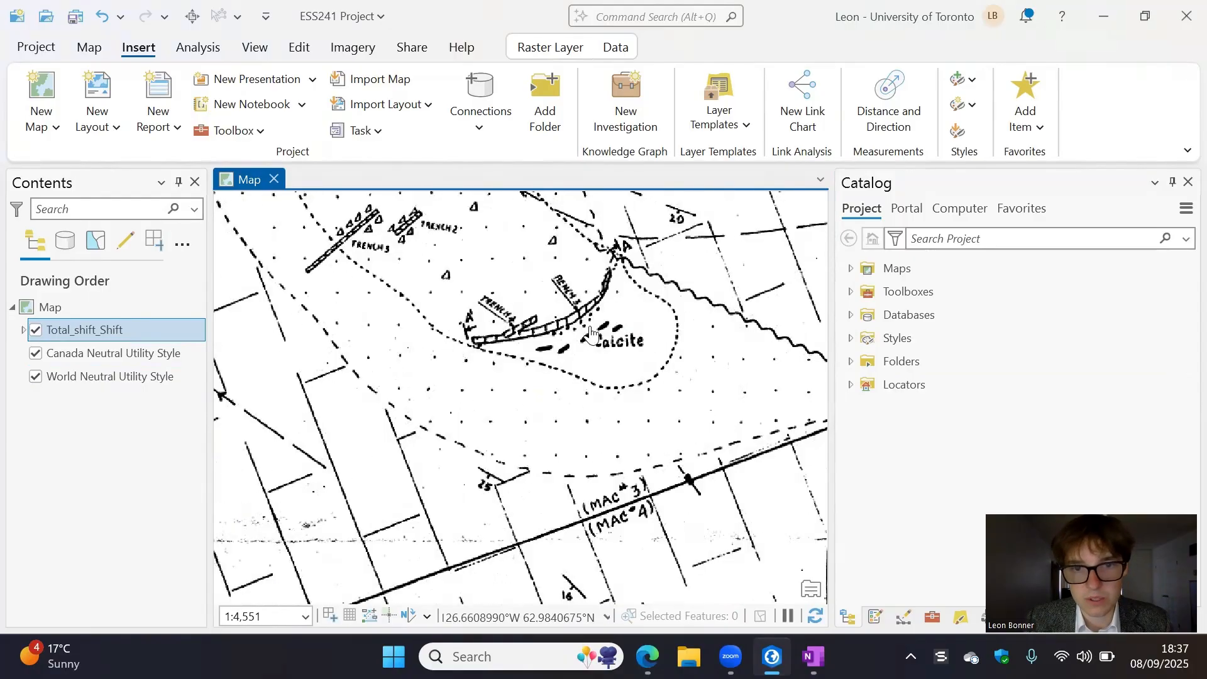
left_click_drag(443, 404, 393, 408)
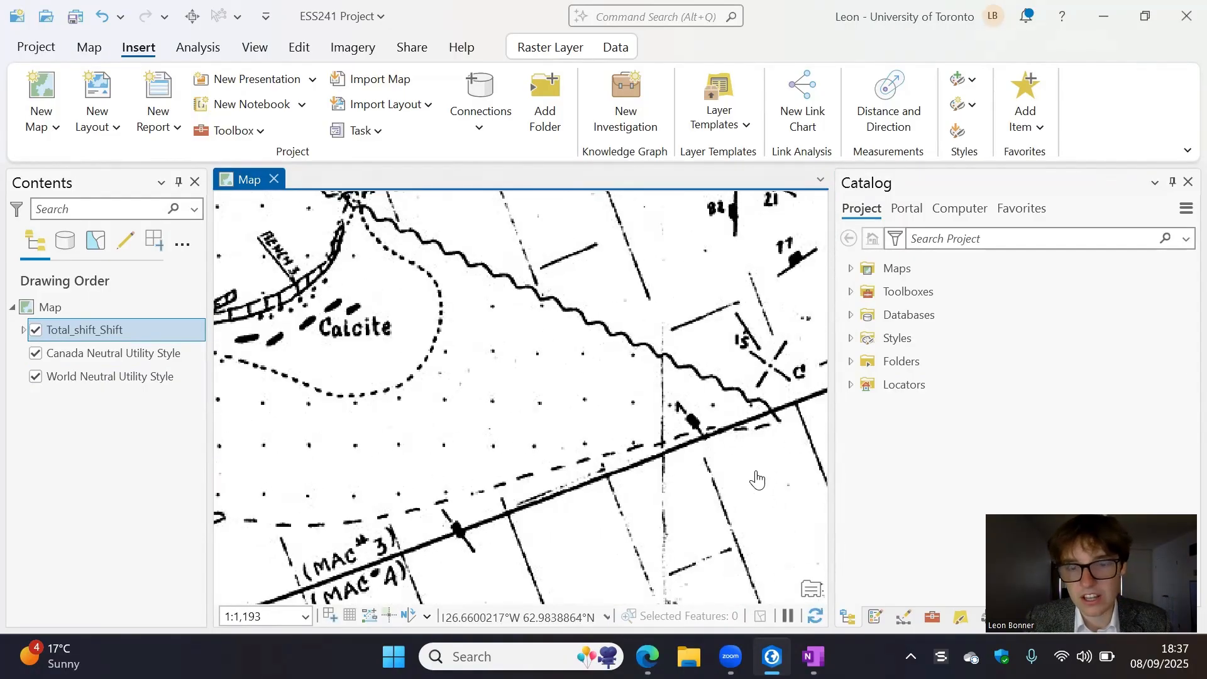
scroll(758, 480, "down", 3)
left_click_drag(711, 450, 428, 473)
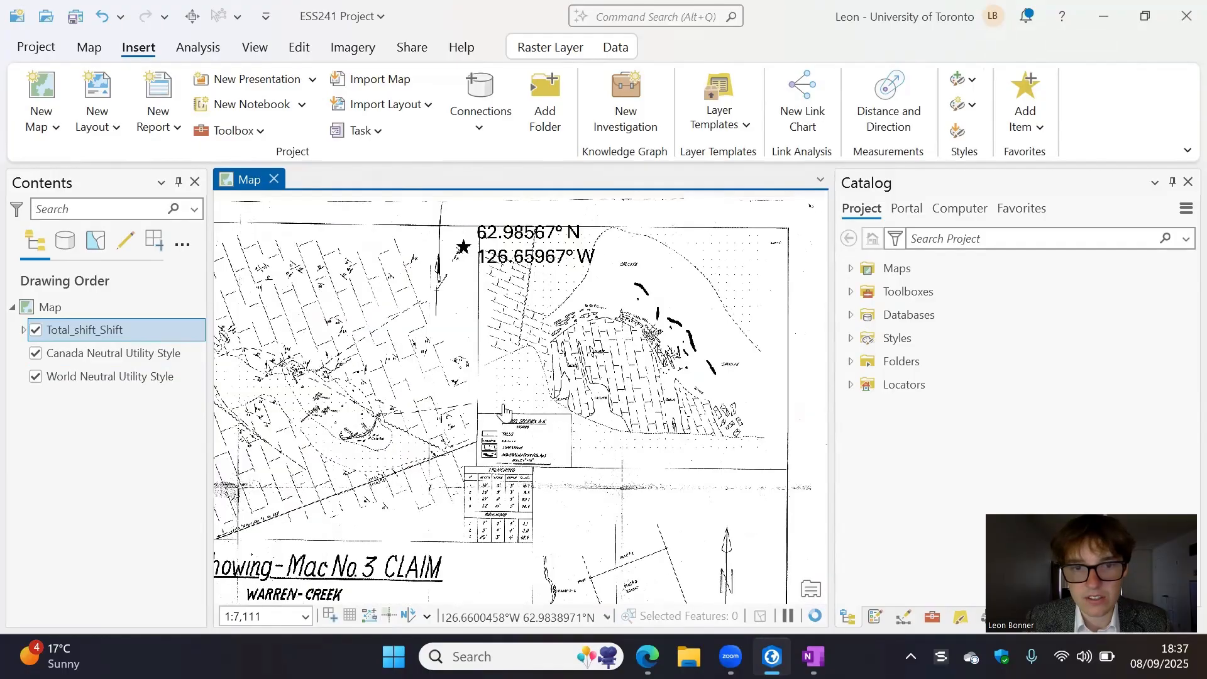
- Examine cross section A-A' and the key plan on the claim map
scroll(631, 389, "up", 1)
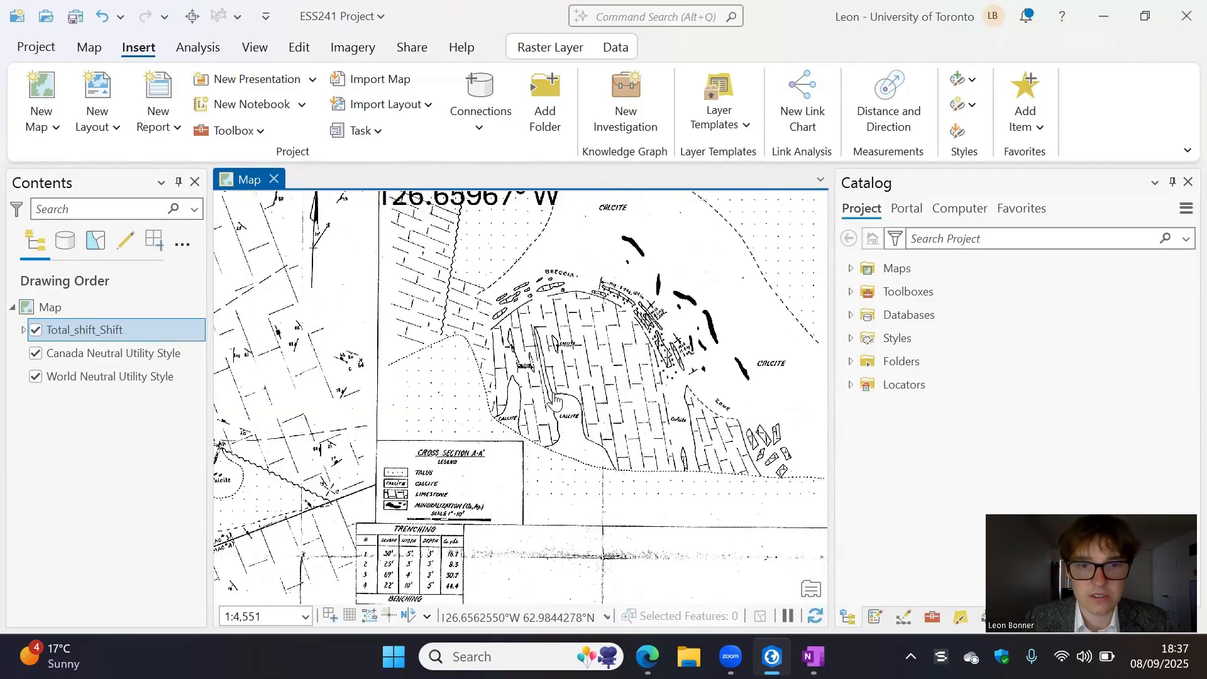
left_click_drag(619, 467, 555, 270)
left_click_drag(595, 560, 569, 395)
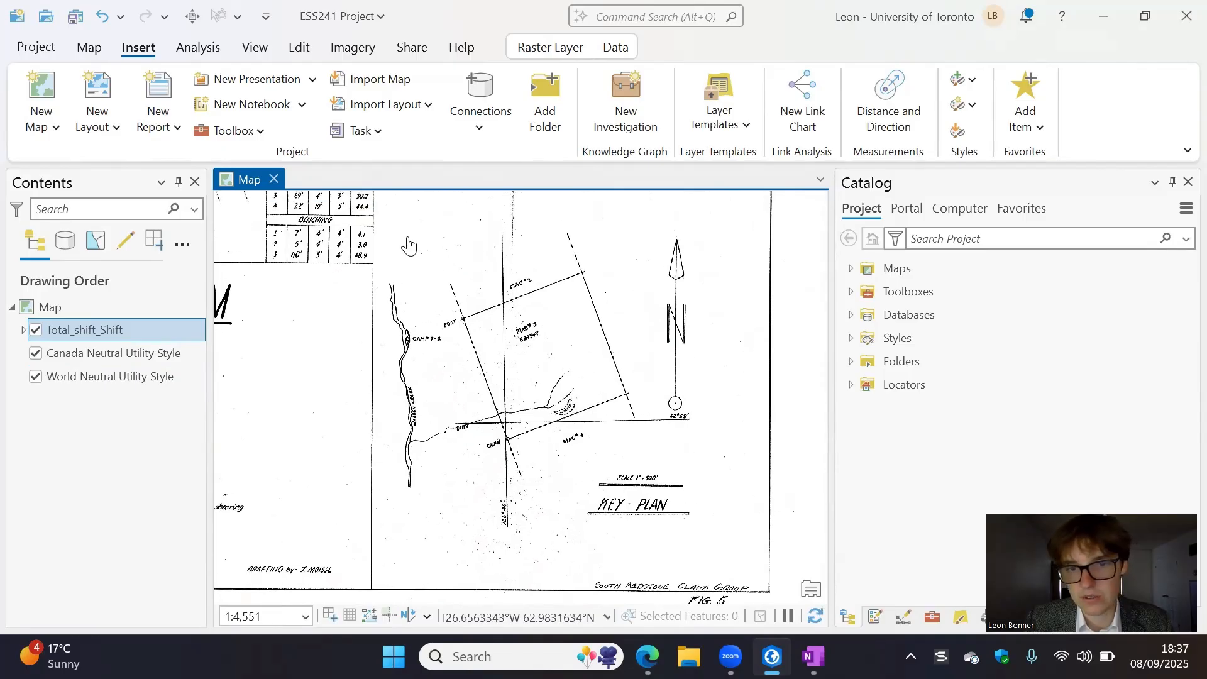
left_click_drag(325, 313, 657, 544)
left_click_drag(434, 362, 629, 459)
scroll(610, 443, "down", 1)
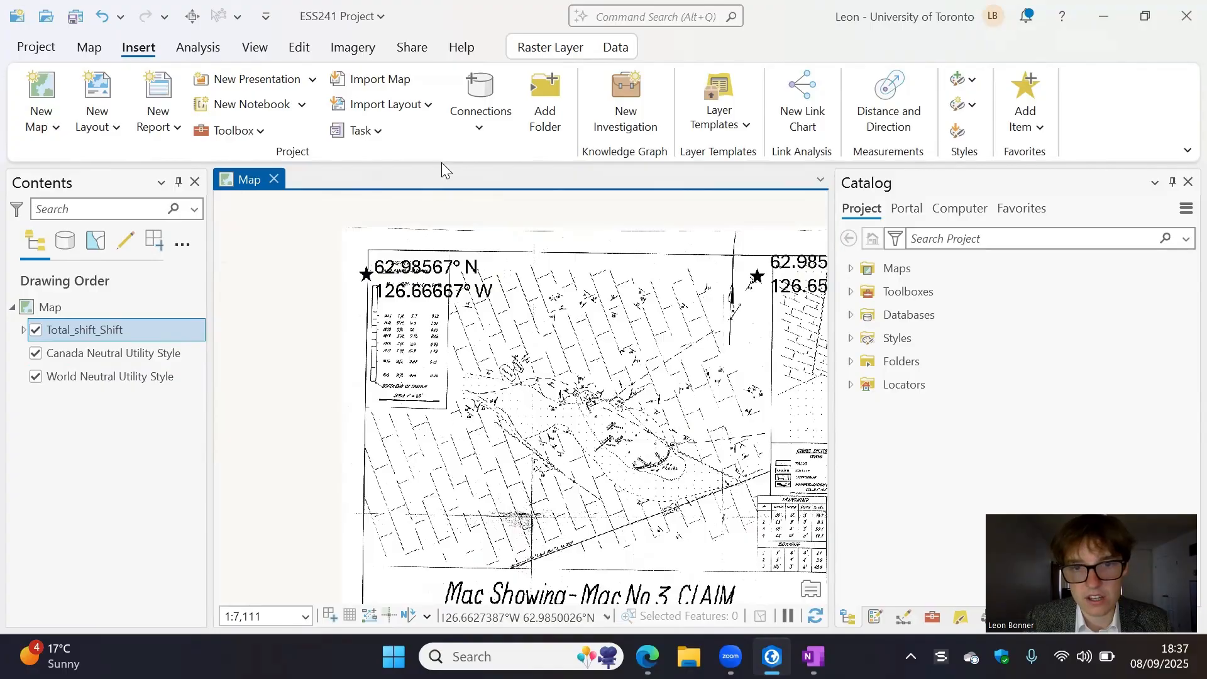
- Examine the trenches, benches and mapped geological boundaries in the middle of the Mac No. 3 claim plan
scroll(608, 401, "up", 3)
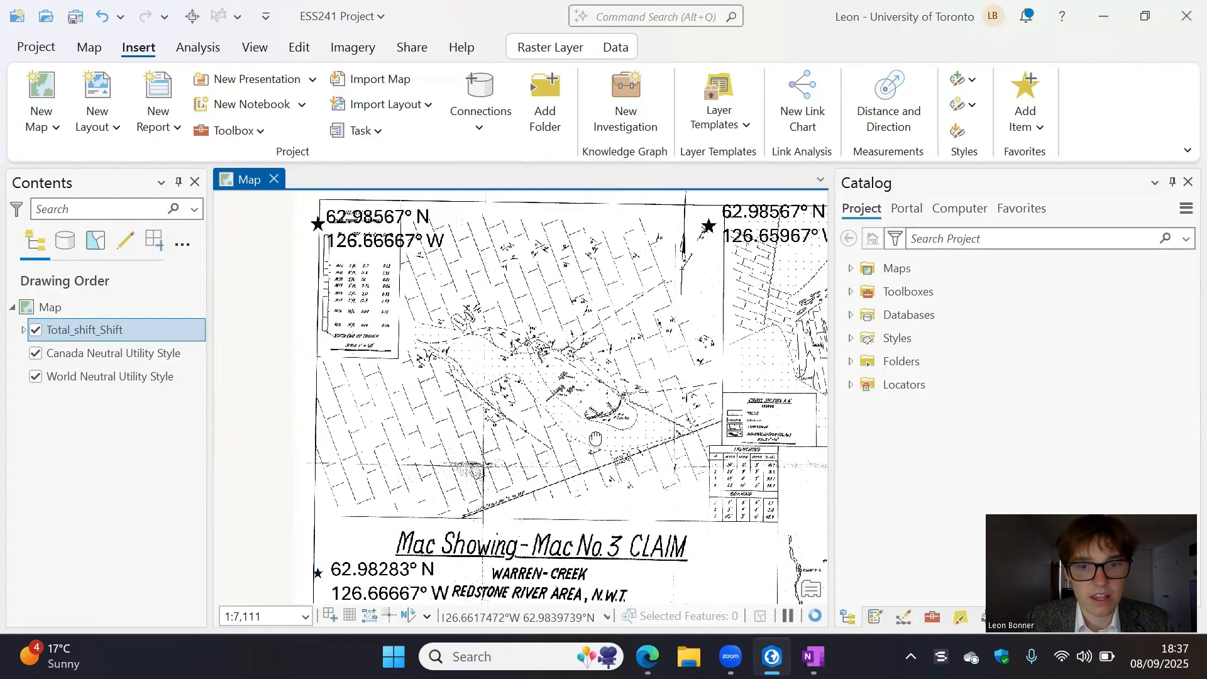
scroll(613, 374, "up", 3)
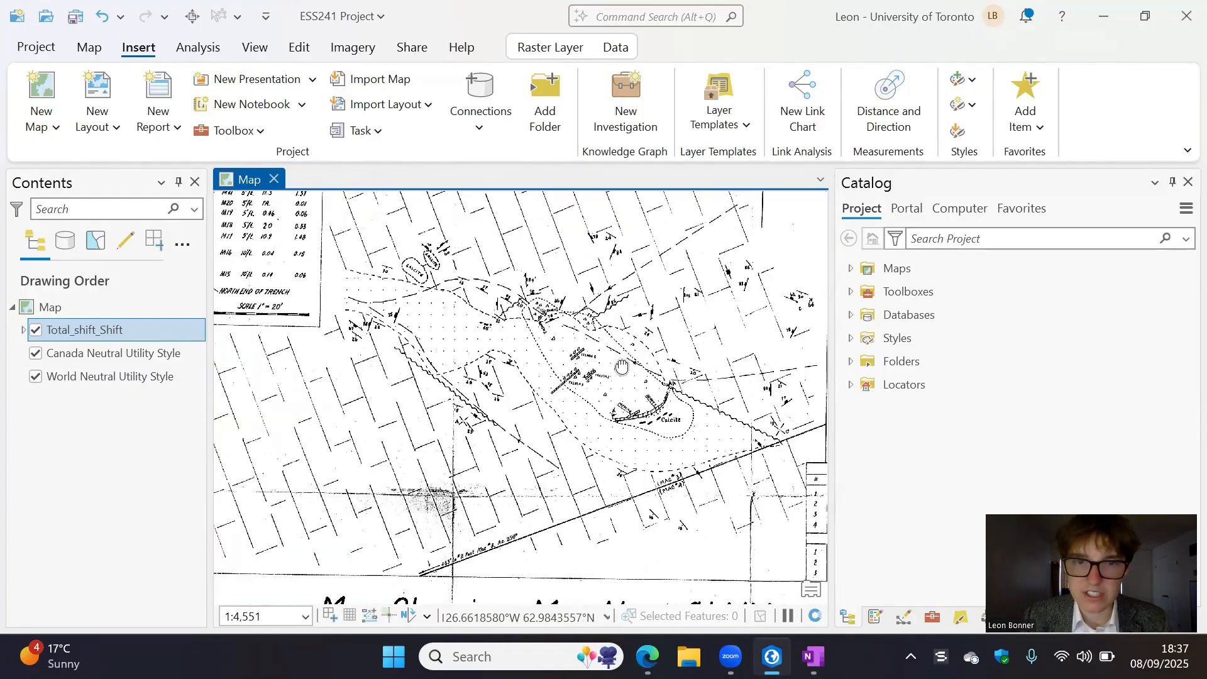
left_click_drag(613, 373, 658, 497)
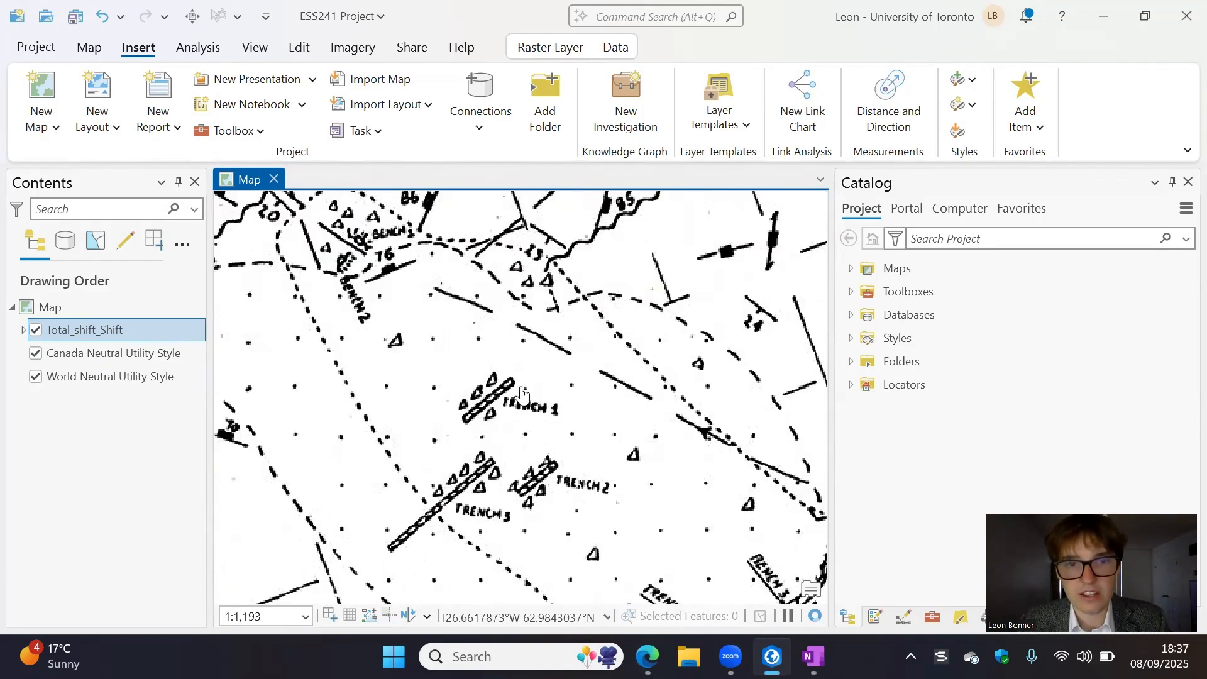
left_click_drag(575, 358, 747, 488)
scroll(512, 427, "down", 2)
scroll(511, 434, "down", 5)
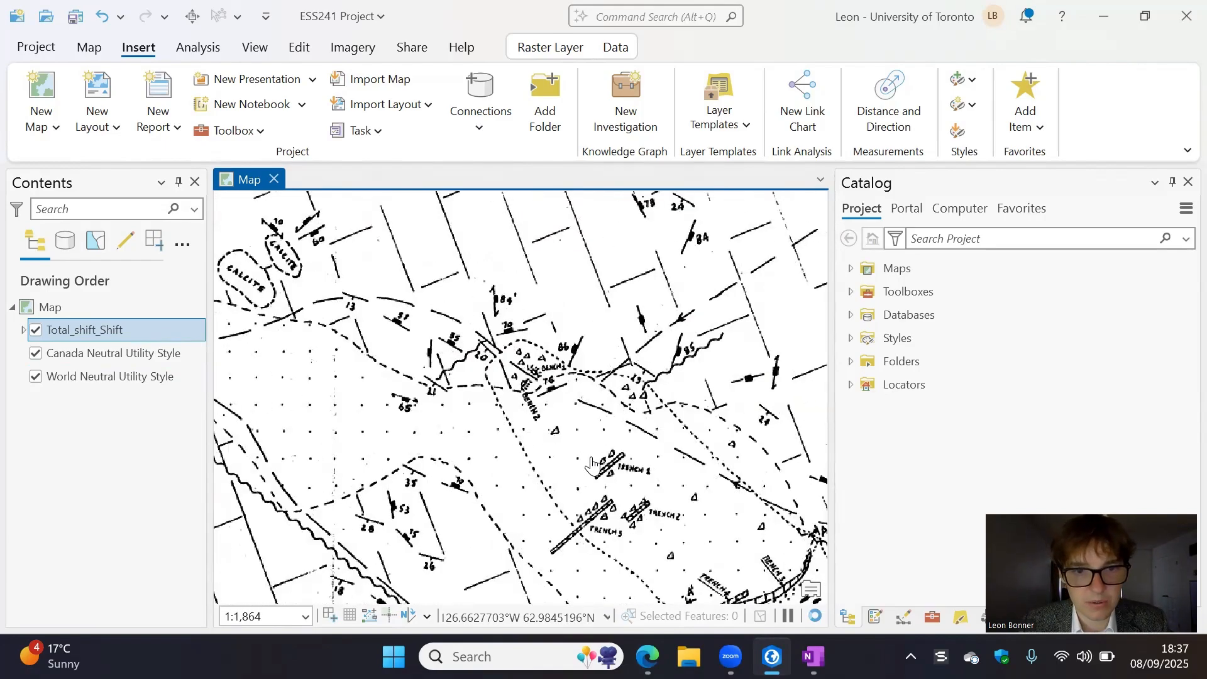
scroll(601, 419, "up", 2)
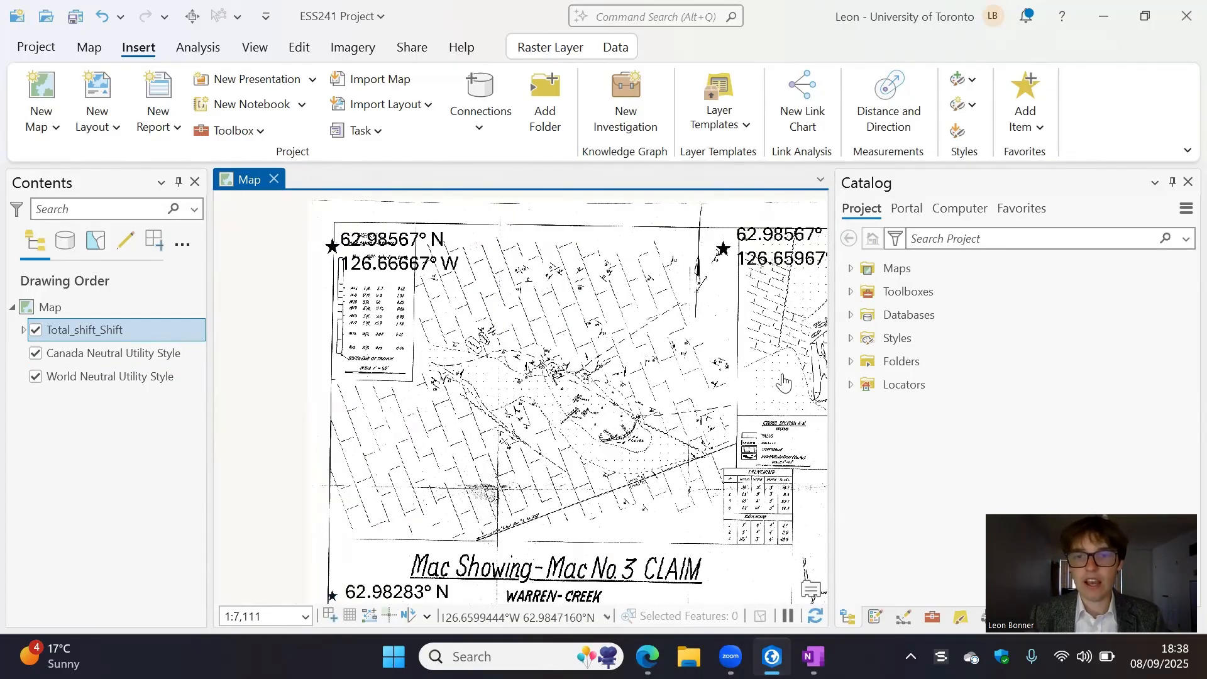
- Start a new feature class in ESS241 Project.gdb and name it Geologic_Map_Outline
left_click(851, 363)
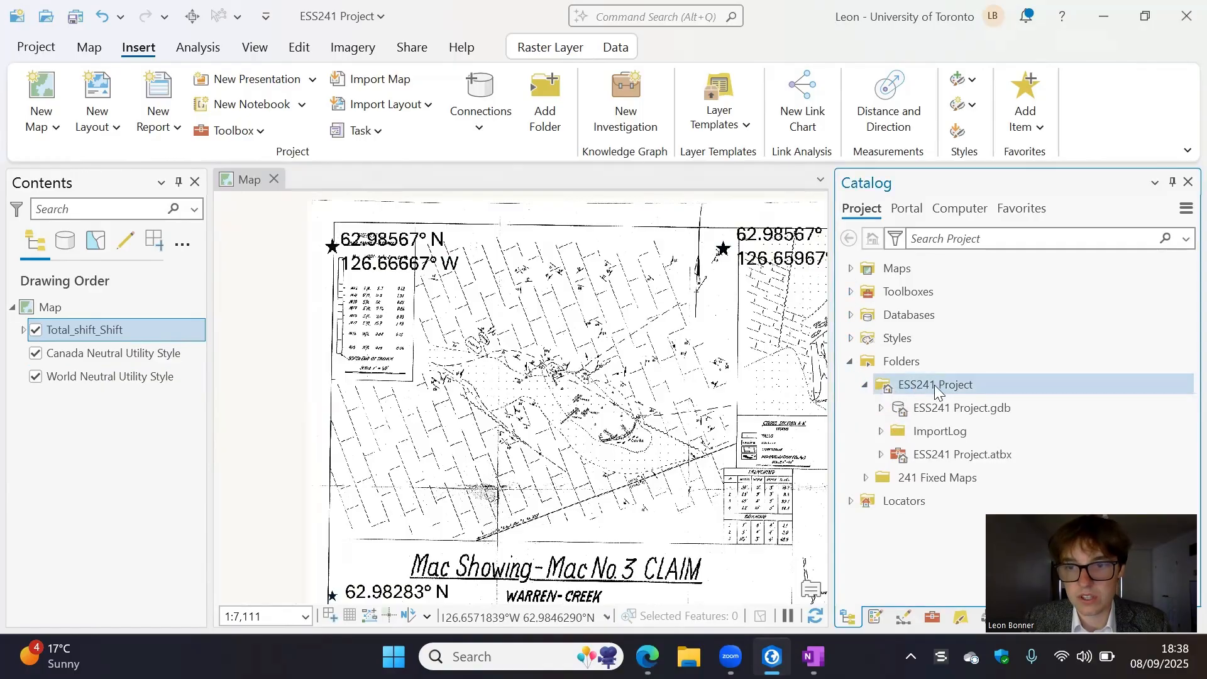
mouse_move(913, 385)
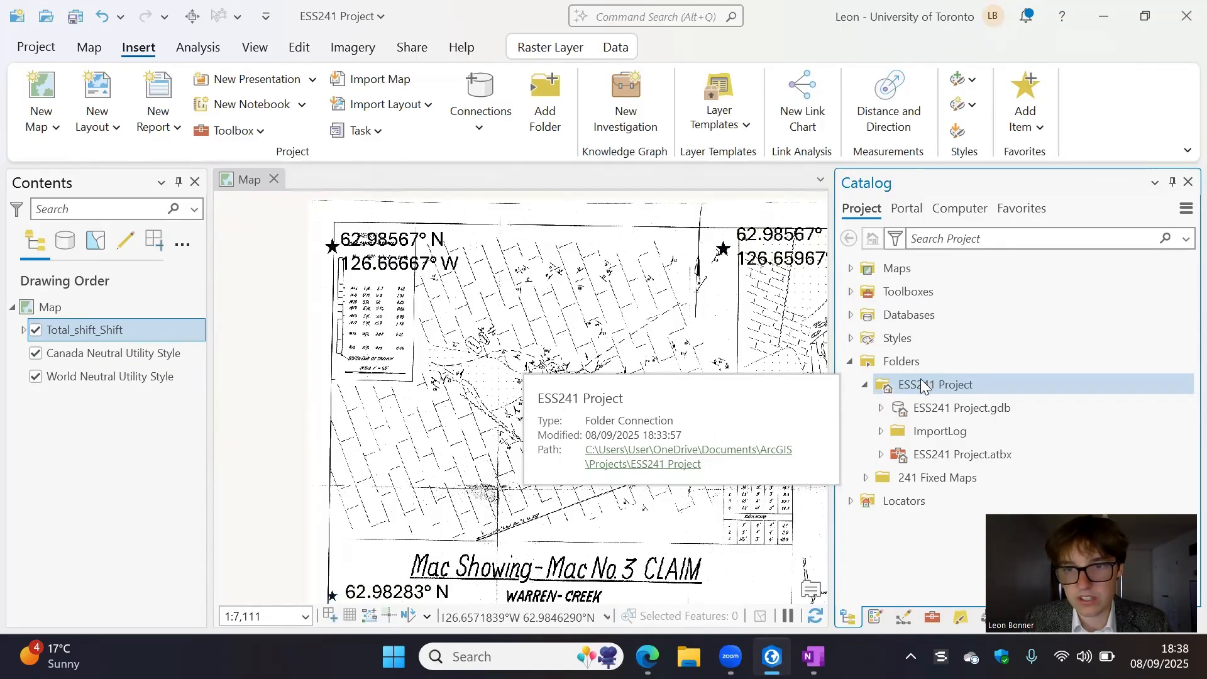
right_click(934, 413)
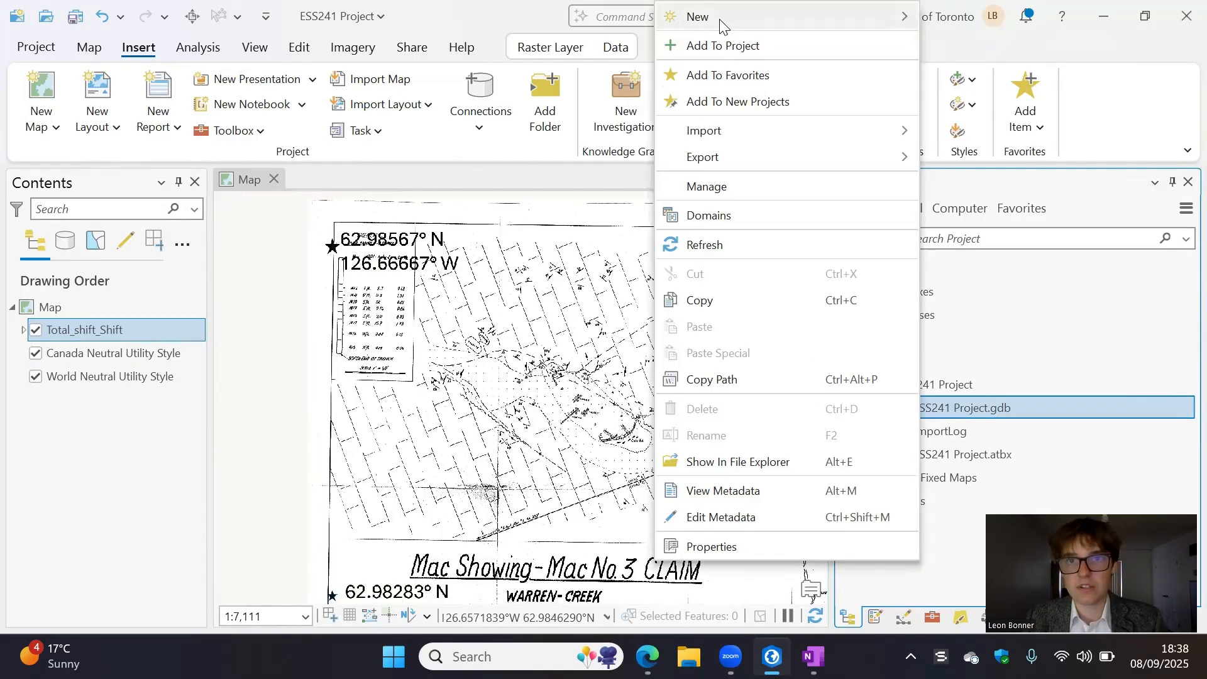
mouse_move(739, 15)
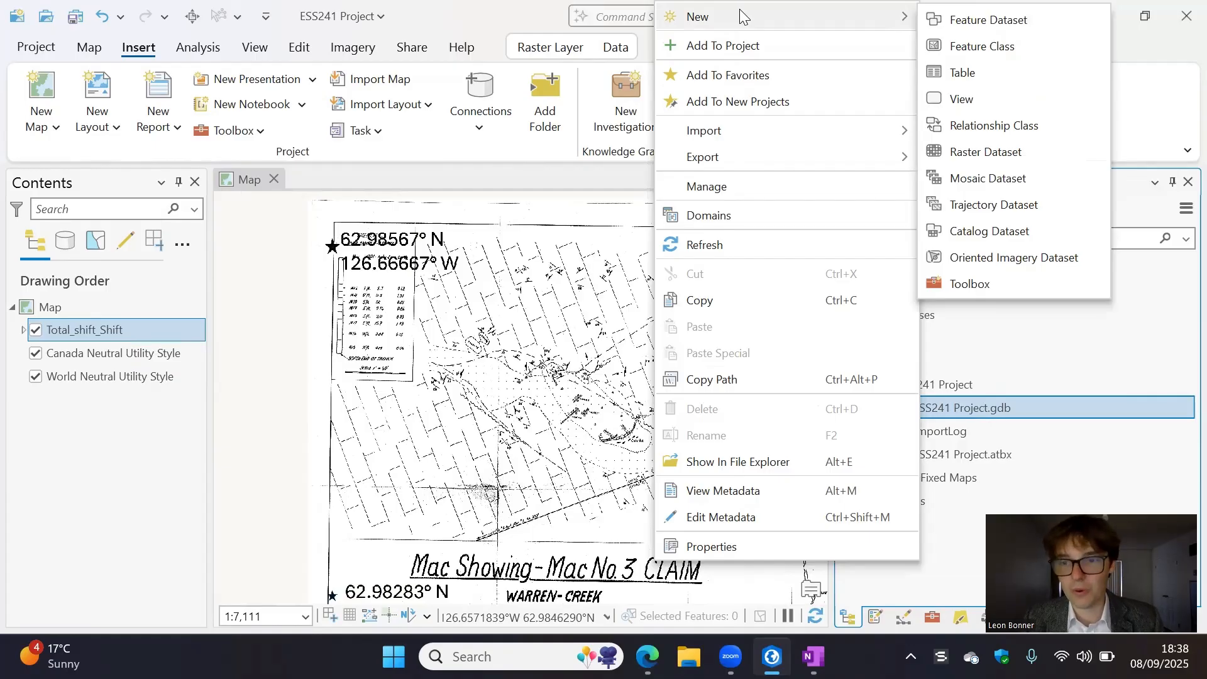
left_click(982, 47)
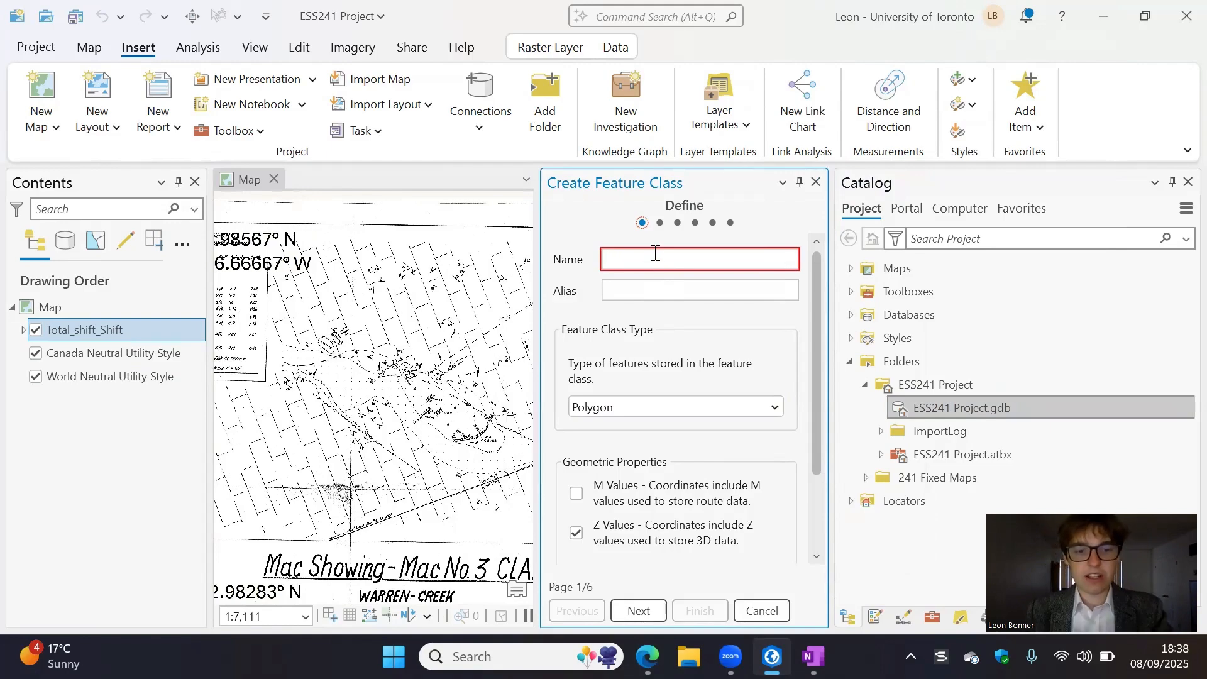
type("Geologic_Map_Outline")
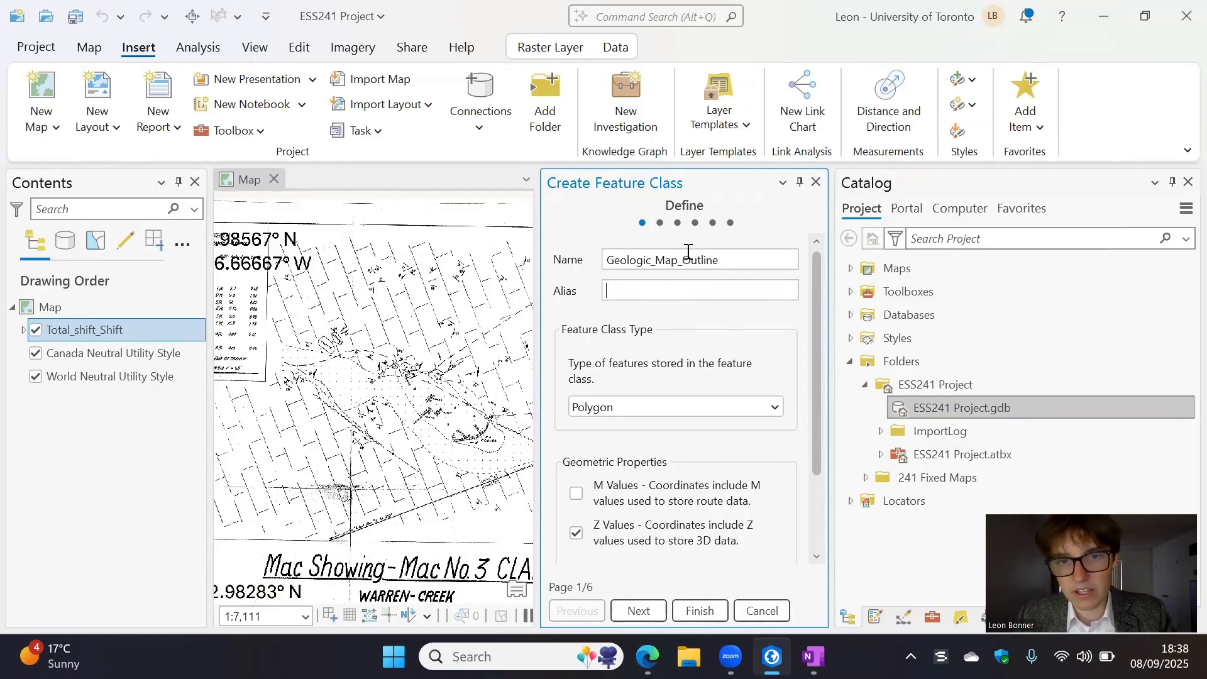
- Set the feature class type to Polygon, keep Z values and adding the output to the current map, and proceed to the field definitions
left_click(691, 410)
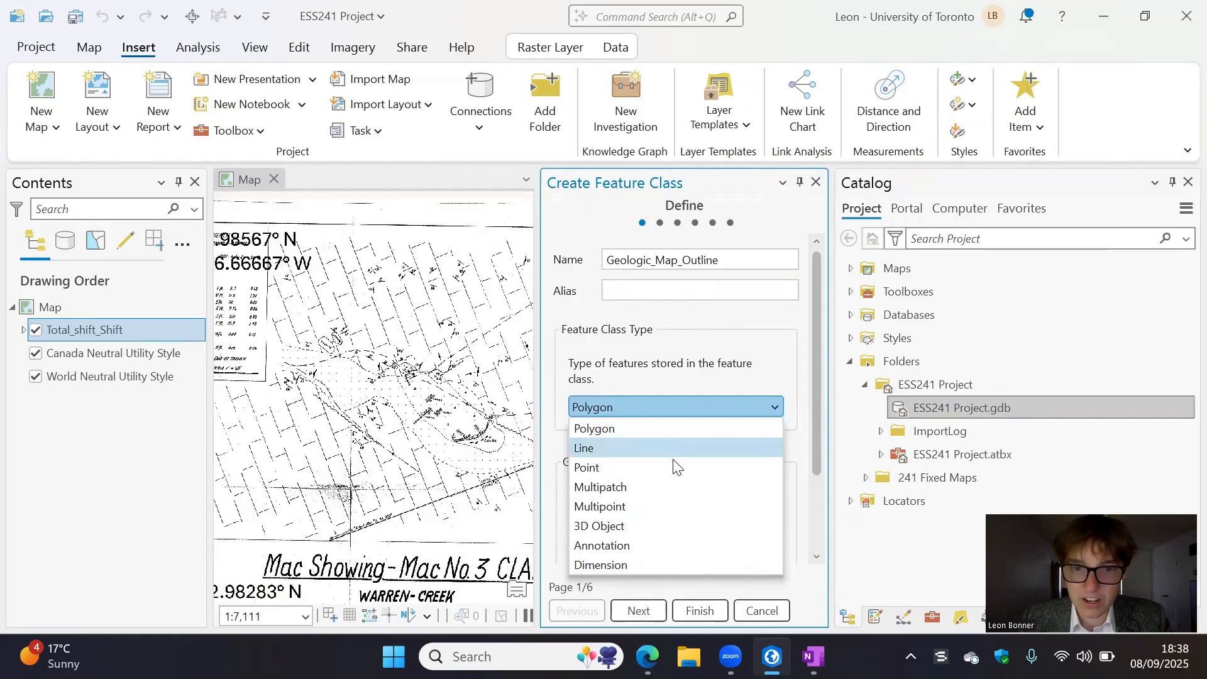
left_click(699, 405)
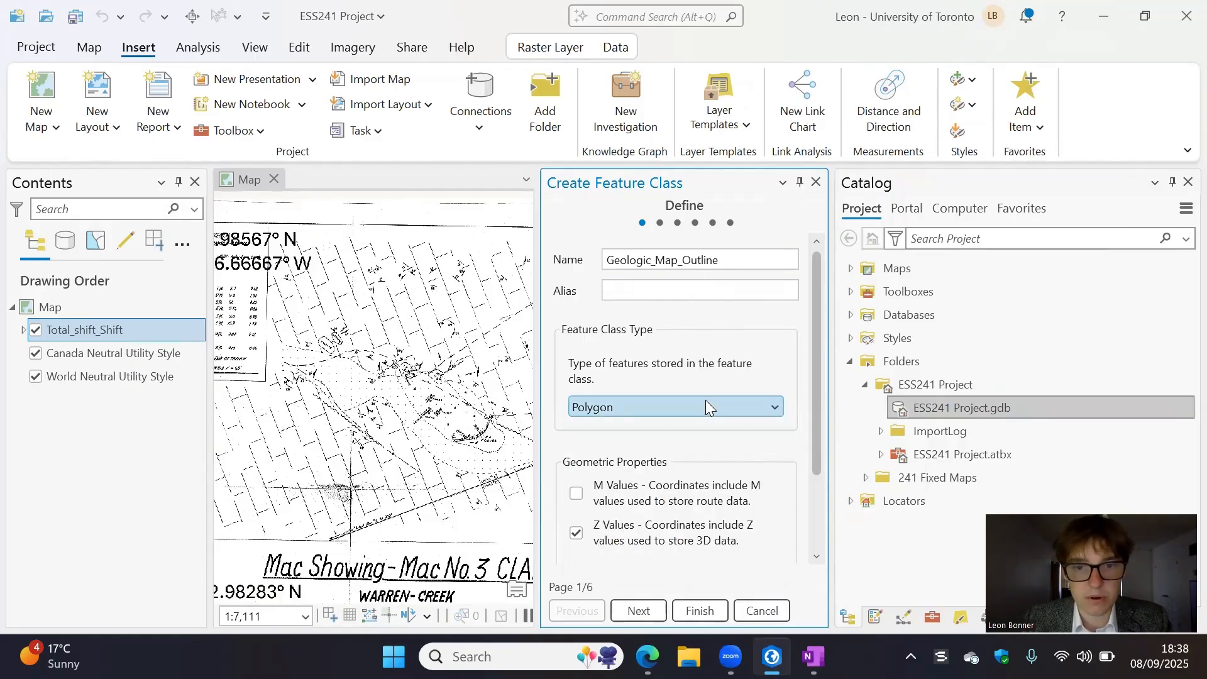
scroll(706, 406, "down", 4)
left_click(705, 363)
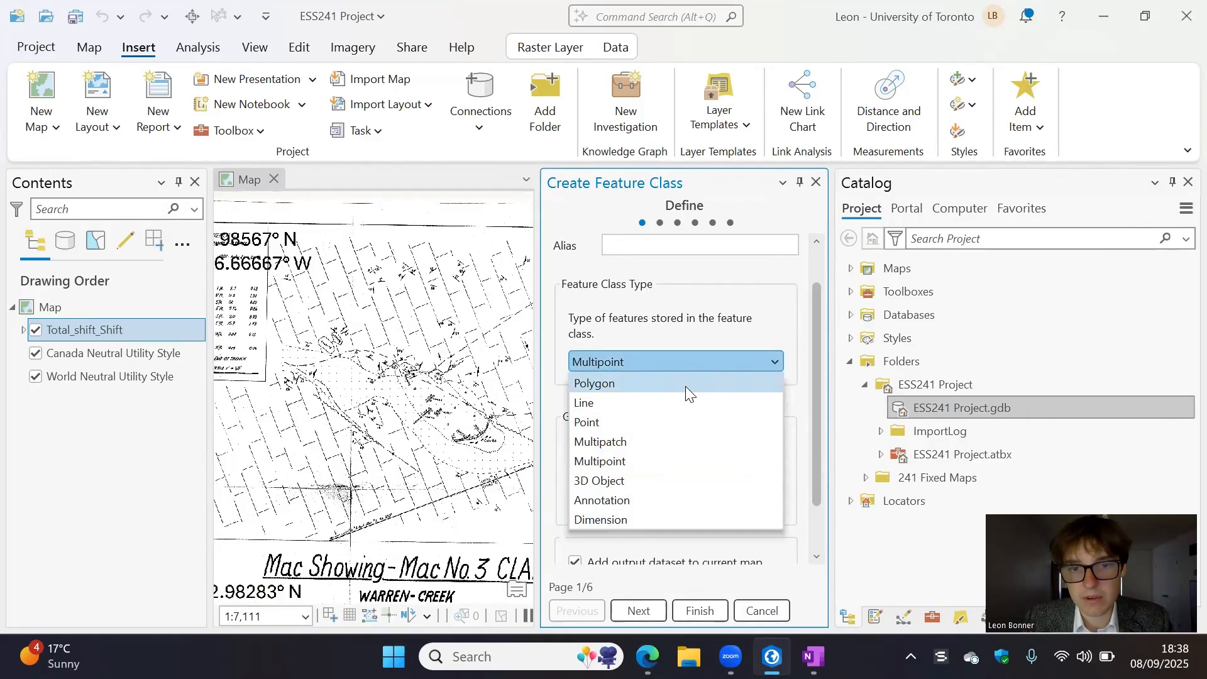
left_click(685, 385)
left_click(730, 362)
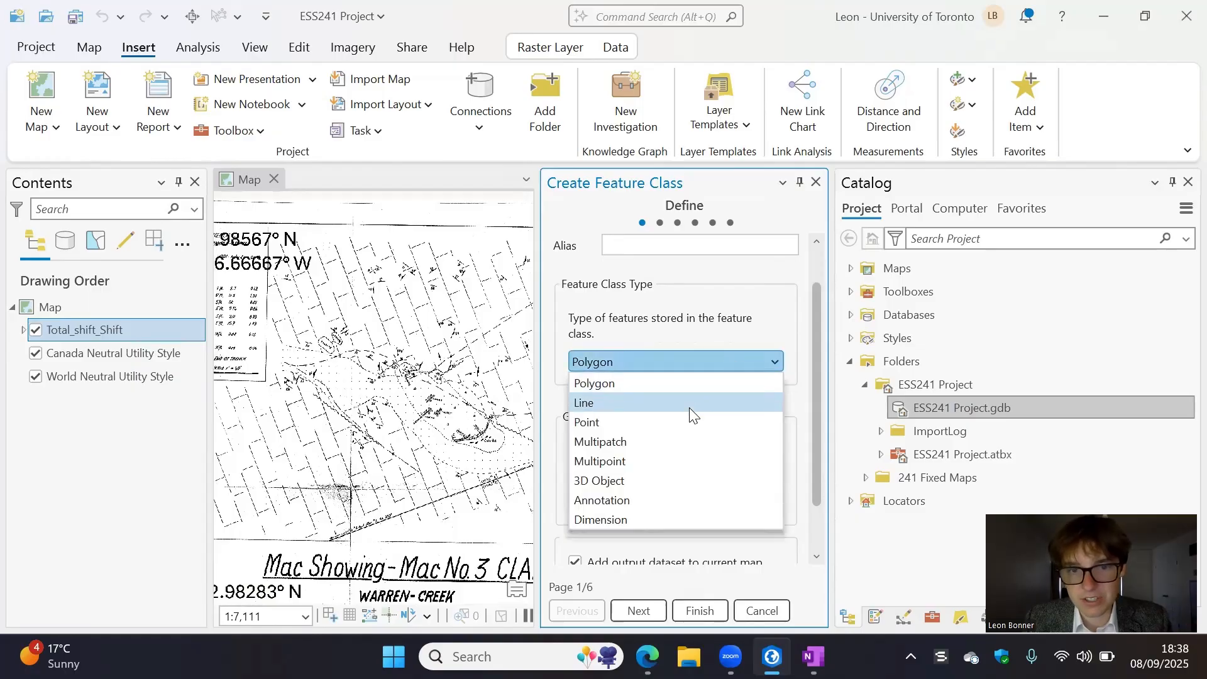
left_click(707, 379)
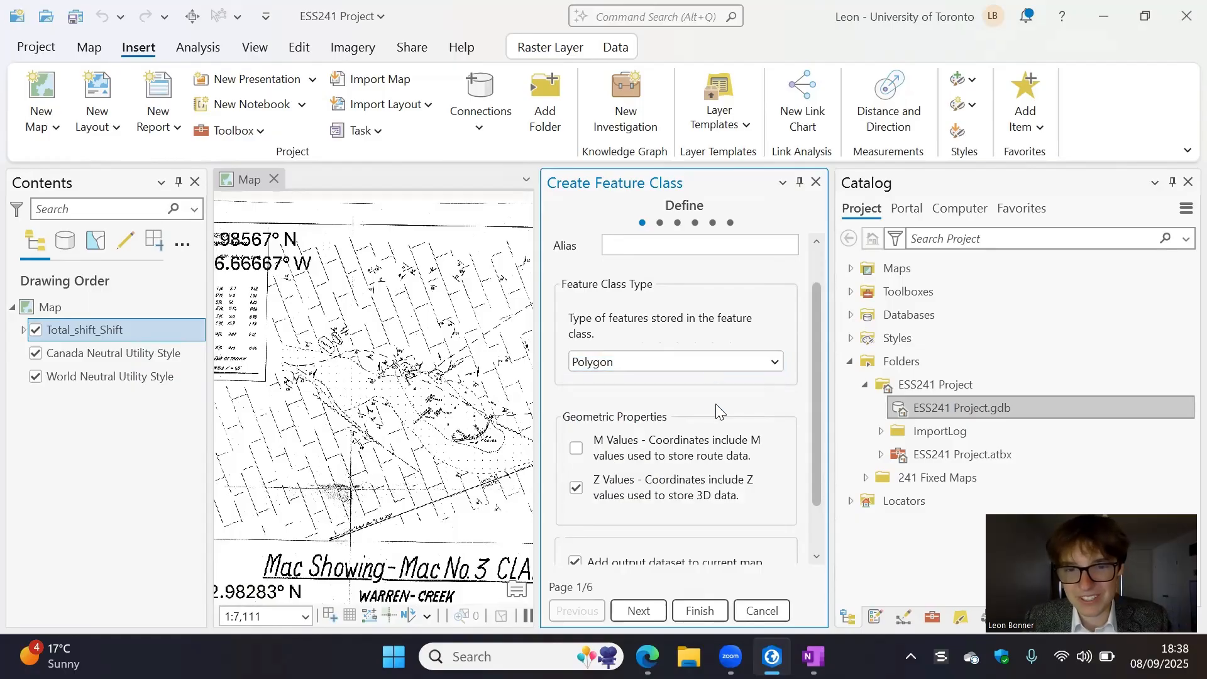
scroll(721, 399, "down", 3)
scroll(721, 399, "down", 1)
scroll(719, 414, "up", 1)
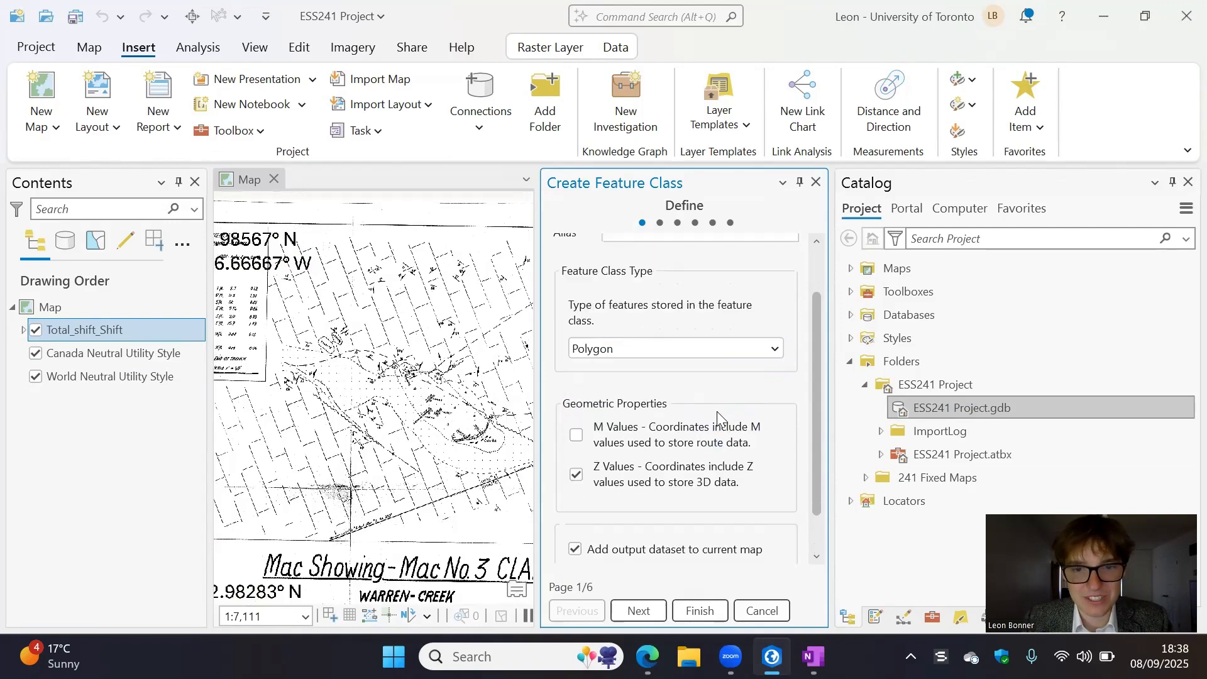
scroll(718, 416, "down", 1)
left_click(648, 612)
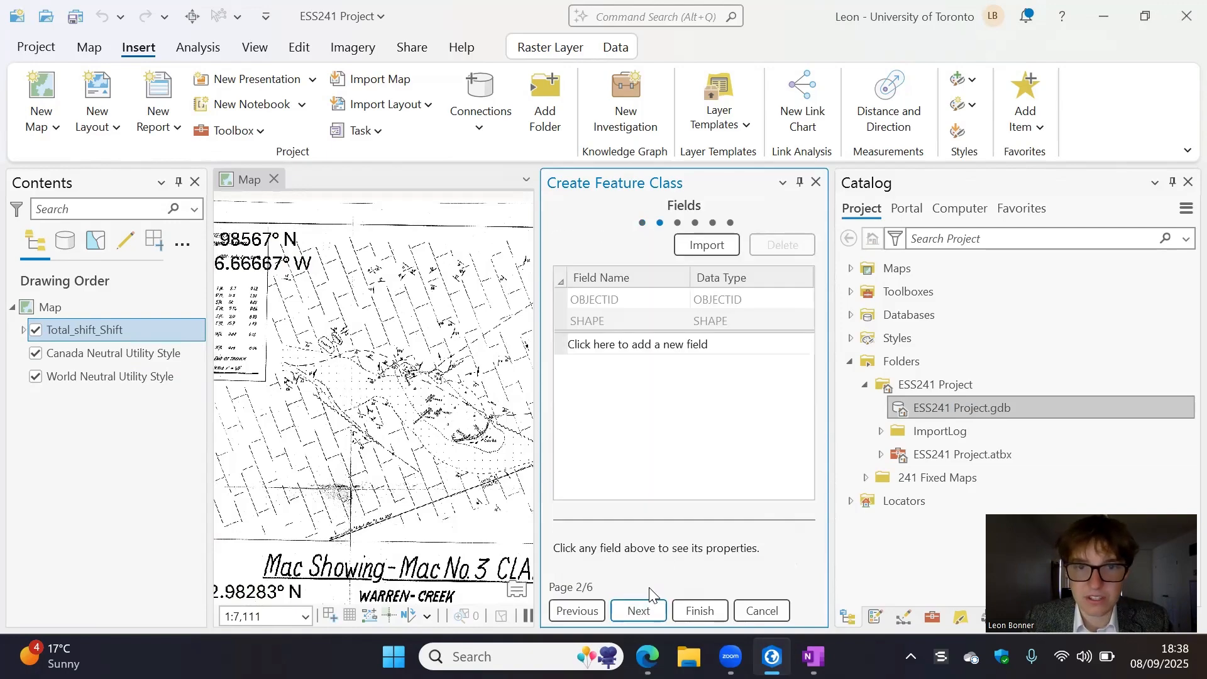
- Accept the WGS 1984 Web Mercator coordinate system, 0.001 XY and Z tolerances and Default storage configuration, and finish creating the feature class
left_click(644, 606)
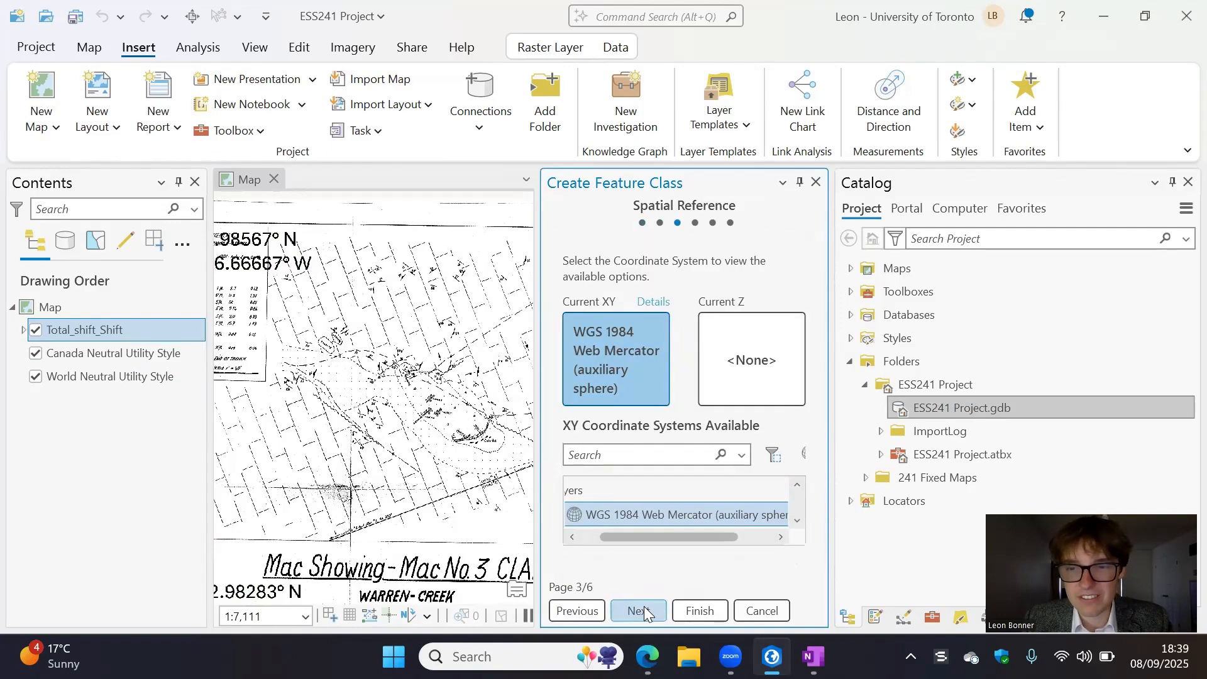
left_click(644, 606)
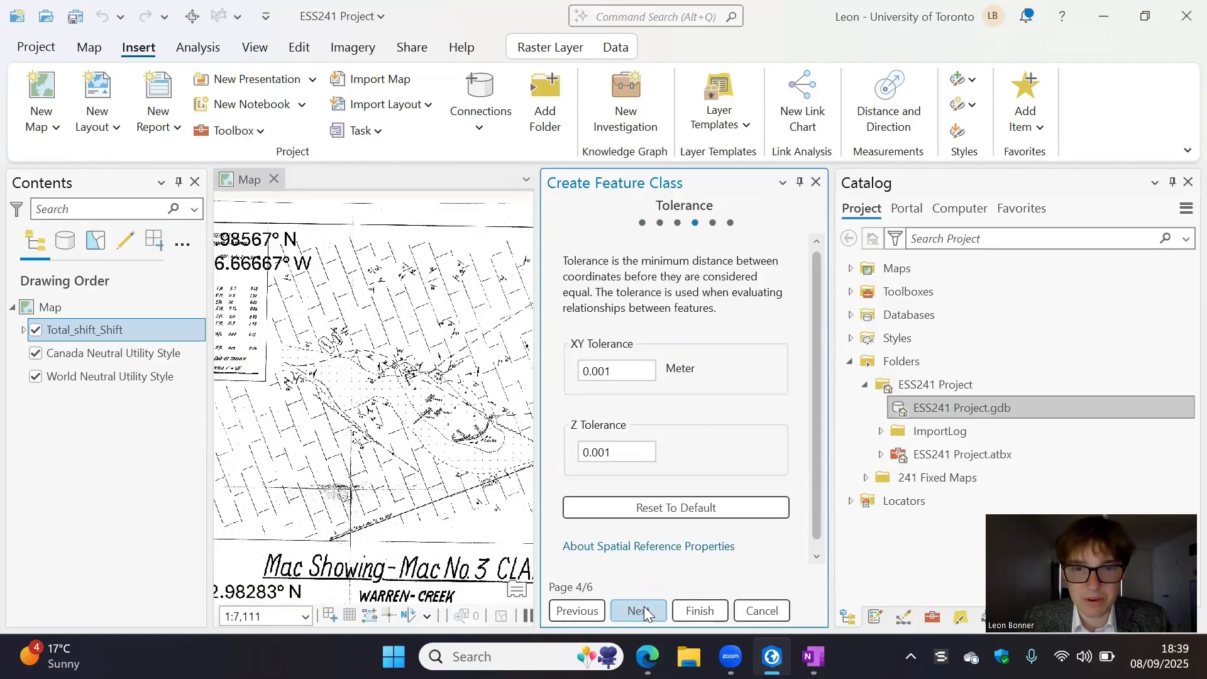
left_click(644, 606)
left_click(647, 607)
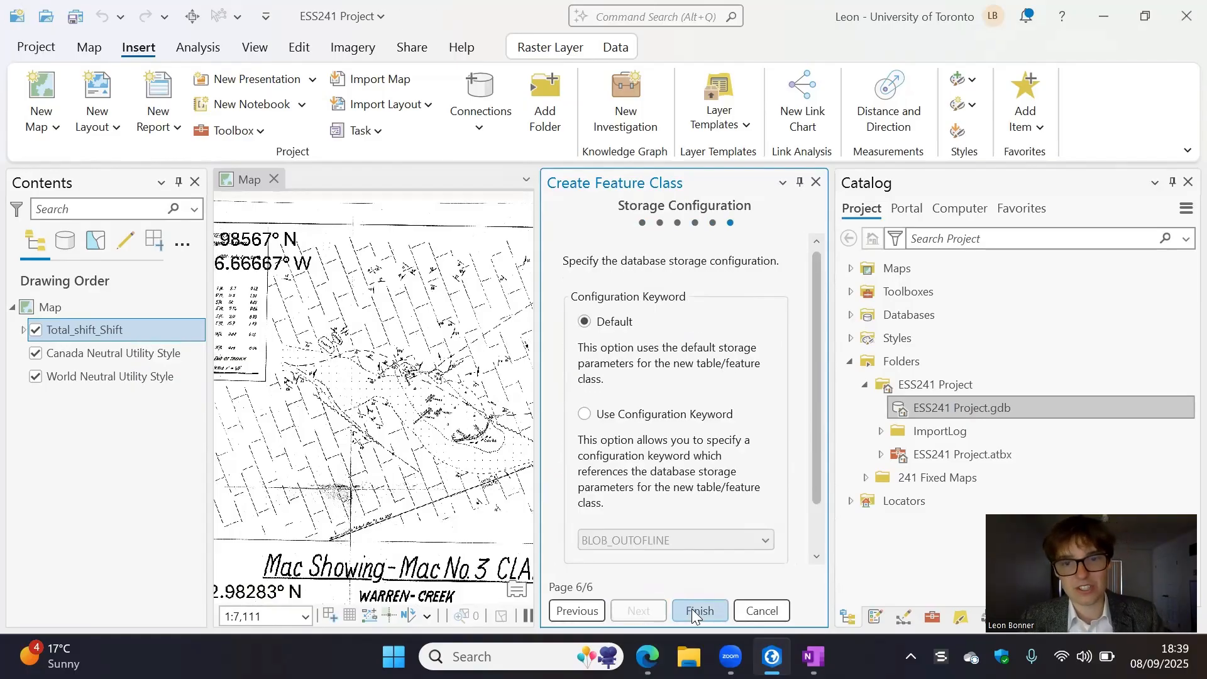
left_click(693, 611)
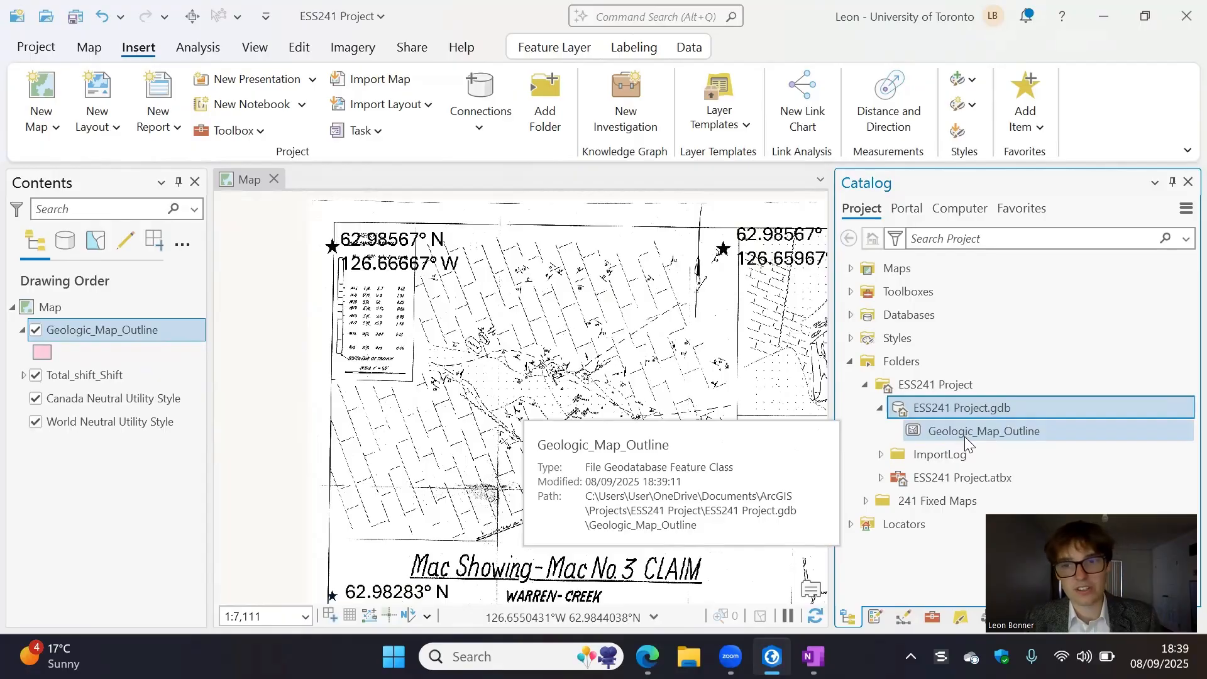
- Start creating a feature from the Geologic_Map_Outline template with its Polygon tool
left_click_drag(606, 366, 519, 356)
scroll(519, 356, "down", 2)
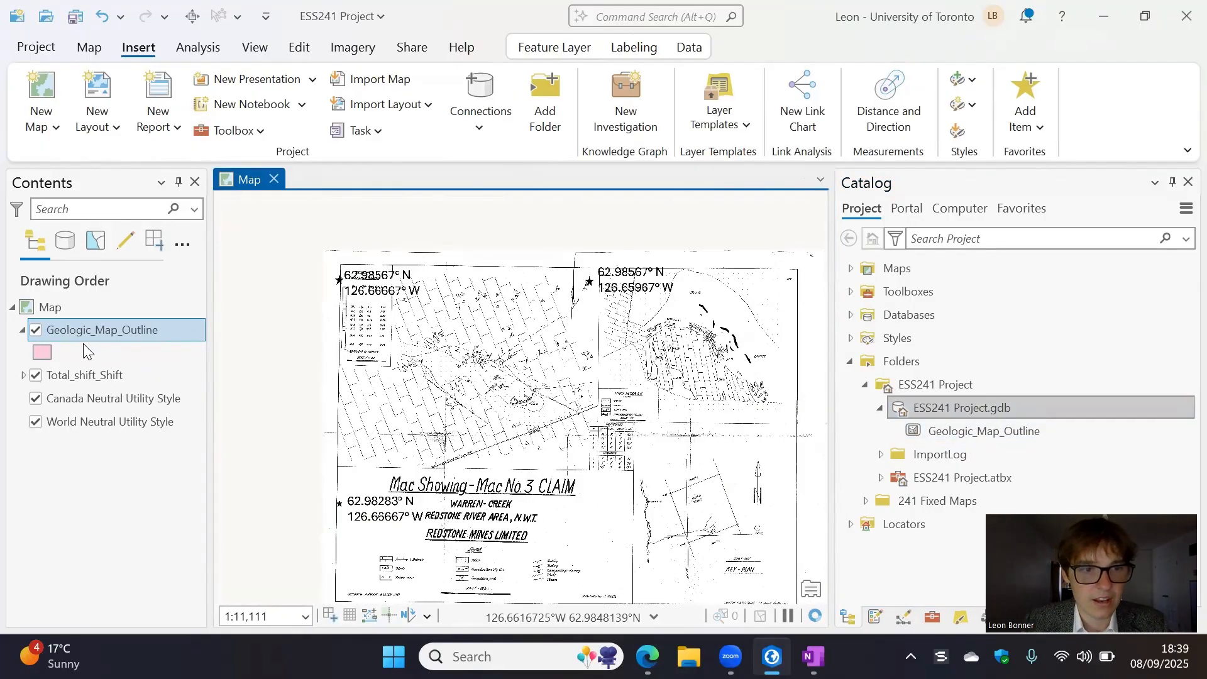
left_click(34, 332)
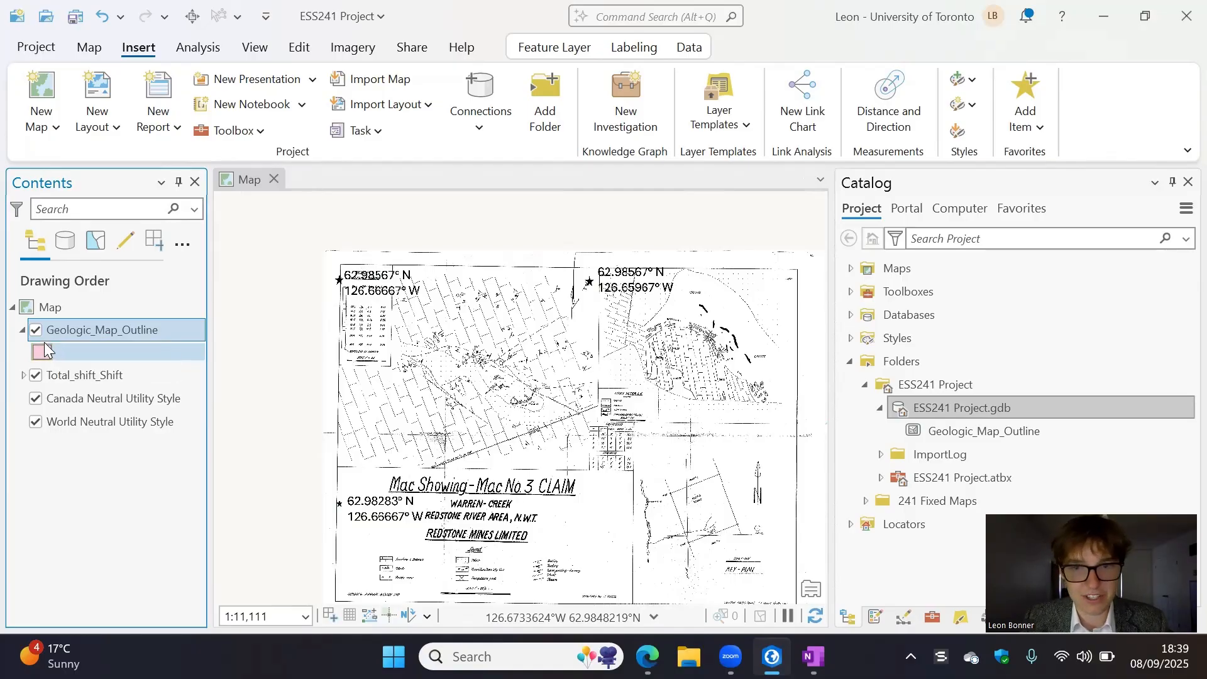
left_click(48, 346)
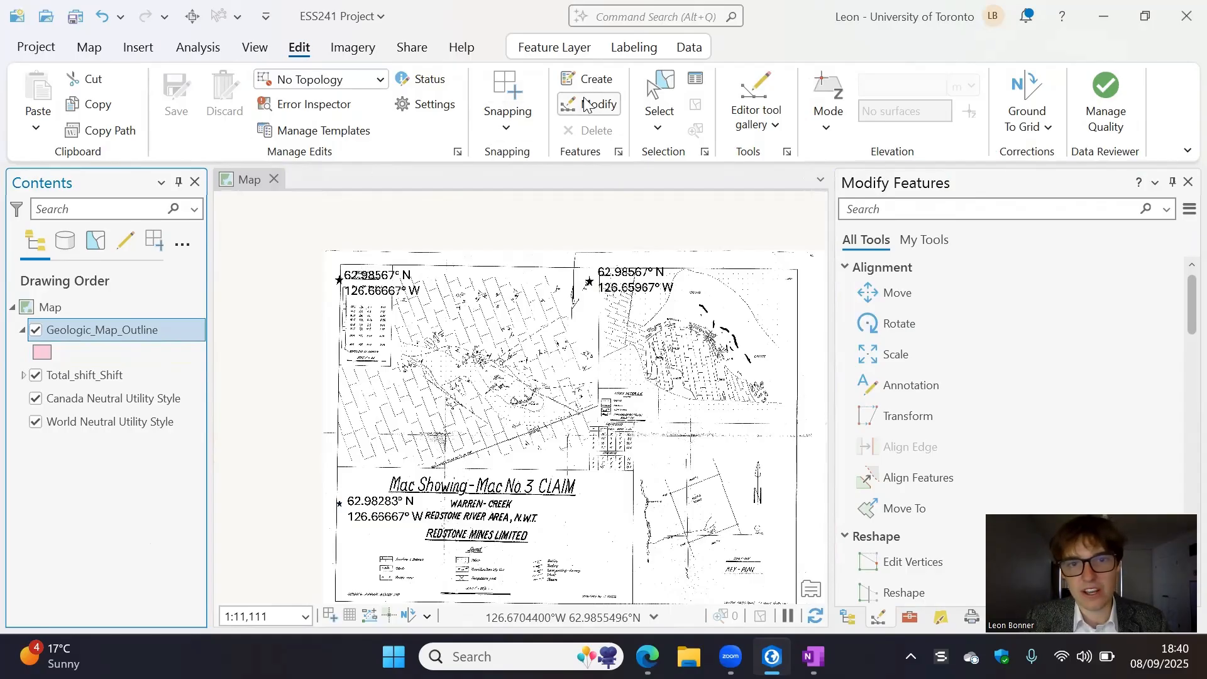
left_click(595, 80)
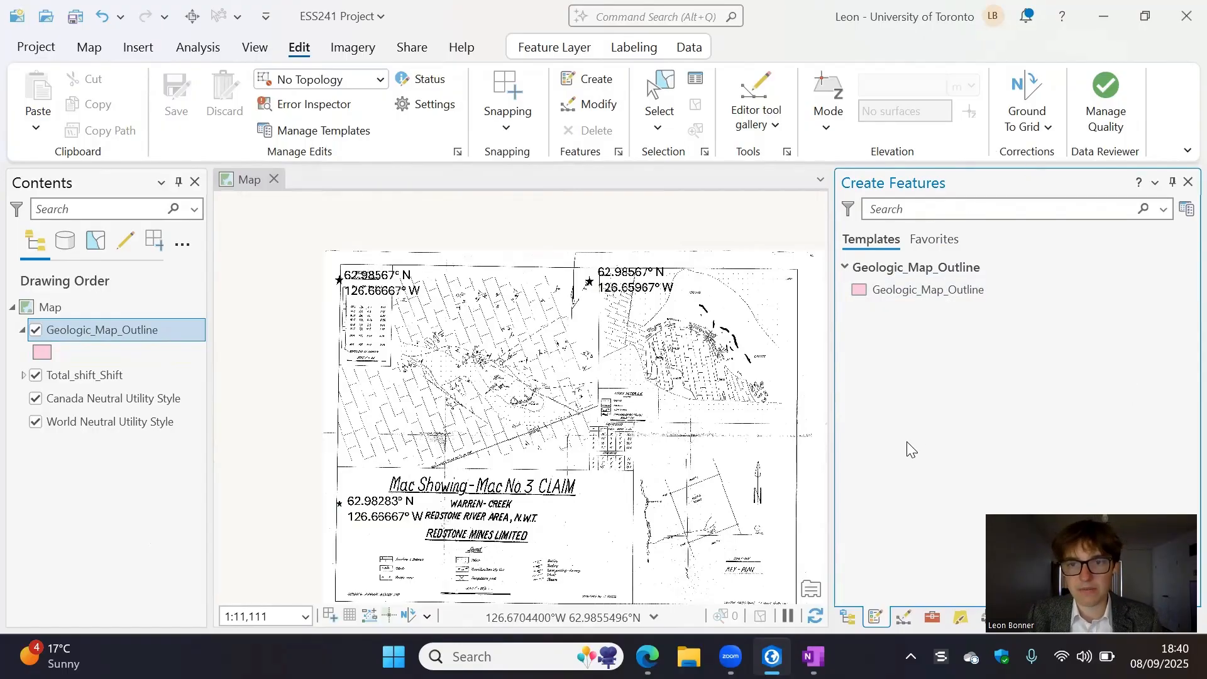
left_click(868, 289)
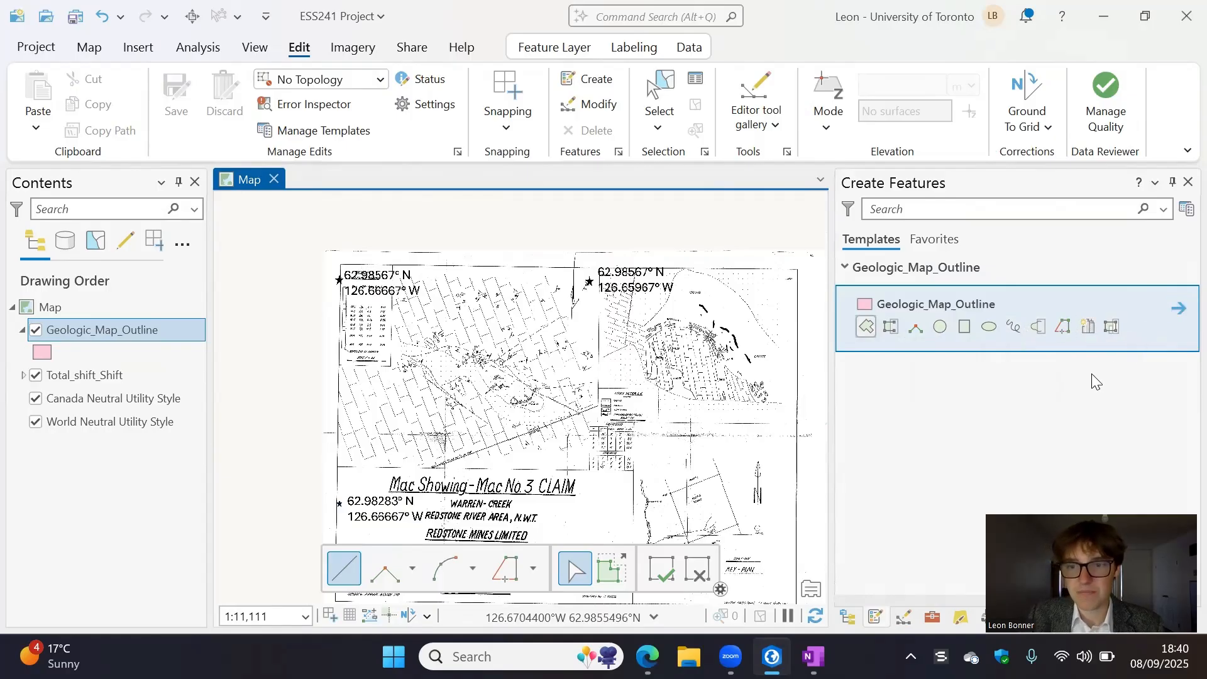
left_click(868, 326)
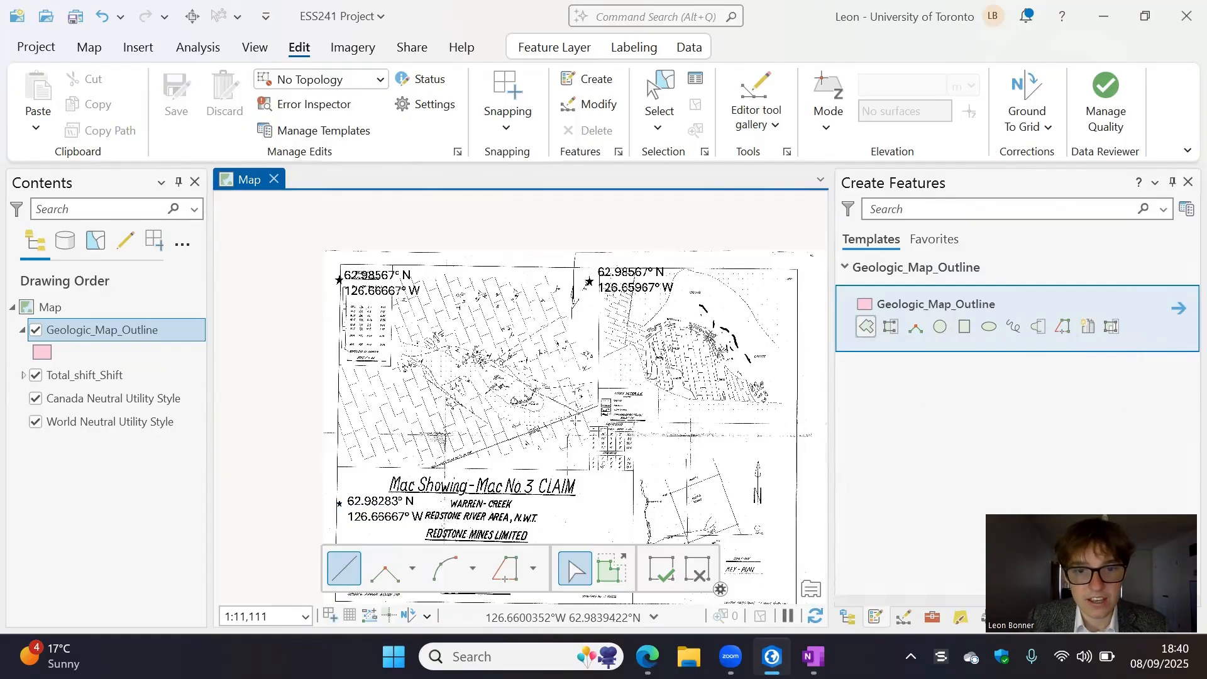
- Begin the polygon at the claim plan's lower-left frame corner and add a vertex where its bottom border meets the trenching table
scroll(575, 418, "down", 2)
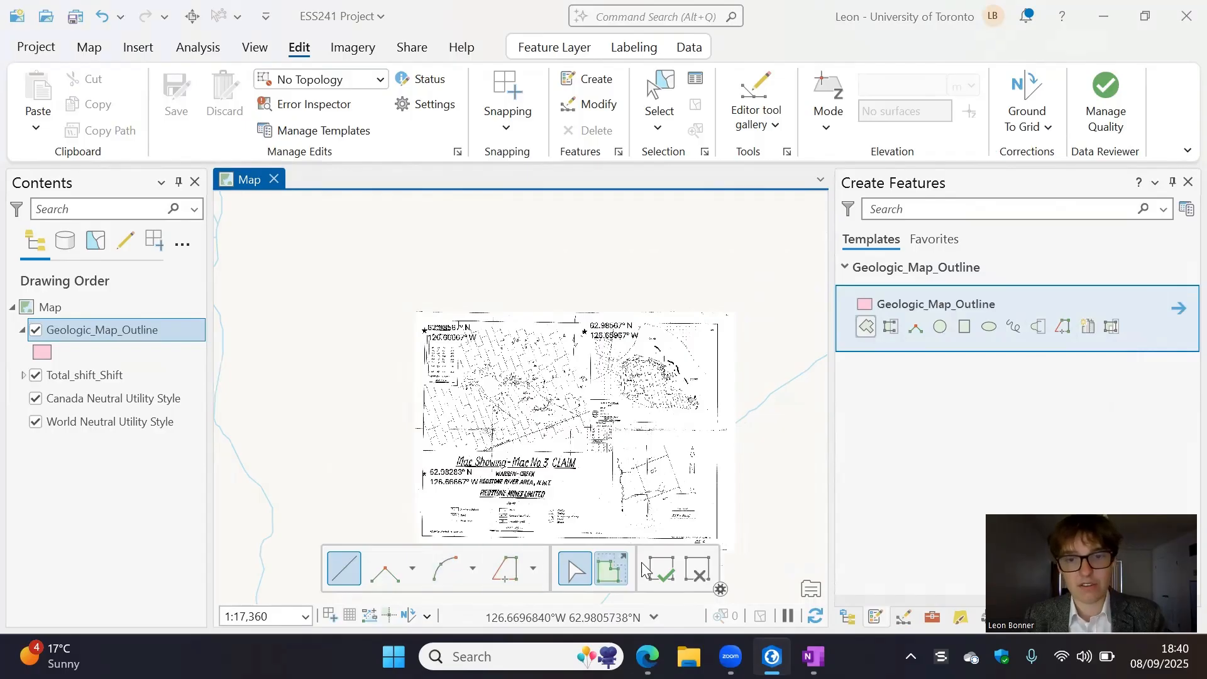
left_click_drag(611, 435, 610, 366)
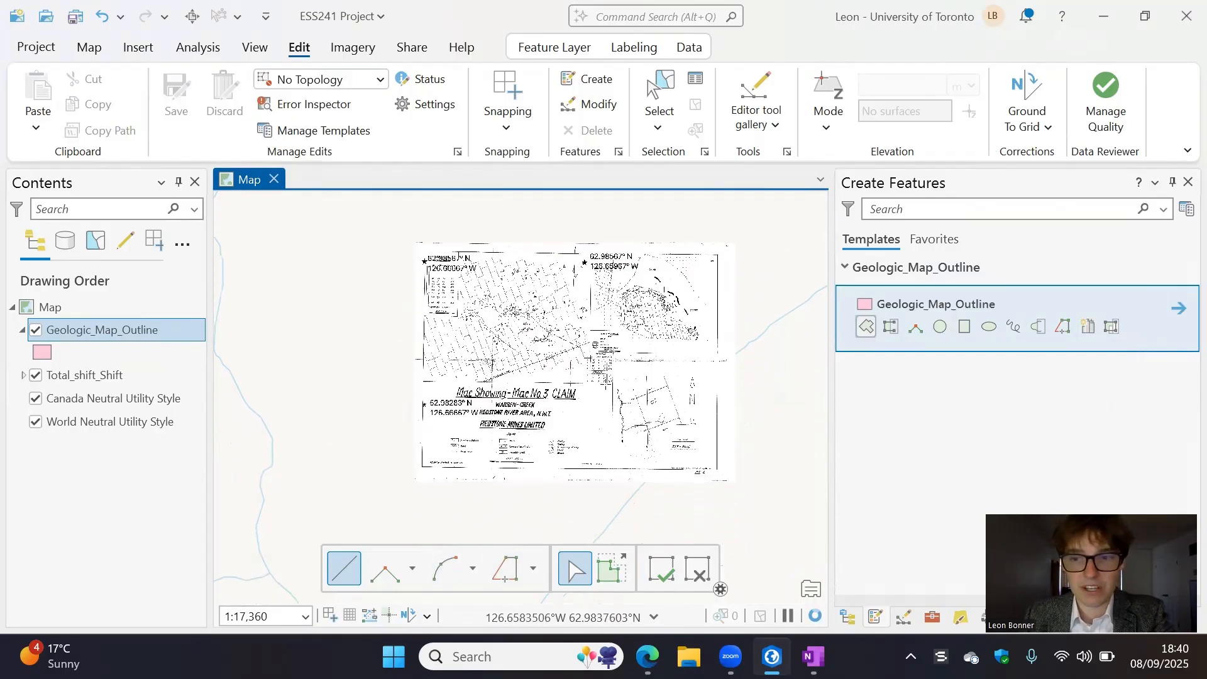
scroll(474, 330, "up", 4)
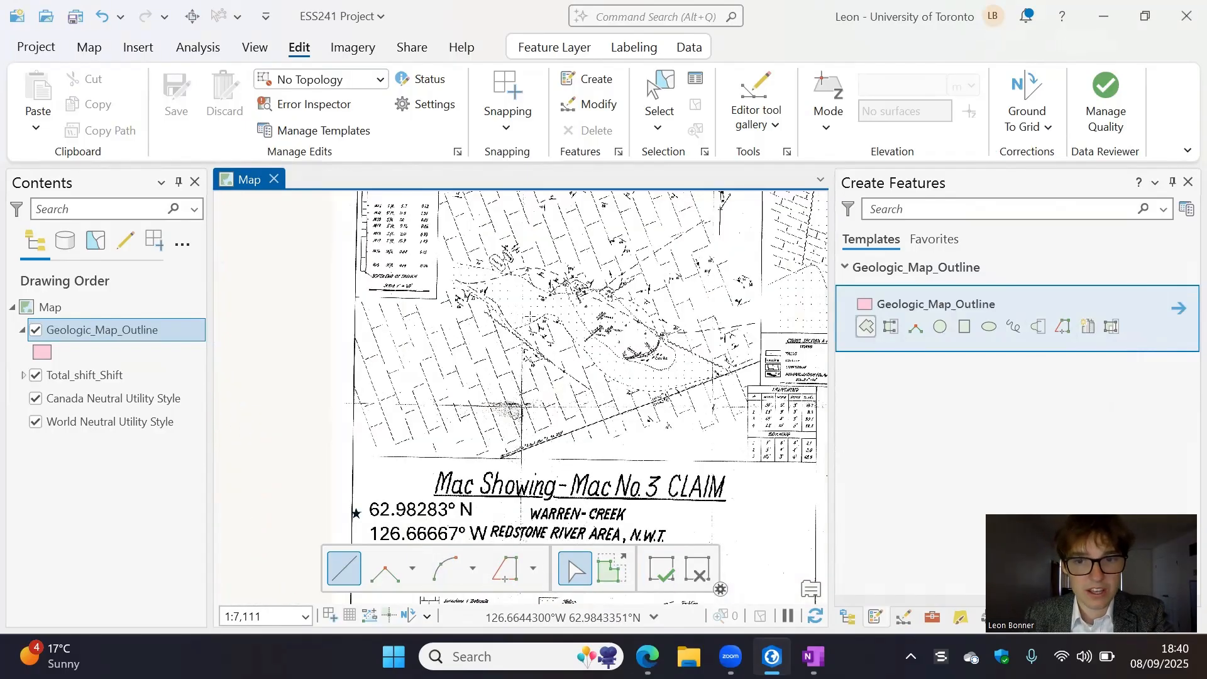
left_click_drag(531, 315, 493, 373)
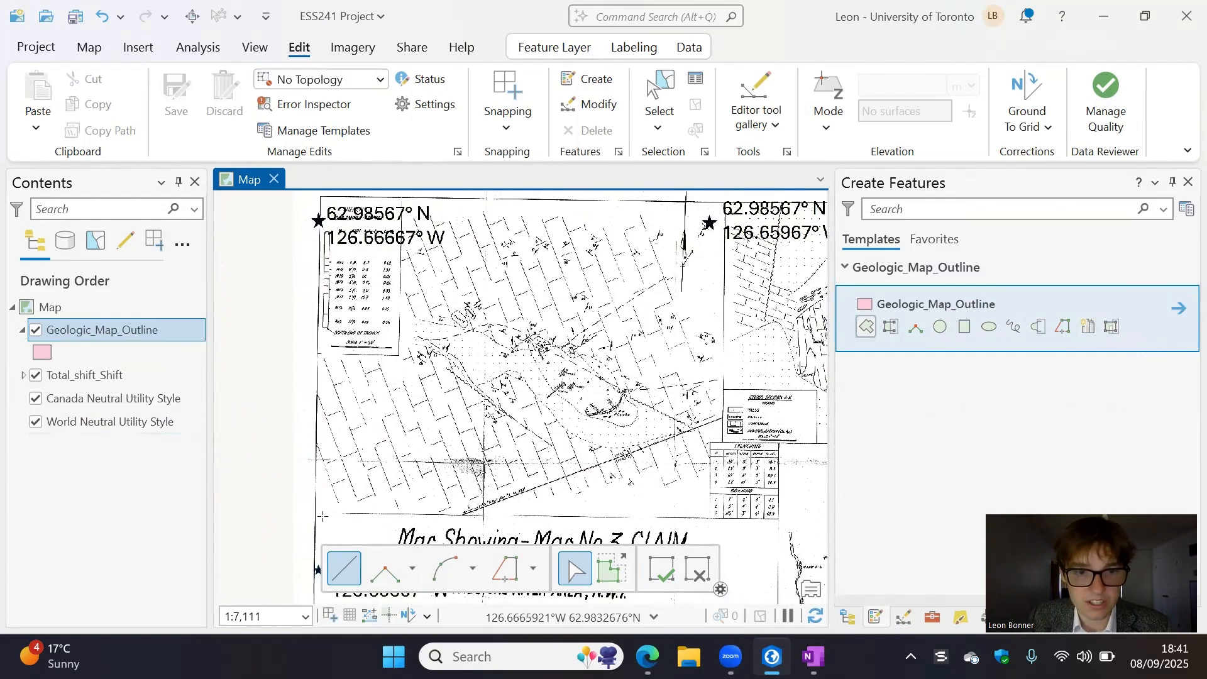
scroll(320, 515, "up", 6)
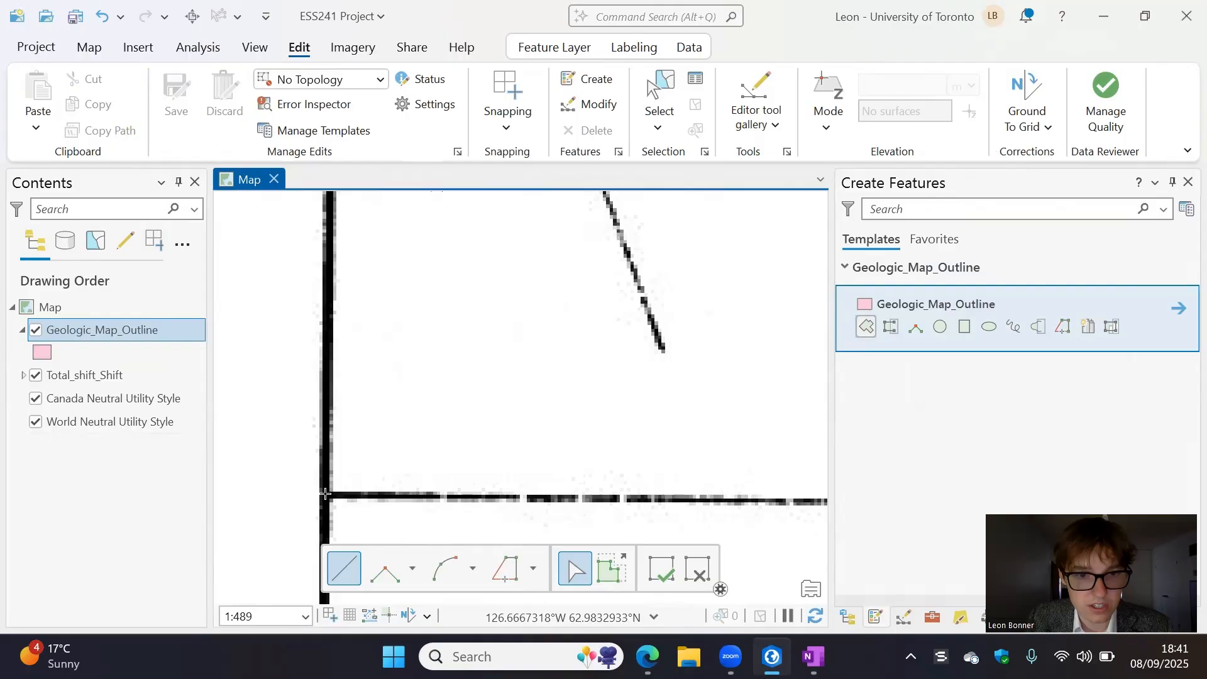
scroll(371, 495, "down", 7)
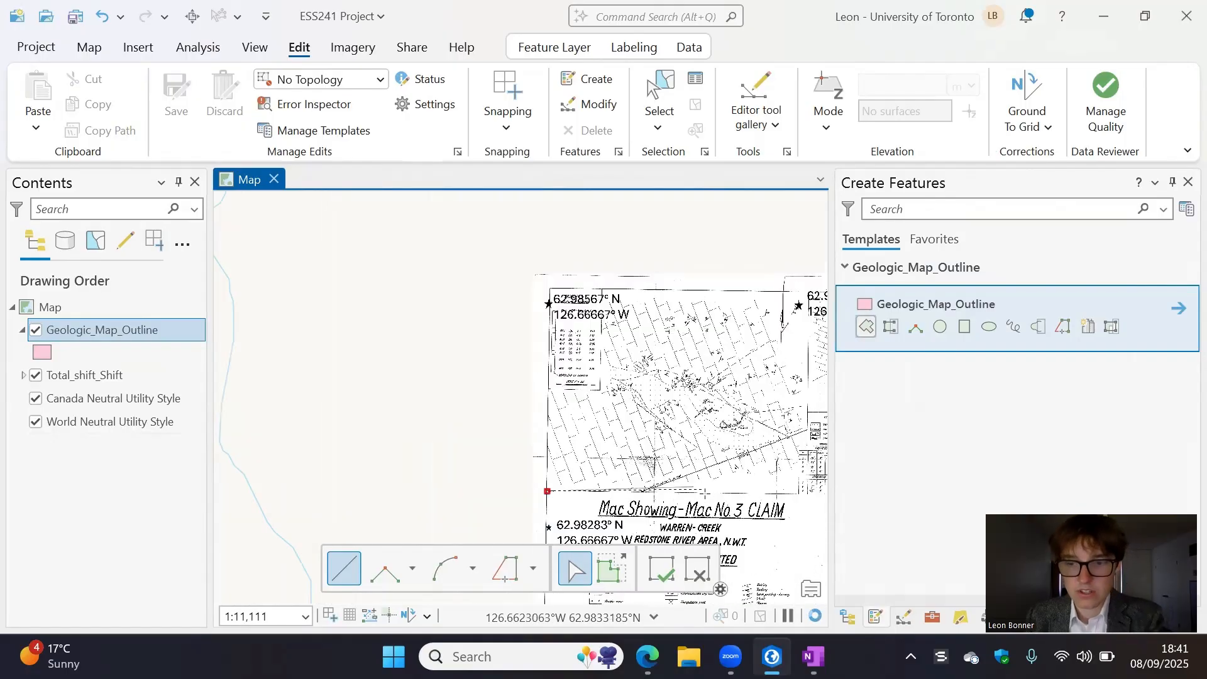
scroll(661, 491, "up", 5)
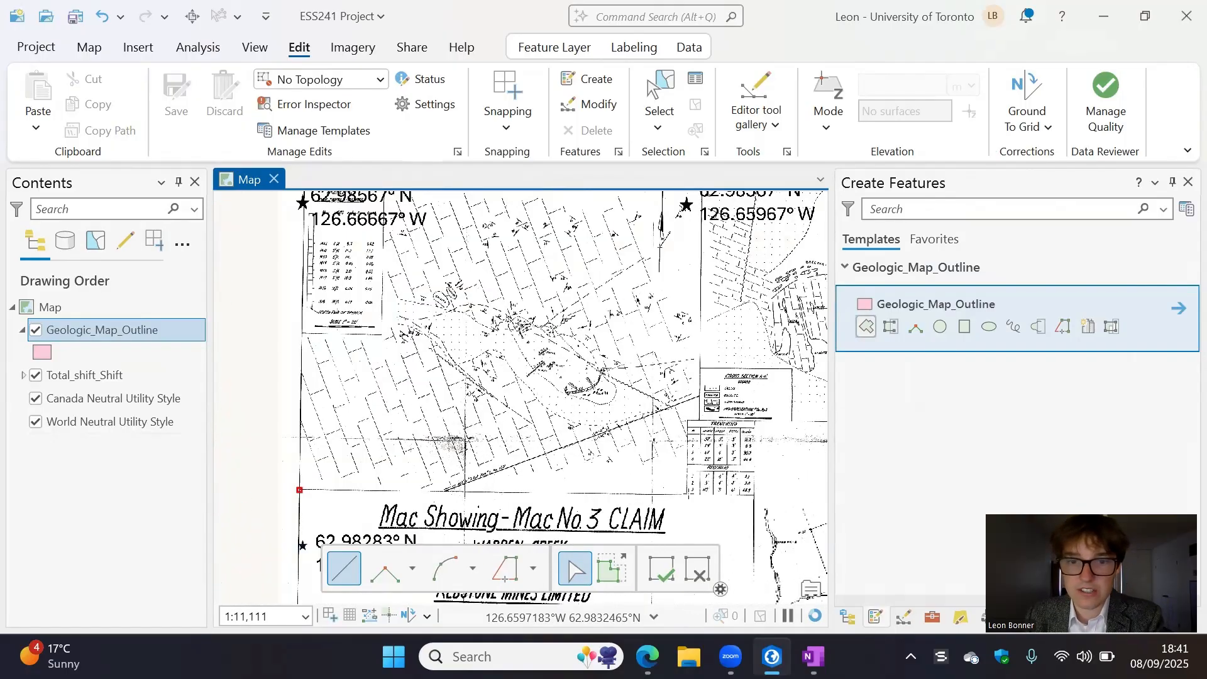
scroll(685, 496, "up", 2)
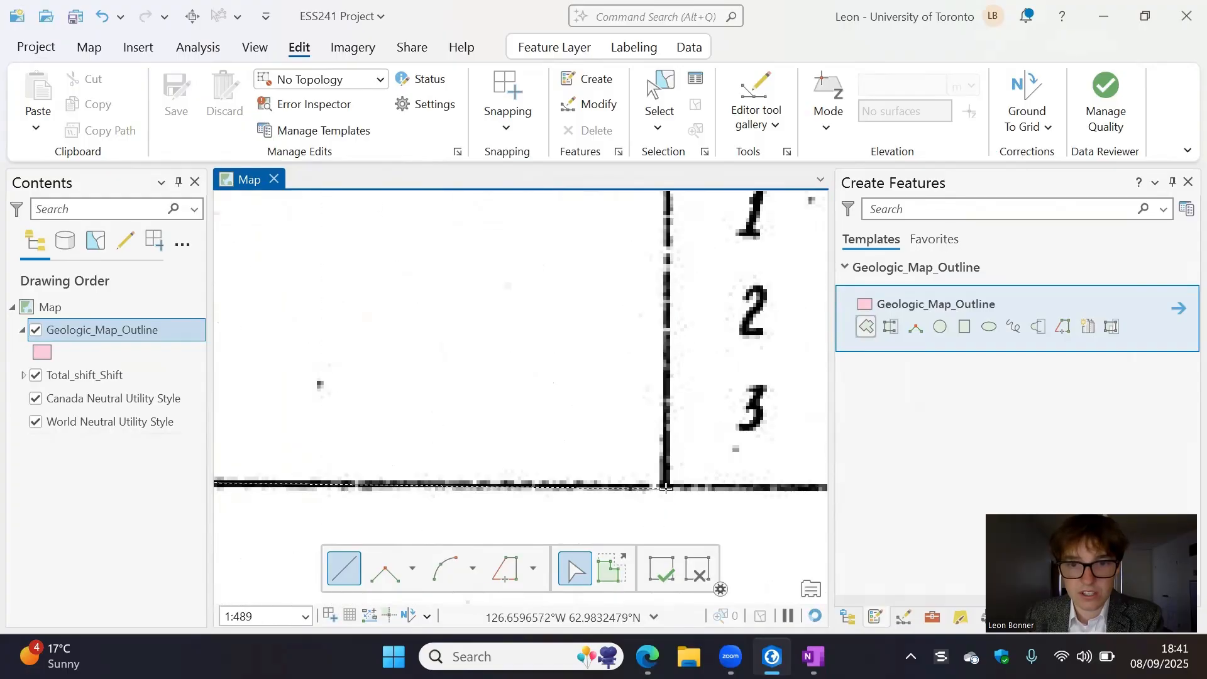
left_click(666, 486)
scroll(666, 486, "down", 5)
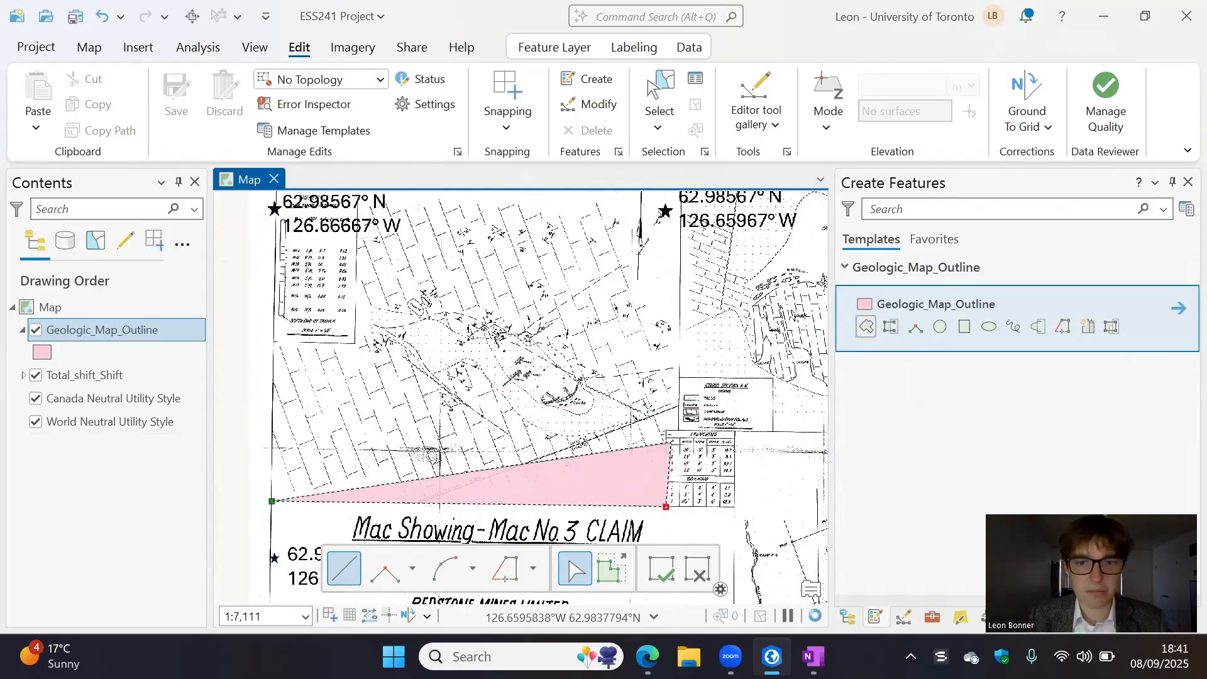
- Trace the outline up to the trenching table's upper-left corner and along its top edge to the cross section legend's left border
scroll(667, 431, "up", 5)
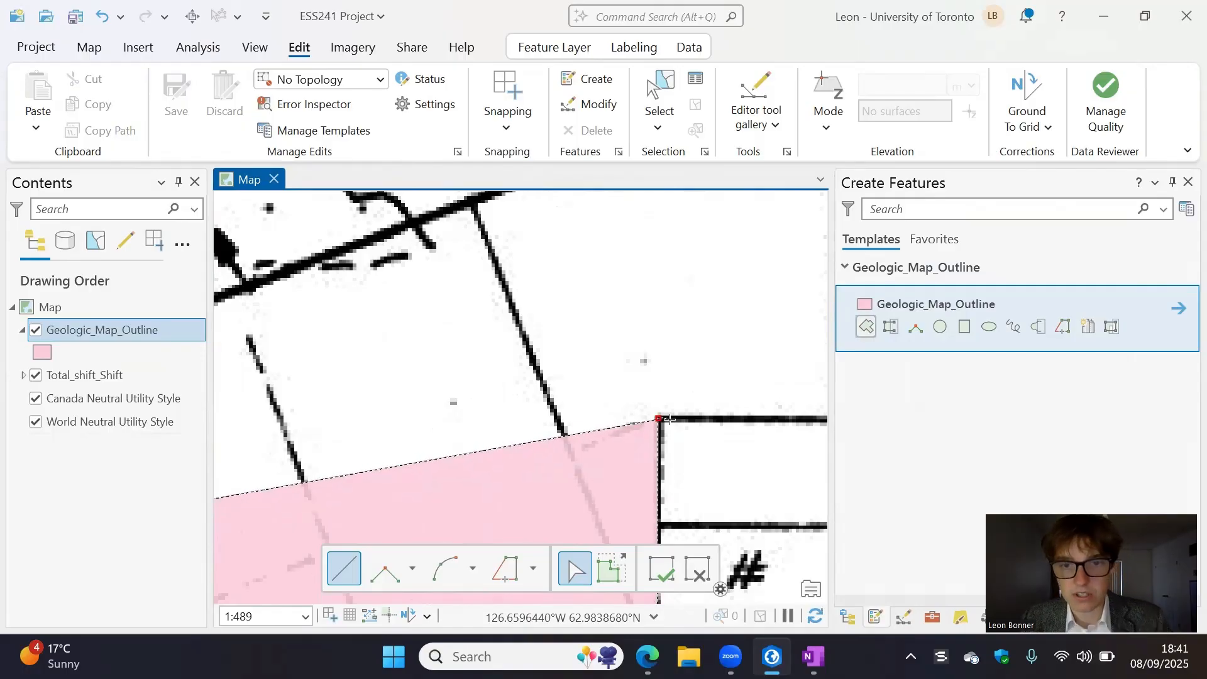
key("Right")
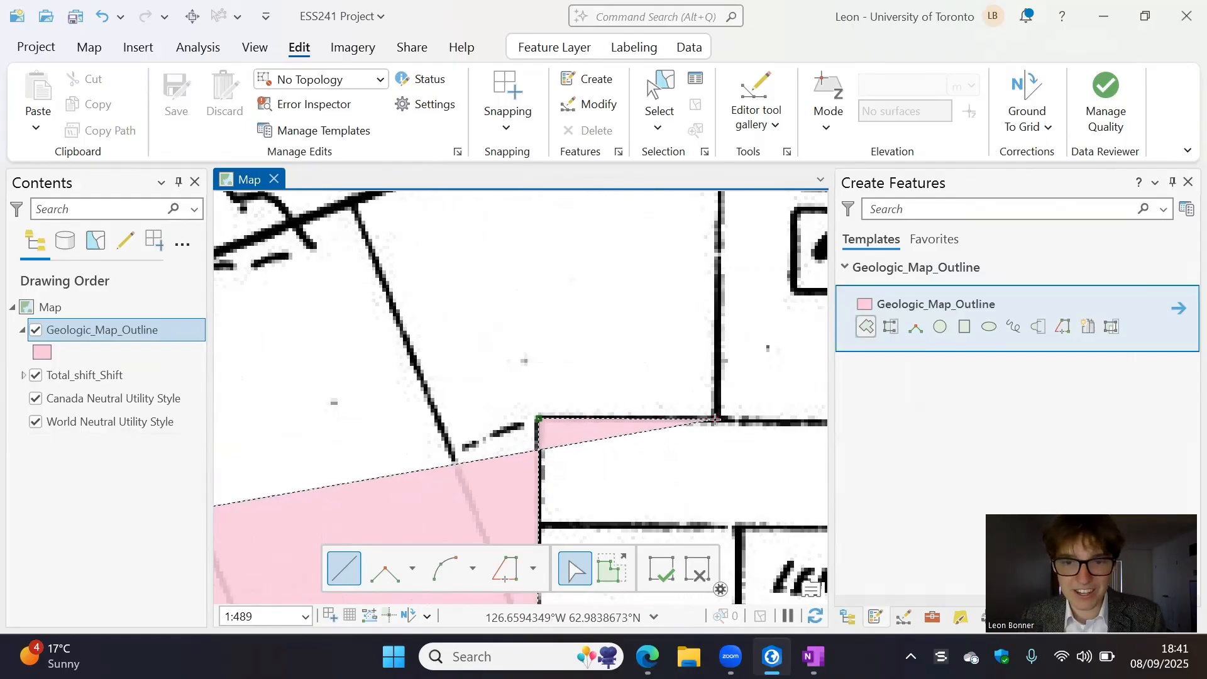
left_click(715, 419)
scroll(708, 301, "down", 2)
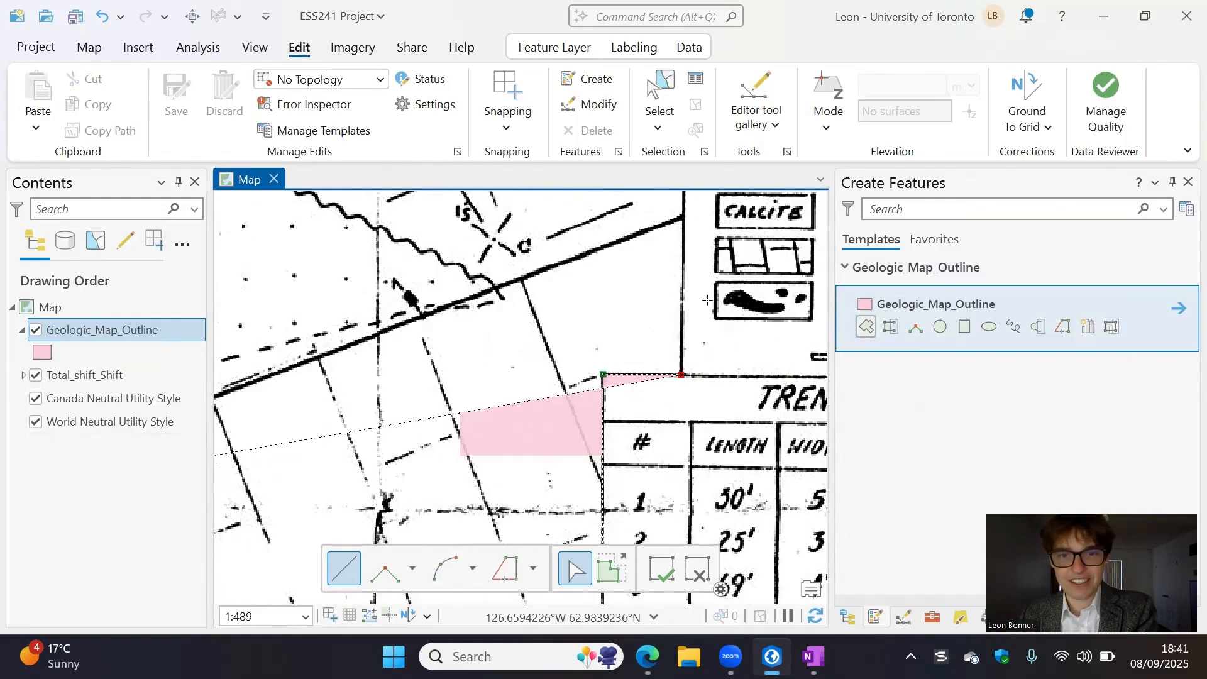
scroll(707, 301, "down", 8)
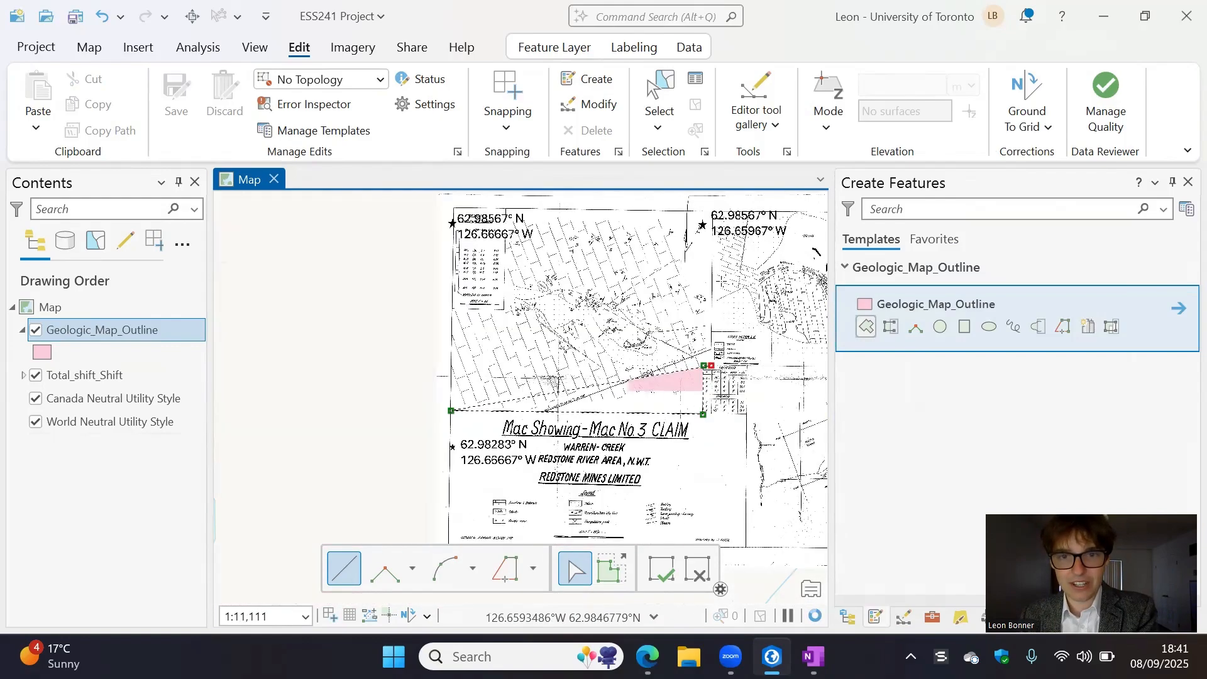
- Extend the outline up the claim plan's right border and add a vertex at its upper-right corner
scroll(708, 301, "up", 7)
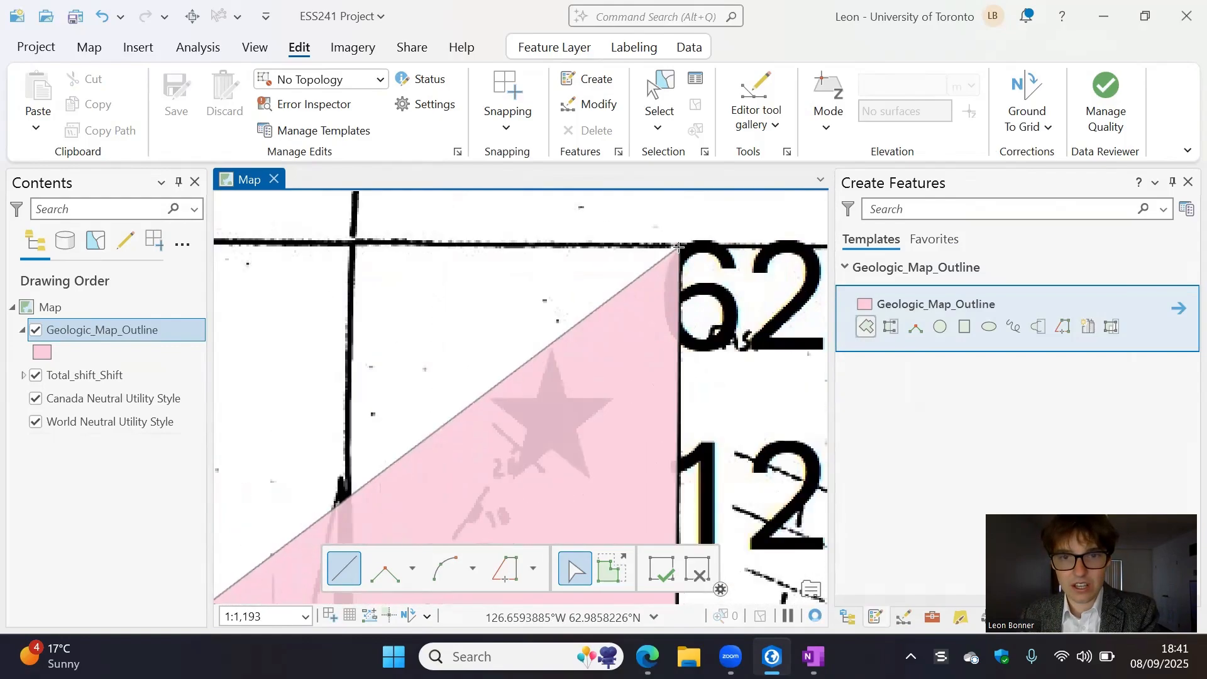
scroll(679, 246, "up", 4)
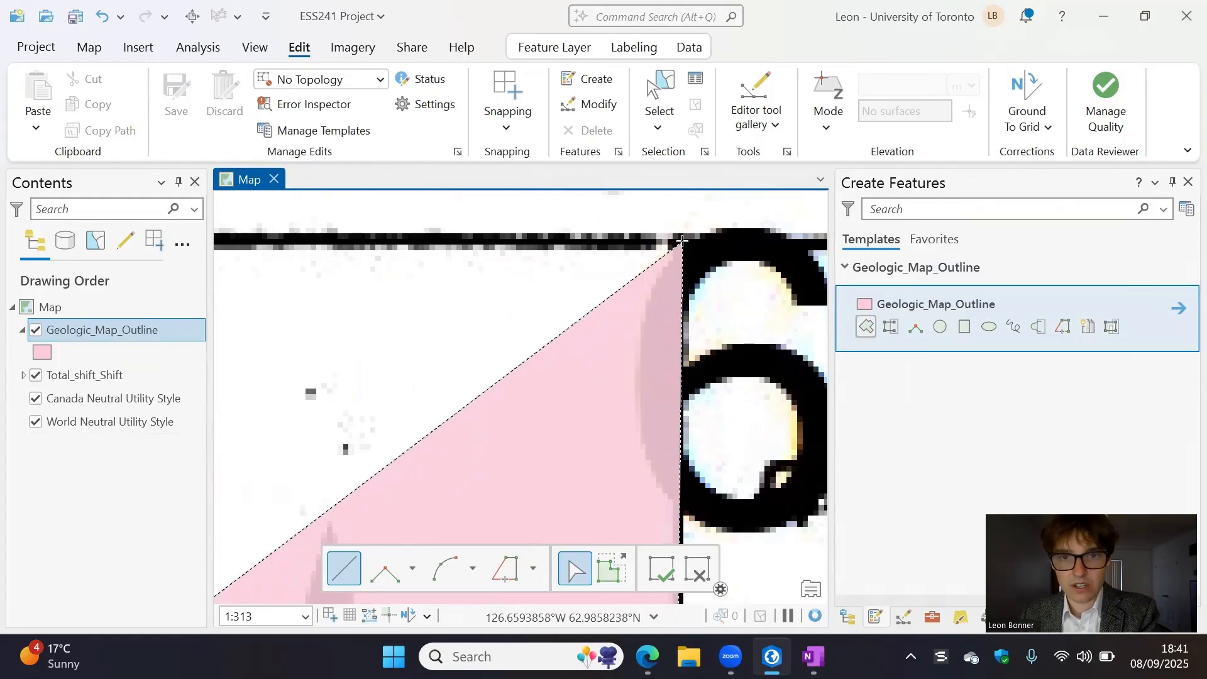
left_click(682, 241)
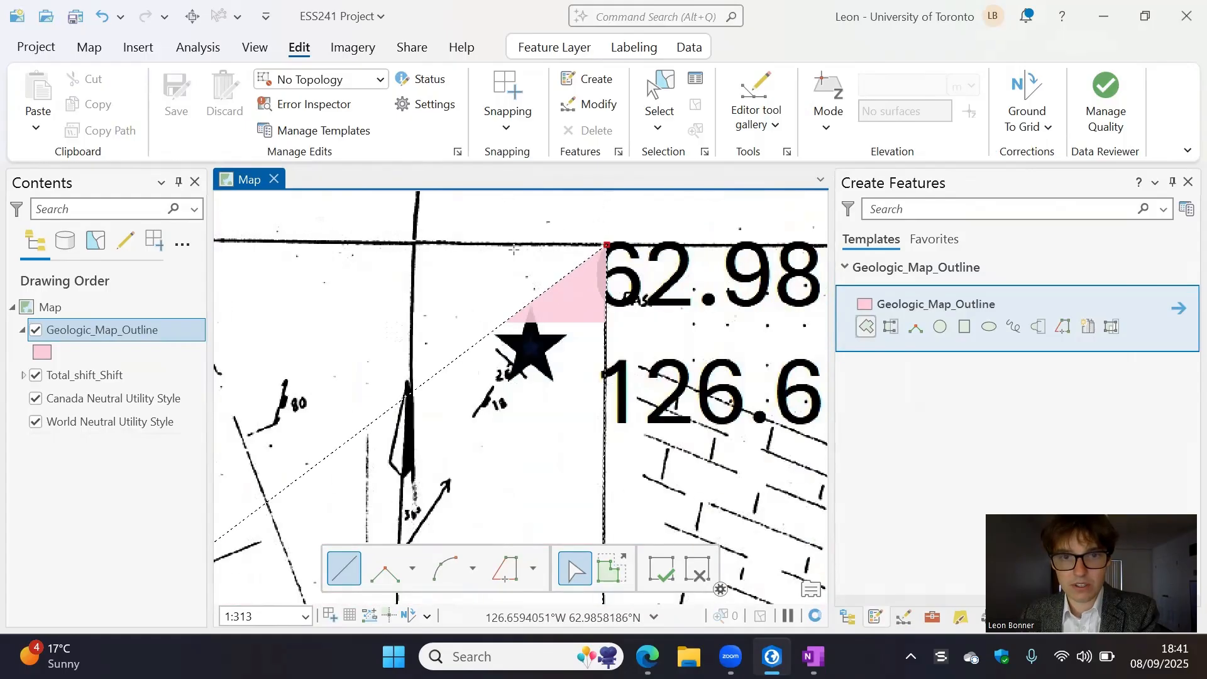
scroll(514, 250, "down", 3)
scroll(422, 252, "down", 3)
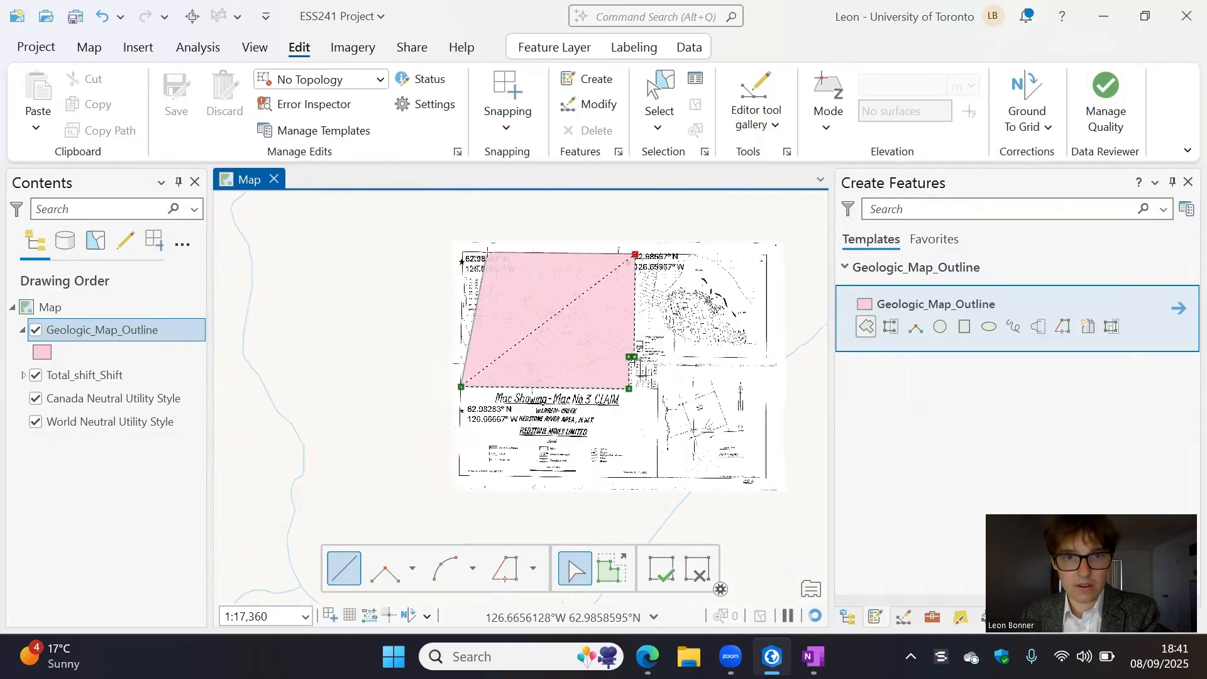
- Trace the outline along the top border to the assay table's upper-right corner and down to the table's lower-right corner
scroll(664, 306, "up", 5)
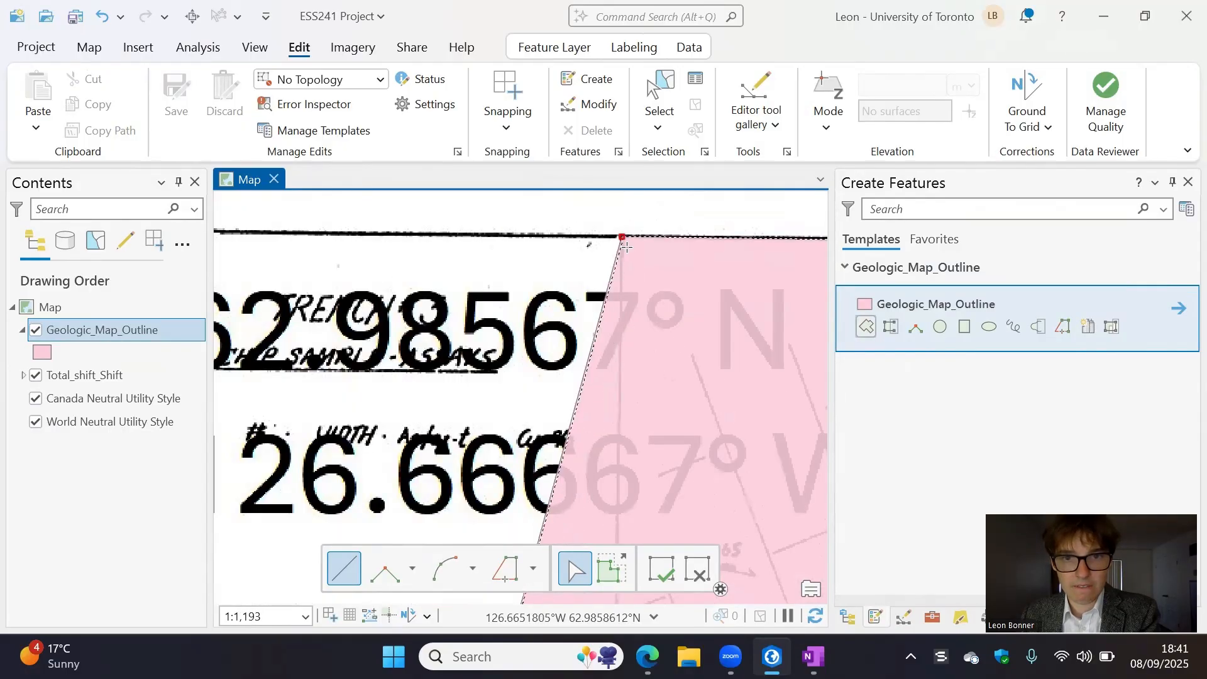
scroll(622, 236, "down", 5)
scroll(628, 286, "up", 5)
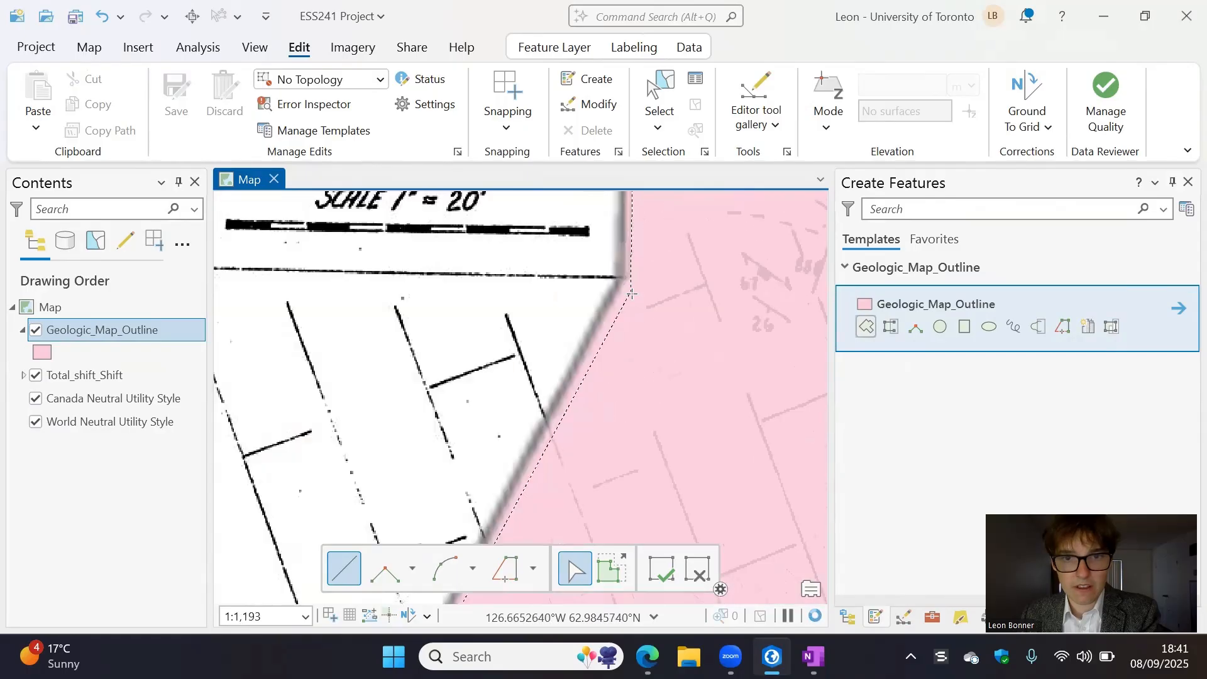
left_click(628, 277)
scroll(623, 274, "down", 3)
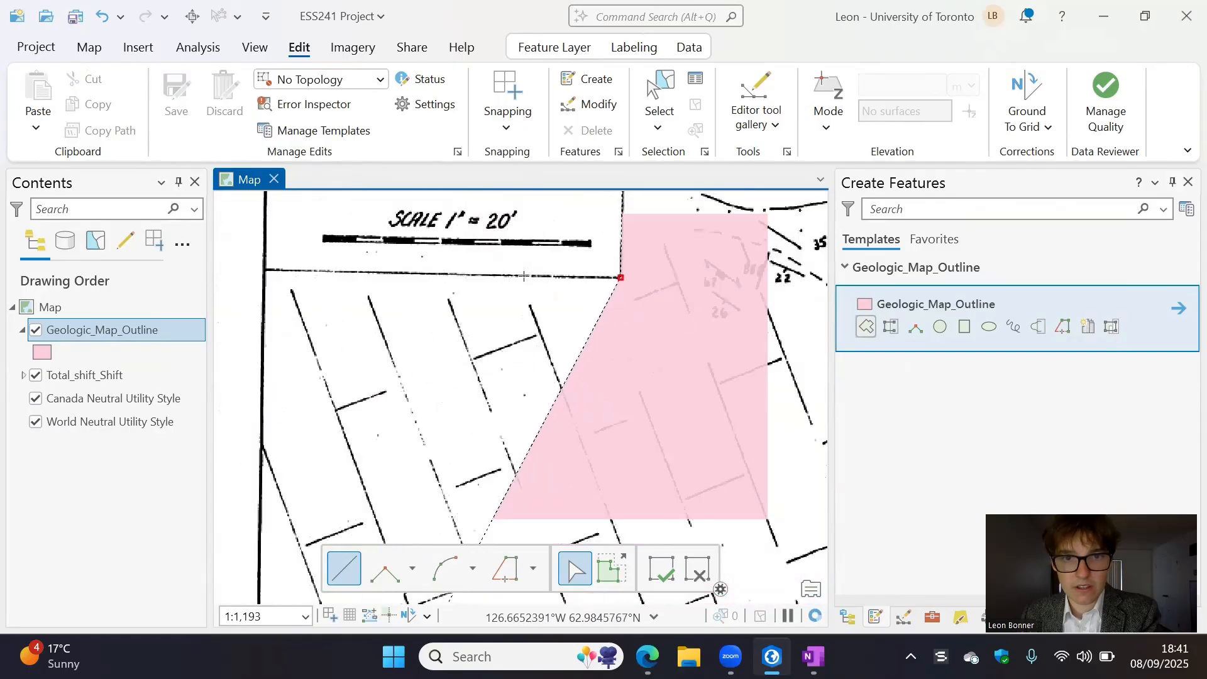
- Add the last vertex at the assay table's lower-left corner on the frame, finish the outline polygon and discard any stray sketch
scroll(536, 274, "up", 4)
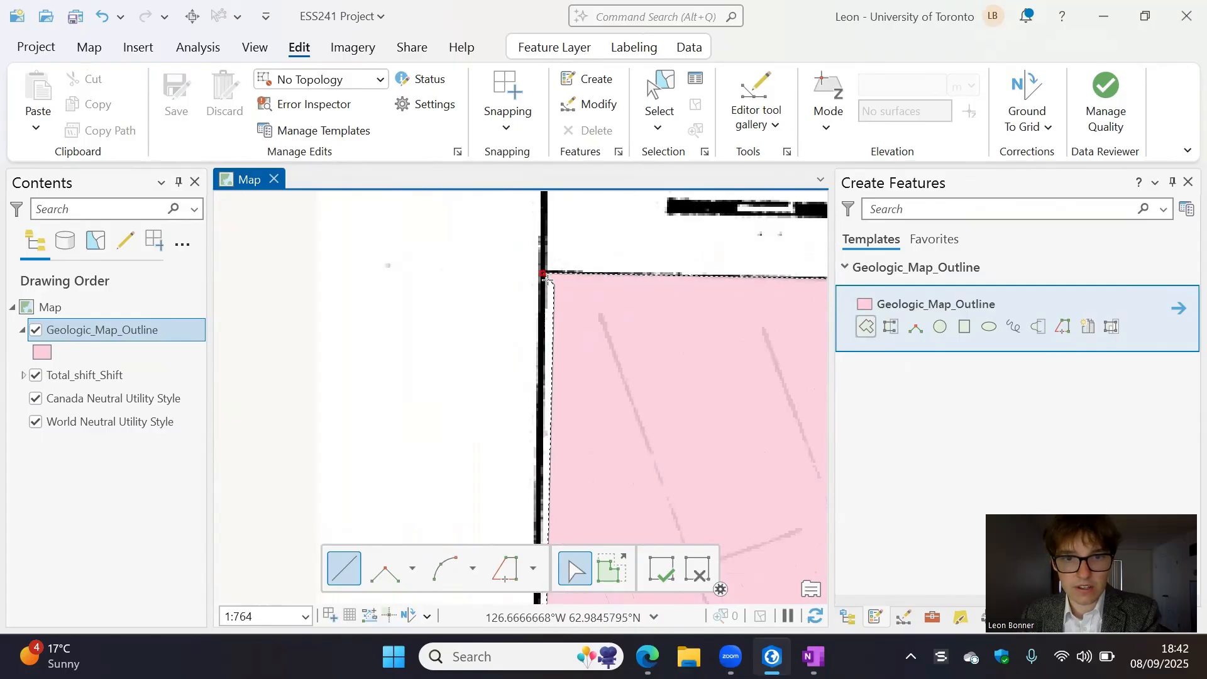
left_click(543, 272)
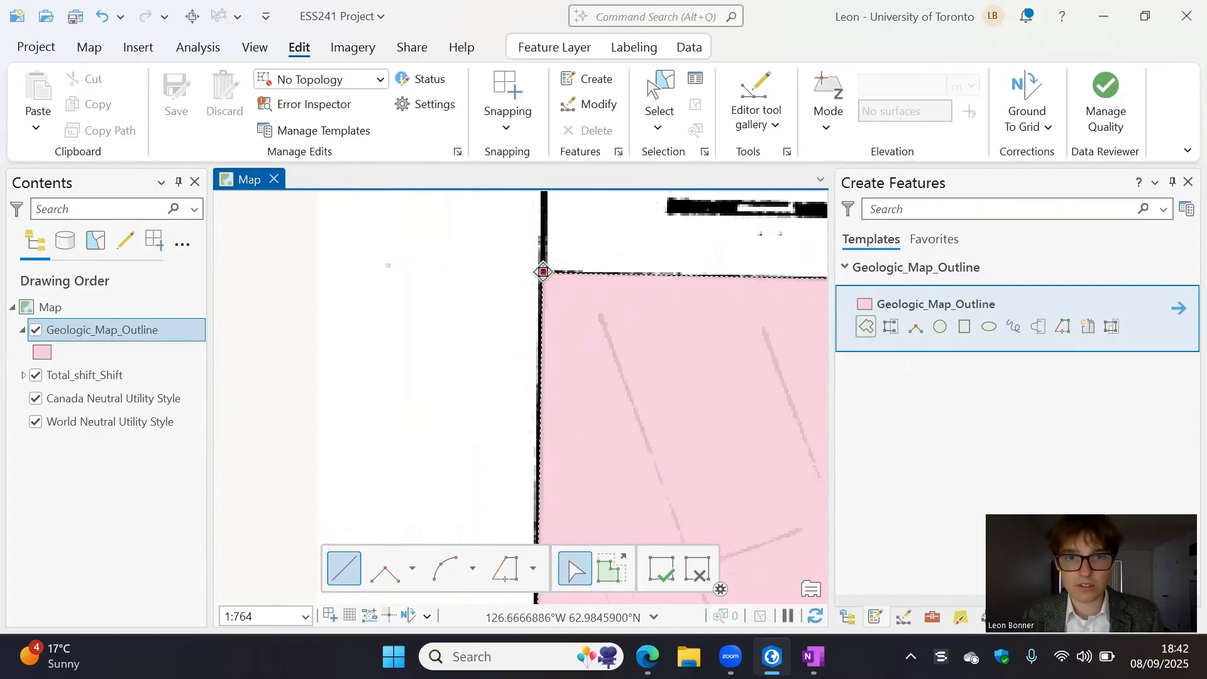
double_click(543, 272)
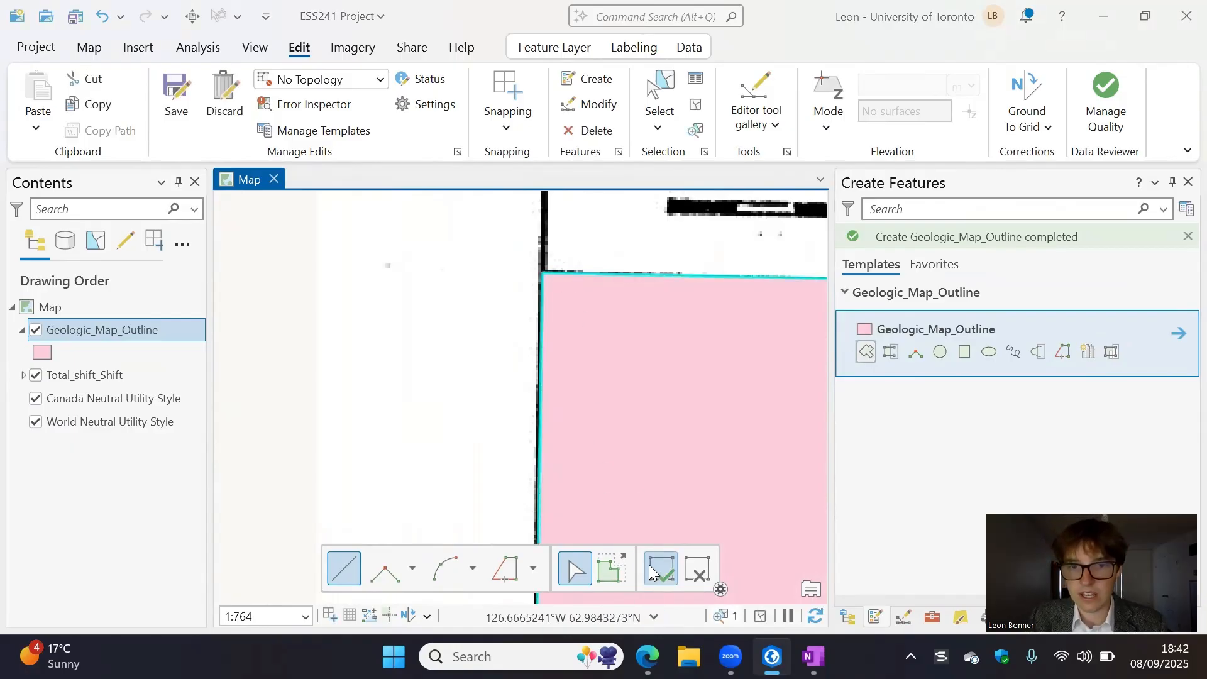
left_click(632, 334)
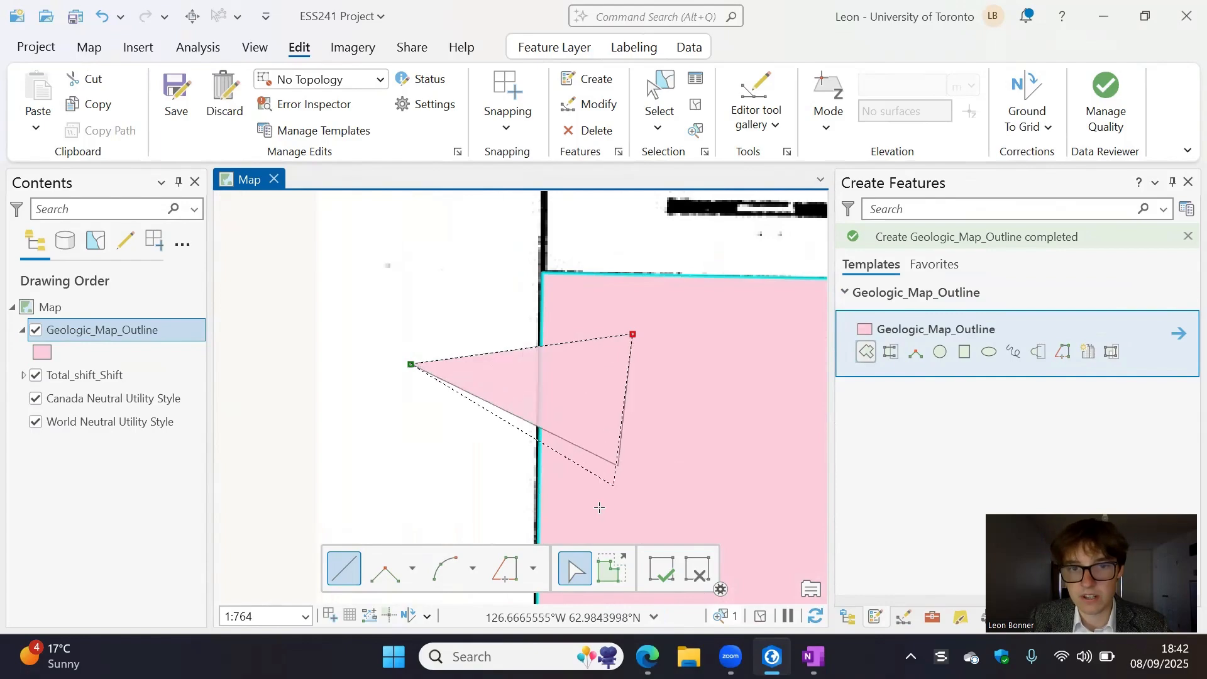
key("Escape")
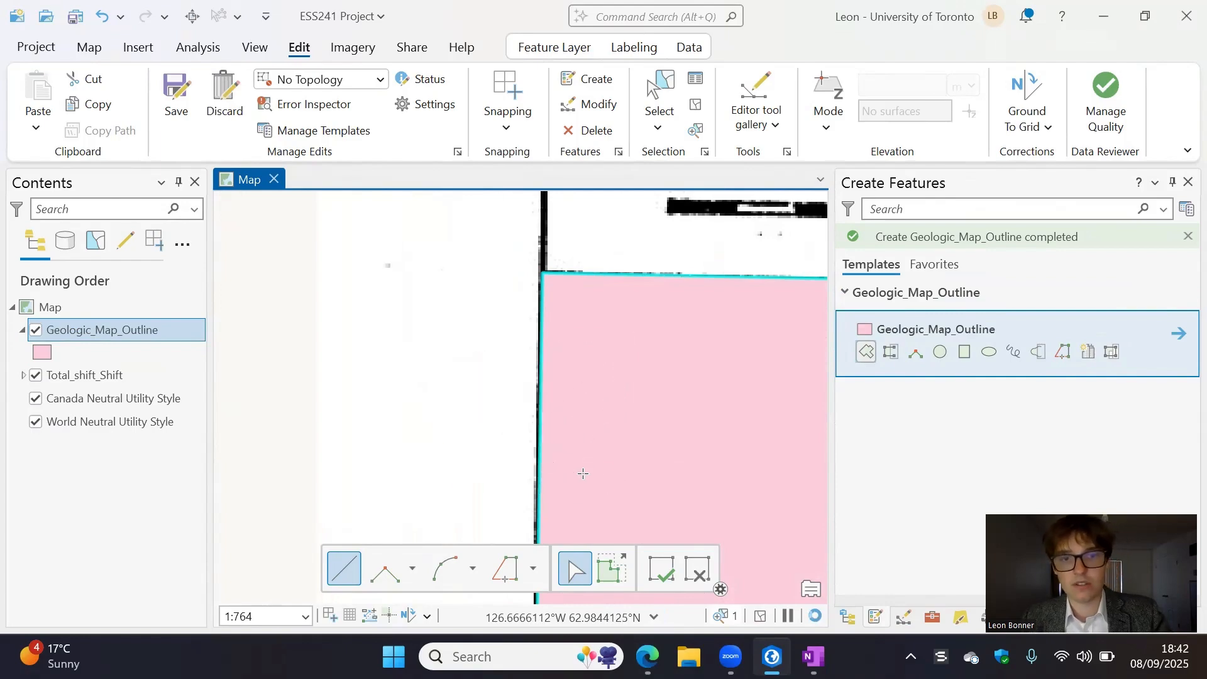
- Finish the polygon editing tool and show the whole geologic map outline in the map view
left_click(663, 572)
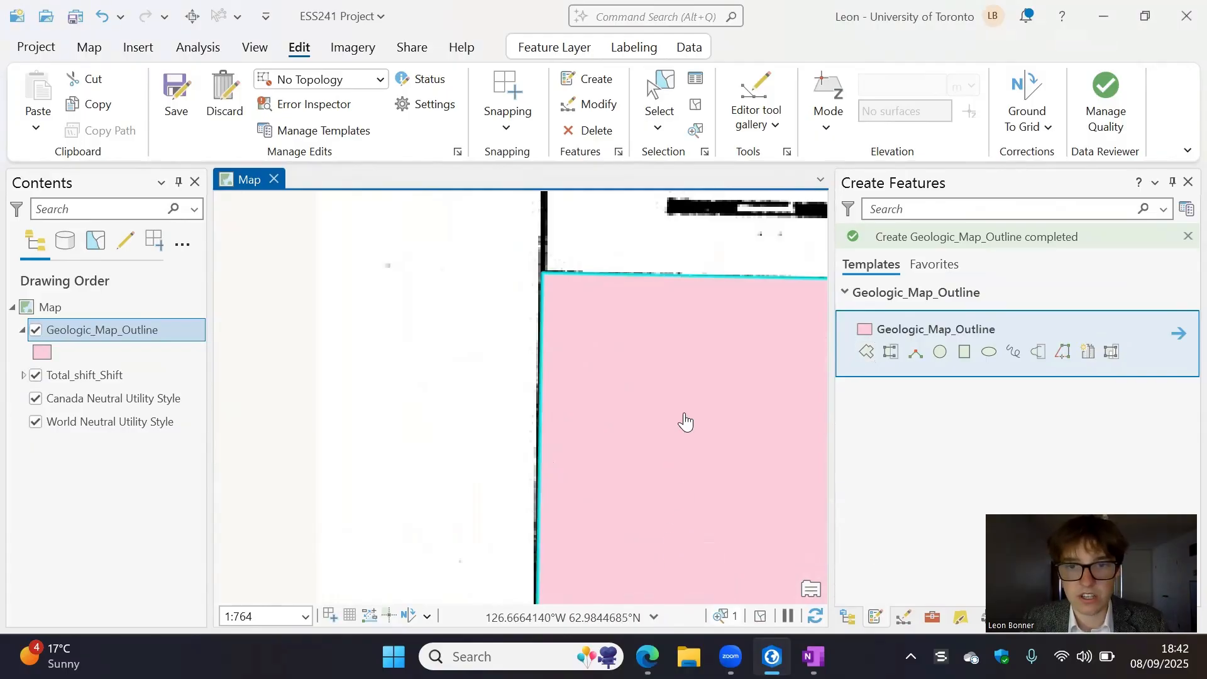
scroll(686, 422, "down", 5)
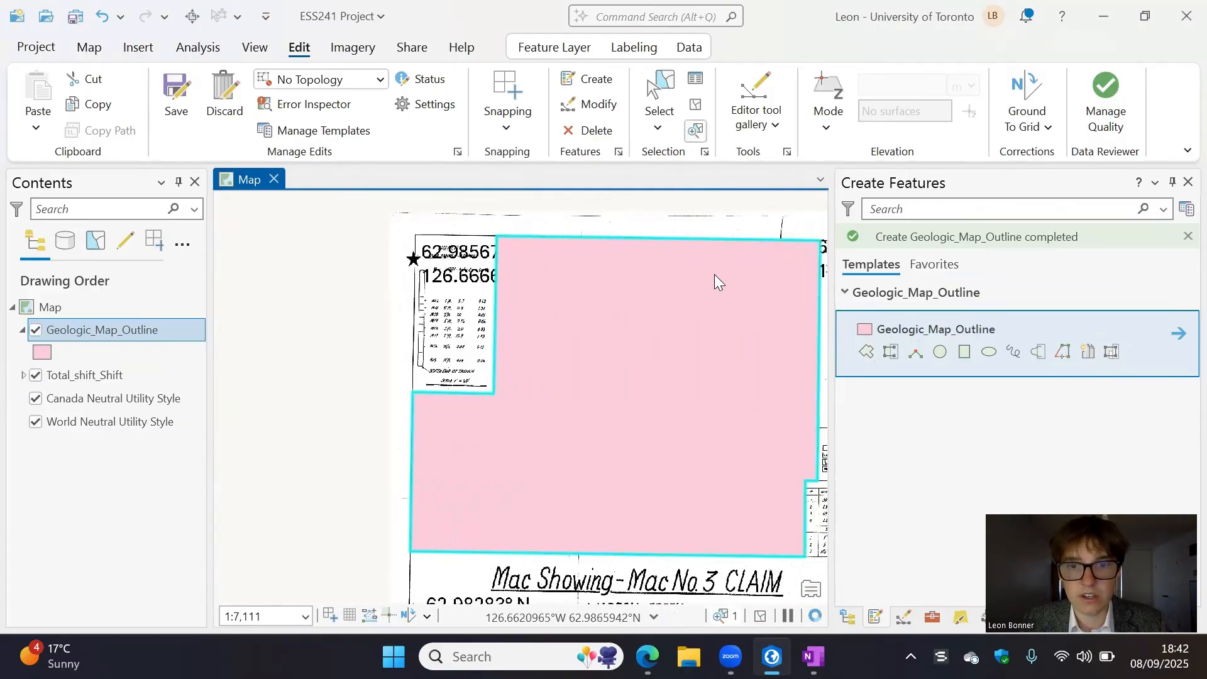
left_click_drag(675, 394, 603, 359)
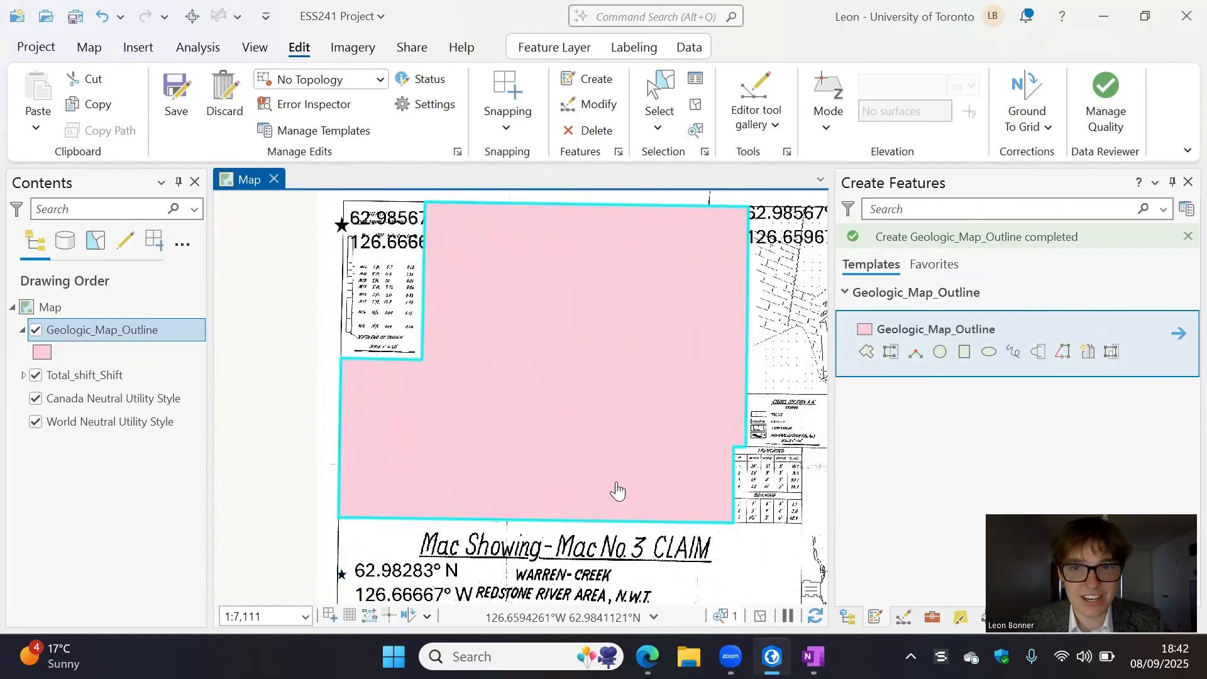
- Open the polygon symbol formatting for the Geologic_Map_Outline layer
left_click(24, 330)
mouse_move(68, 346)
left_mouse_down()
mouse_move(77, 374)
mouse_move(95, 322)
left_mouse_up()
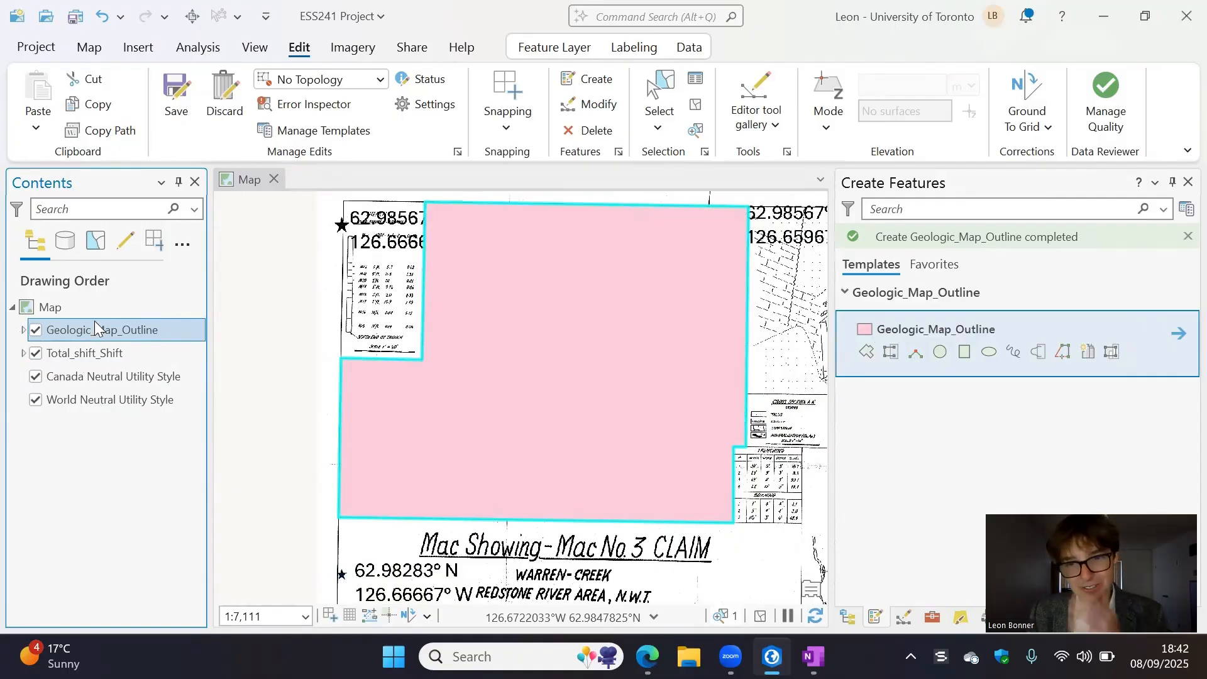
left_click(23, 330)
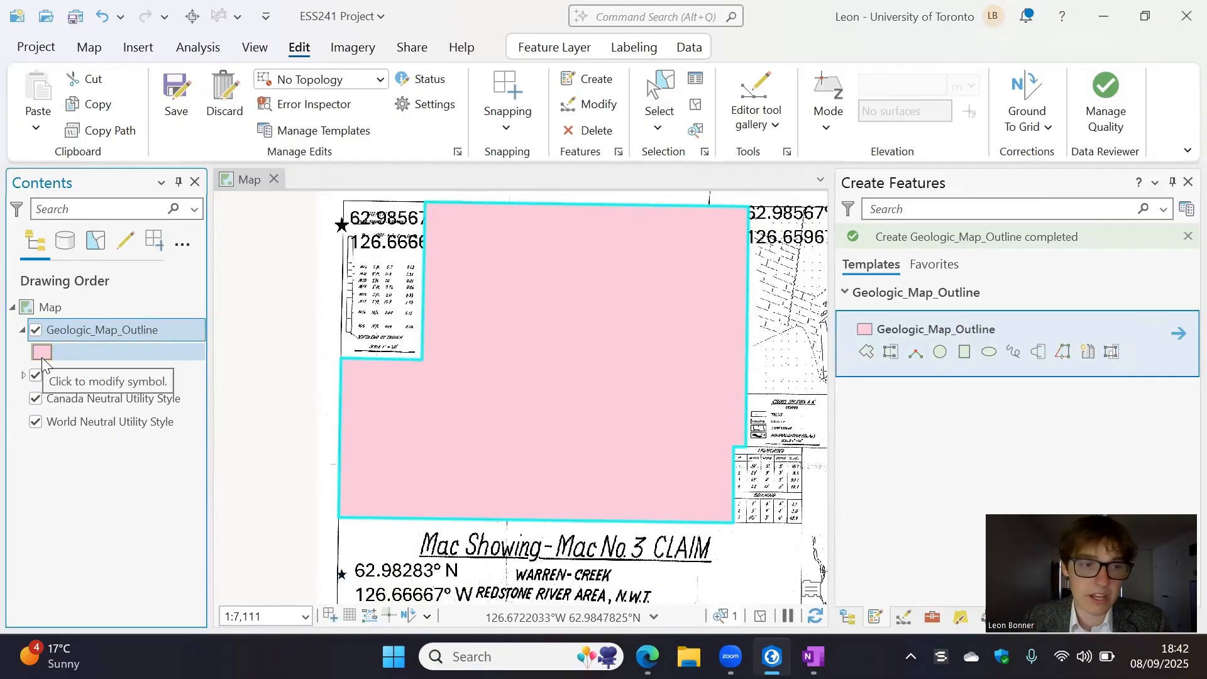
left_click(45, 348)
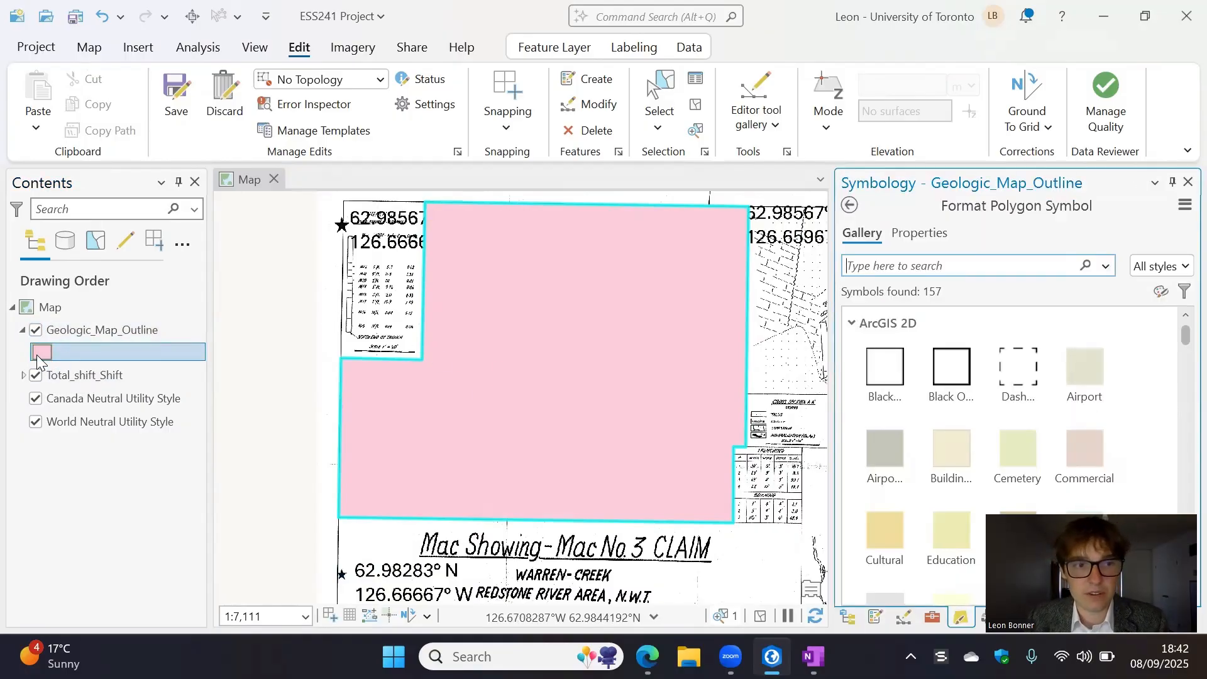
- Try the 10% crosshatch, 10% Simple hatch and Glacier gallery symbols on the outline polygon
left_click(950, 376)
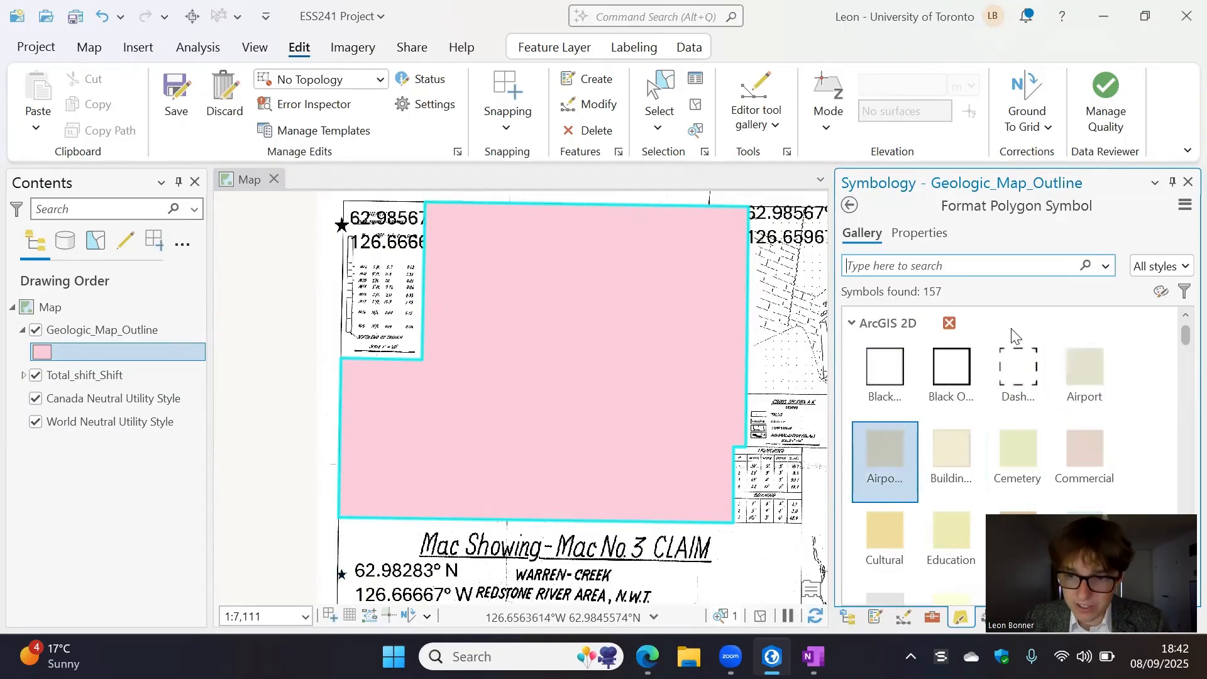
scroll(989, 421, "down", 1)
left_click(991, 433)
scroll(988, 397, "down", 6)
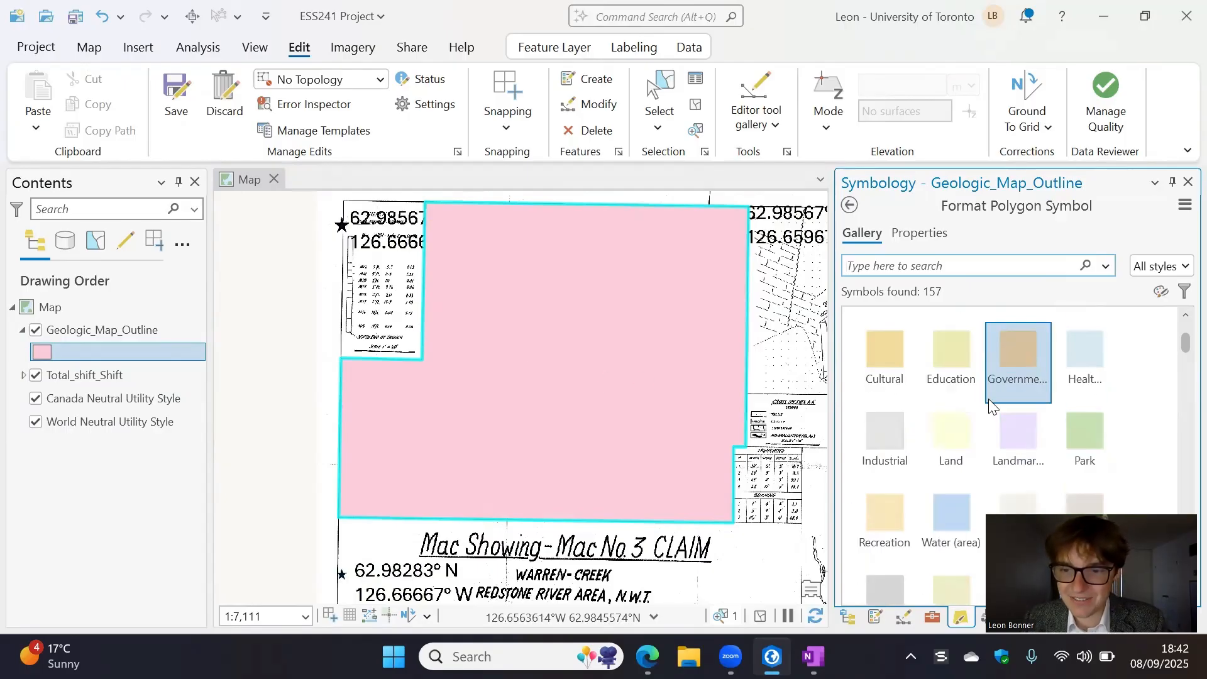
scroll(990, 408, "down", 10)
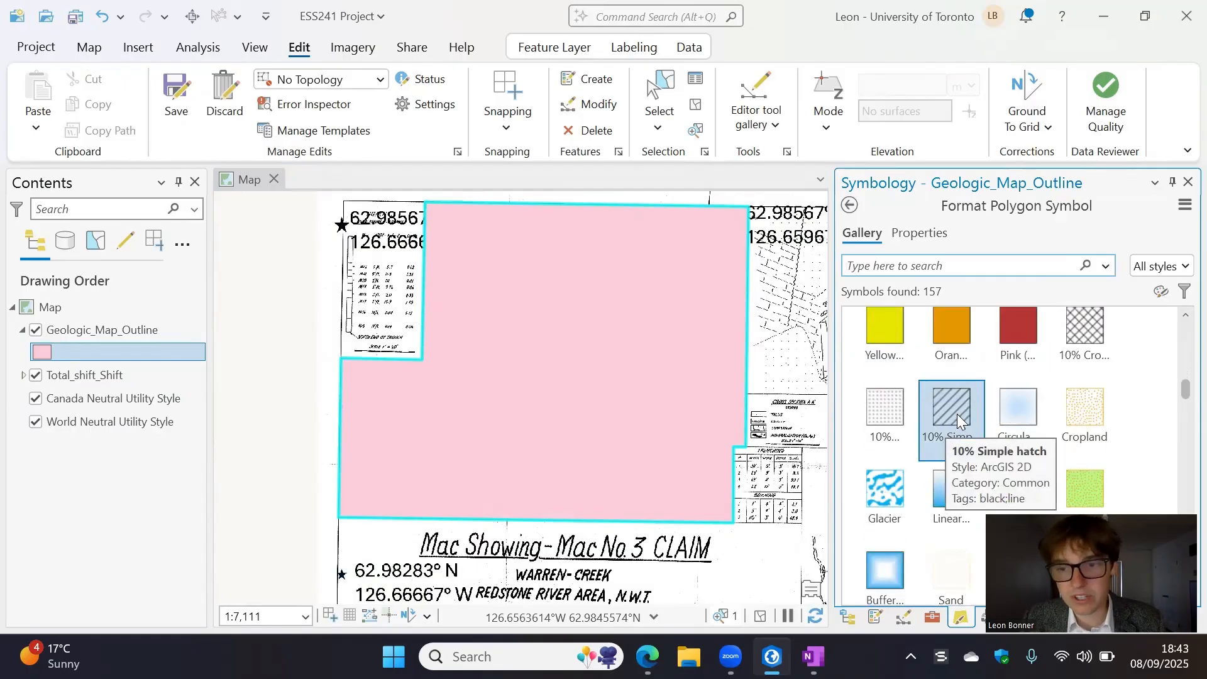
left_click(1073, 342)
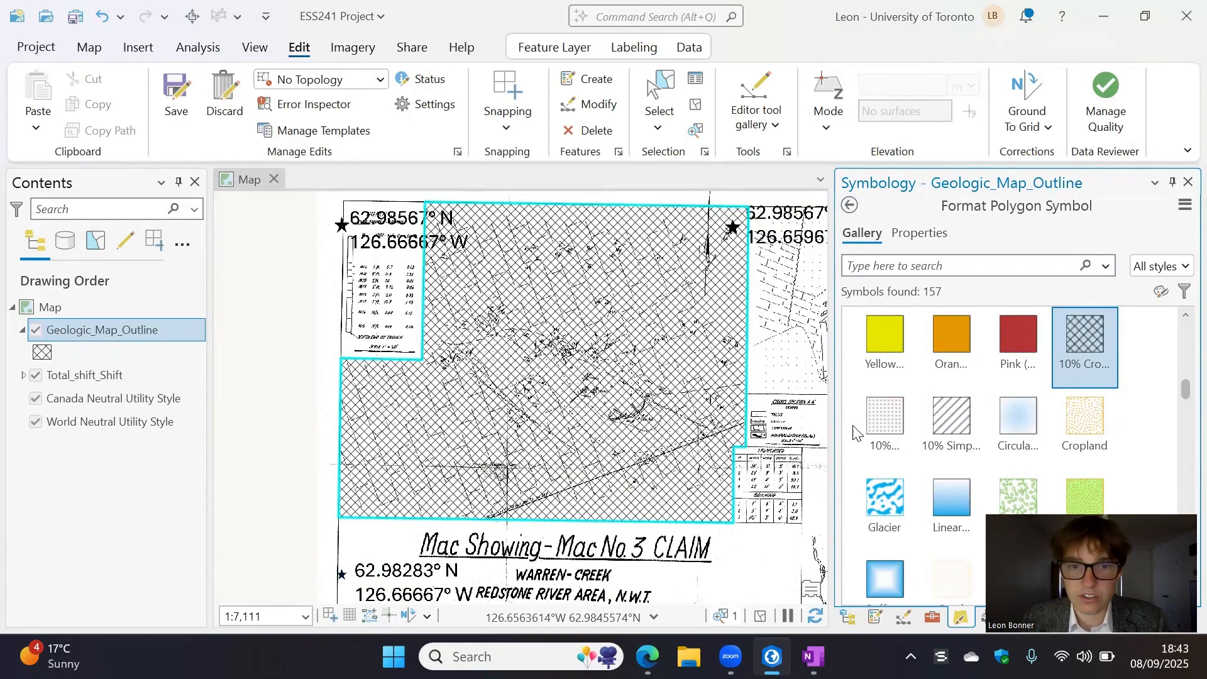
left_click(961, 437)
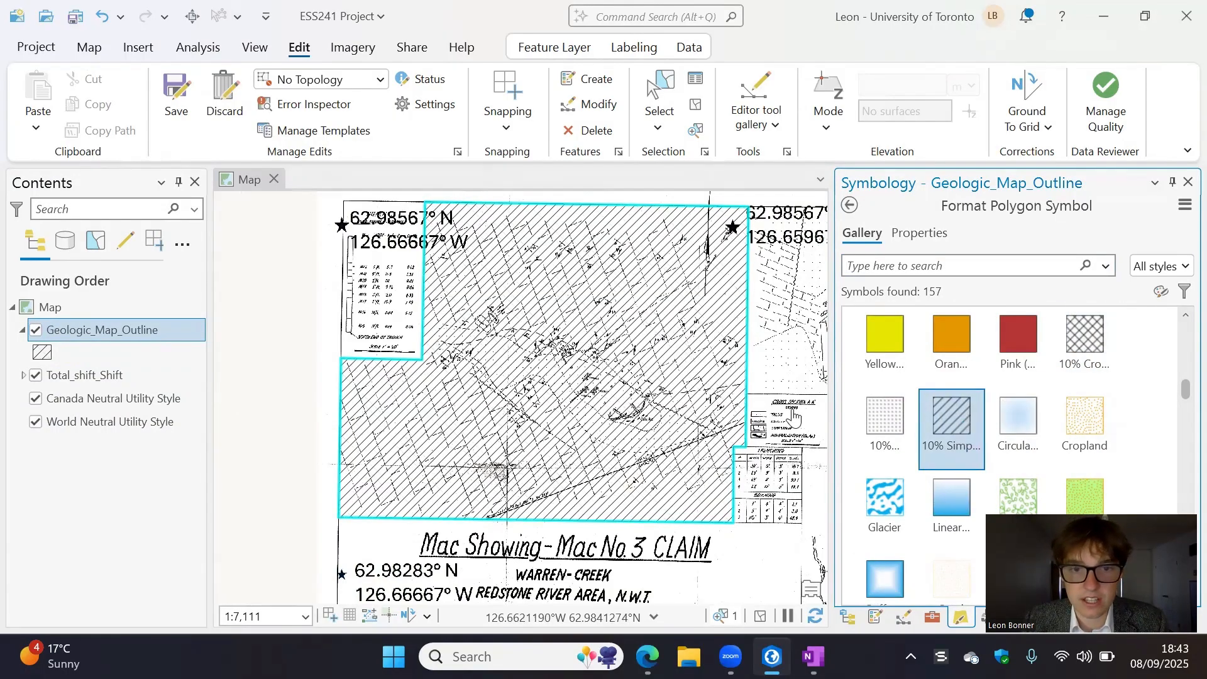
scroll(956, 478, "down", 2)
left_click(887, 425)
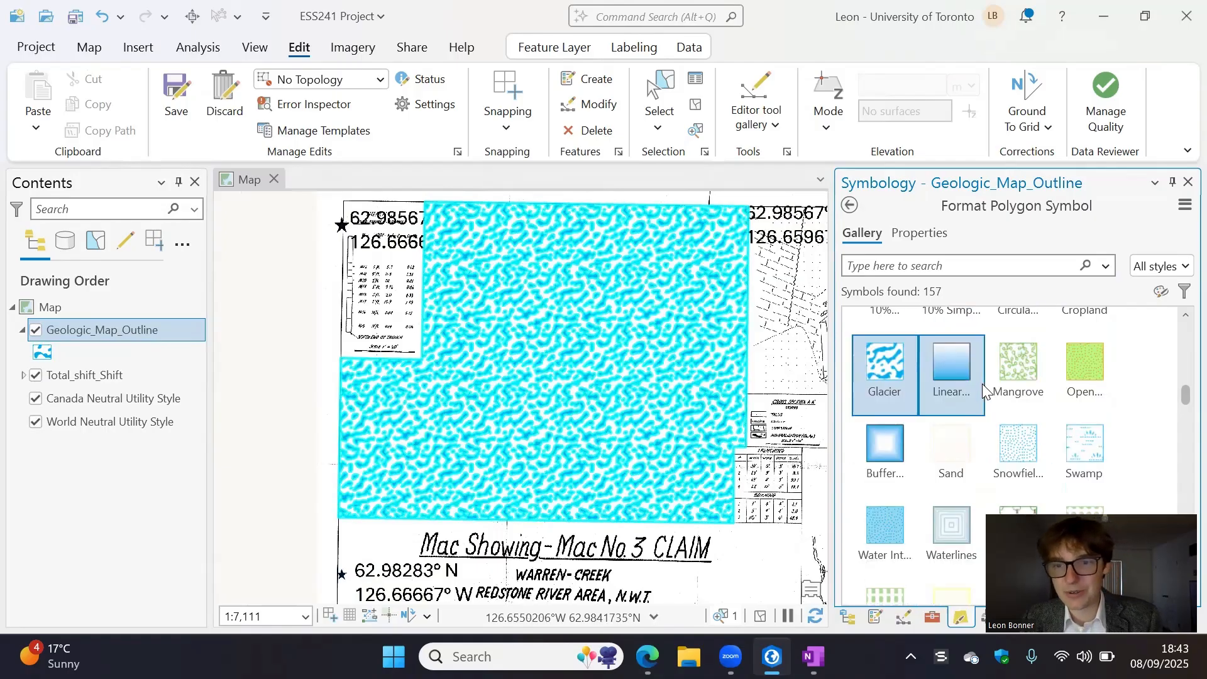
- Try the unfilled extent symbol with a thick black border on the outline polygon
scroll(968, 390, "down", 6)
scroll(972, 395, "down", 3)
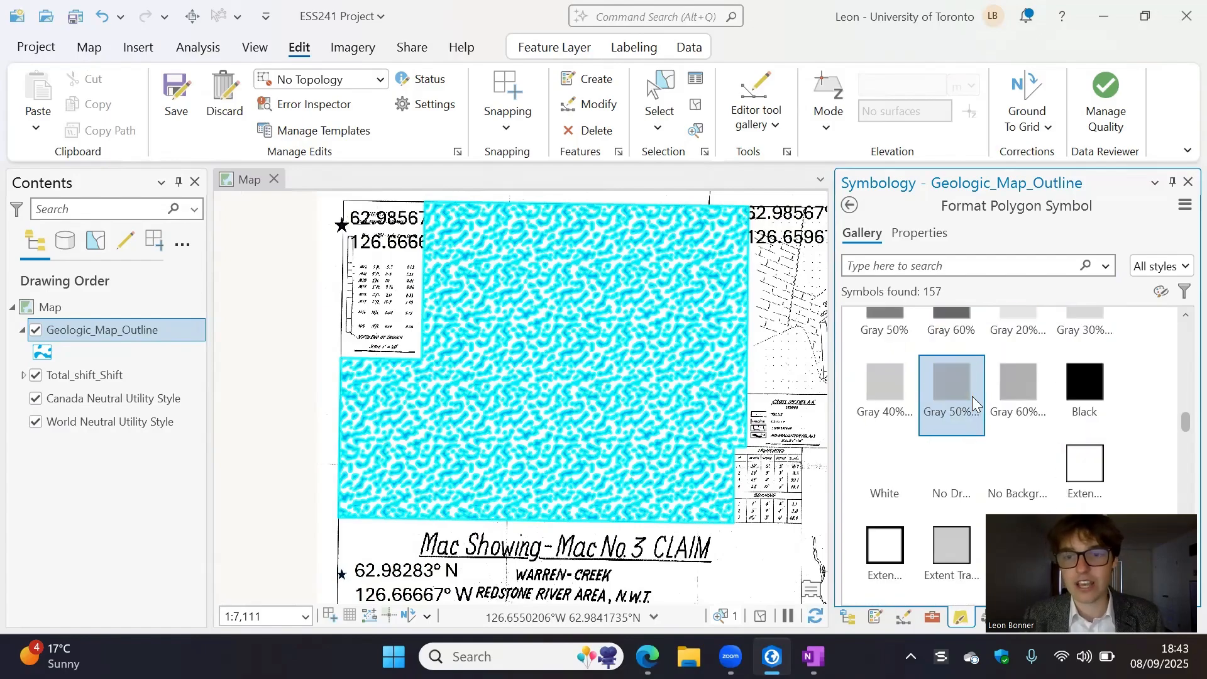
left_click(896, 494)
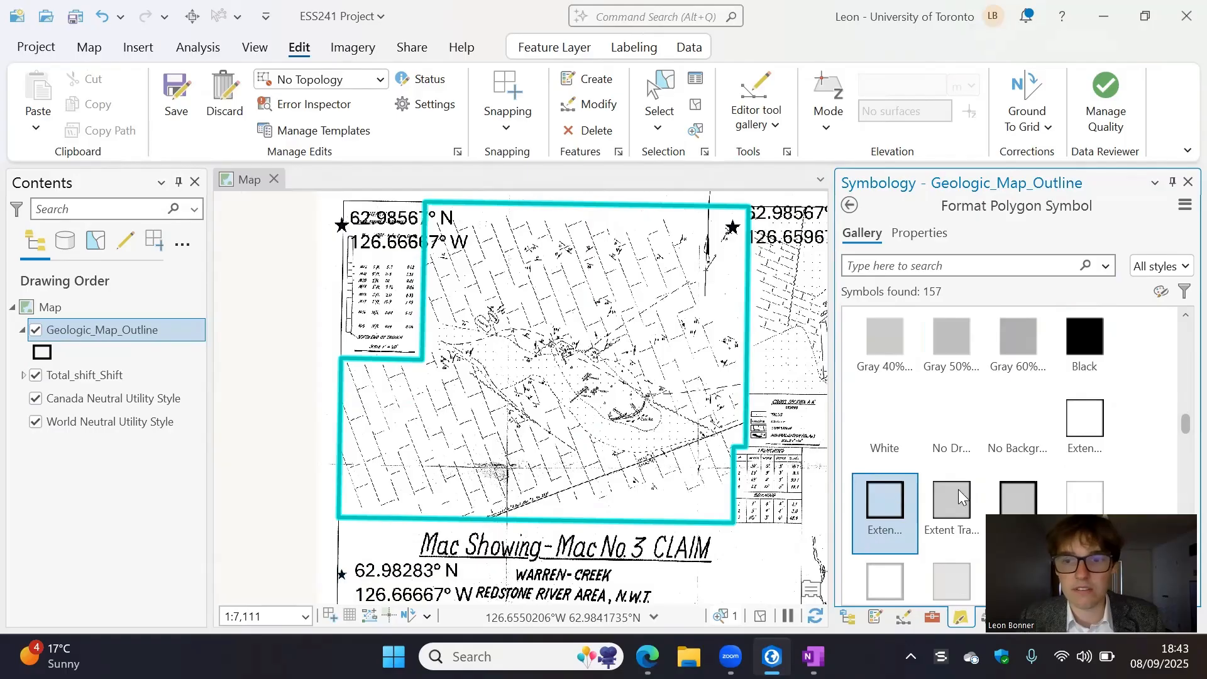
- Apply the unfilled dashed black outline symbol from the ArcGIS 2D style and collapse the style groups
scroll(981, 478, "down", 1)
scroll(1015, 434, "up", 3)
scroll(1016, 411, "up", 10)
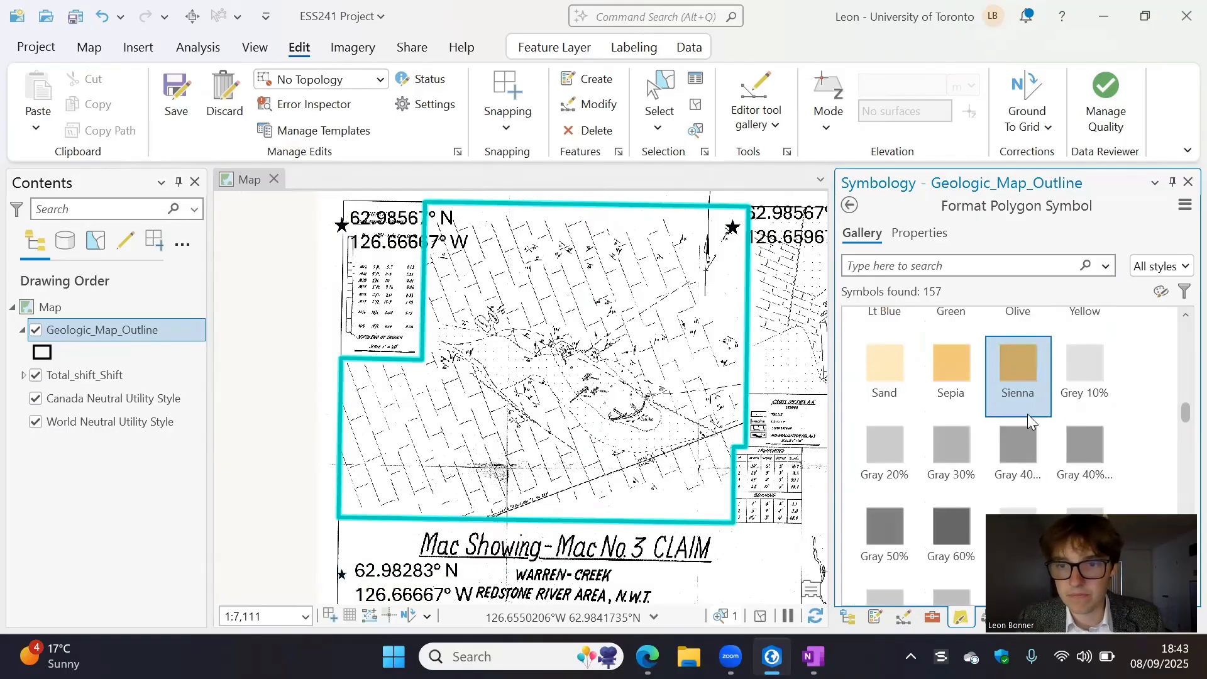
scroll(1019, 415, "up", 10)
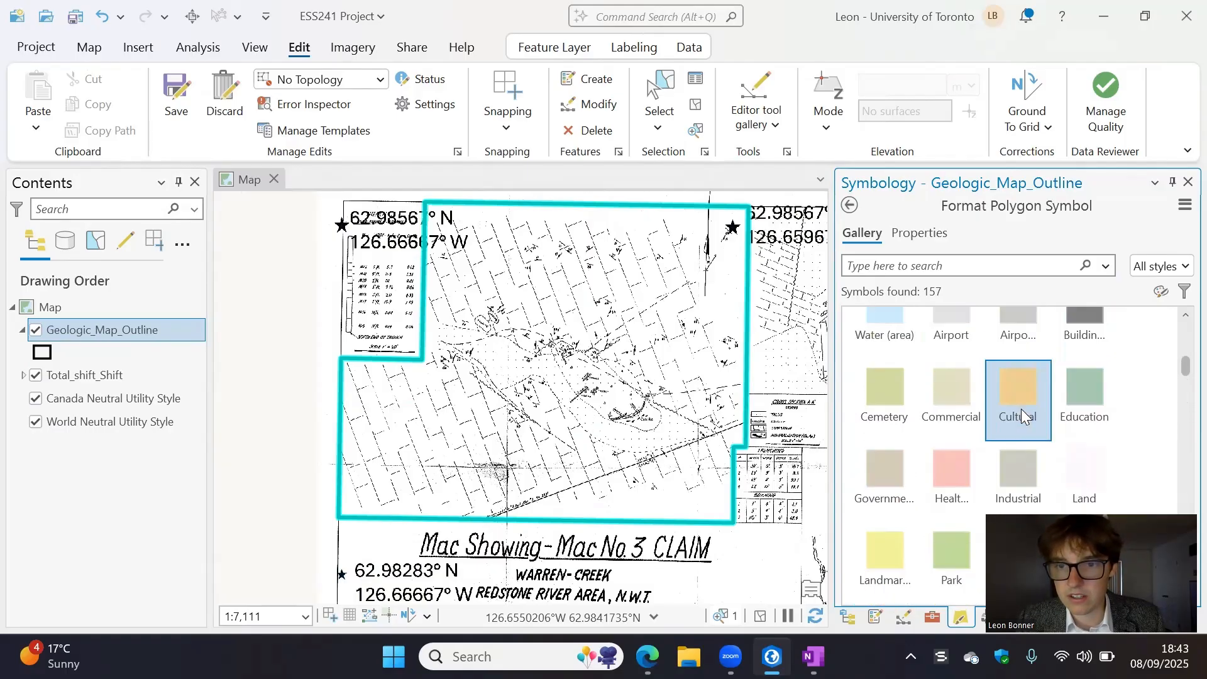
left_click(1017, 406)
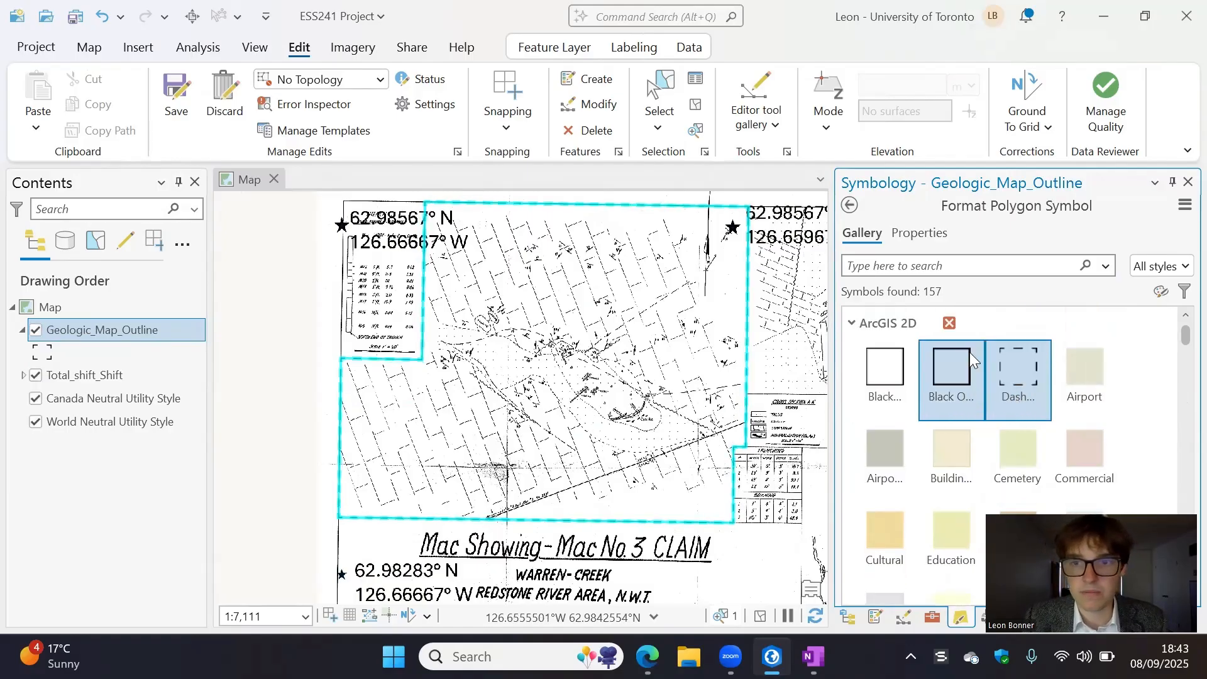
left_click(853, 323)
left_click(868, 351)
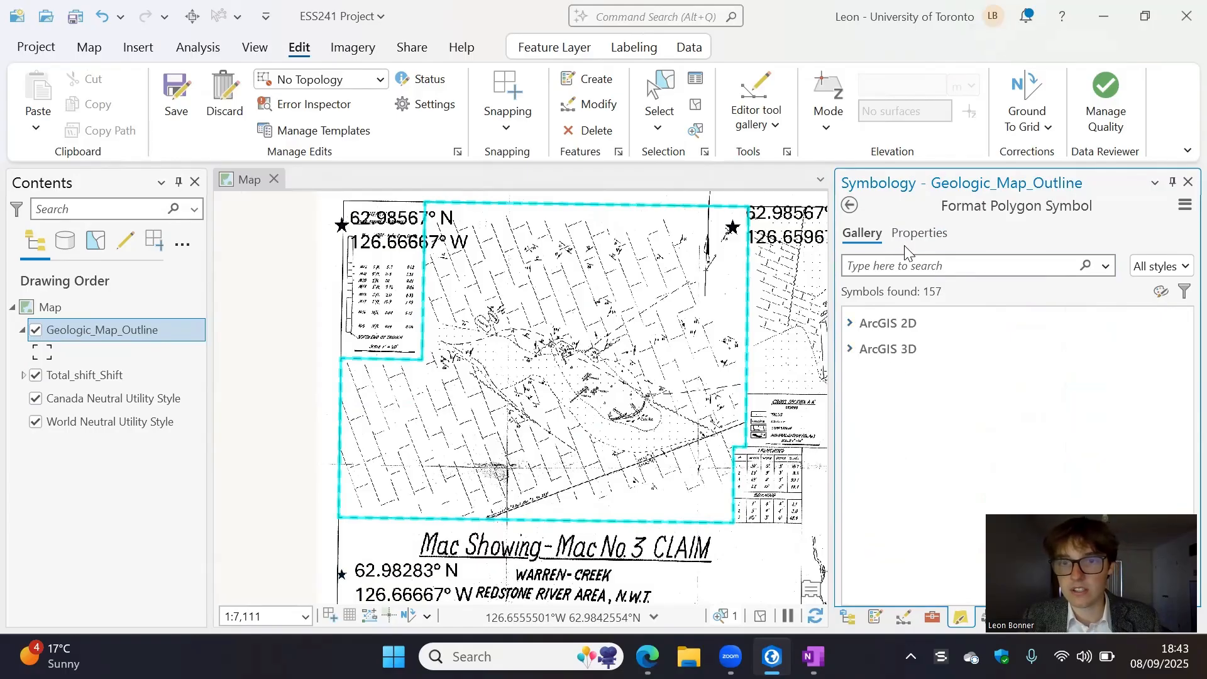
- Set the dashed symbol's outline color to yellow and its outline width to 6 pt, and apply the changes
left_click(919, 233)
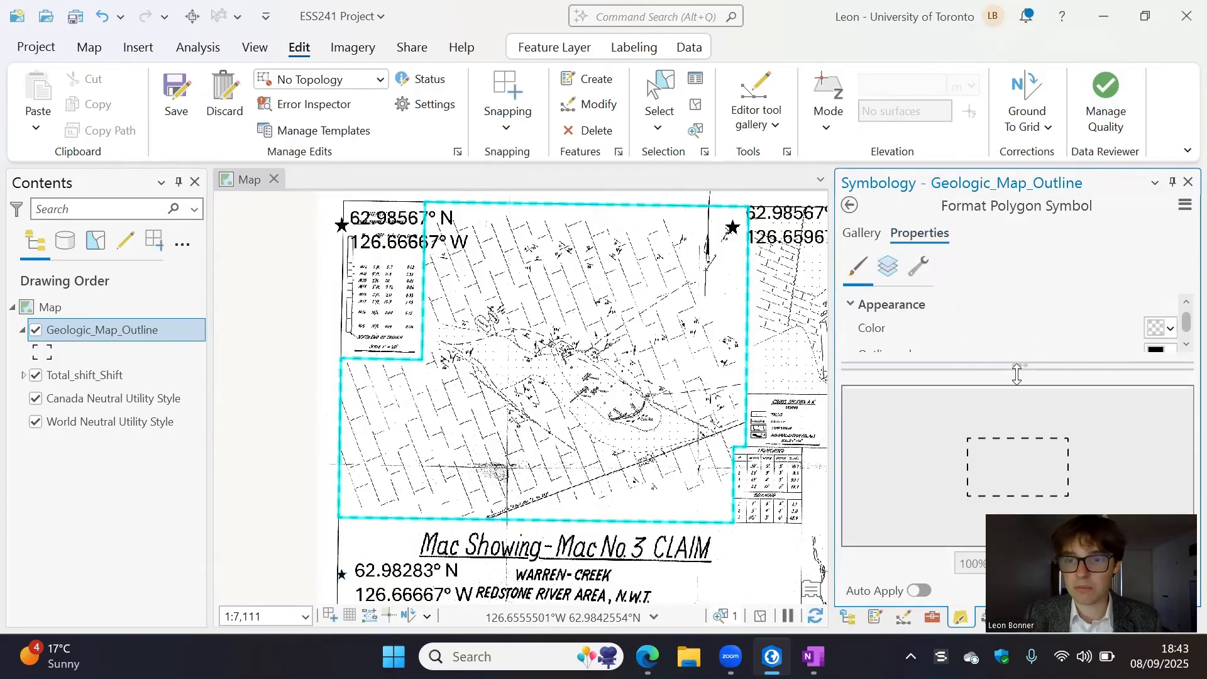
left_click_drag(1013, 360, 1020, 406)
left_click(1167, 354)
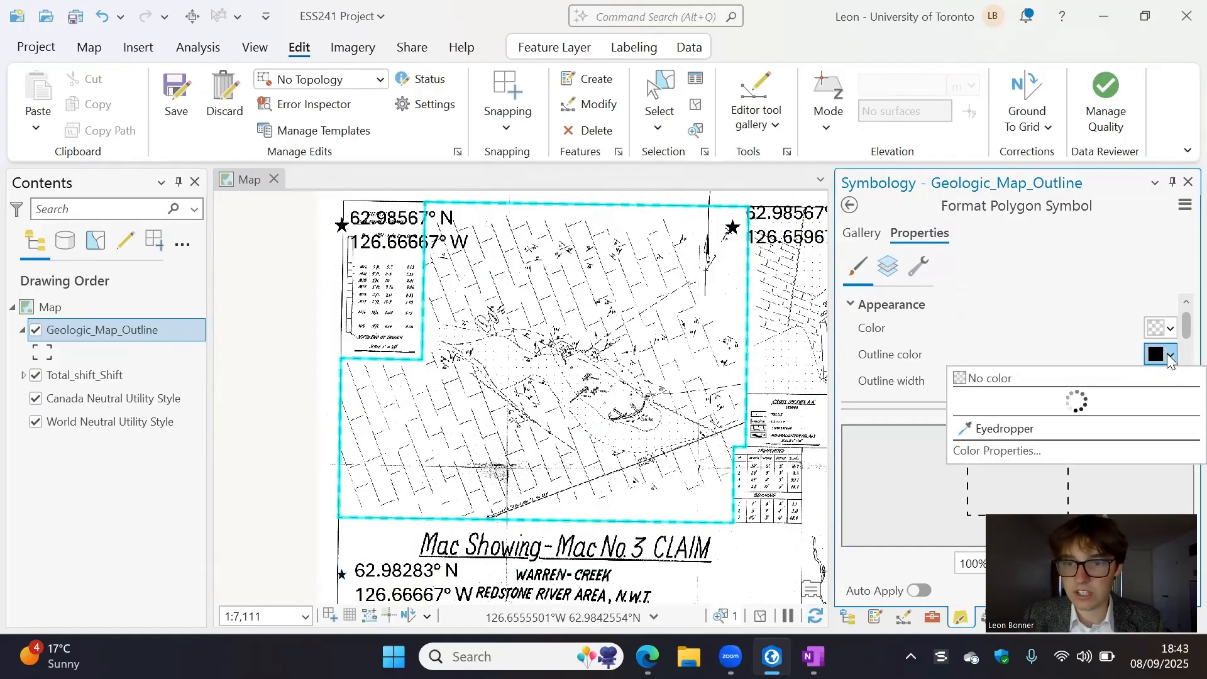
left_click(1045, 439)
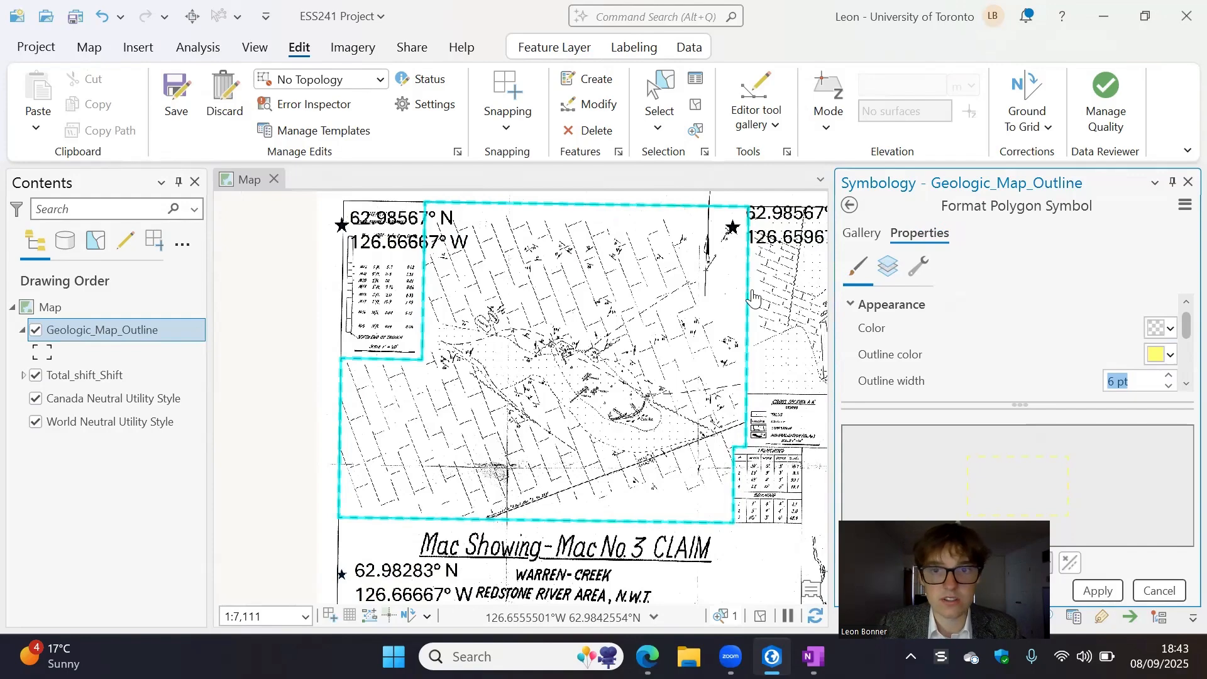
key("Return")
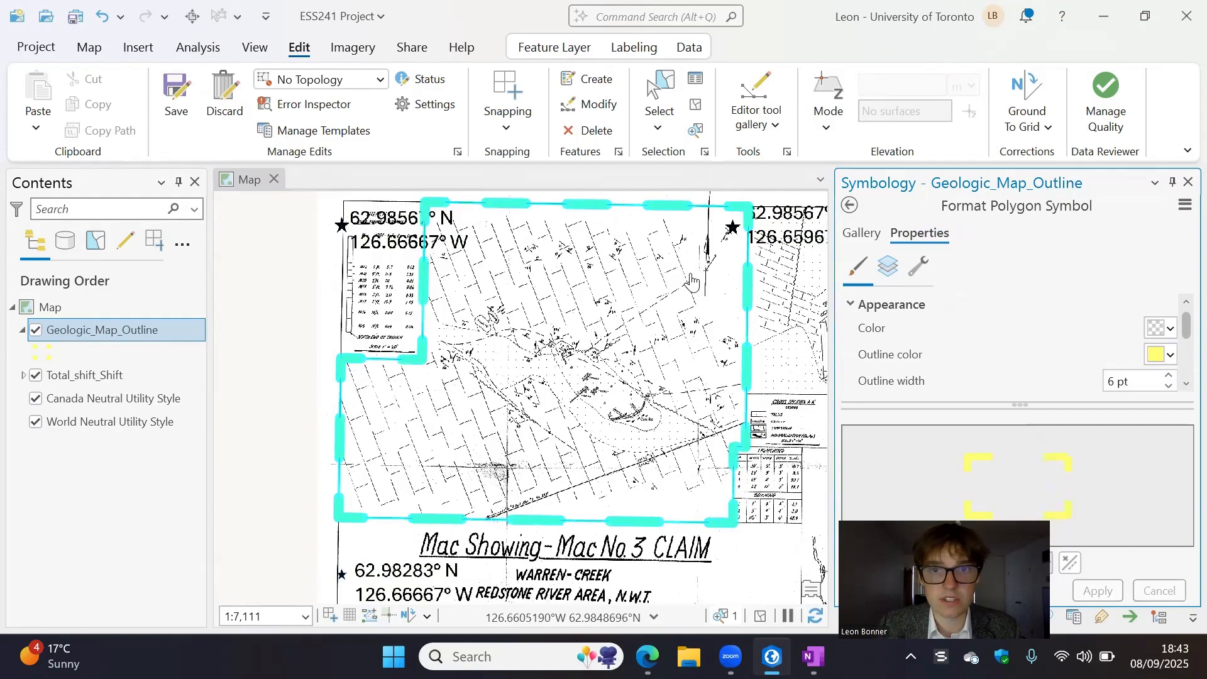
- Clear the feature selection and save all edits to the outline polygon
left_click(696, 106)
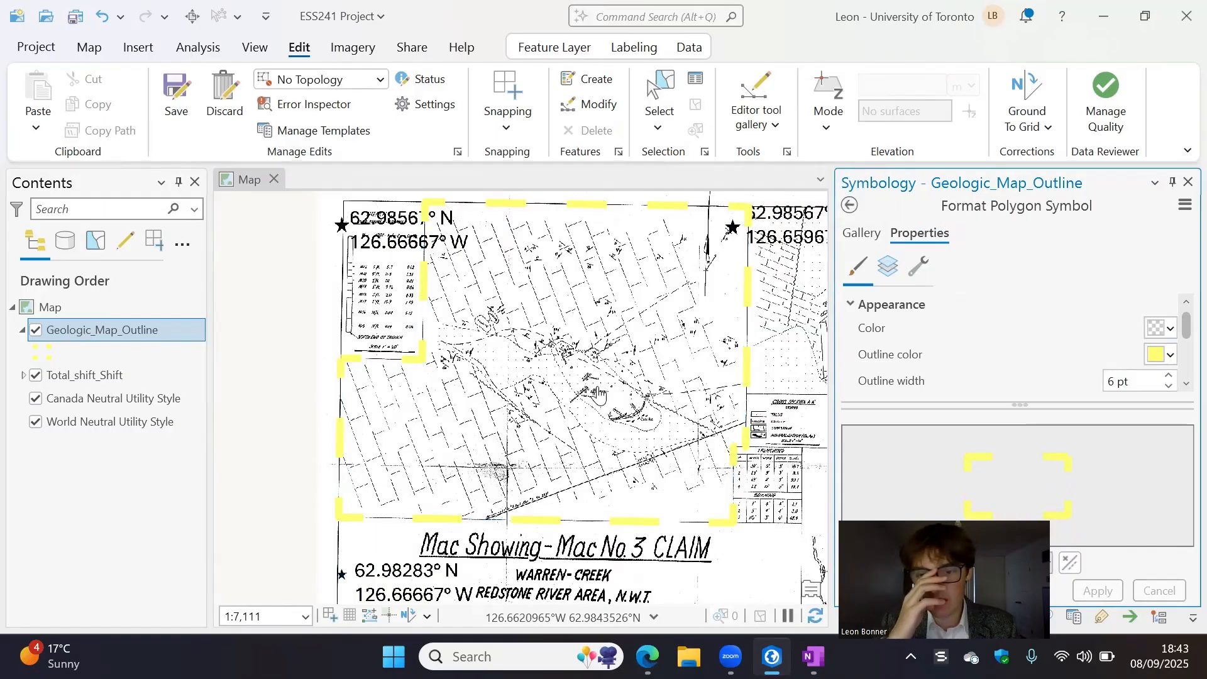
left_click(178, 102)
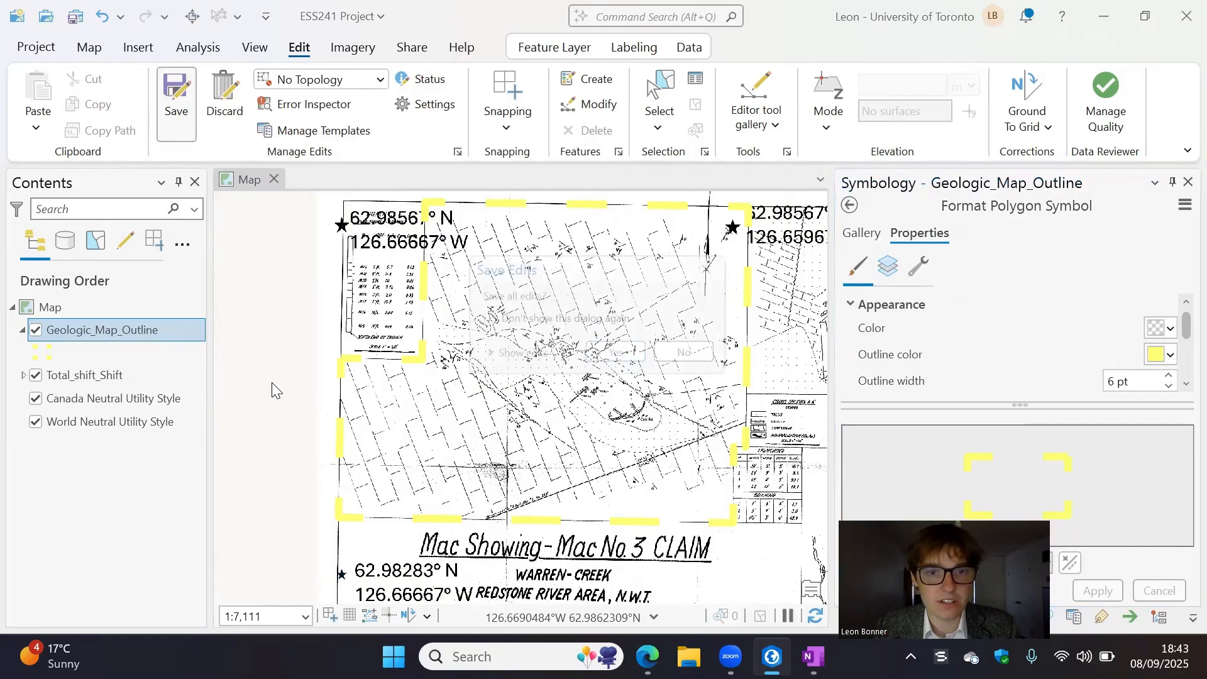
left_click(617, 352)
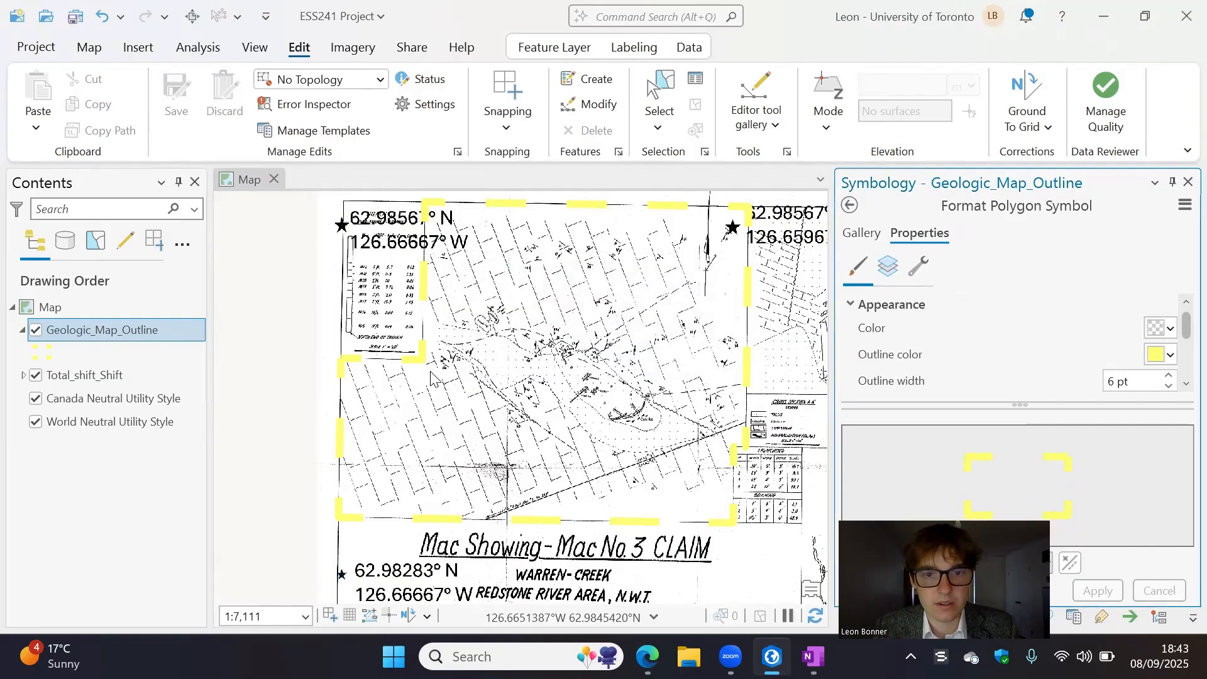
- Inspect how closely the dashed outline follows the map frame's bottom border above the claim title, and review the full outline
left_click(528, 406)
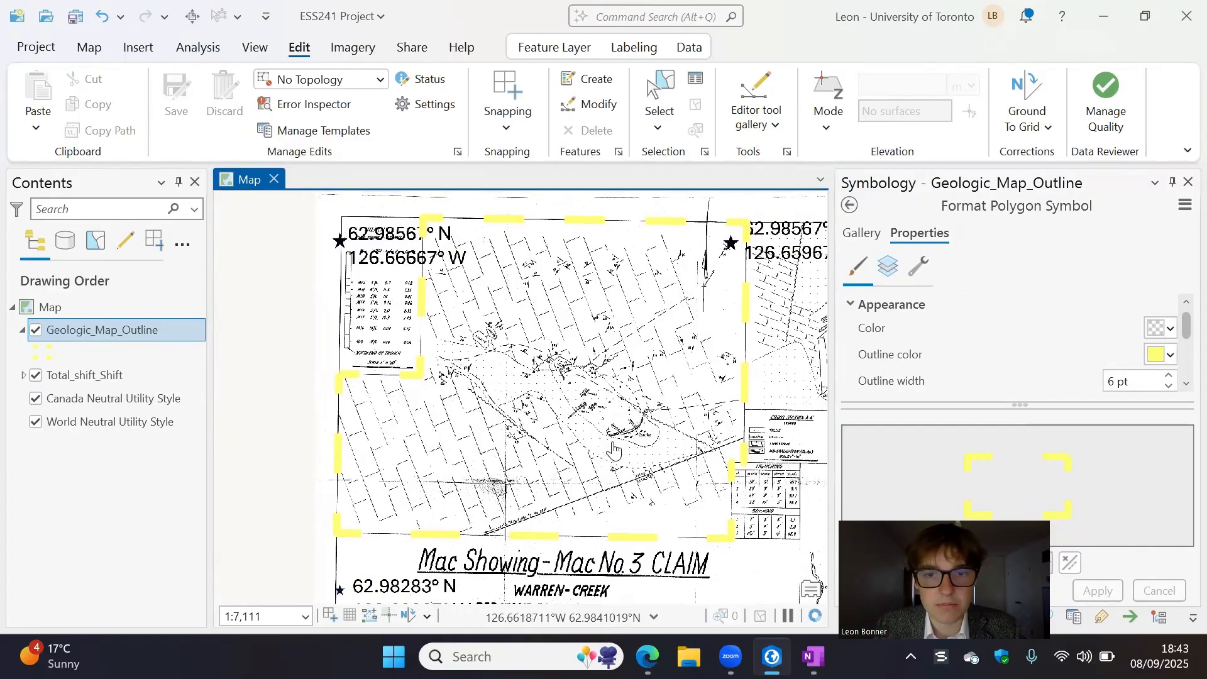
scroll(584, 479, "up", 4)
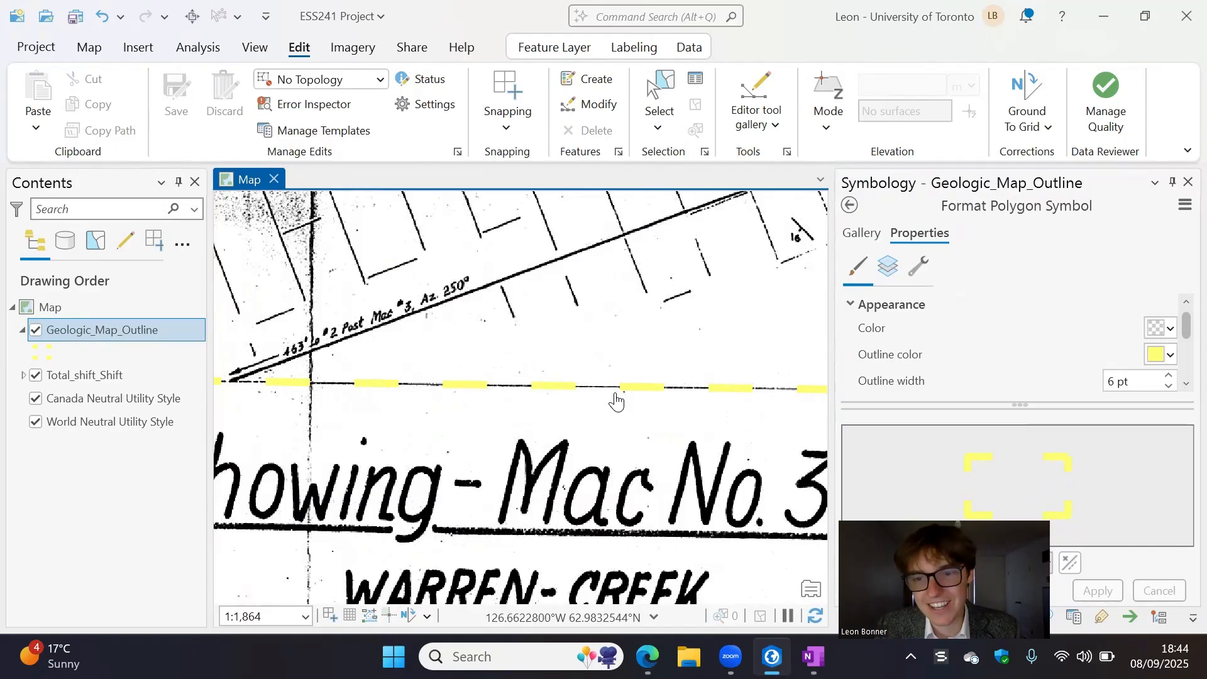
scroll(616, 400, "up", 5)
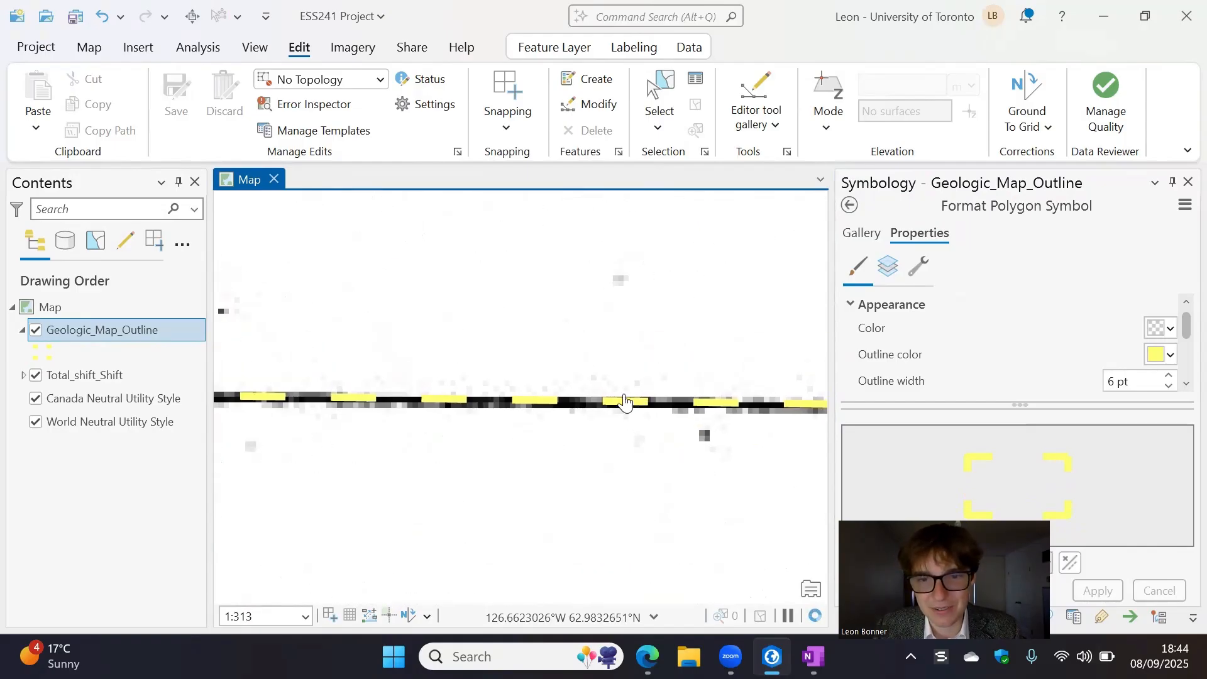
scroll(625, 401, "down", 9)
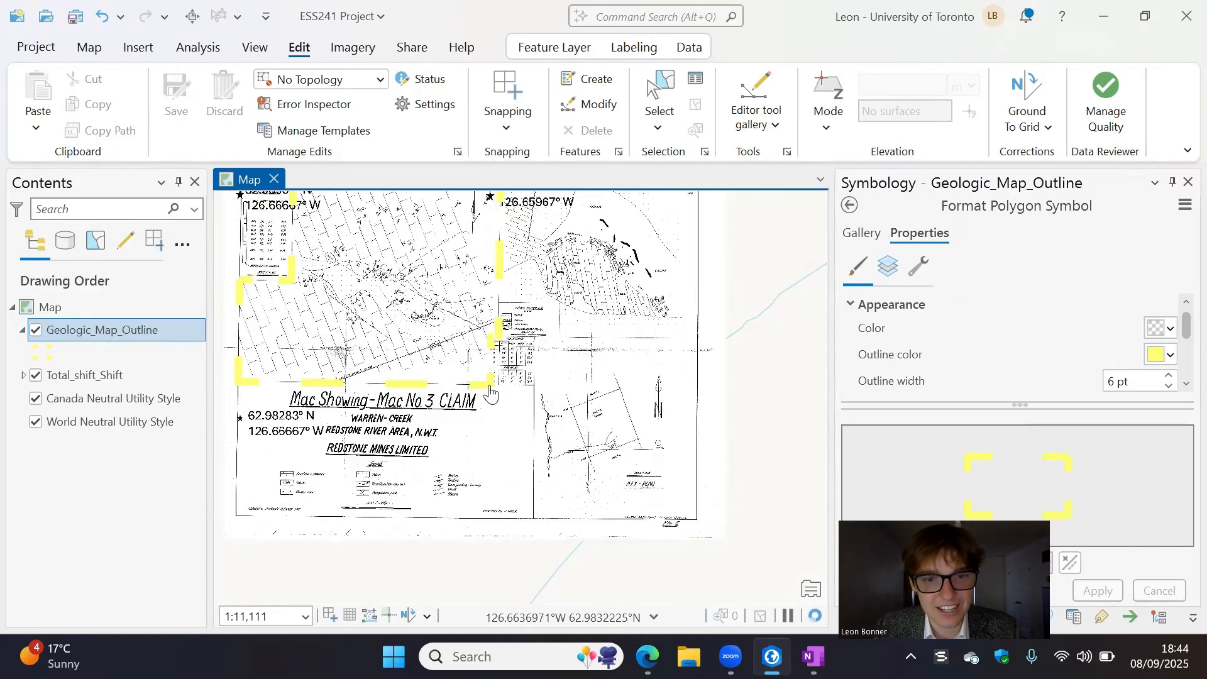
left_click_drag(397, 308, 607, 462)
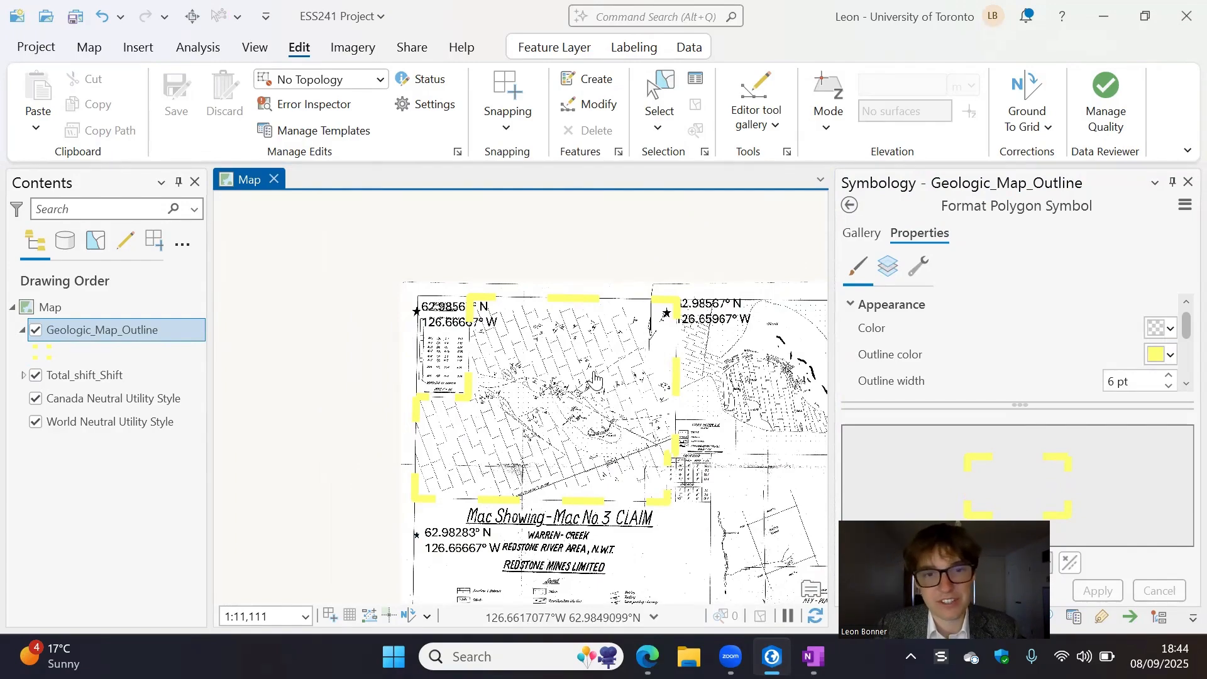
scroll(579, 422, "up", 2)
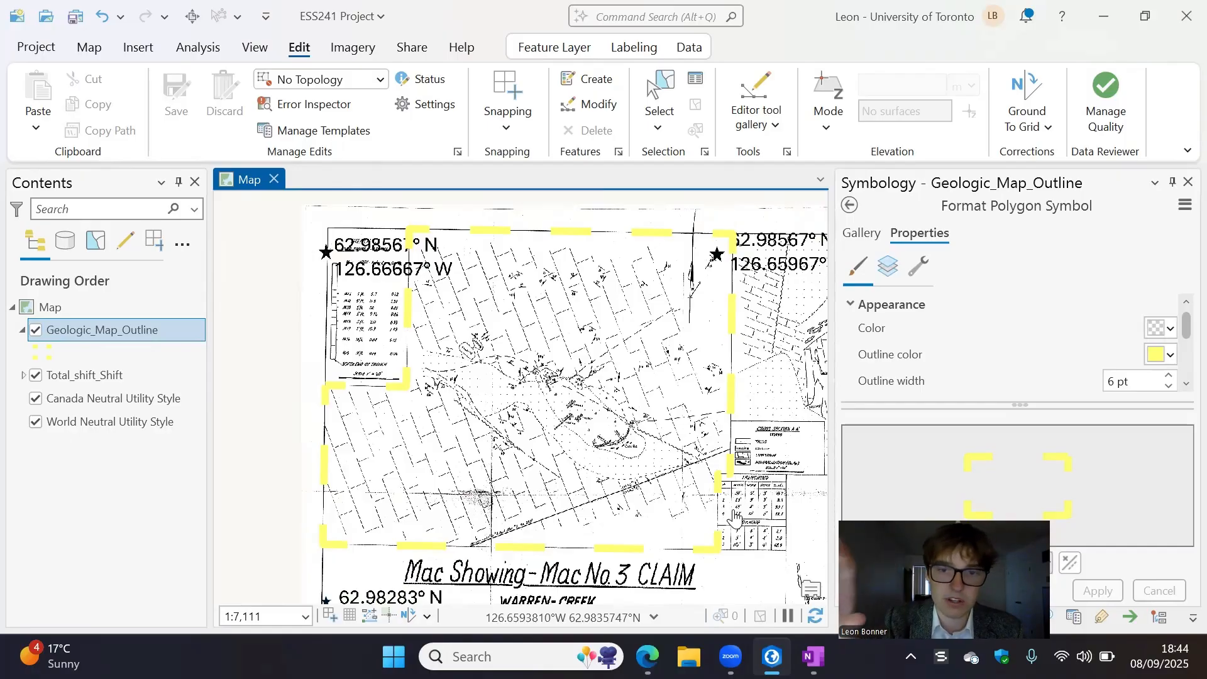
- Hide and show the Total_shift_Shift layer twice to view the outline with and without the claim map
left_click(36, 376)
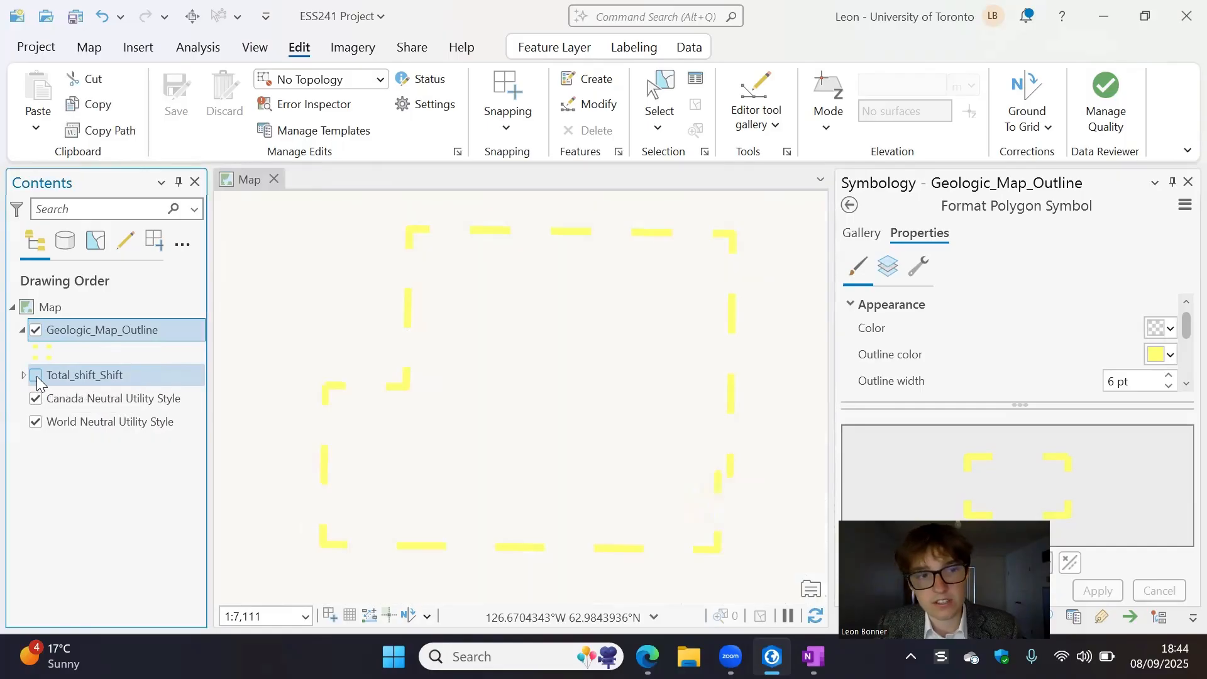
left_click(36, 377)
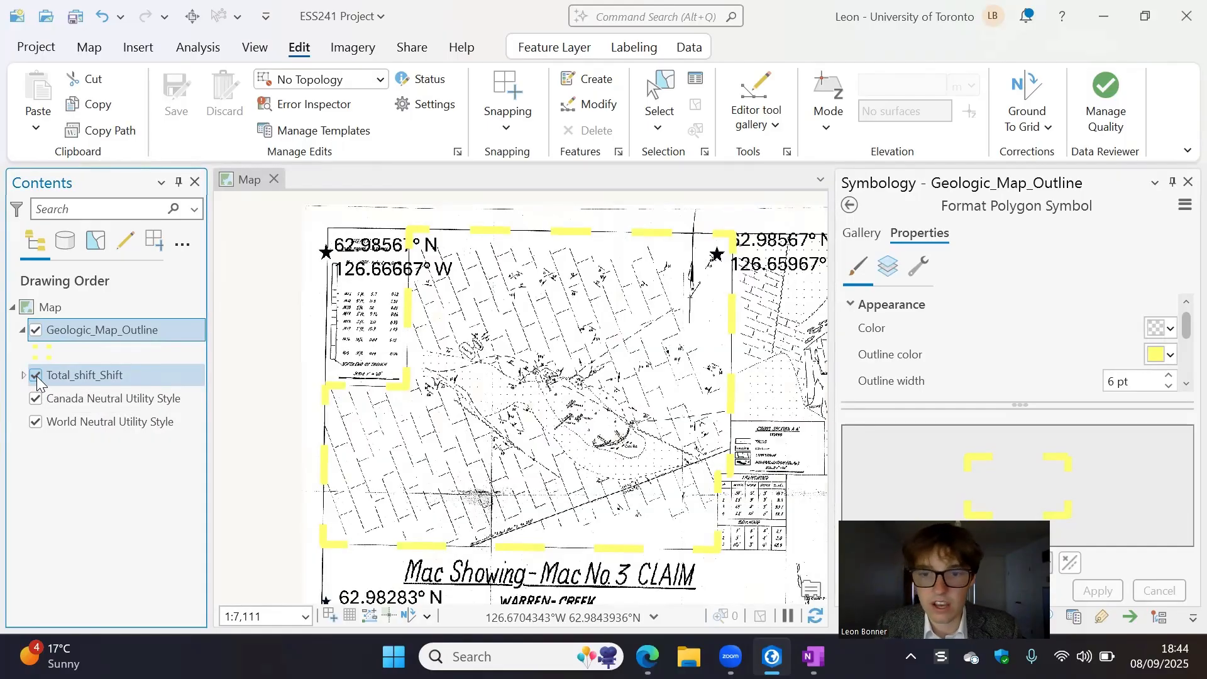
left_click(37, 377)
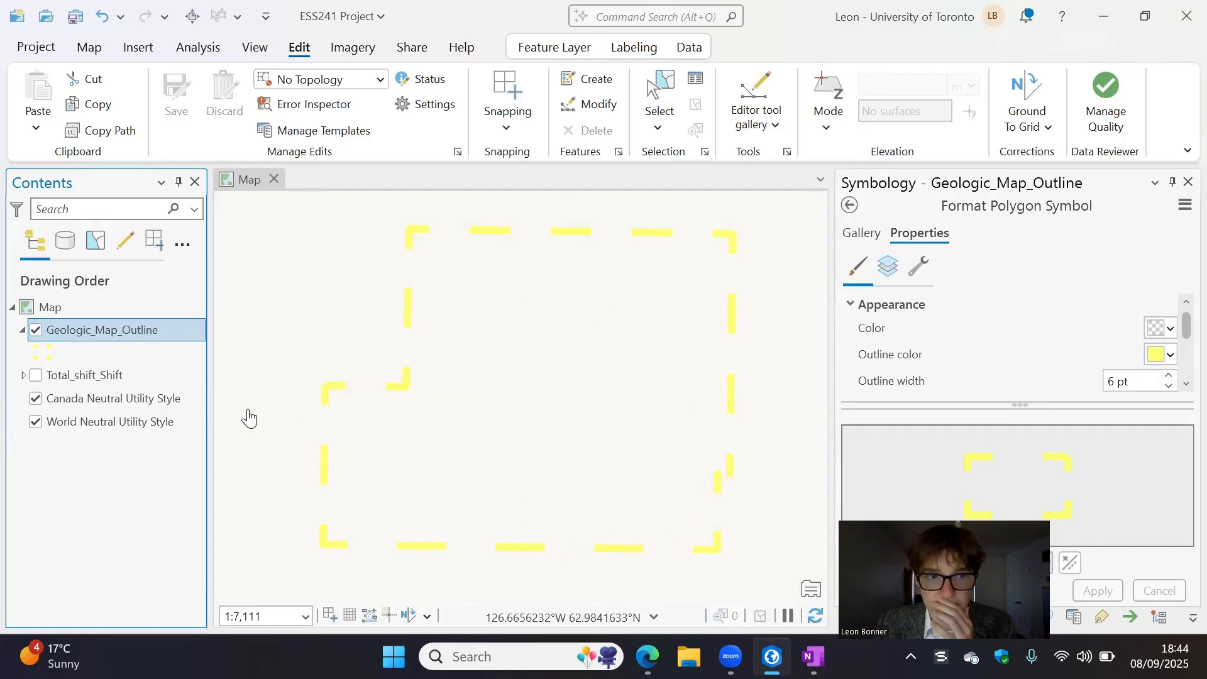
left_click(37, 378)
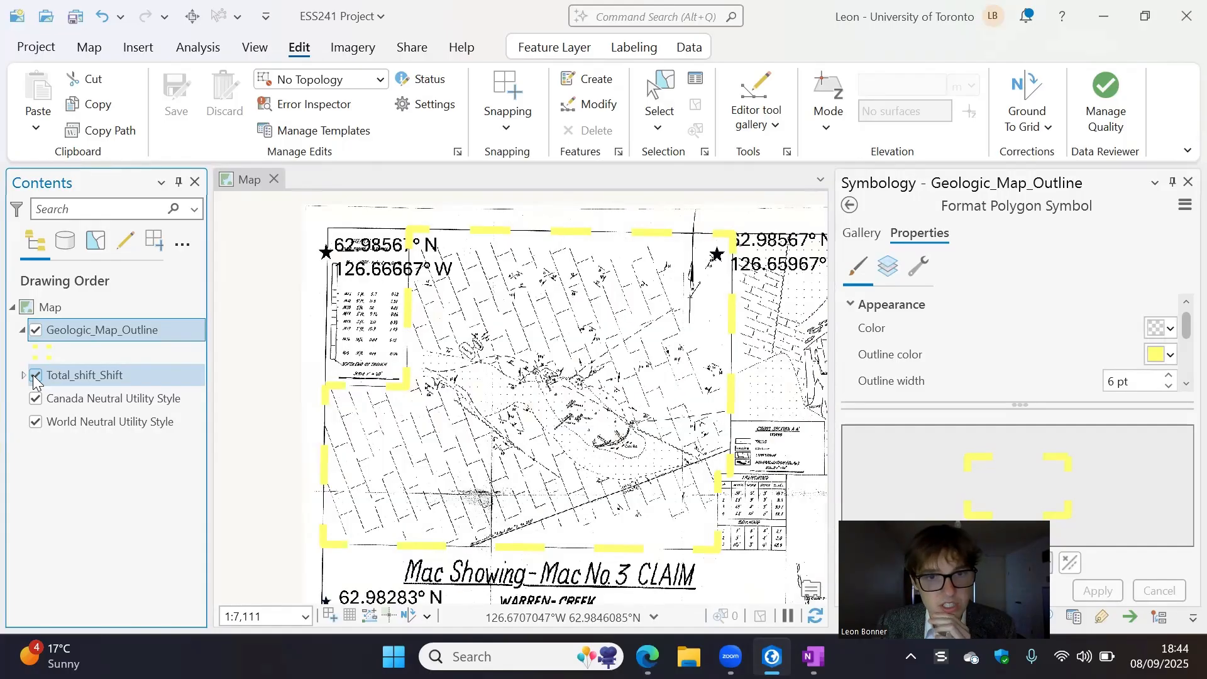
- Hide the Total_shift_Shift layer, then copy the Geologic_Map_Outline layer and paste the duplicate into the map
left_click(36, 377)
left_click(37, 353)
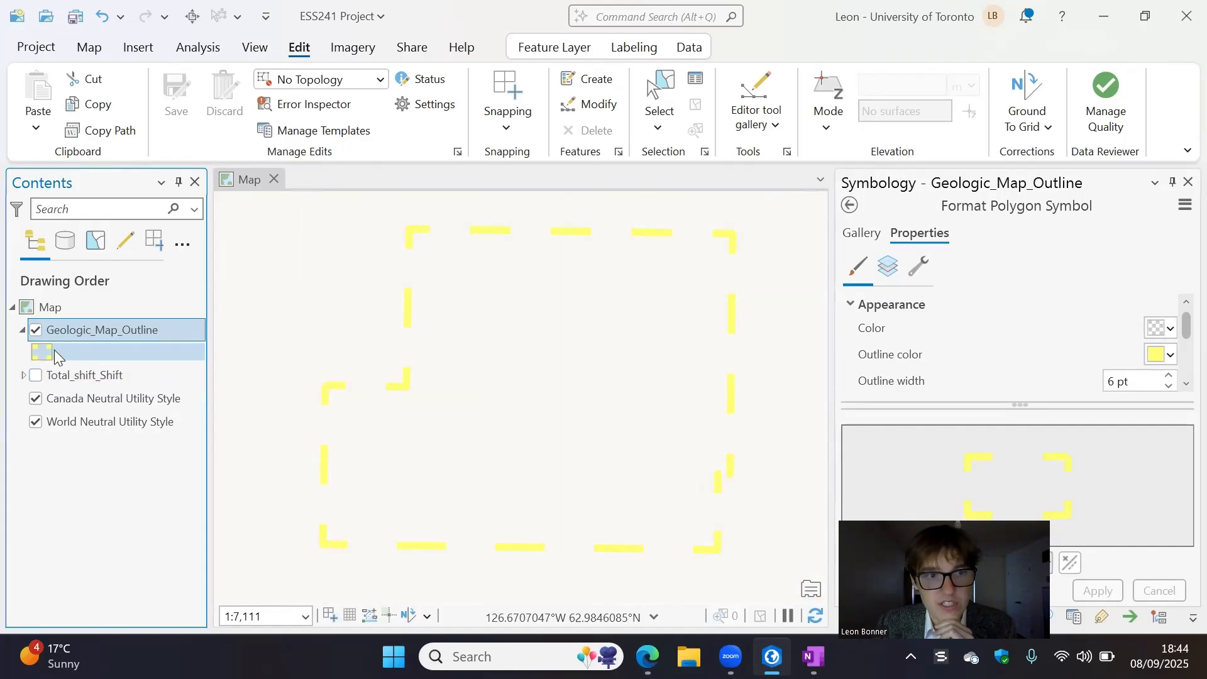
left_click(89, 332)
left_click(131, 356)
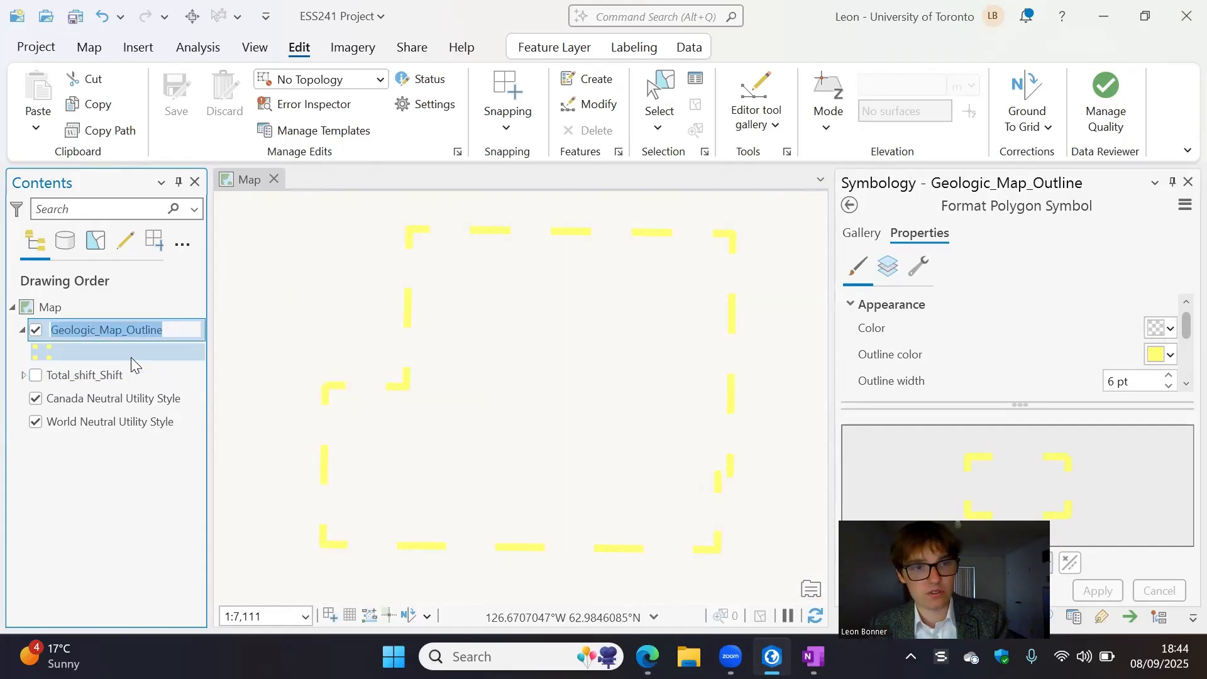
left_click(124, 309)
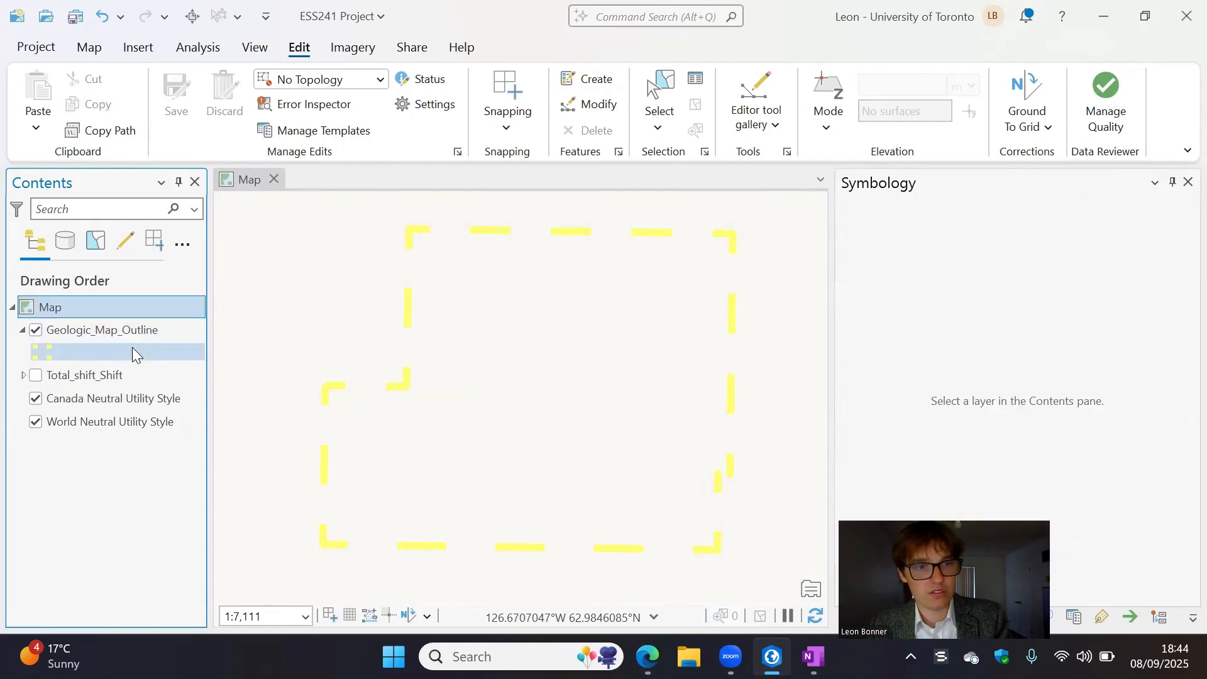
left_click(133, 334)
left_click(136, 305)
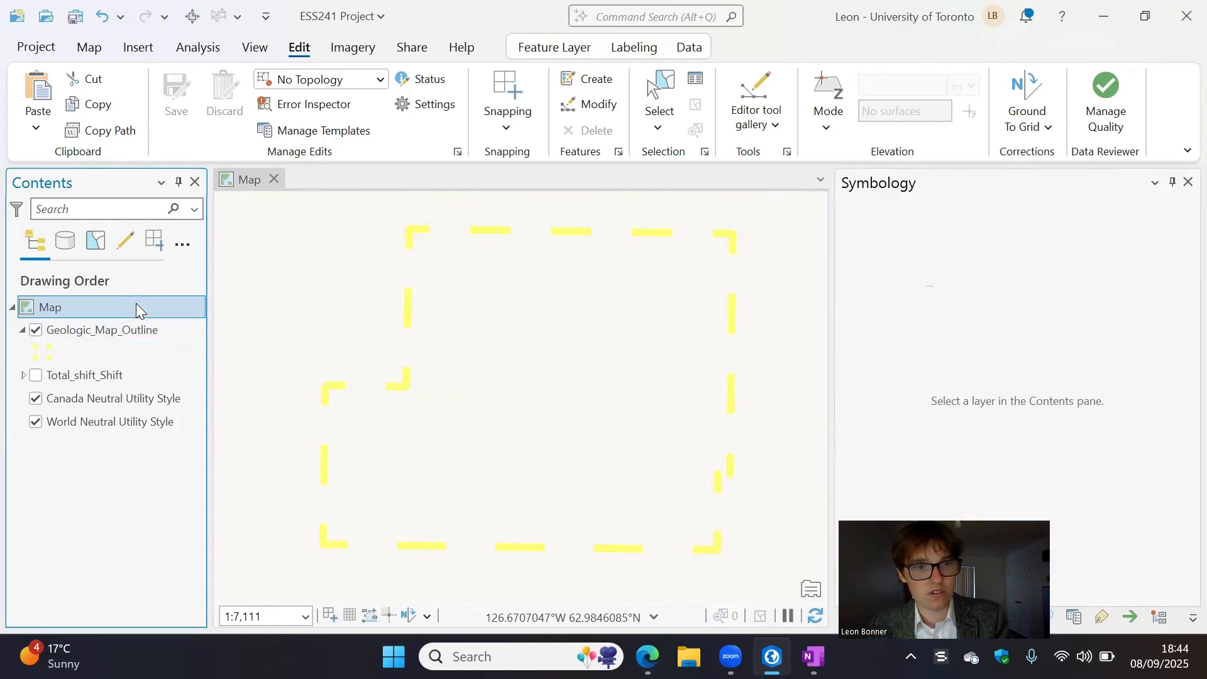
key("ctrl+v")
- Replace the upper Geologic_Map_Outline copy's dashed symbol with the solid grey airport fill from the ArcGIS 2D gallery
left_click(39, 355)
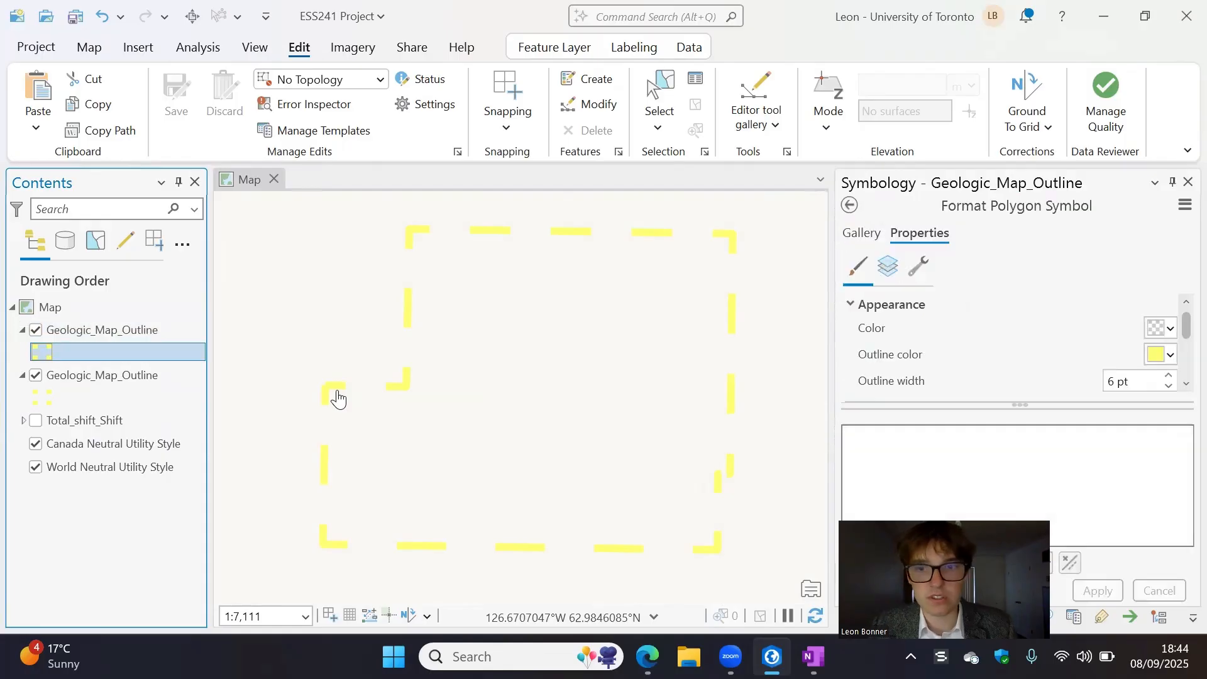
left_click(860, 236)
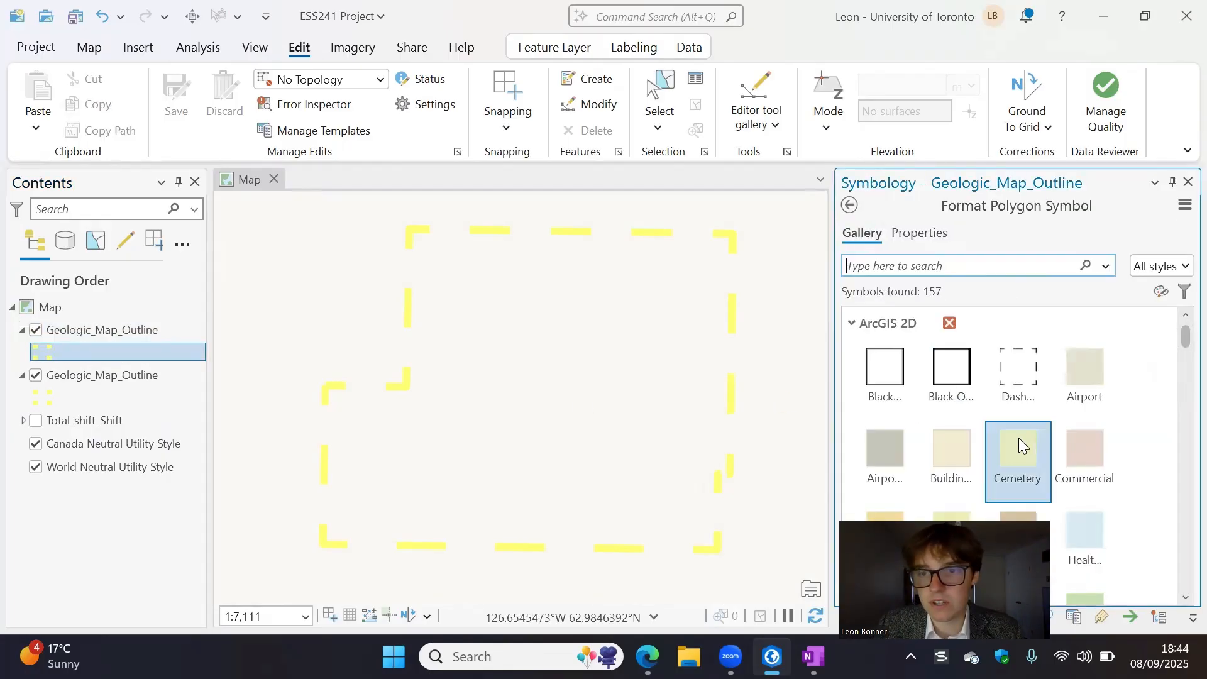
left_click(1018, 459)
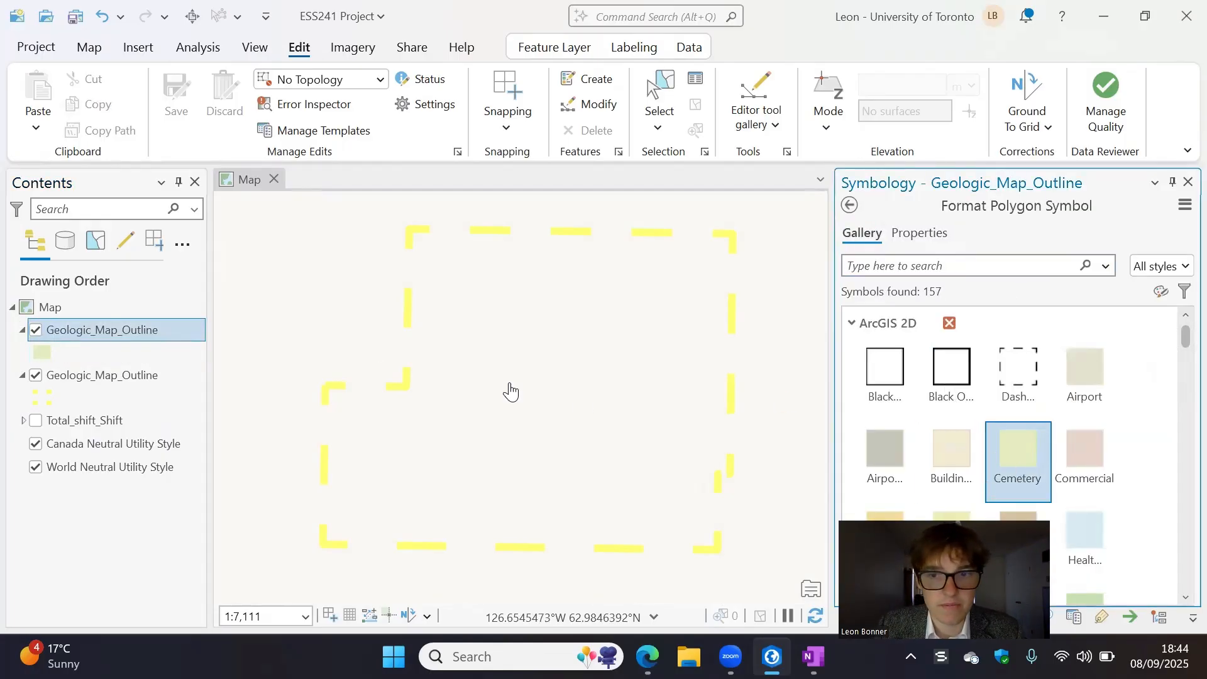
left_click(883, 459)
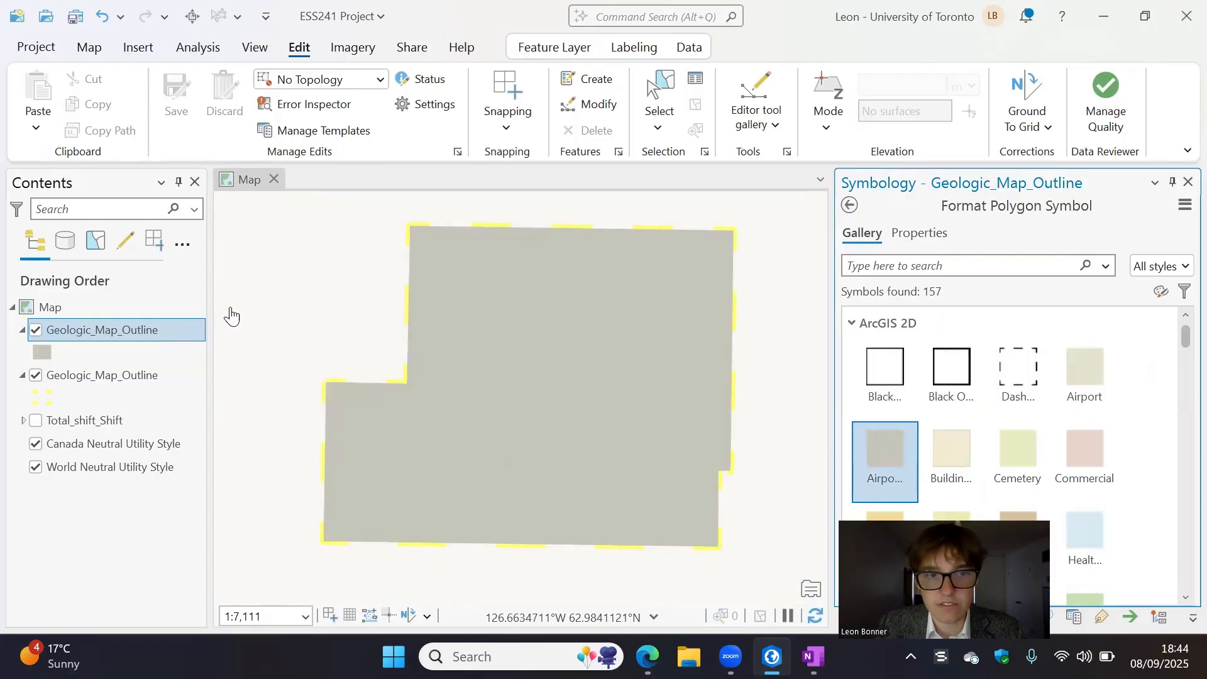
- Move the grey Geologic_Map_Outline copy below Total_shift_Shift in the drawing order and switch the claim map back on
left_click_drag(102, 334, 43, 377)
left_click(36, 376)
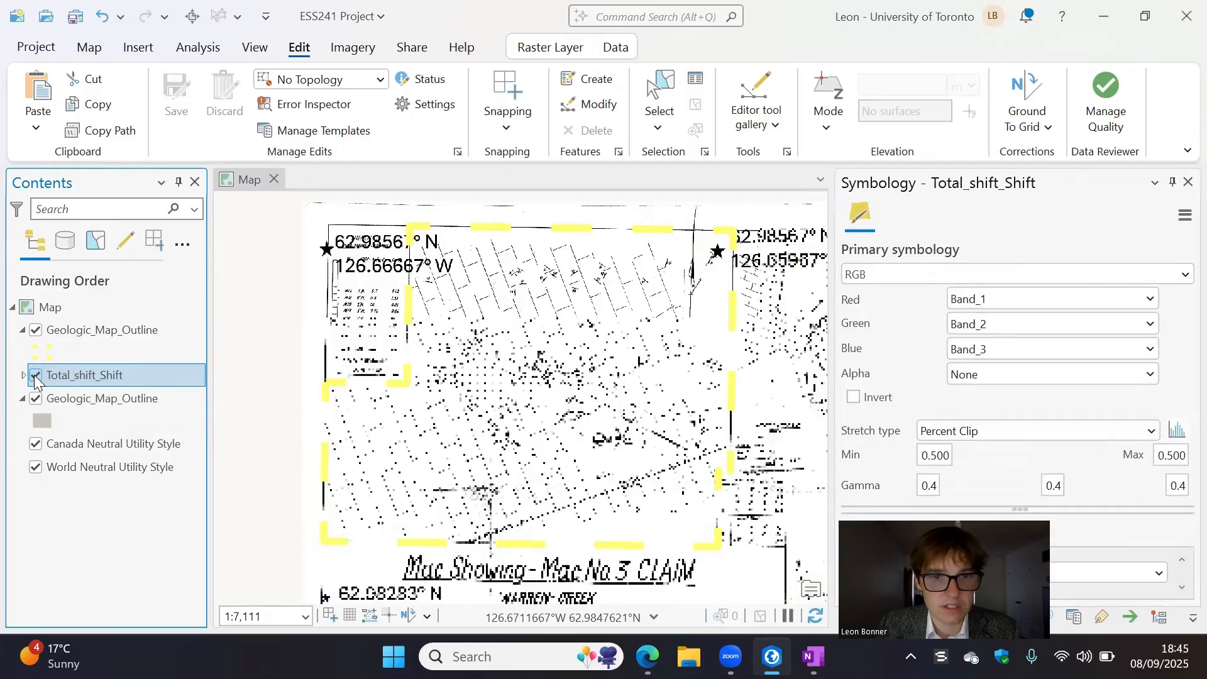
left_click(36, 379)
left_click(37, 377)
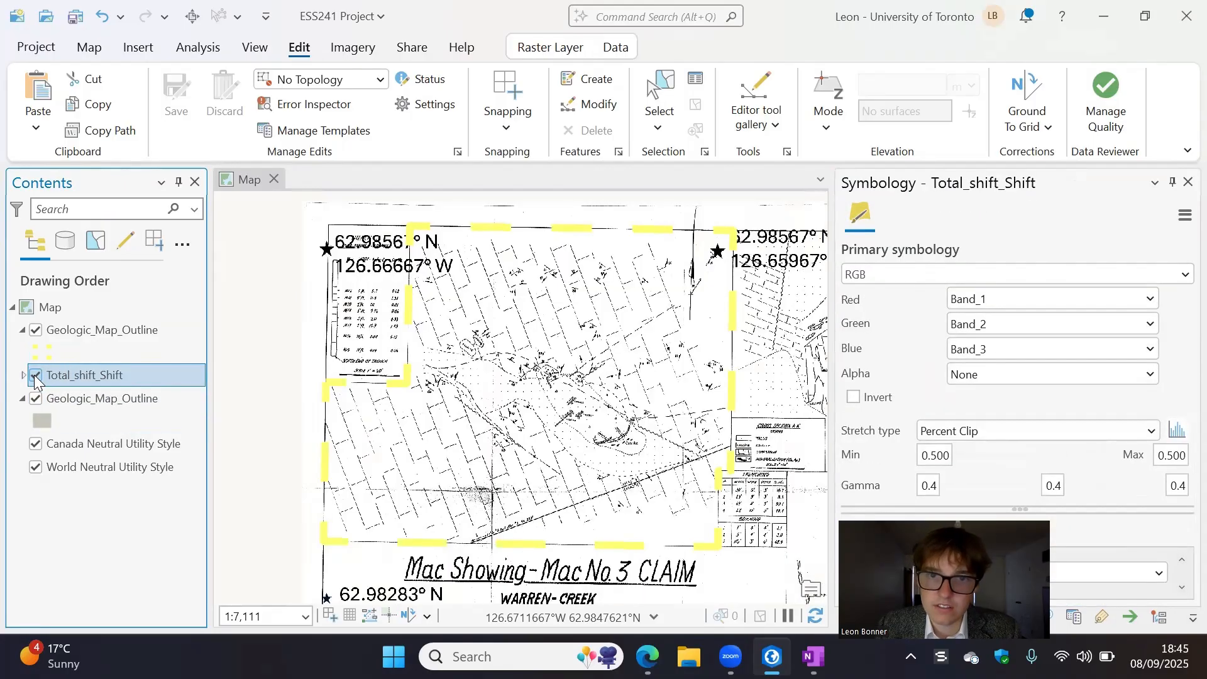
left_click(36, 378)
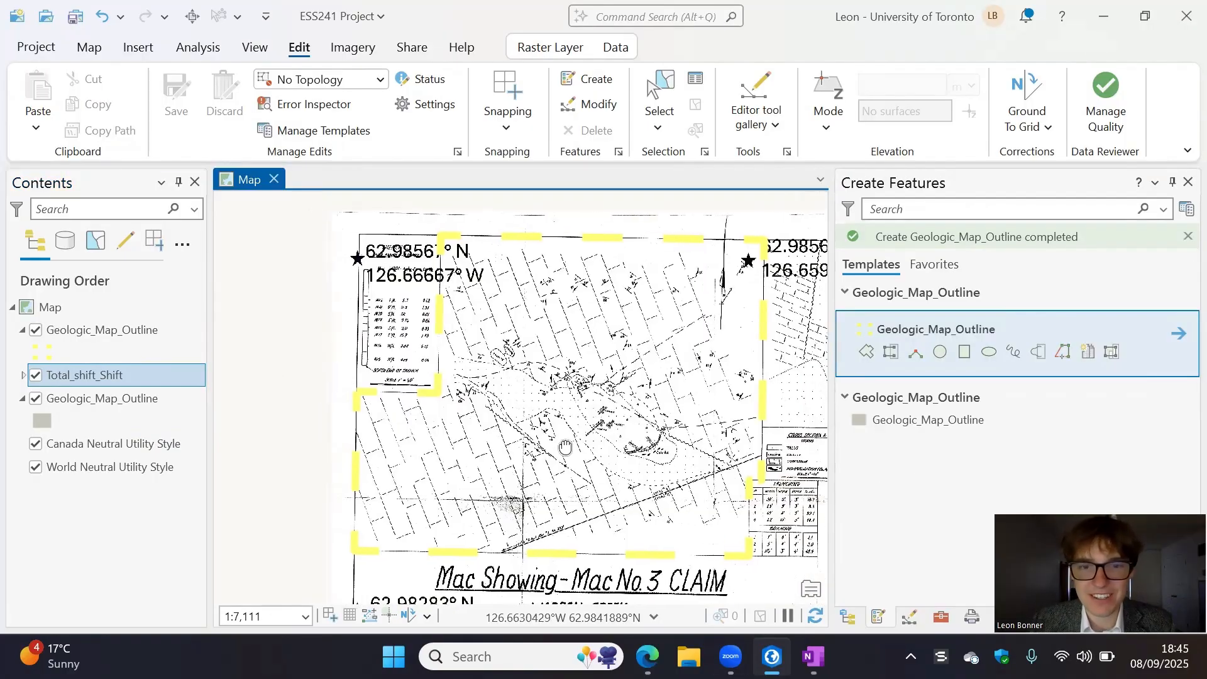
- Start a new feature class in the ESS241 Project.gdb geodatabase
scroll(615, 418, "up", 2)
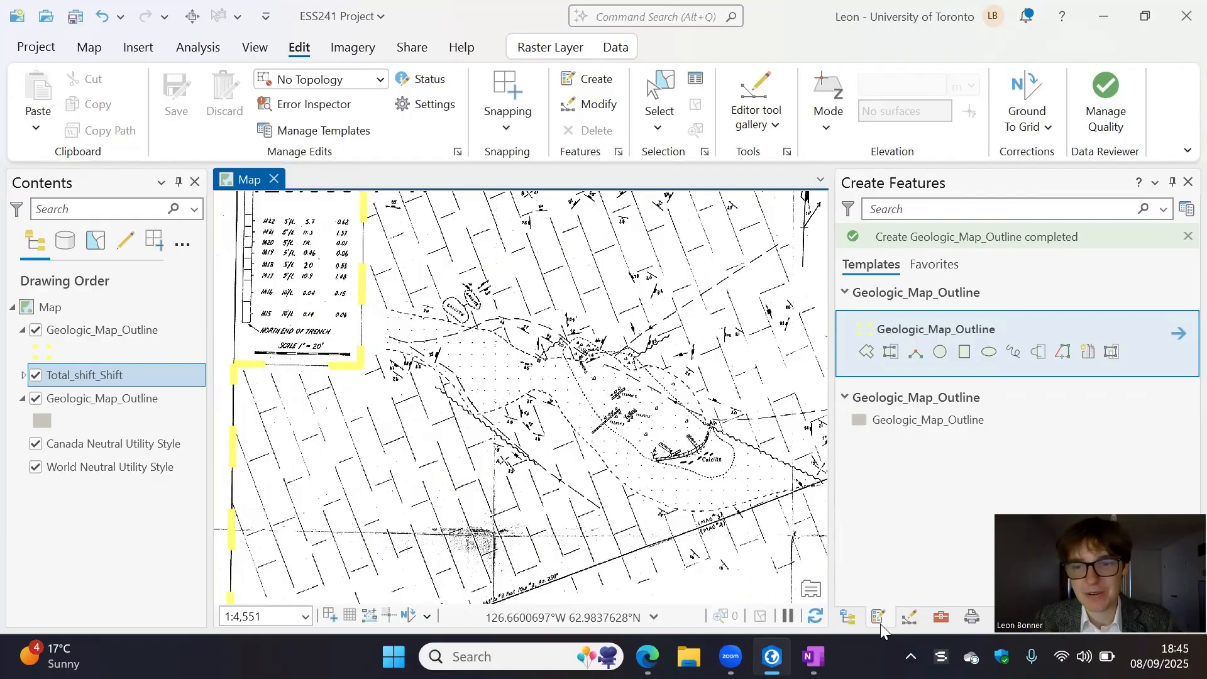
left_click(908, 616)
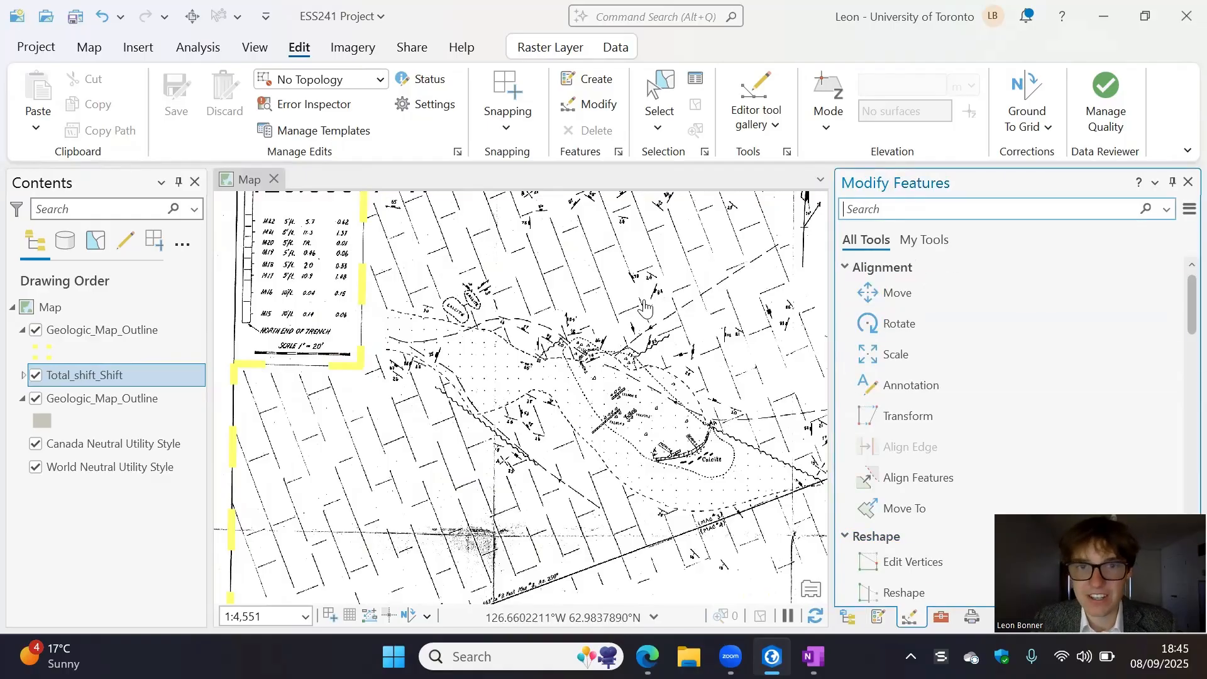
left_click(581, 84)
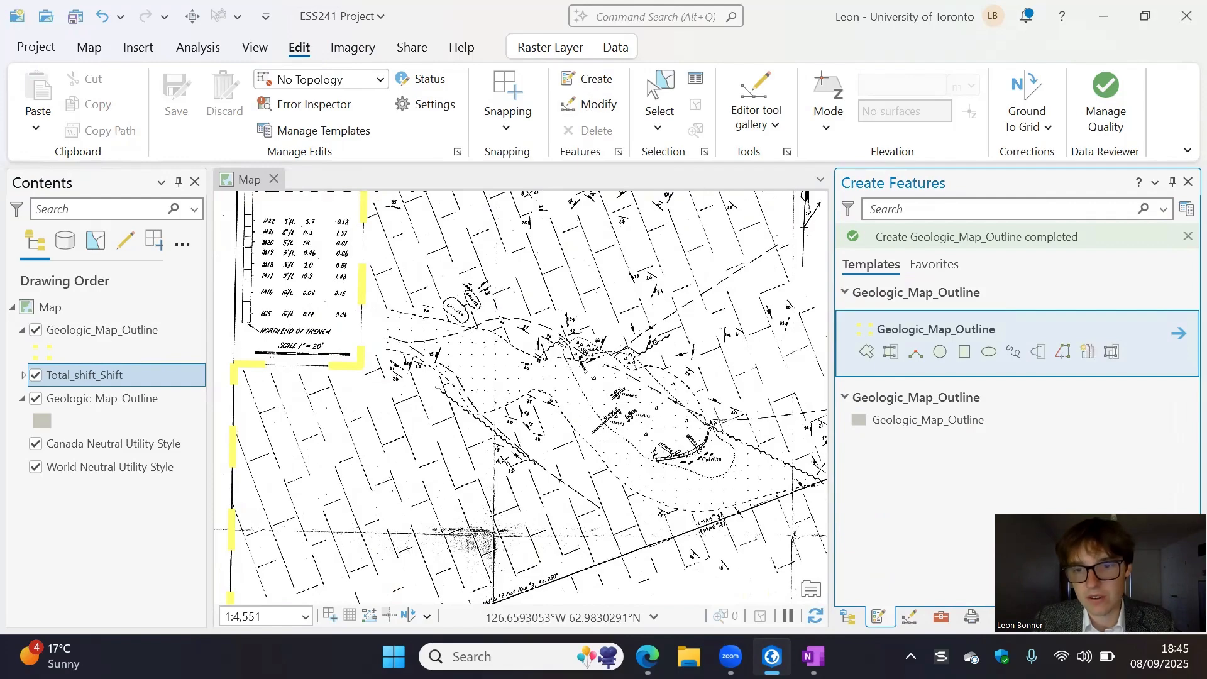
left_click(847, 618)
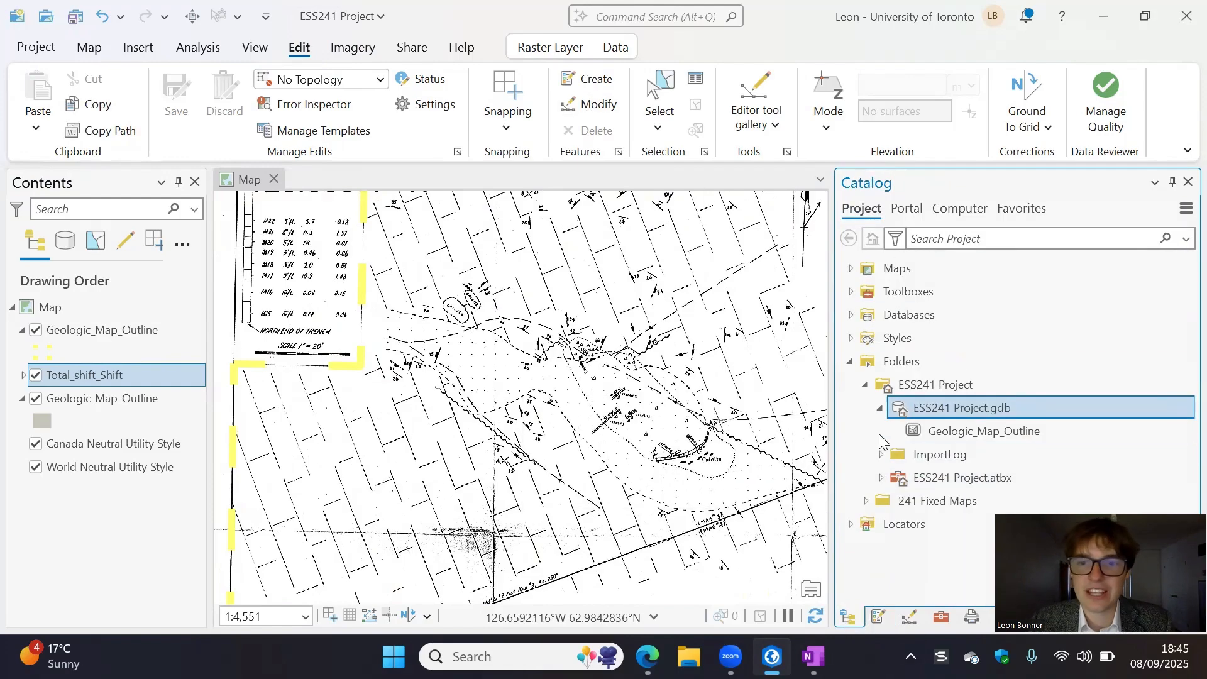
right_click(920, 408)
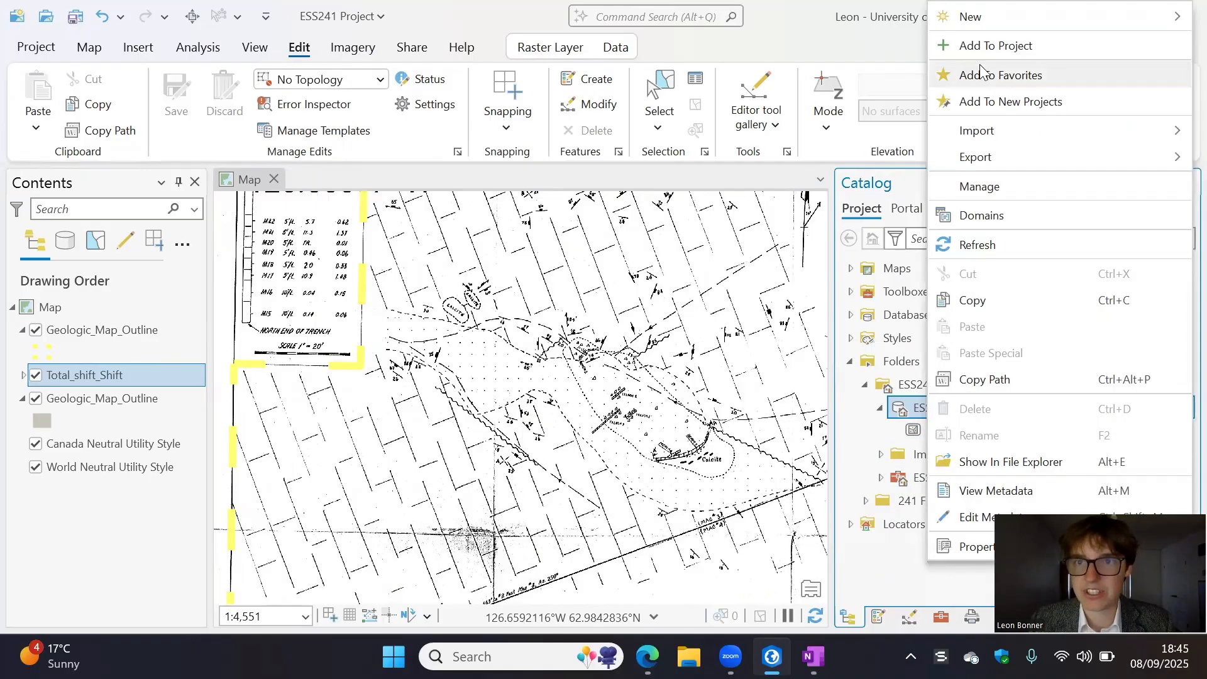
mouse_move(984, 24)
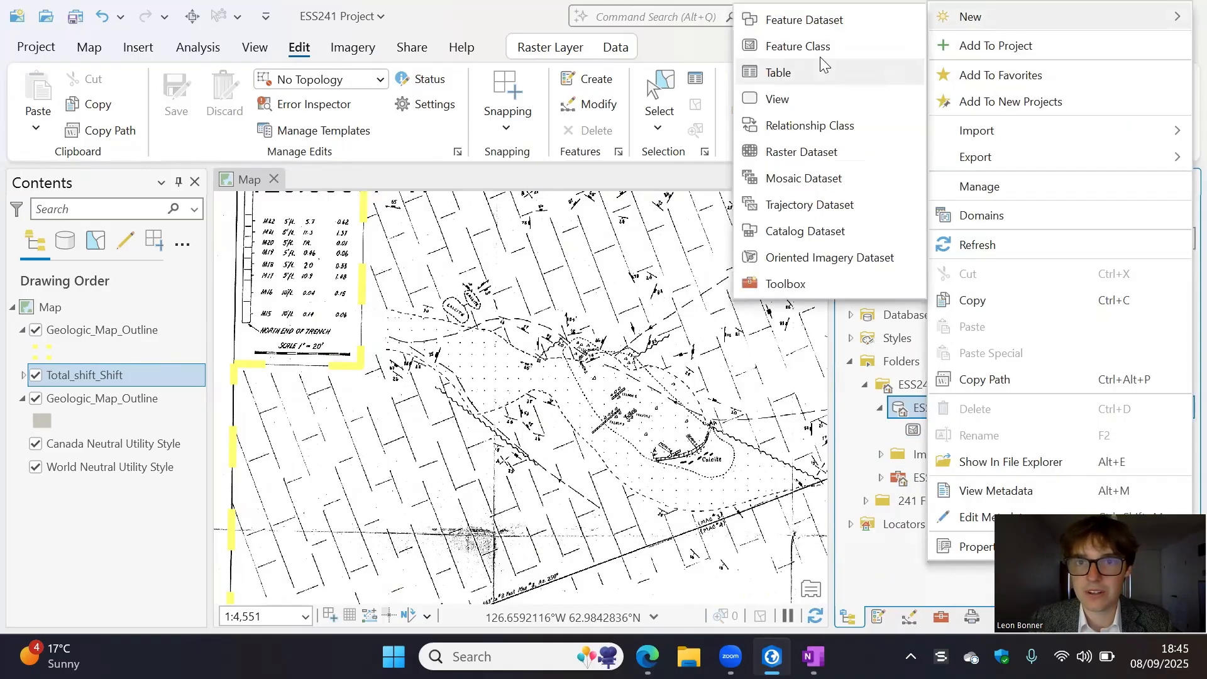
left_click(811, 47)
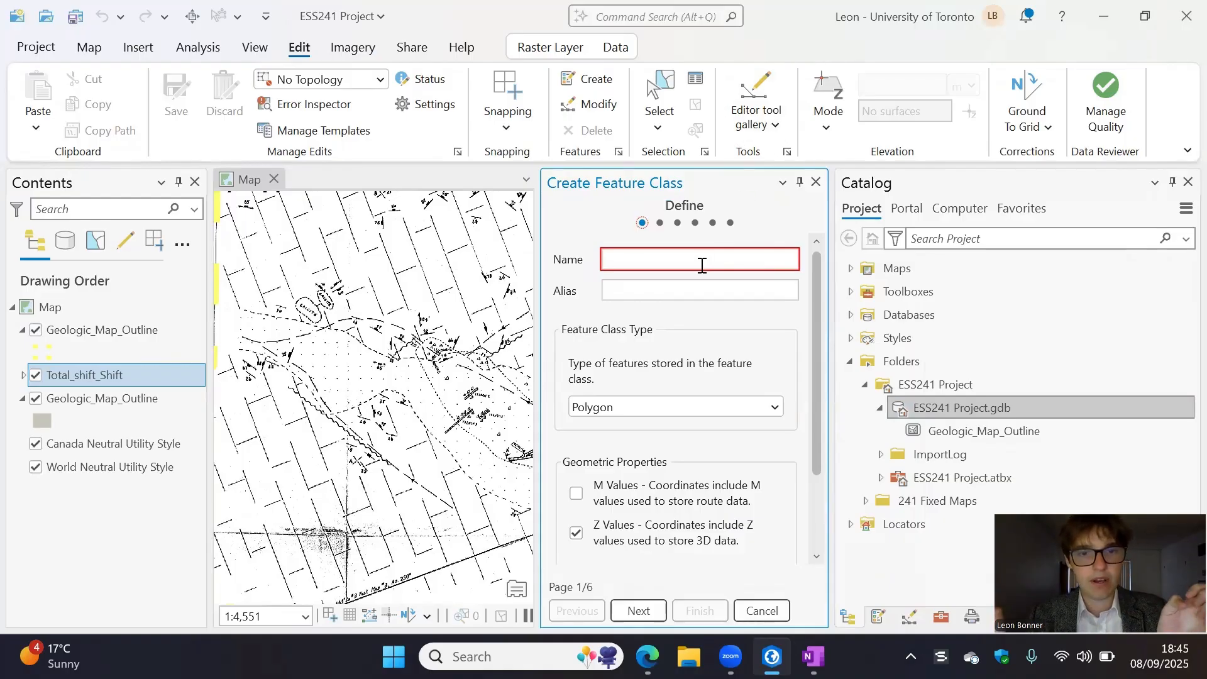
- Check the rock units in the claim map's legend and create the polygon feature class named Limestone_Dolomite
left_click_drag(408, 563, 430, 432)
left_click_drag(371, 547, 418, 447)
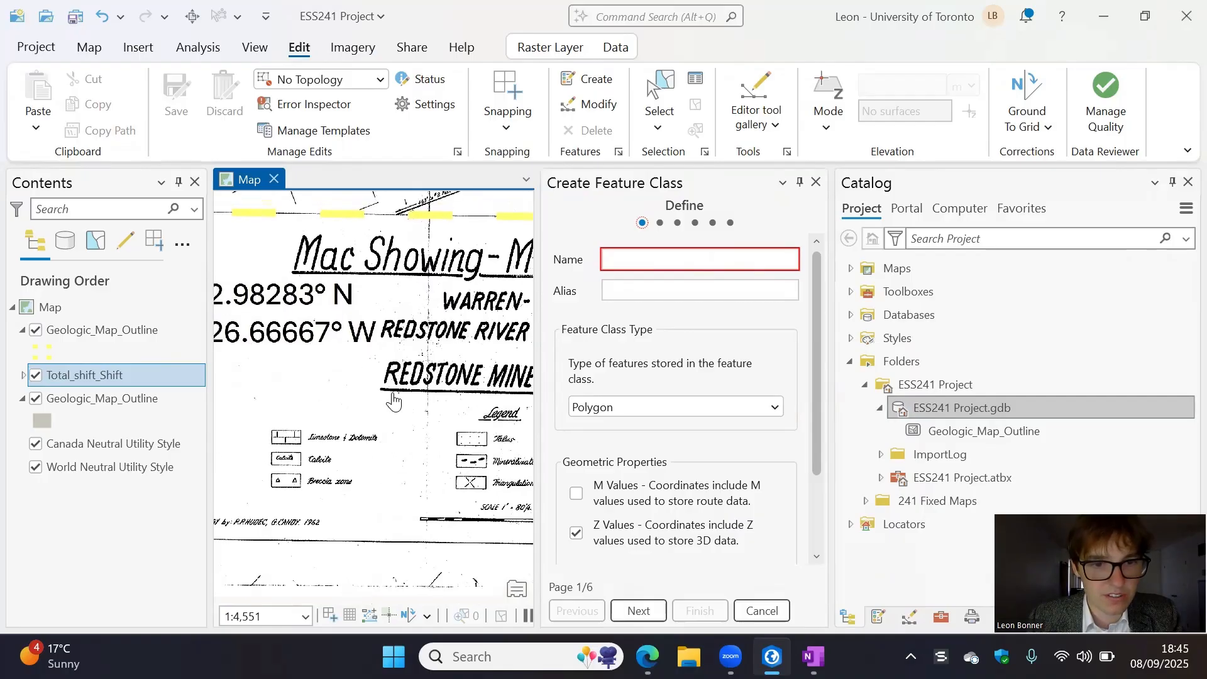
scroll(373, 449, "up", 3)
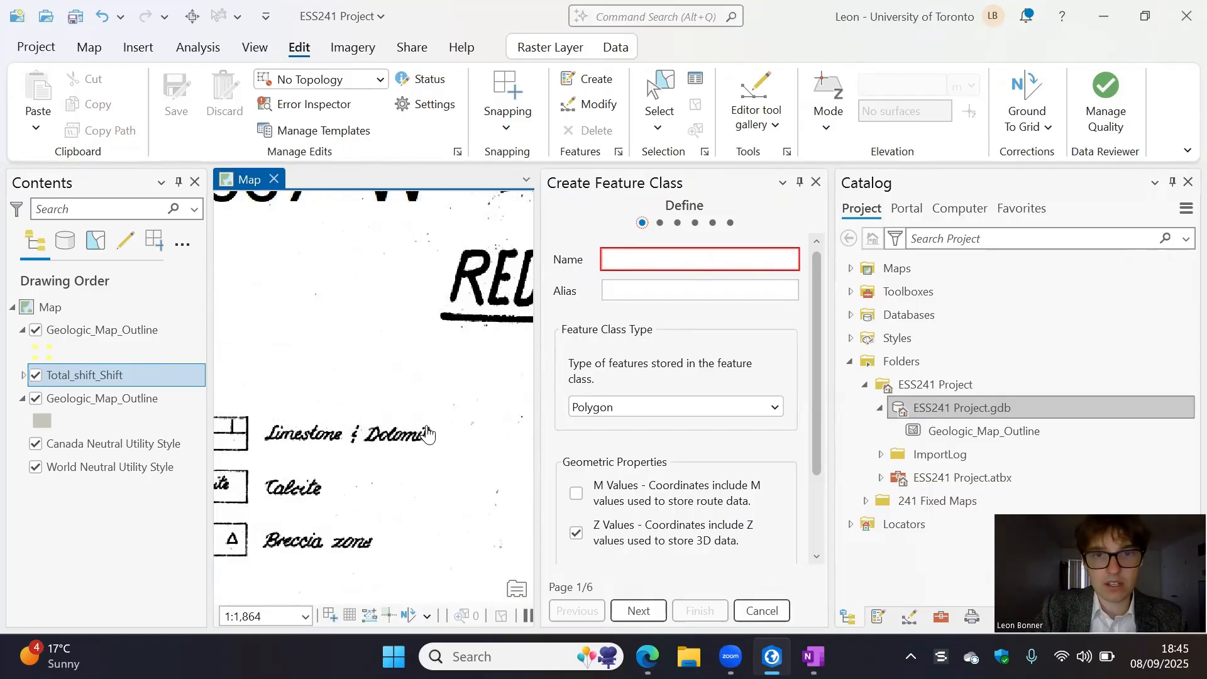
left_click(620, 265)
type("Limestone_Dolomite")
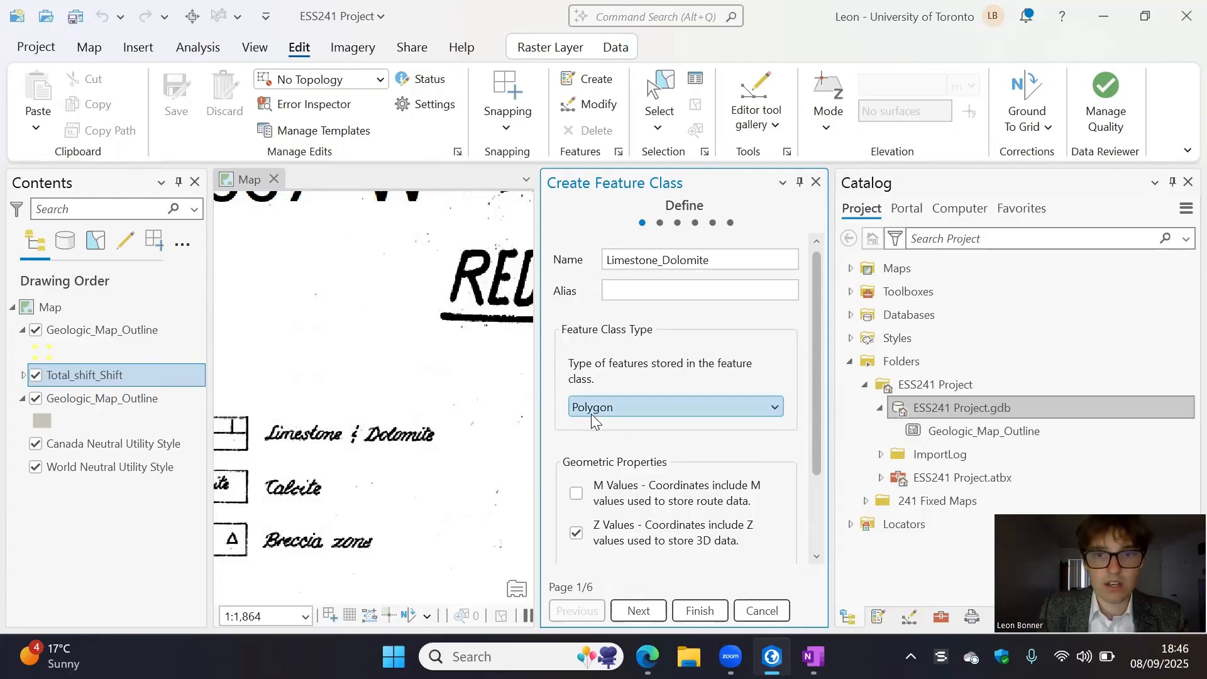
scroll(755, 407, "down", 1)
scroll(765, 406, "up", 1)
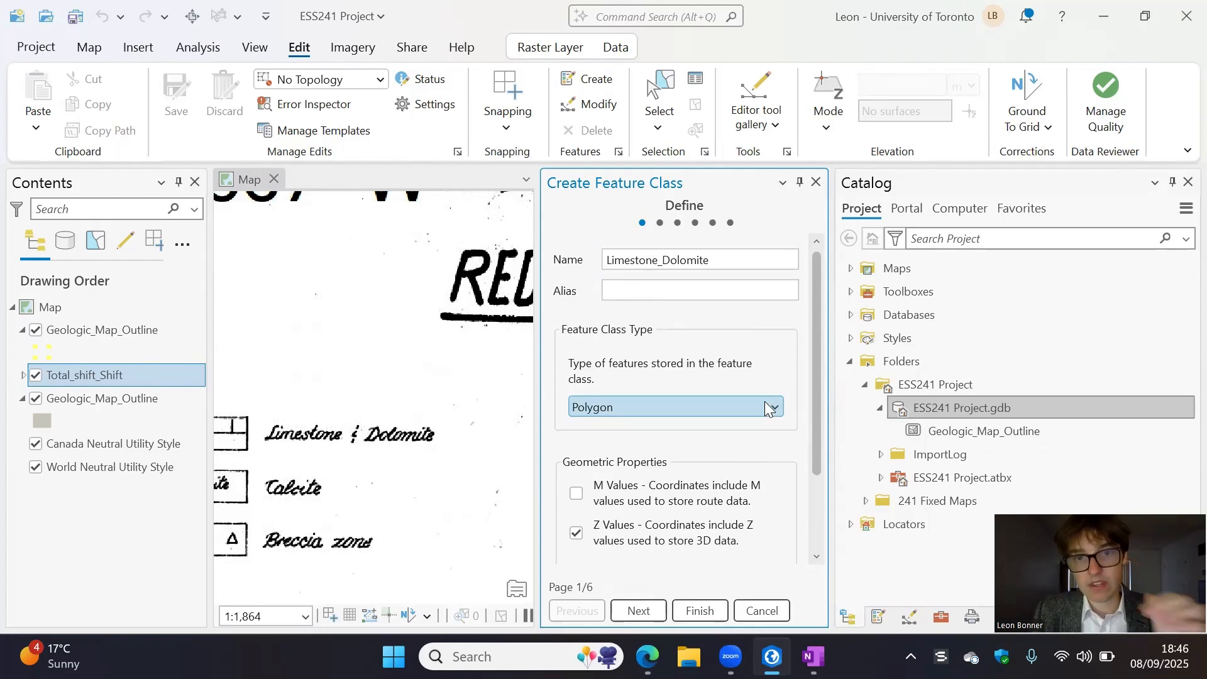
left_click(703, 607)
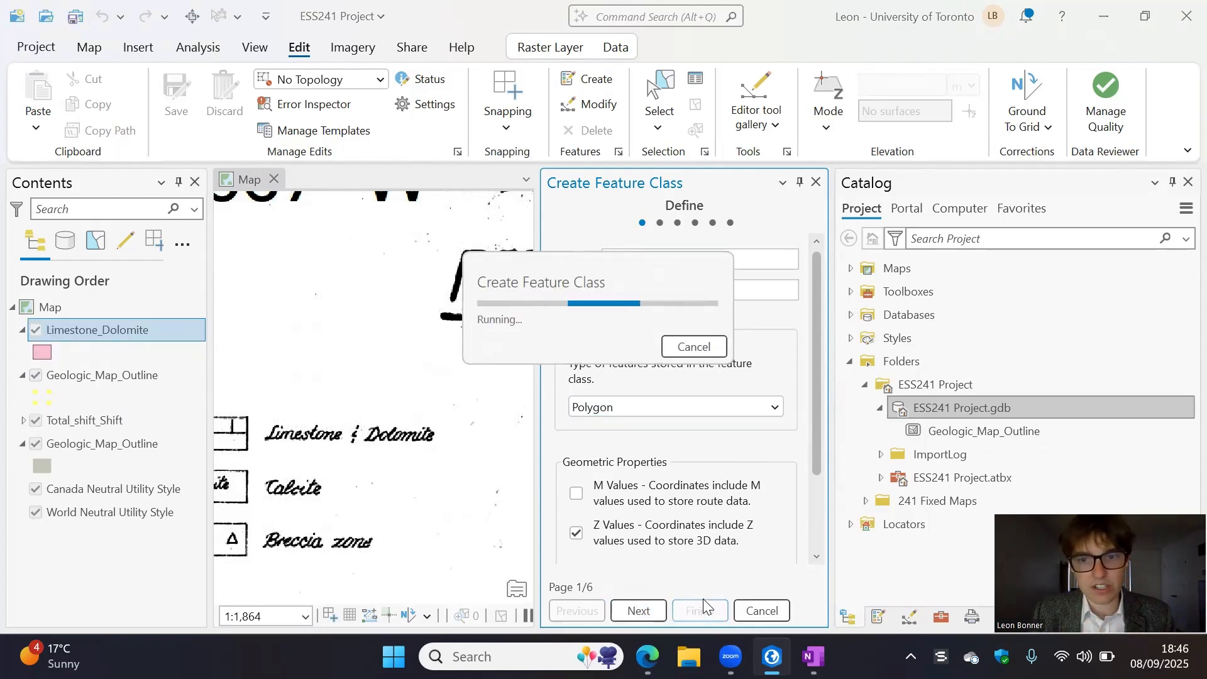
- Return to the claim map and activate polygon creation with the Limestone_Dolomite template, collapsing both Geologic_Map_Outline template groups
scroll(641, 432, "down", 5)
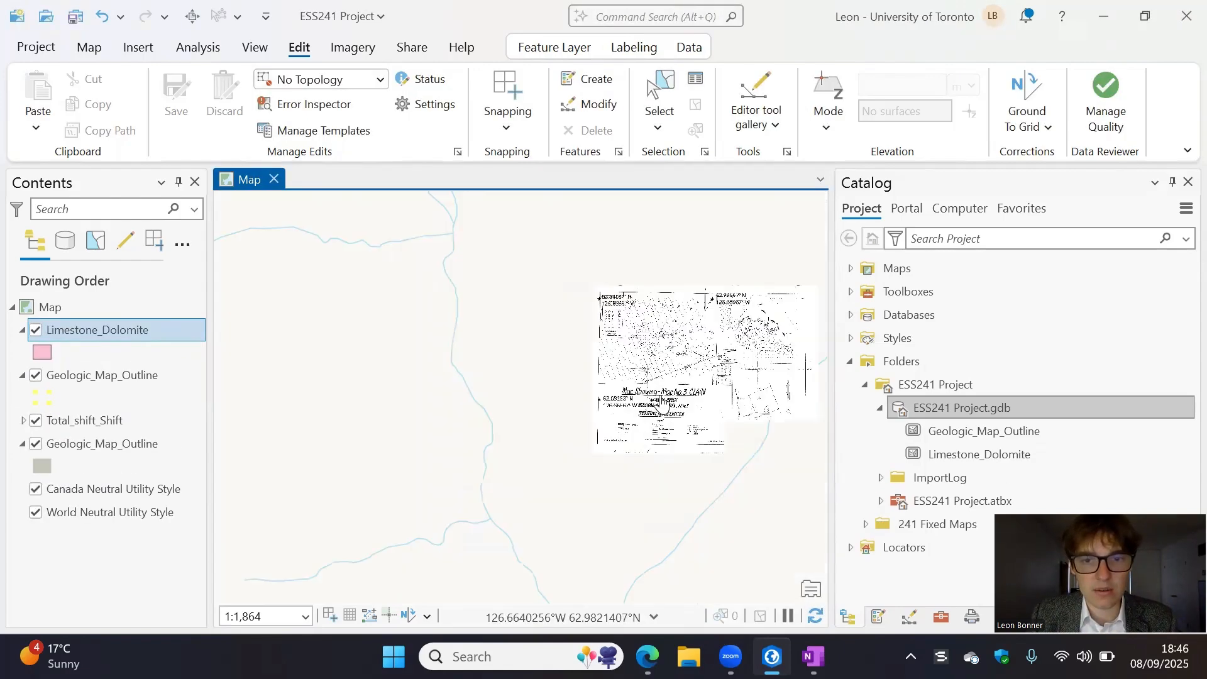
scroll(565, 406, "up", 2)
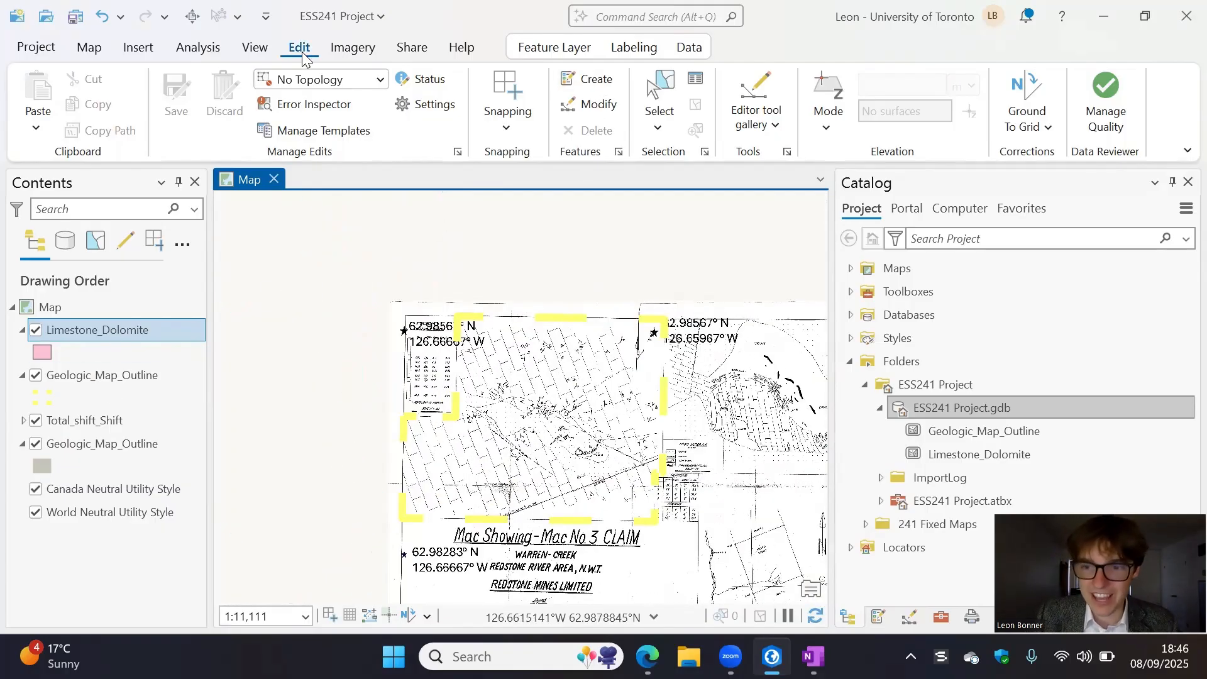
left_click(573, 88)
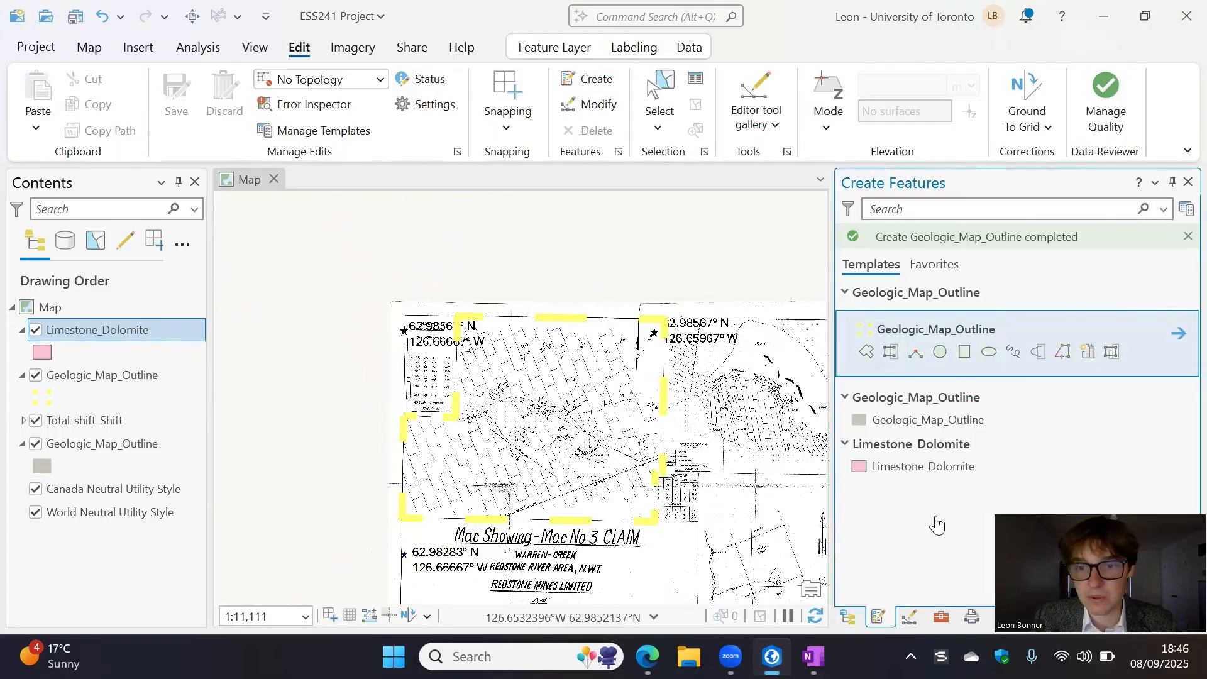
left_click(844, 399)
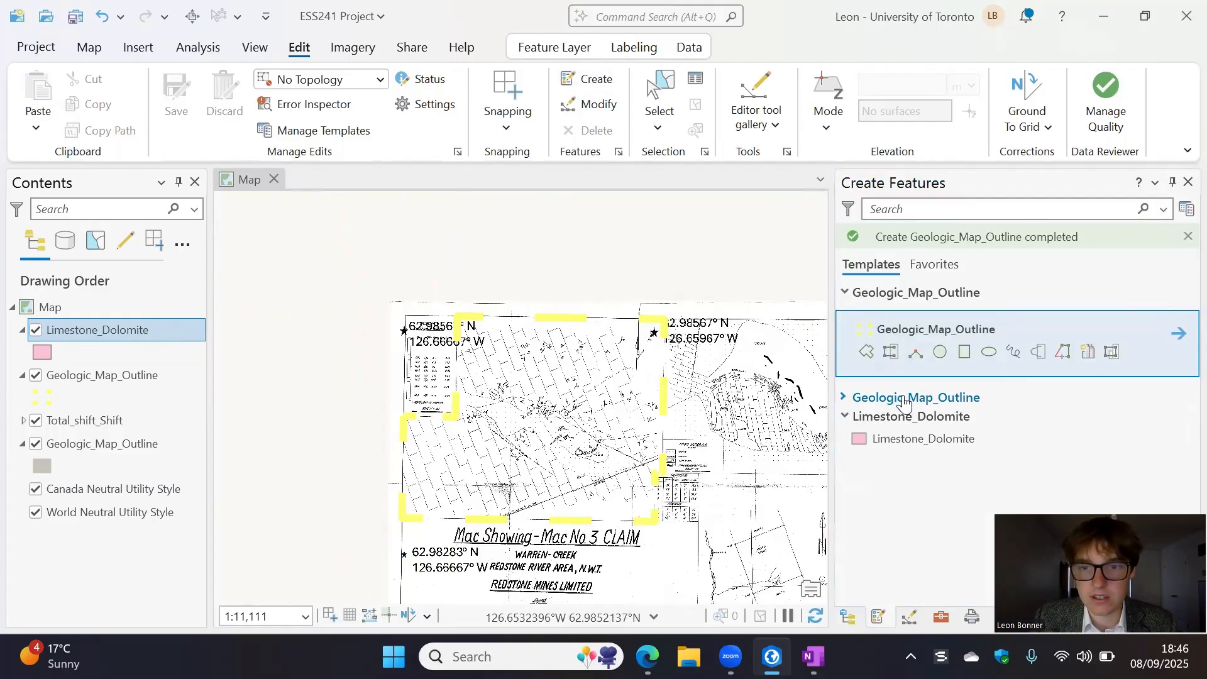
left_click(846, 296)
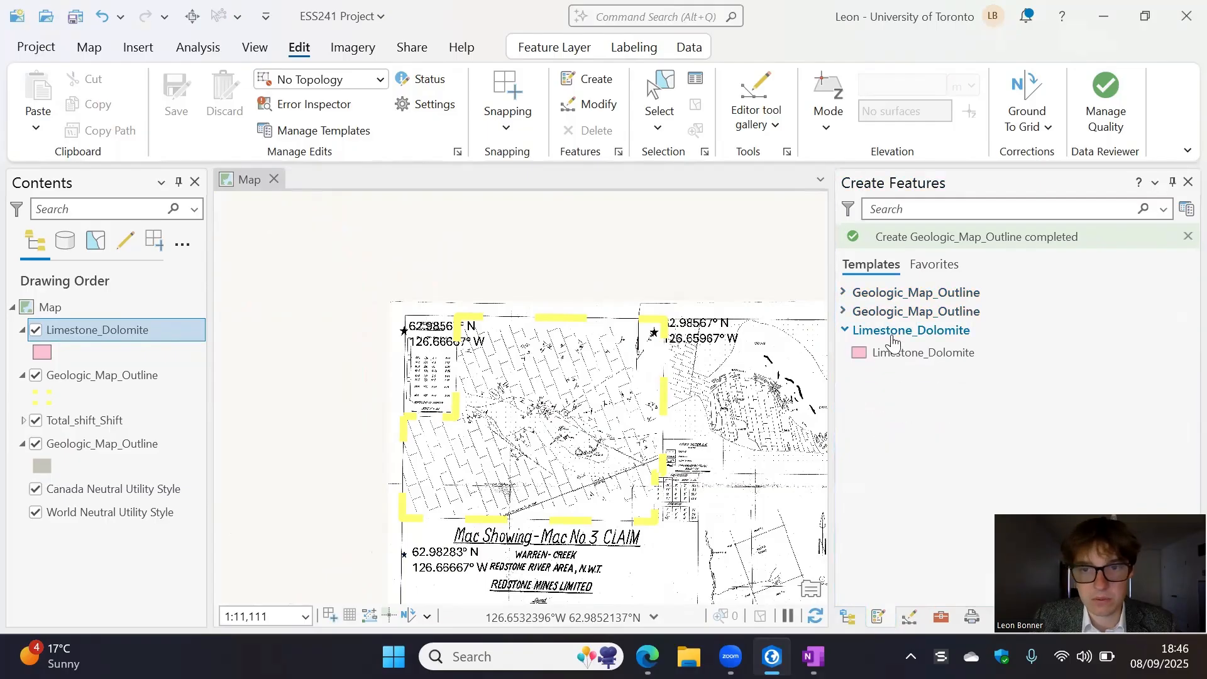
left_click(936, 352)
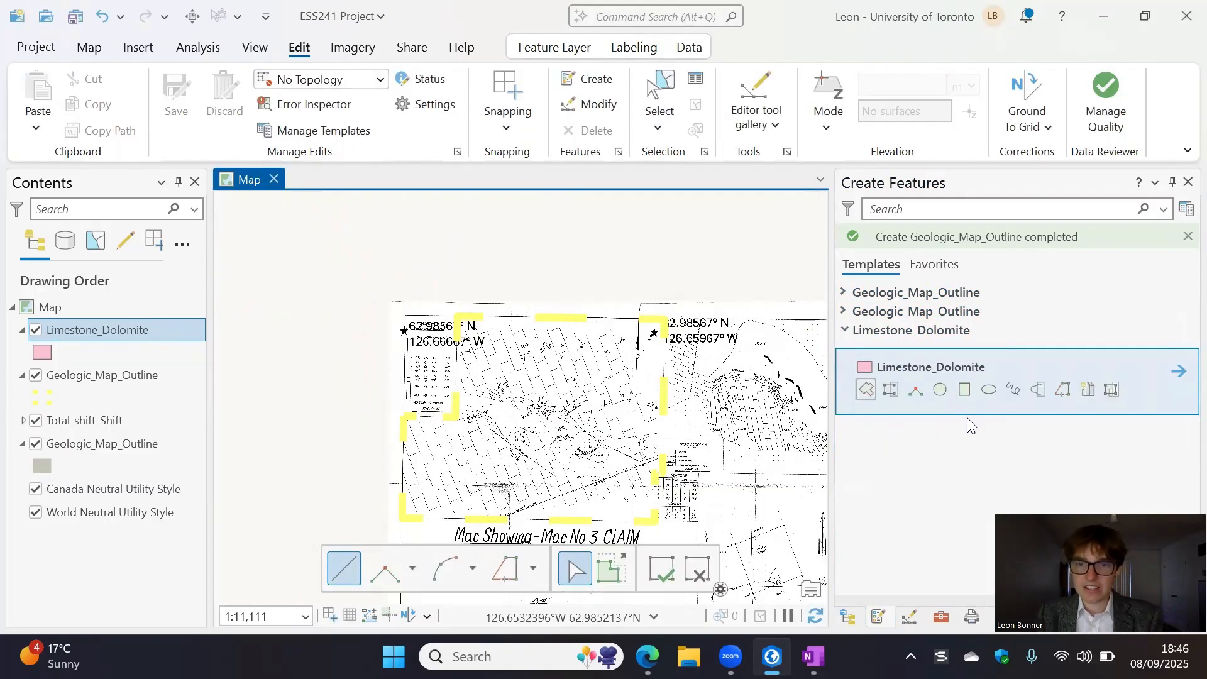
- Examine the dashed contacts bounding the limestone and dolomite around the dotted area in the middle of the claim map
scroll(519, 459, "up", 3)
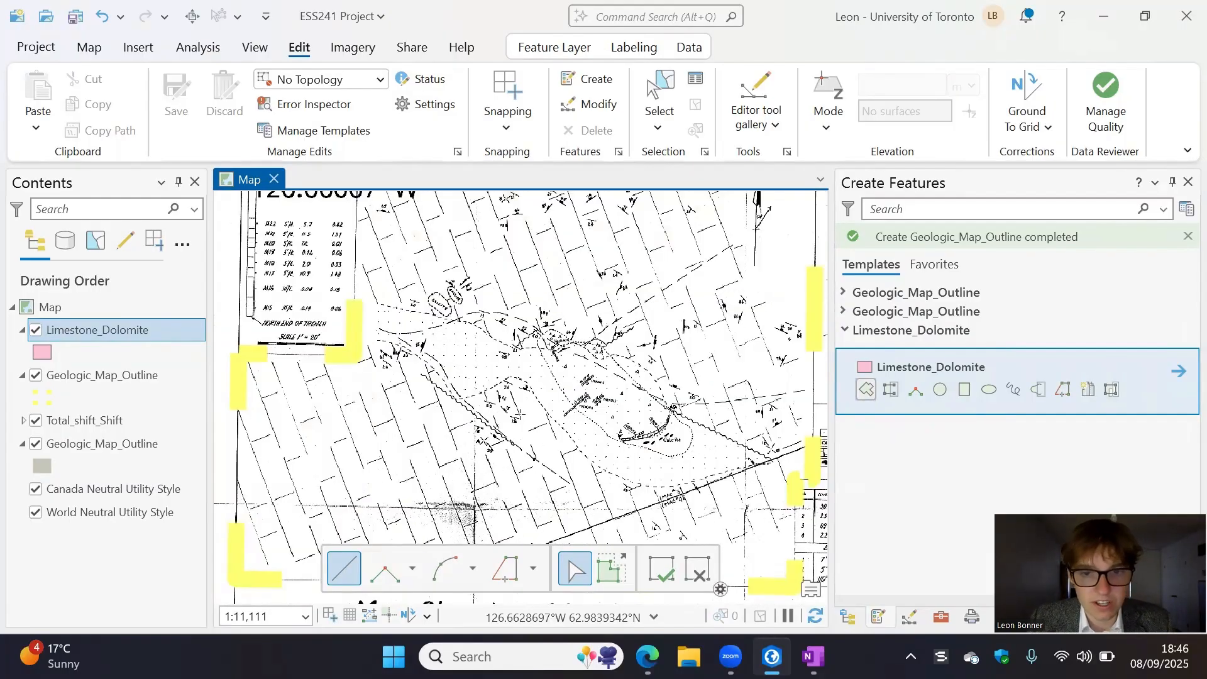
scroll(456, 373, "up", 2)
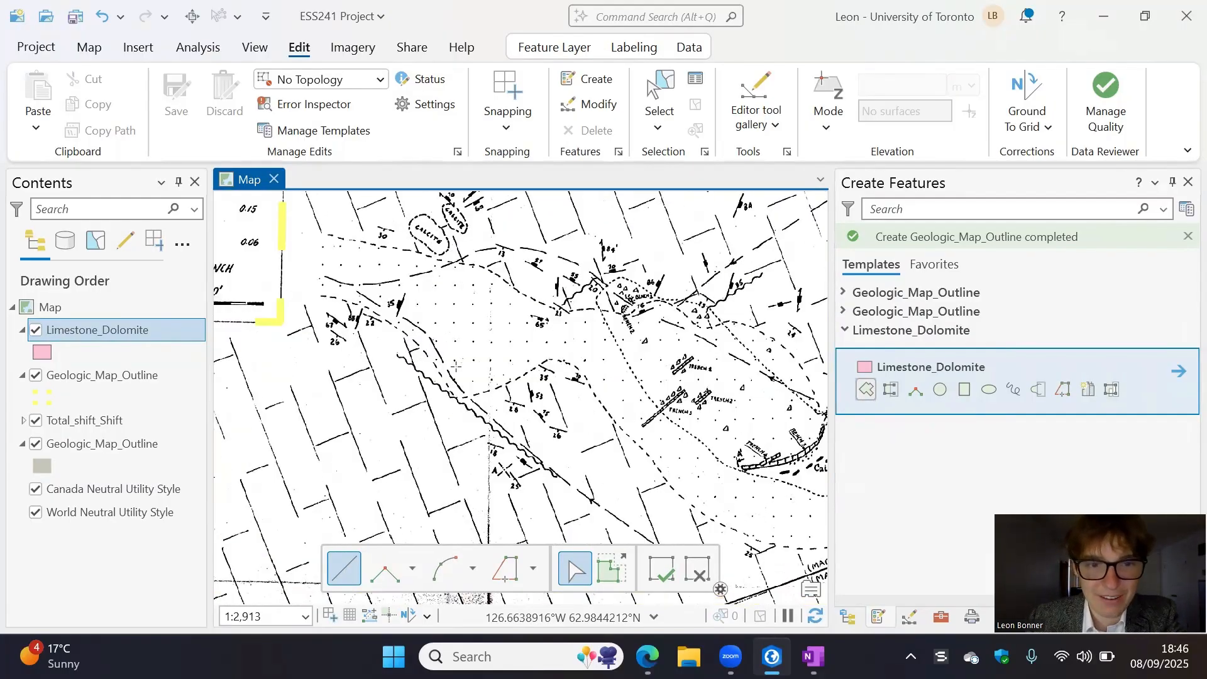
scroll(457, 366, "up", 4)
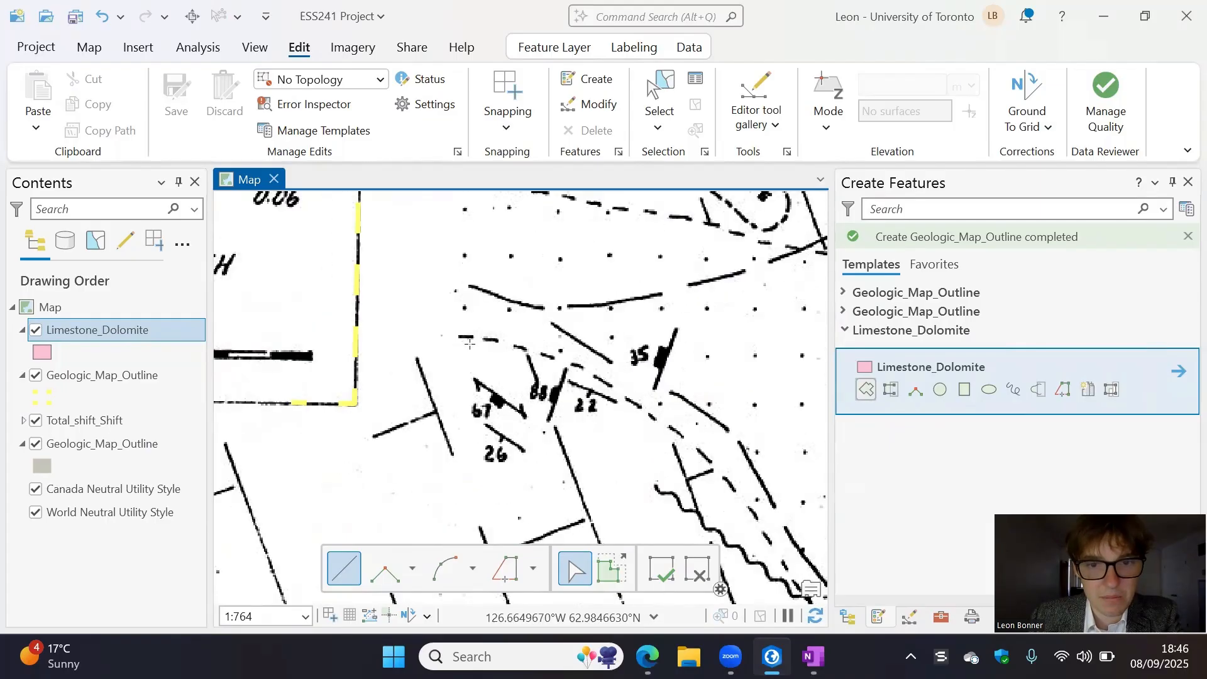
scroll(477, 362, "down", 3)
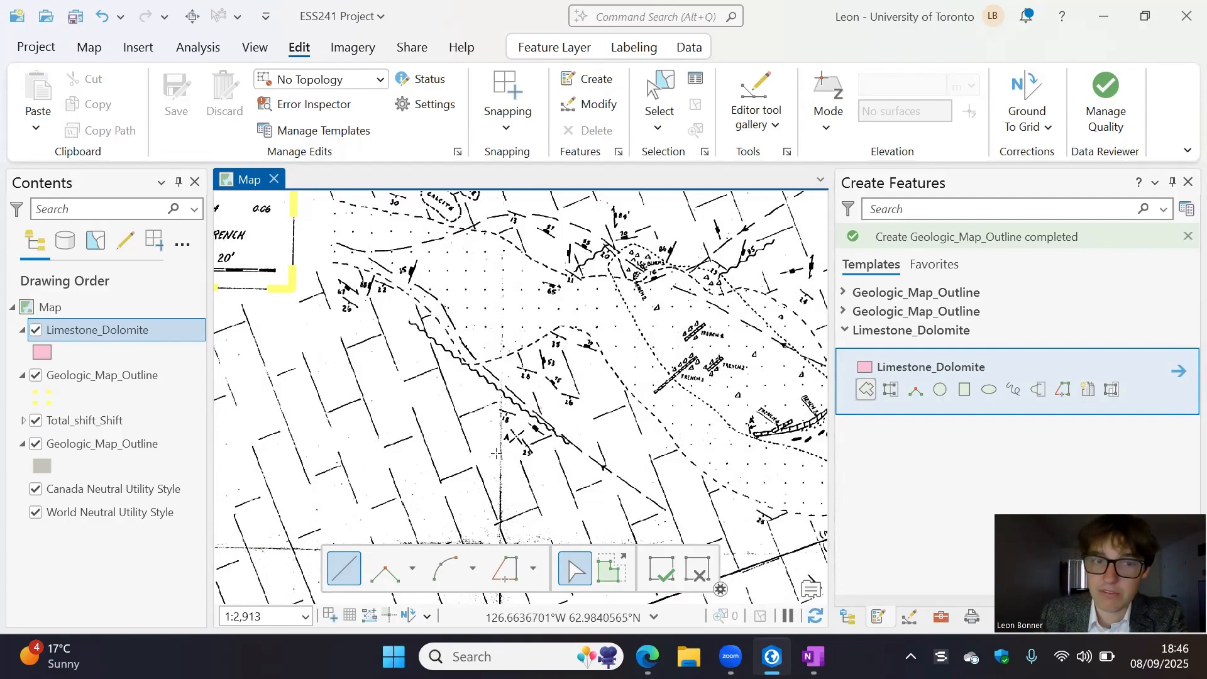
mouse_move(568, 343)
left_mouse_down()
mouse_move(641, 374)
mouse_move(651, 327)
left_mouse_up()
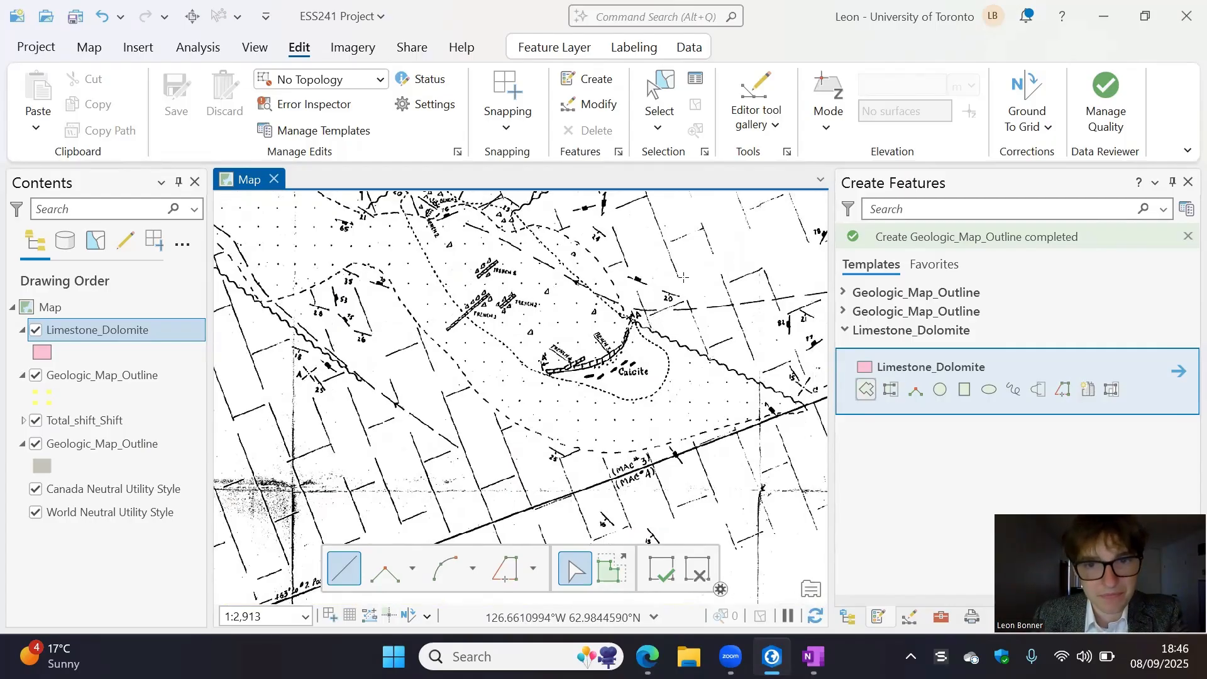
key("Up")
key("Left")
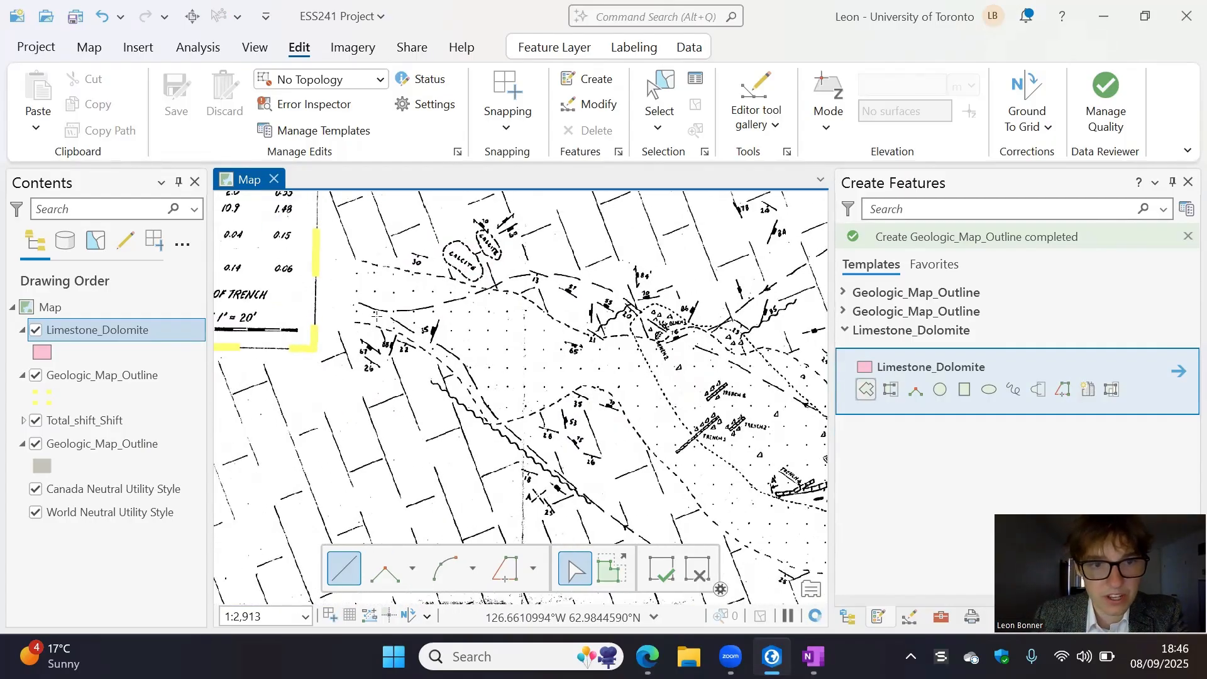
- Trace the Limestone_Dolomite polygon along the dotted area's southern dashed contact, from its west end southeast past the 22 dip symbol
scroll(377, 316, "up", 5)
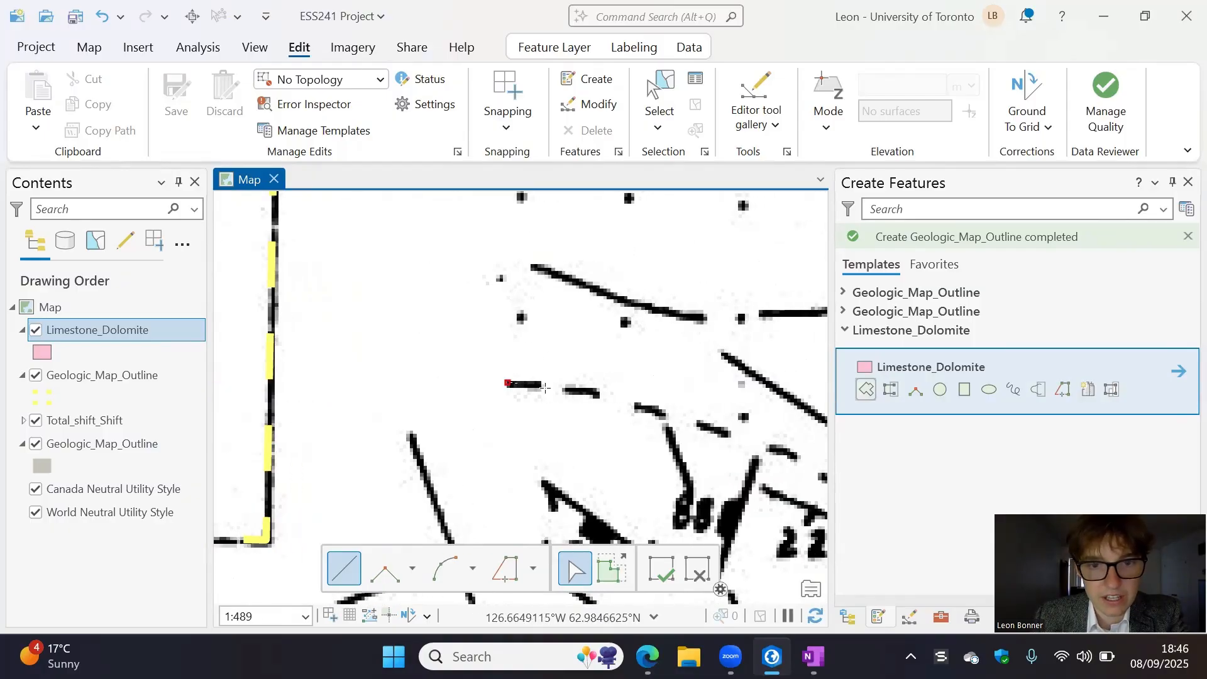
left_click(594, 395)
key("Right")
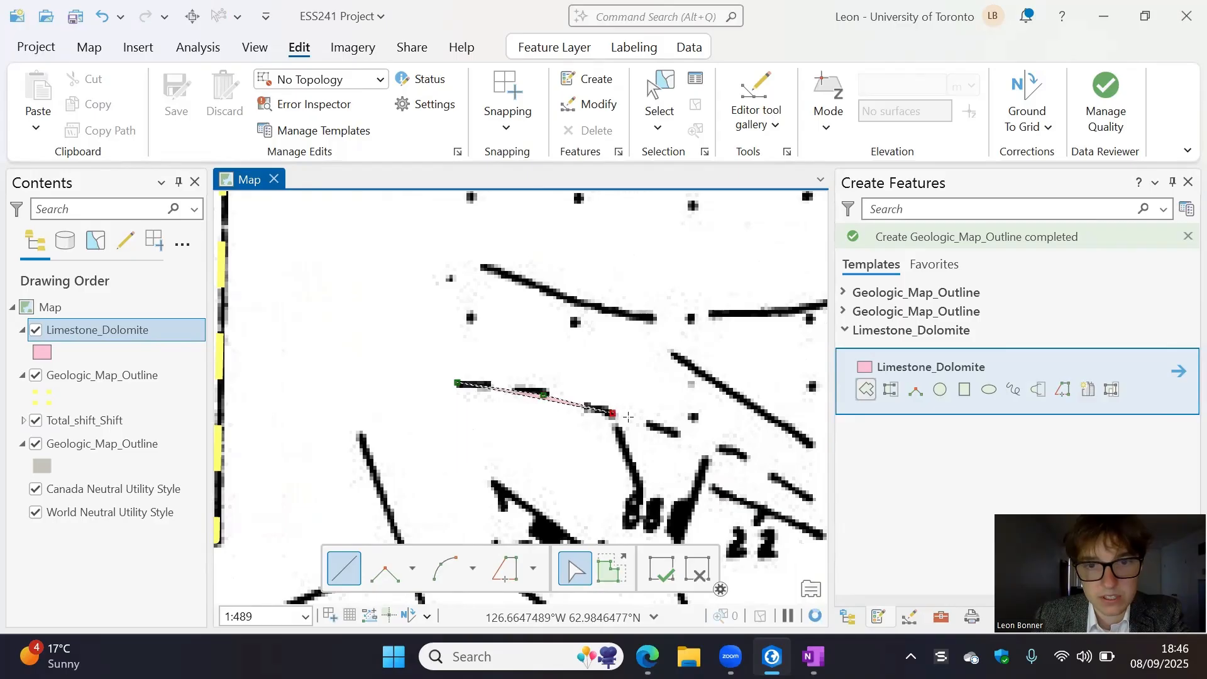
left_click(612, 414)
key("Right")
left_click(627, 433)
key("Right")
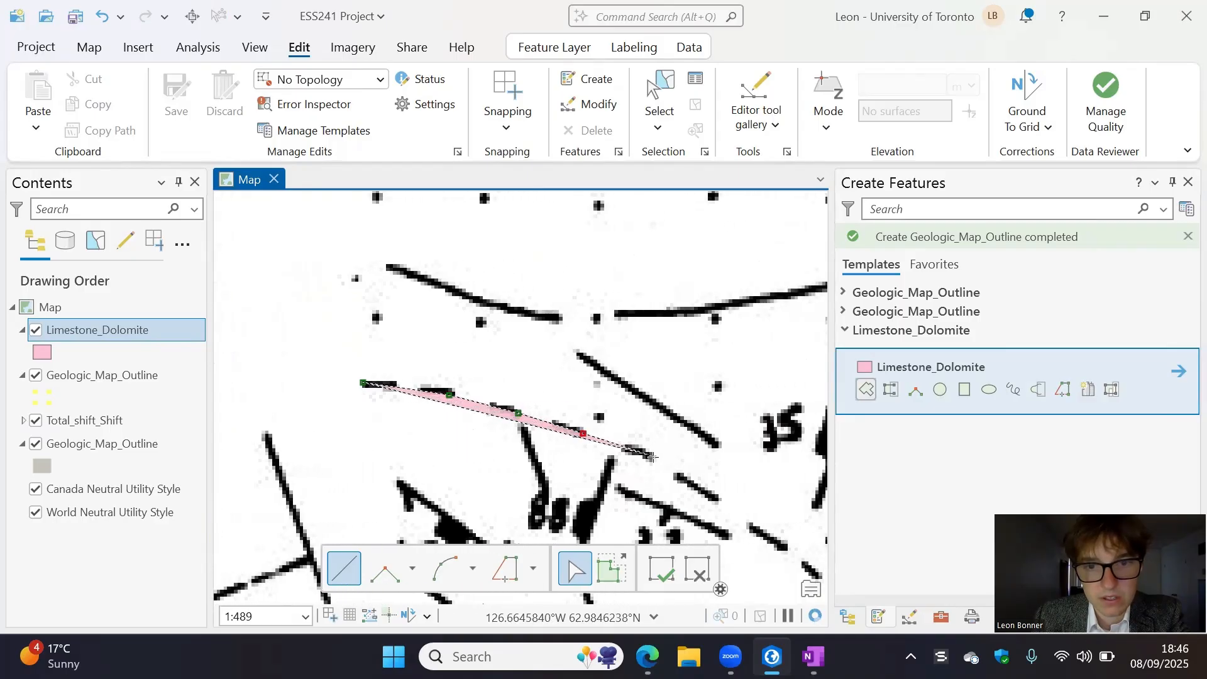
left_click(652, 457)
key("Right")
left_click(672, 501)
key("Right")
key("Down")
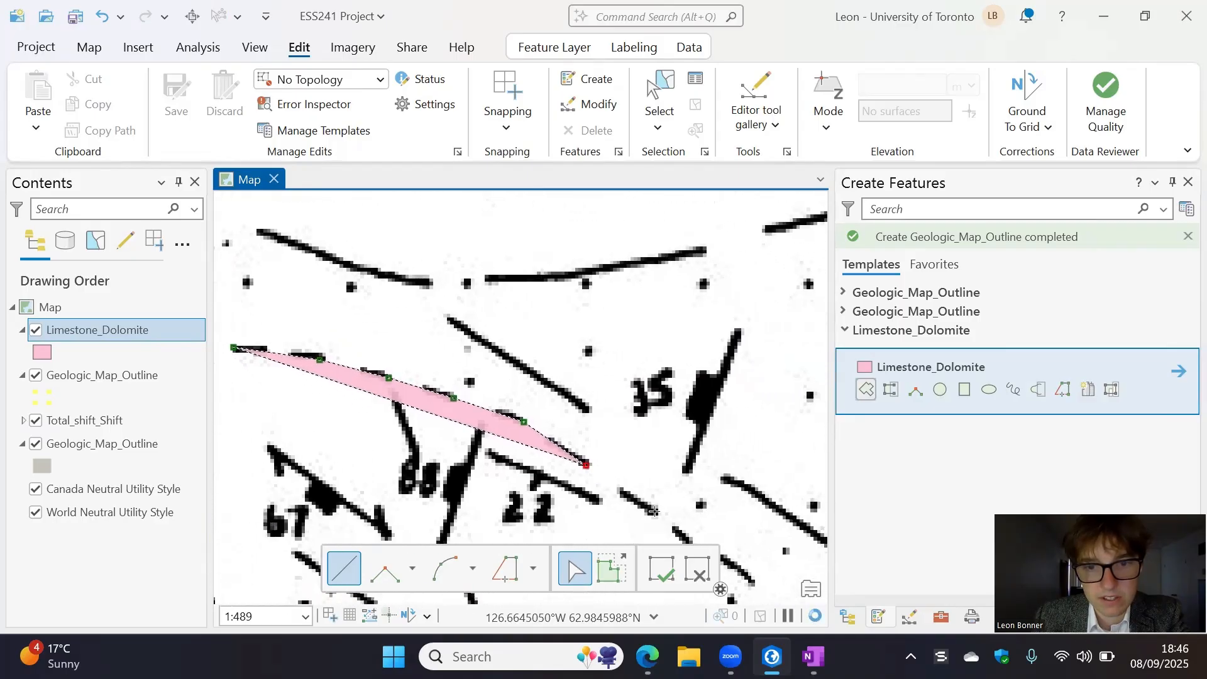
left_click(654, 511)
key("Right")
key("Down")
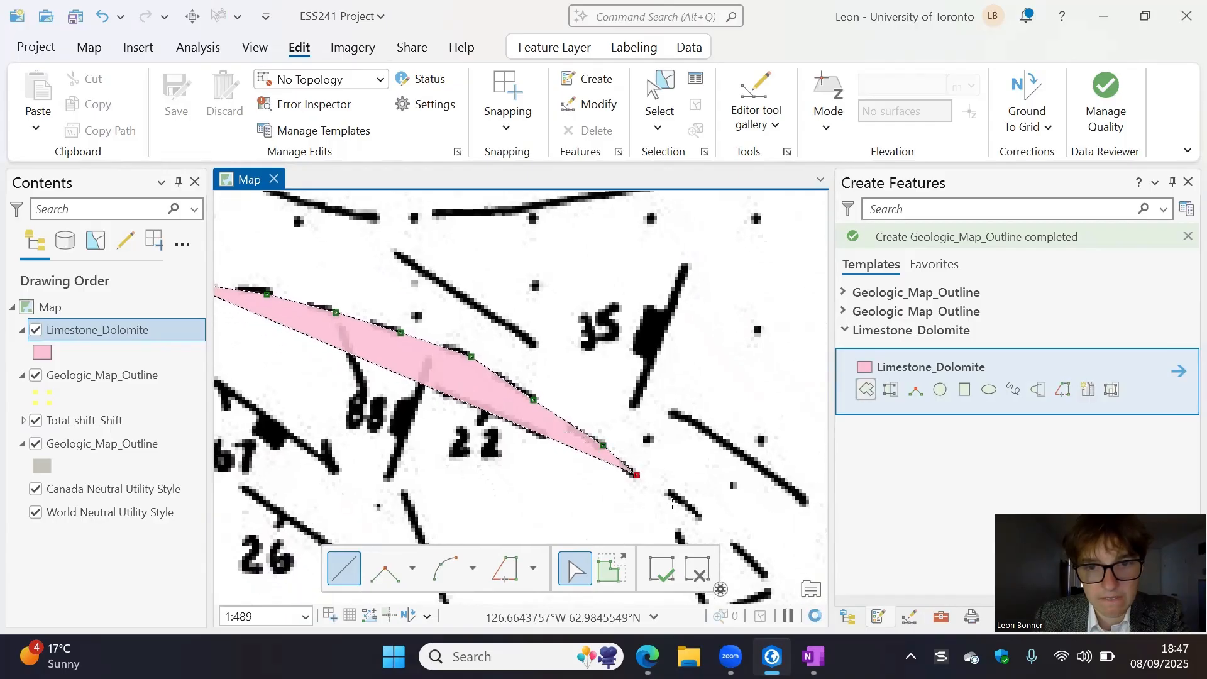
- Continue adding vertices on each dash of the contact as it curves southeast, alongside the upper end of the wavy fault line
key("Right")
key("Down")
left_click(656, 478)
key("Right")
key("Down")
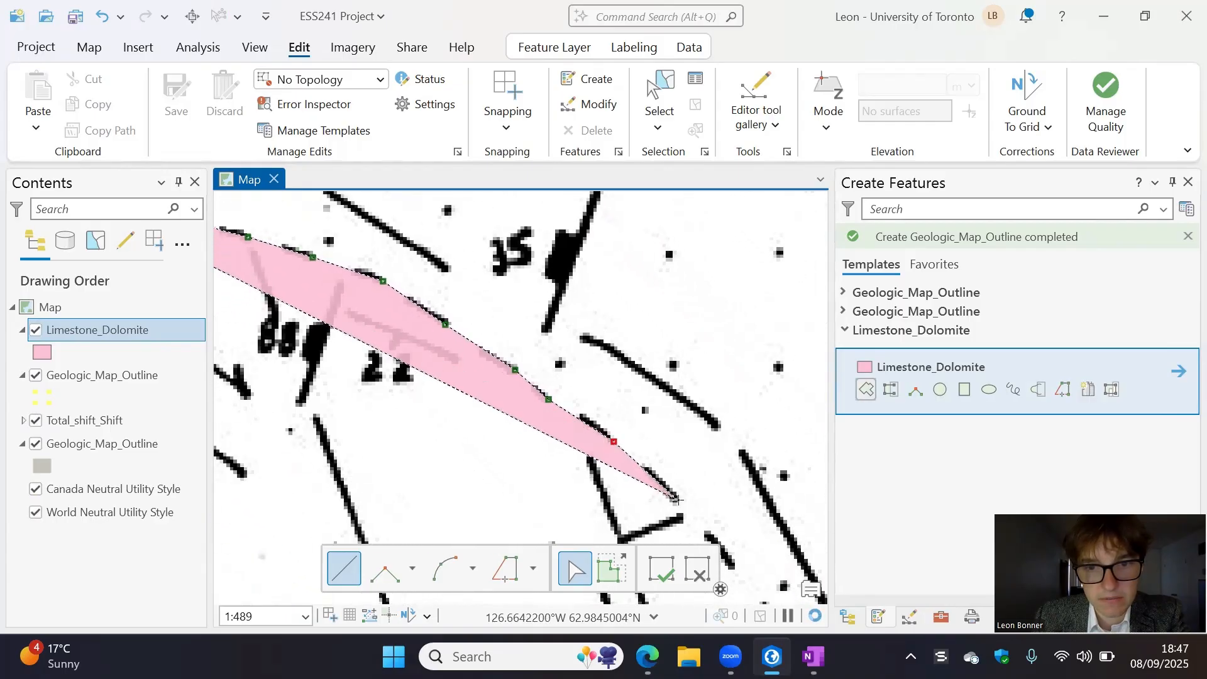
left_click(679, 501)
key("Right")
key("Down")
left_click(679, 510)
key("Right")
key("Down")
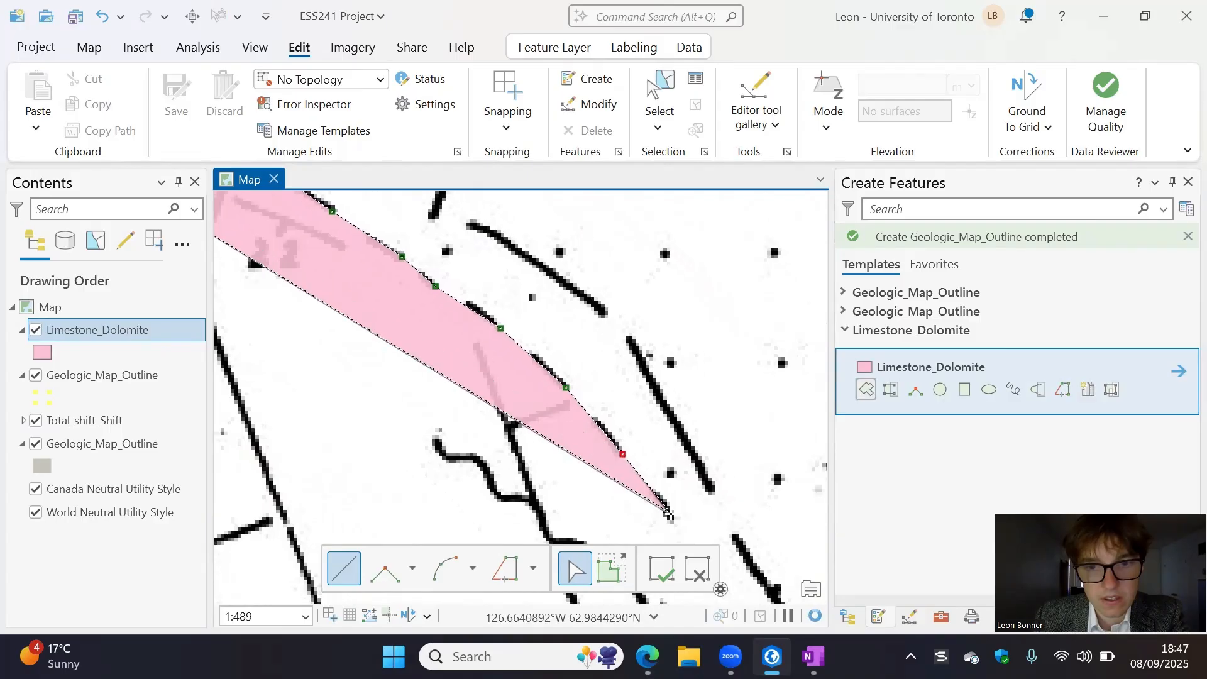
left_click(669, 515)
key("Right")
key("Down")
left_click(642, 502)
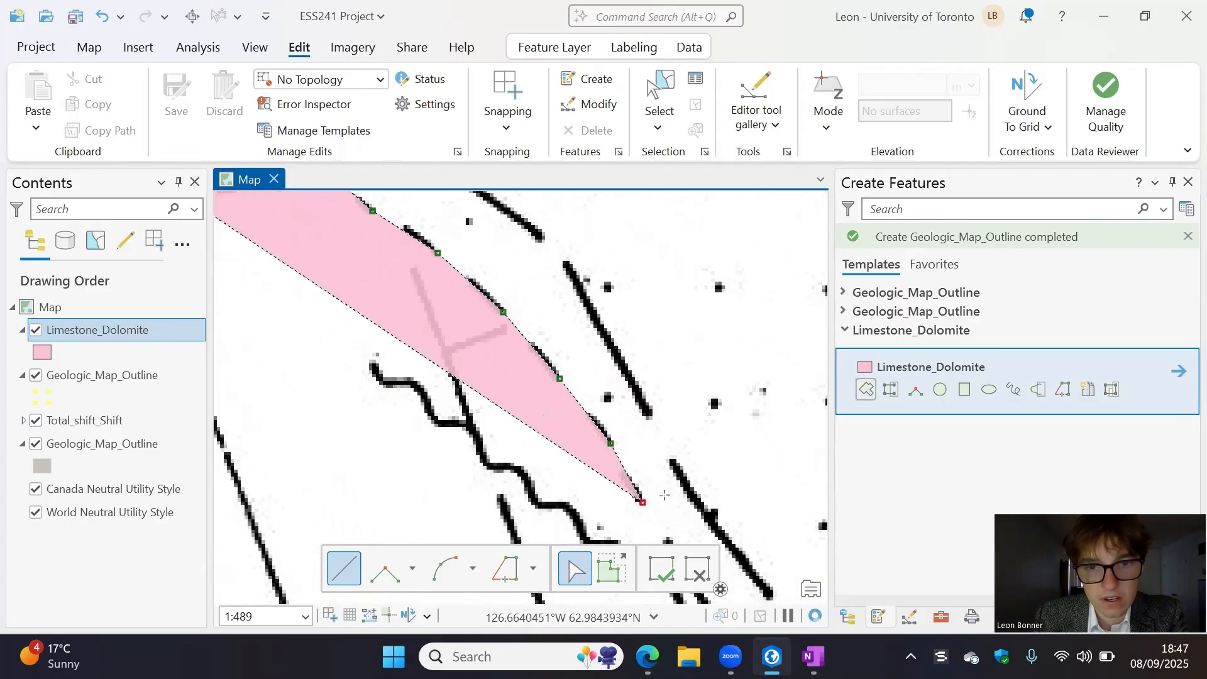
- Trace the rest of the dotted area's southern contact, around its pointed corner and the 35 dip symbol to the MAC #3/MAC #4 label
scroll(665, 495, "down", 3)
key("Right")
key("Down")
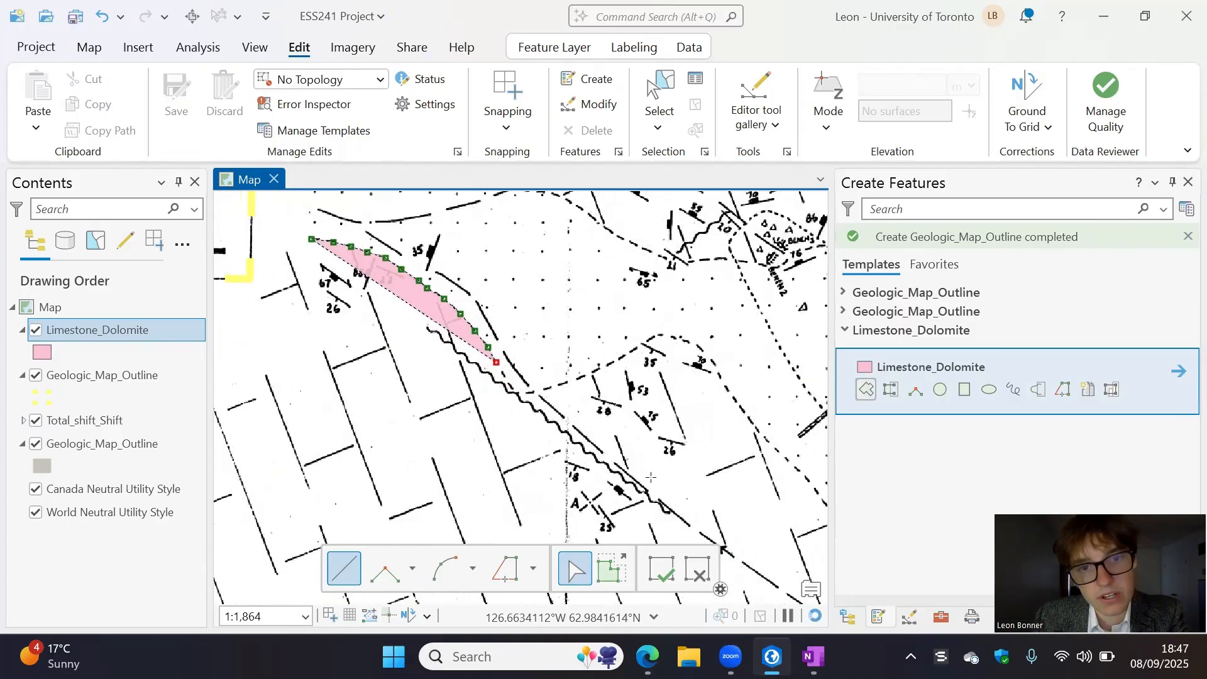
scroll(651, 478, "down", 3)
left_click_drag(651, 478, 506, 402)
scroll(505, 403, "up", 2)
left_click_drag(445, 344, 463, 369)
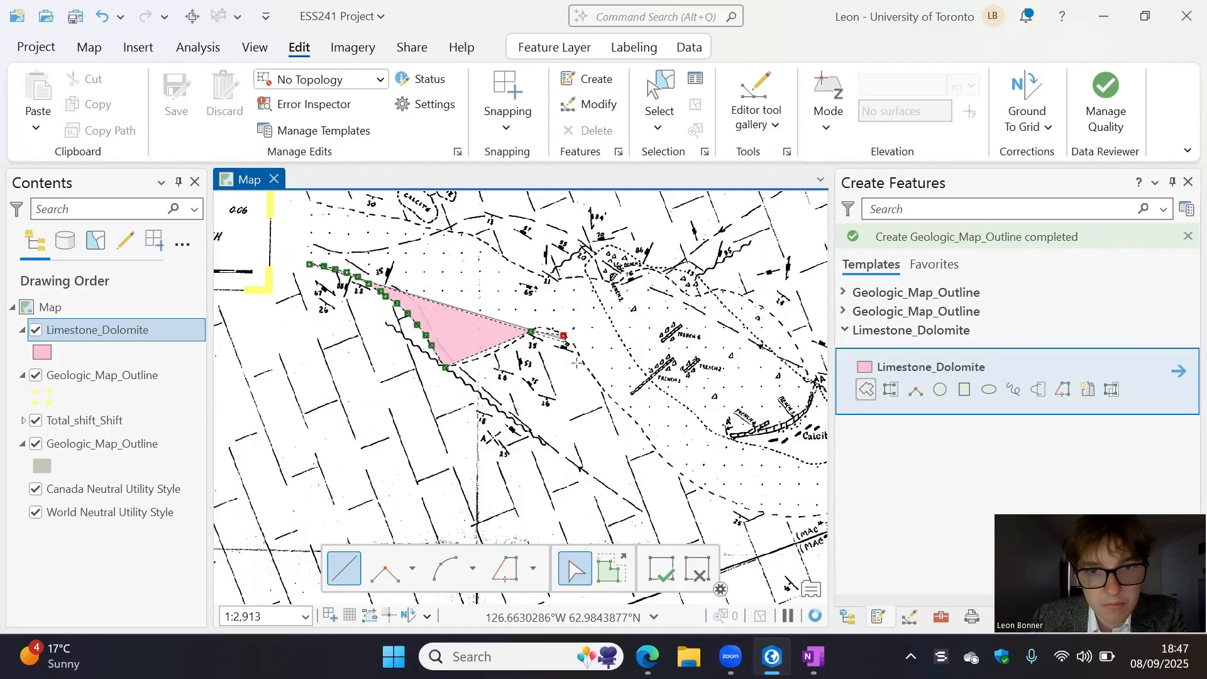
scroll(654, 437, "down", 2)
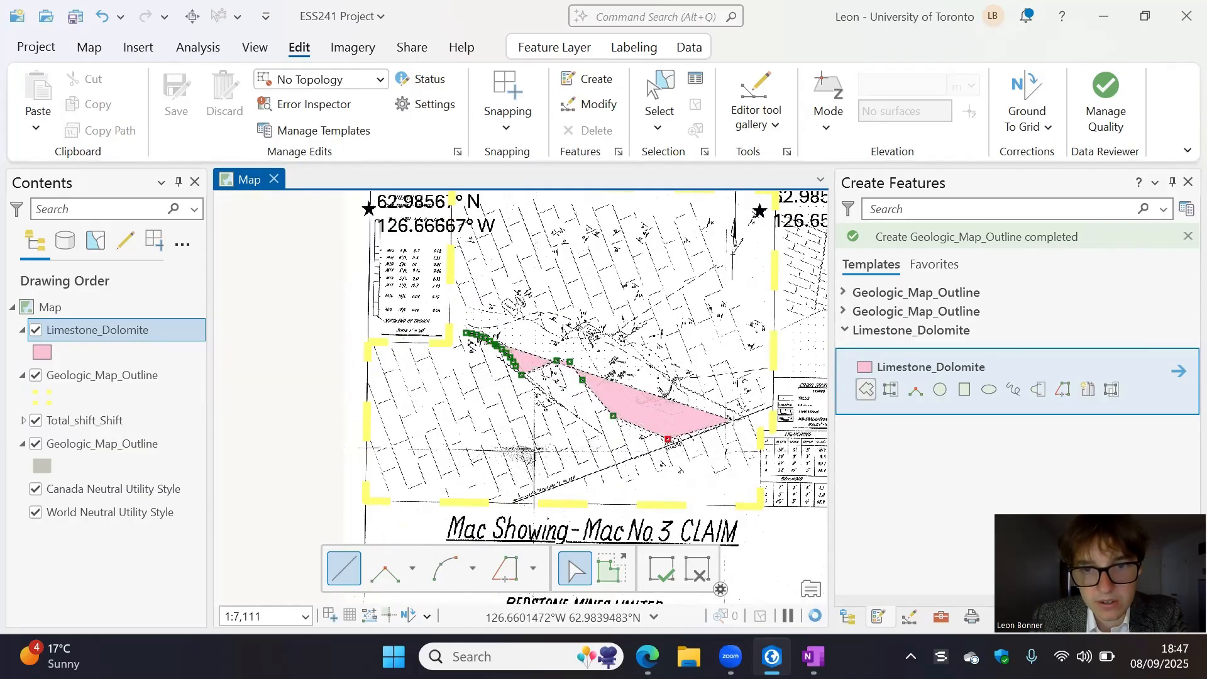
- Place the vertex at the dotted area's eastern tip and trace its boundary back northwest along the wavy fault and dashed contact above the trenches
scroll(654, 439, "up", 3)
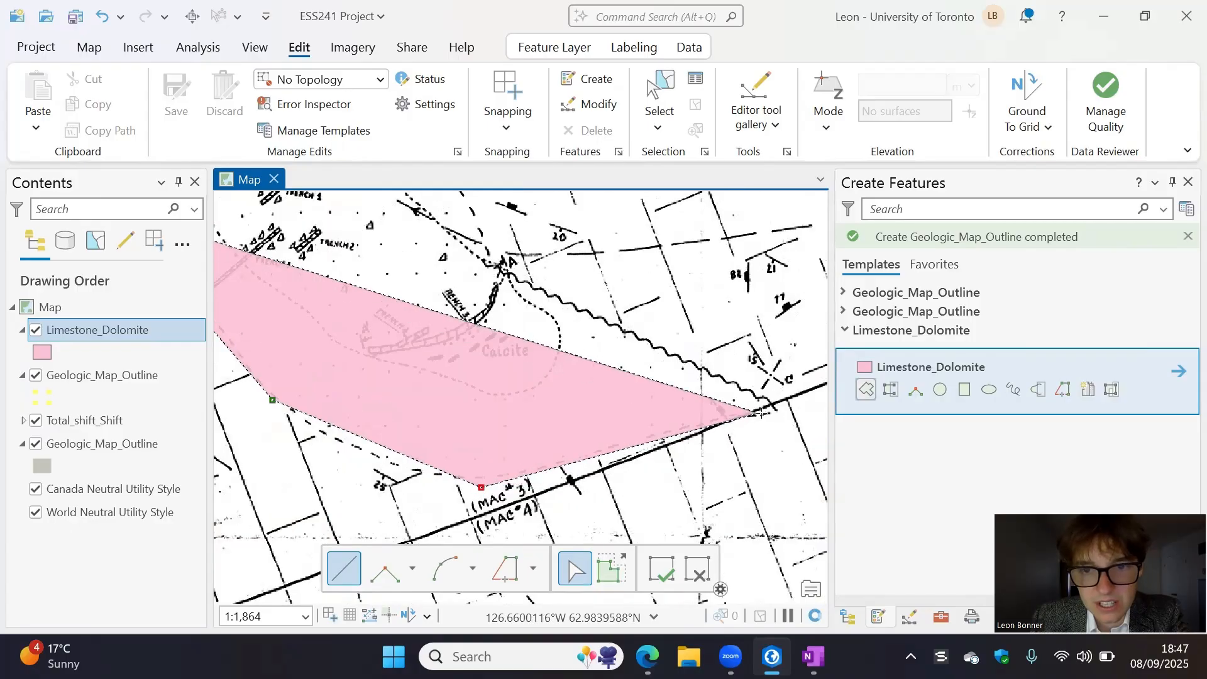
left_click(771, 412)
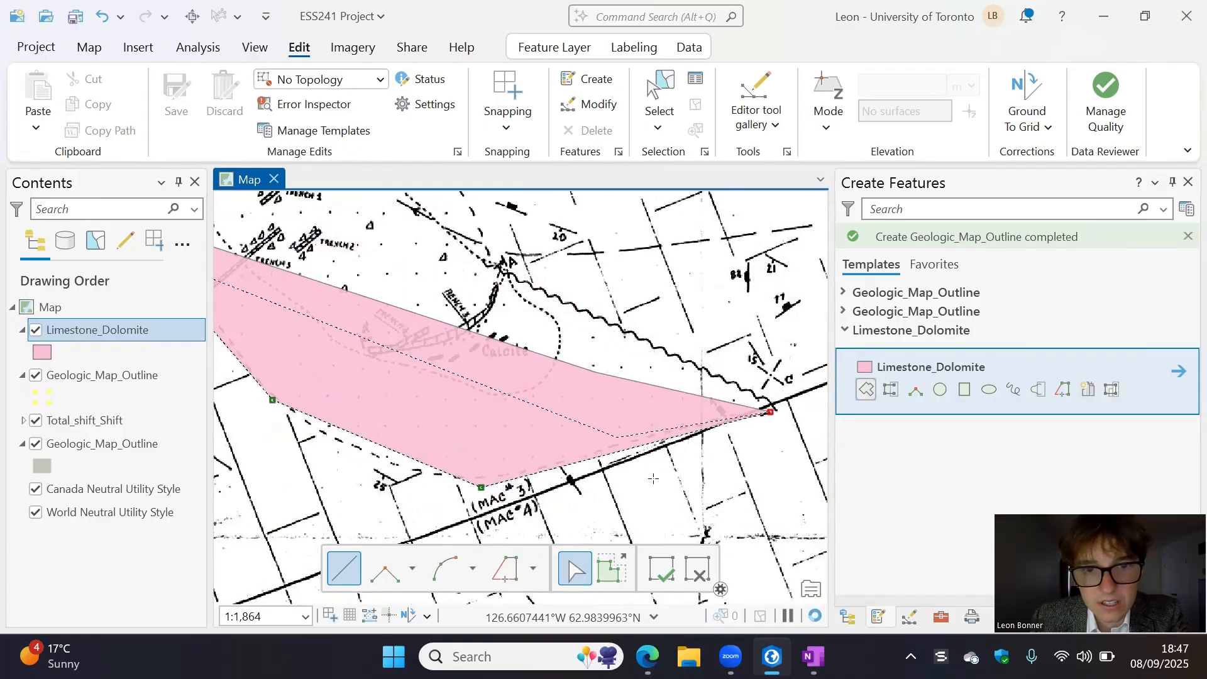
scroll(522, 283, "down", 2)
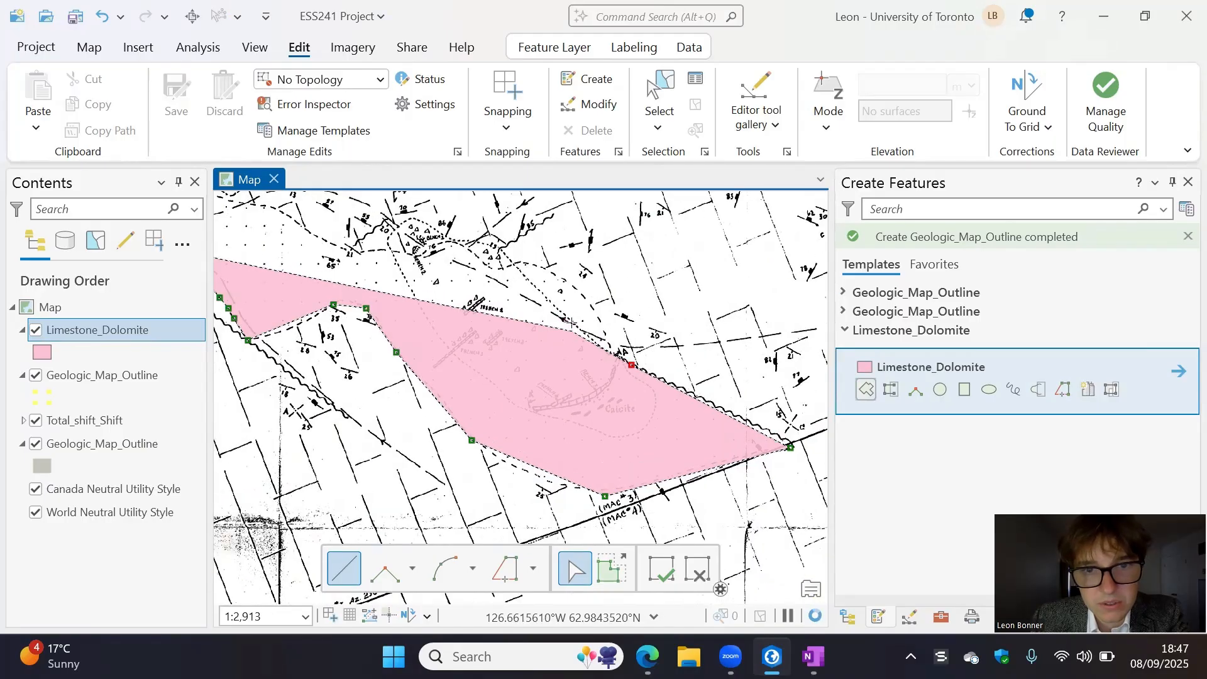
left_click(593, 309)
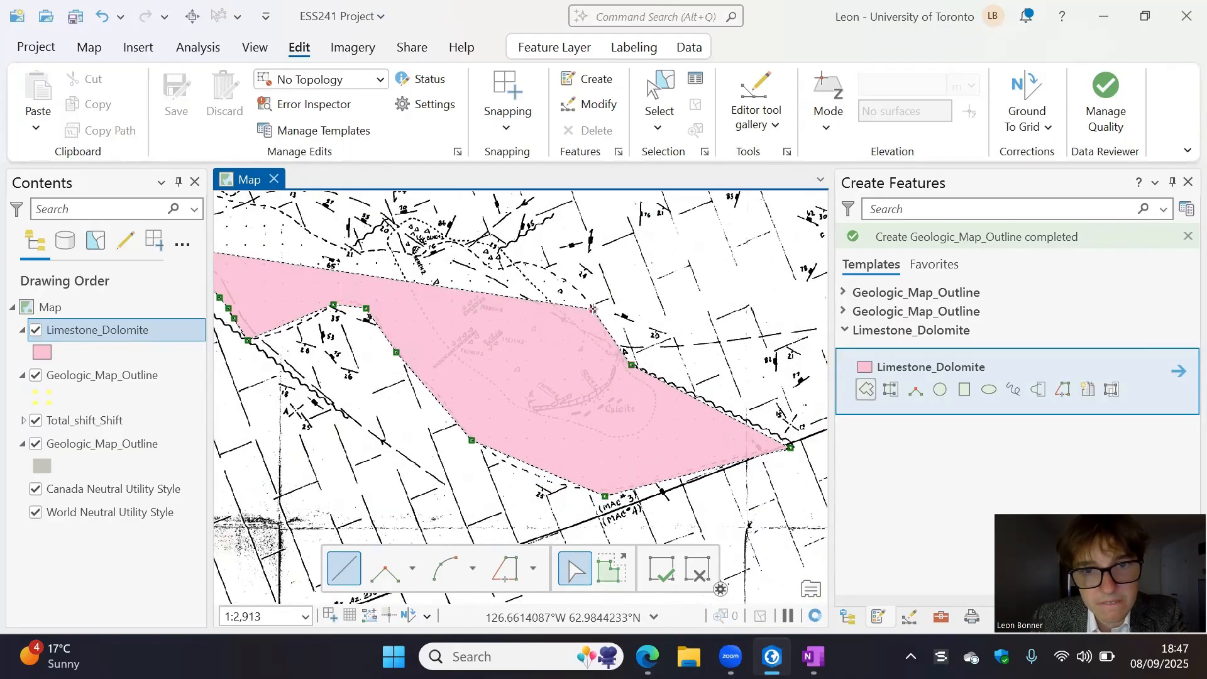
left_click(539, 267)
left_click_drag(512, 269, 593, 338)
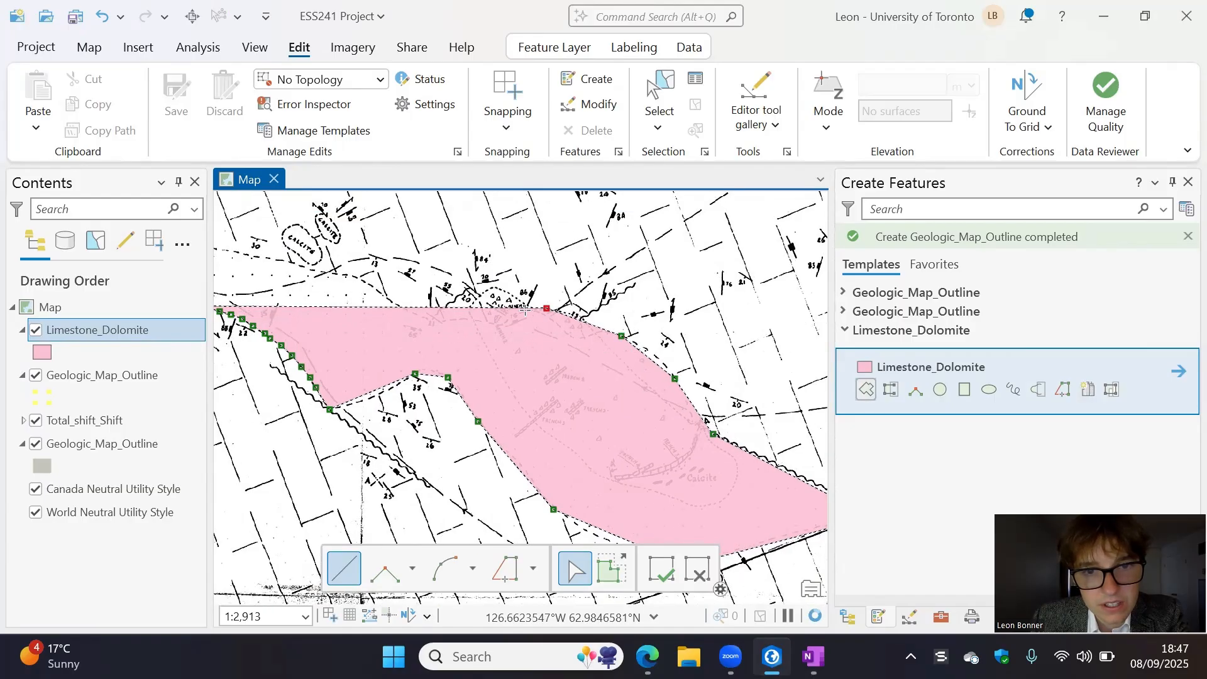
left_click(496, 288)
left_click_drag(532, 346, 602, 396)
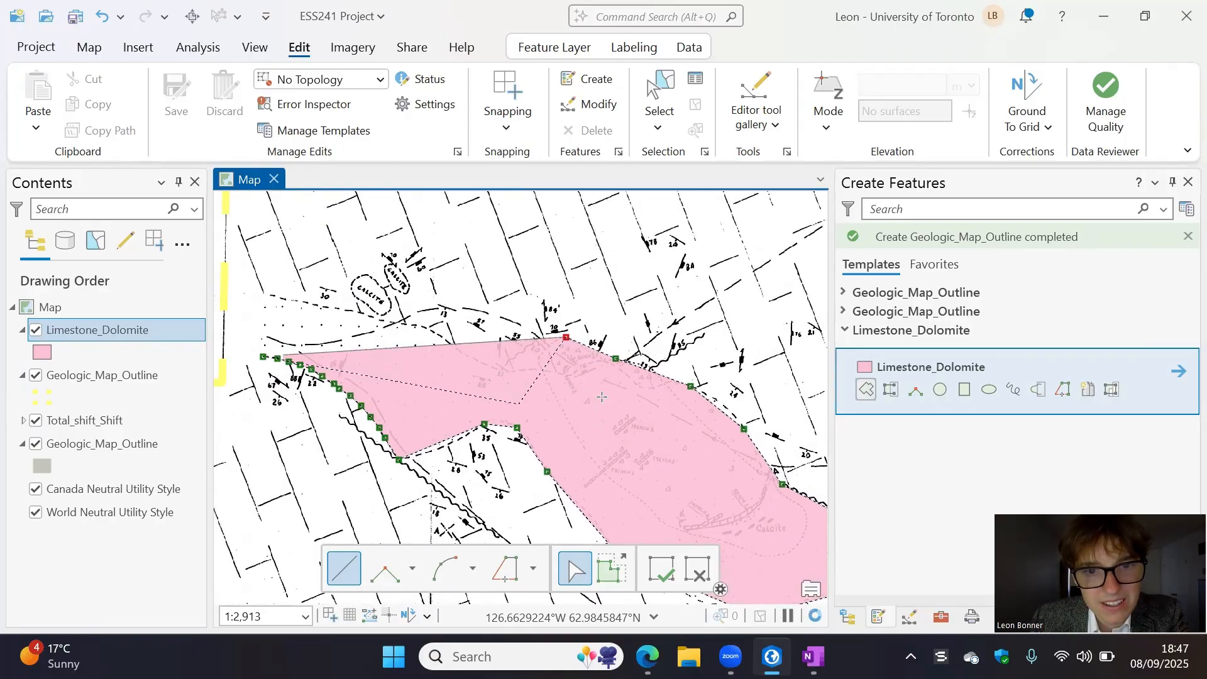
- Trace around the small zigzag fault and along the northern contact below the calcite bodies, west to the yellow map outline
left_click(545, 354)
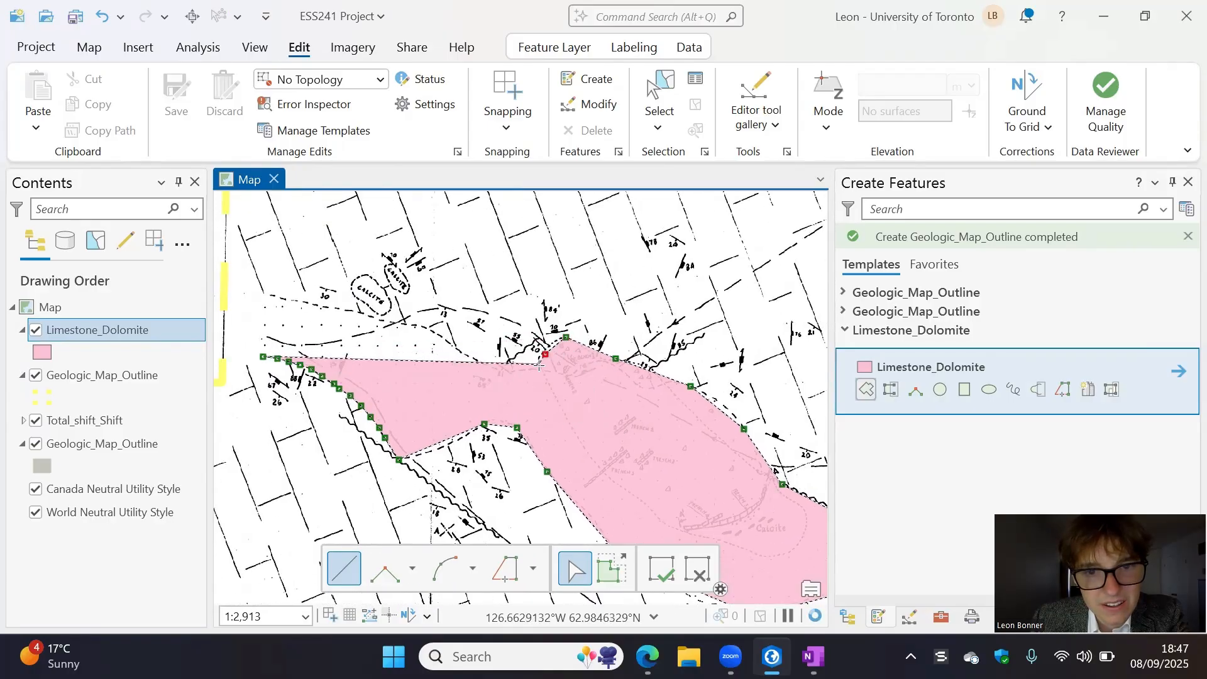
left_click(541, 370)
left_click(510, 371)
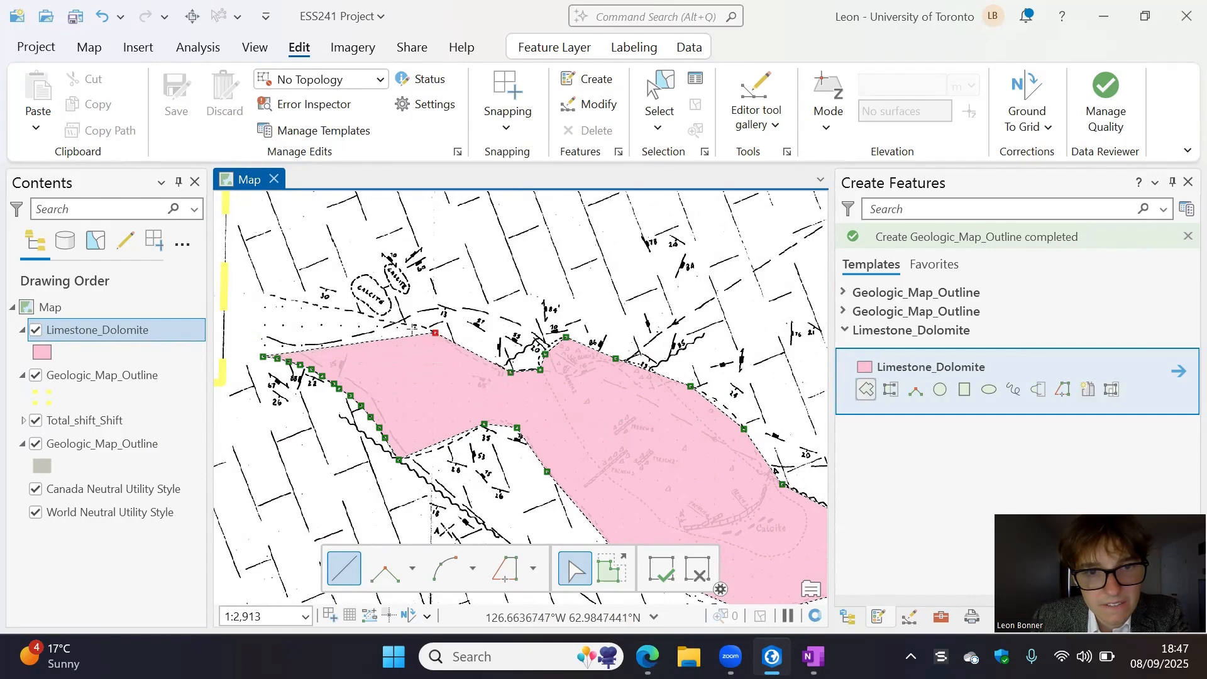
left_click_drag(281, 285, 349, 337)
left_click_drag(314, 233, 381, 342)
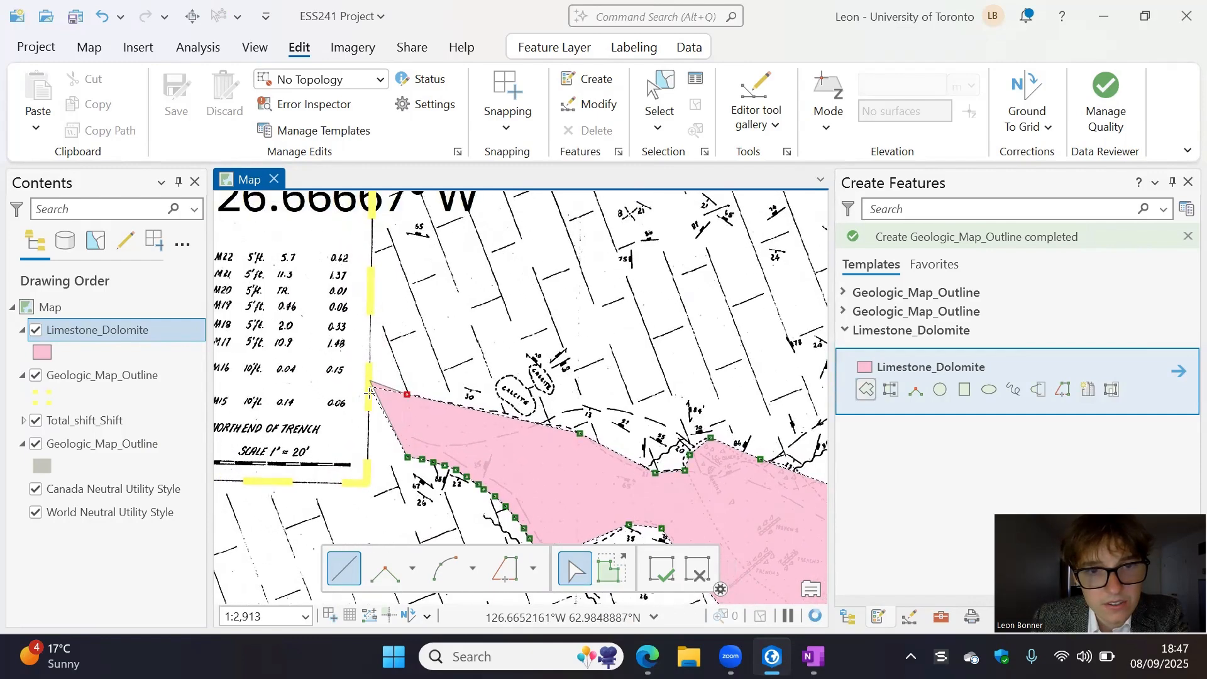
left_click_drag(368, 392, 400, 548)
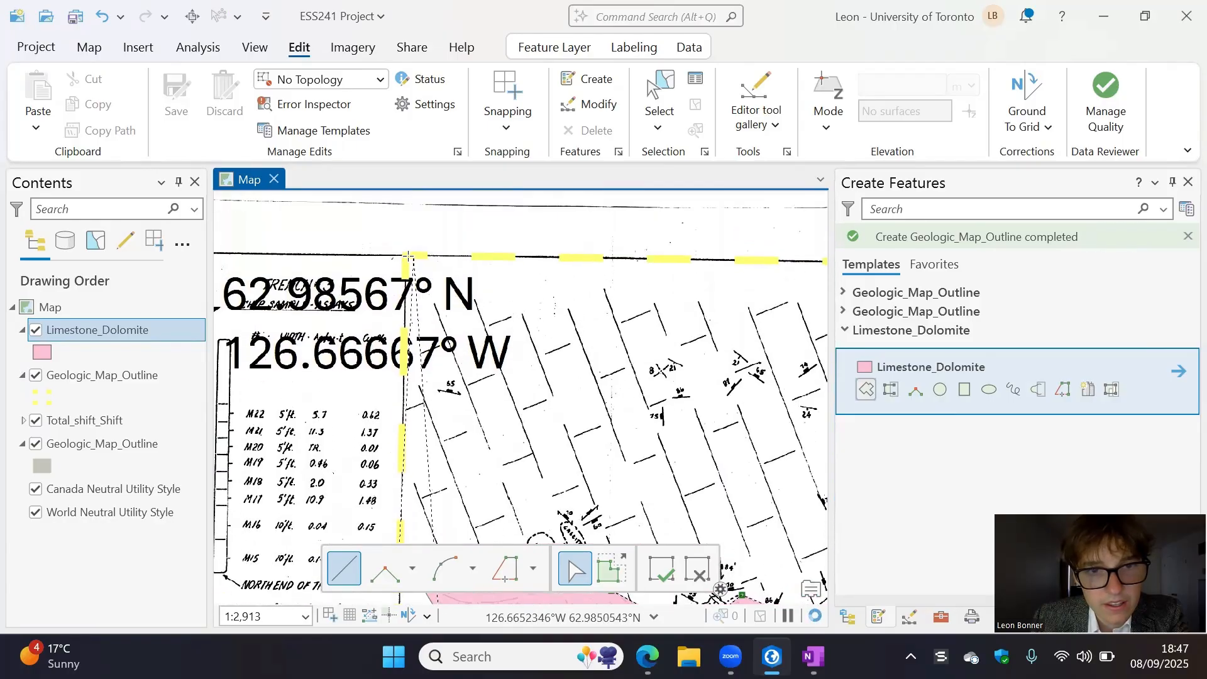
- Extend the polygon well beyond the yellow outline with outer corners at the northwest, northeast, southeast and southwest of the claim map
left_click(355, 223)
scroll(447, 250, "down", 7)
scroll(641, 279, "up", 3)
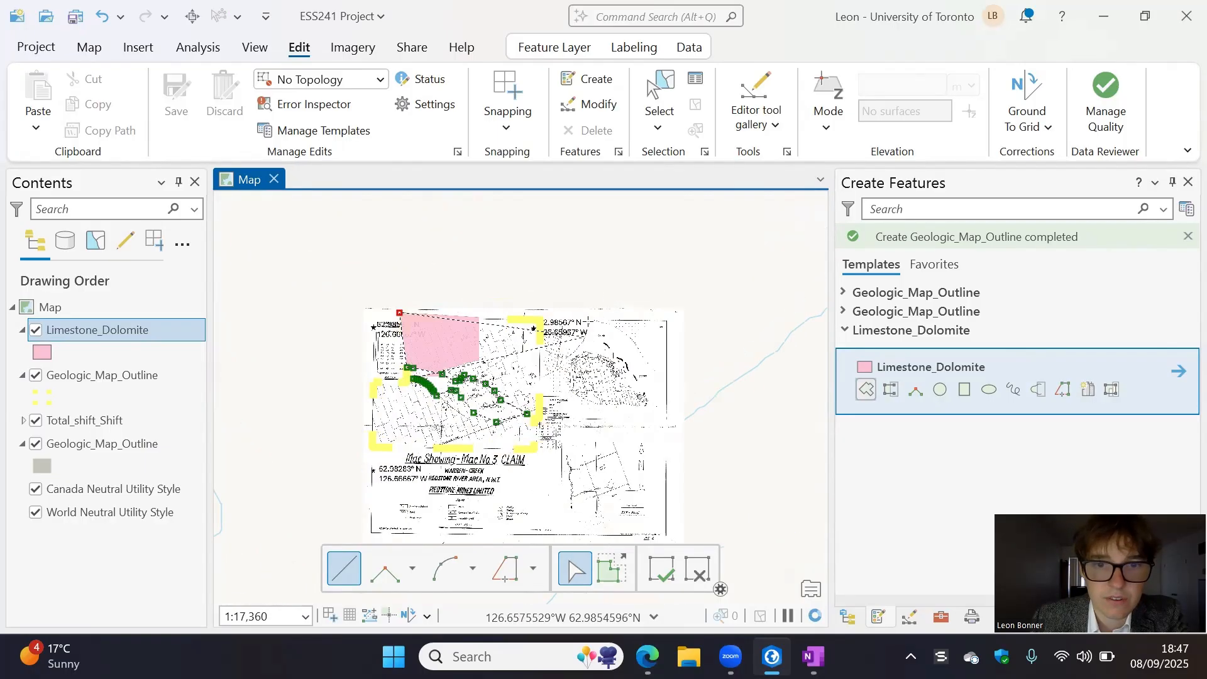
left_click(586, 313)
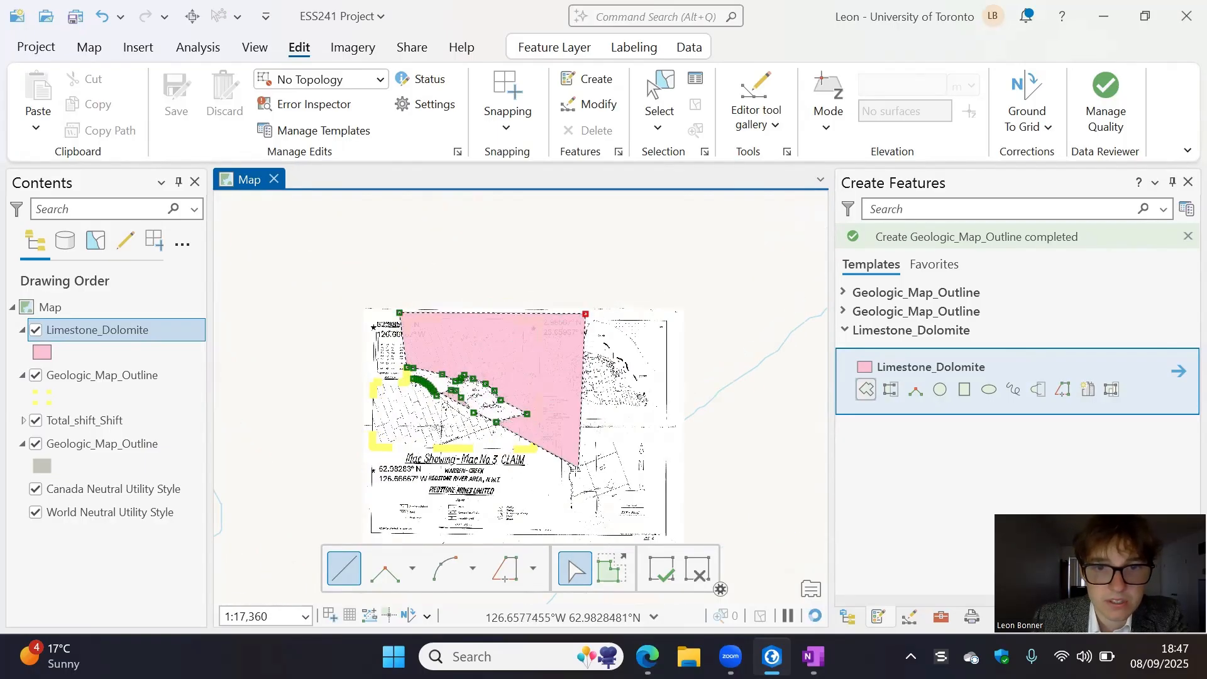
left_click(567, 512)
left_click_drag(531, 497, 583, 500)
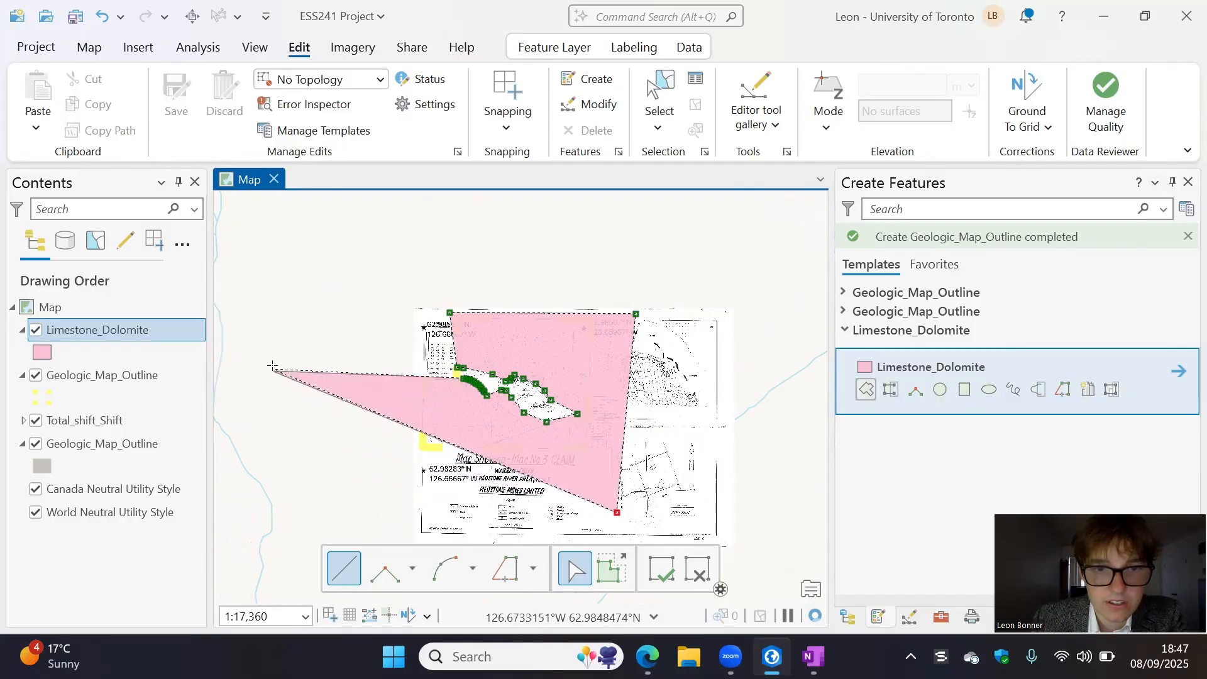
left_click(378, 511)
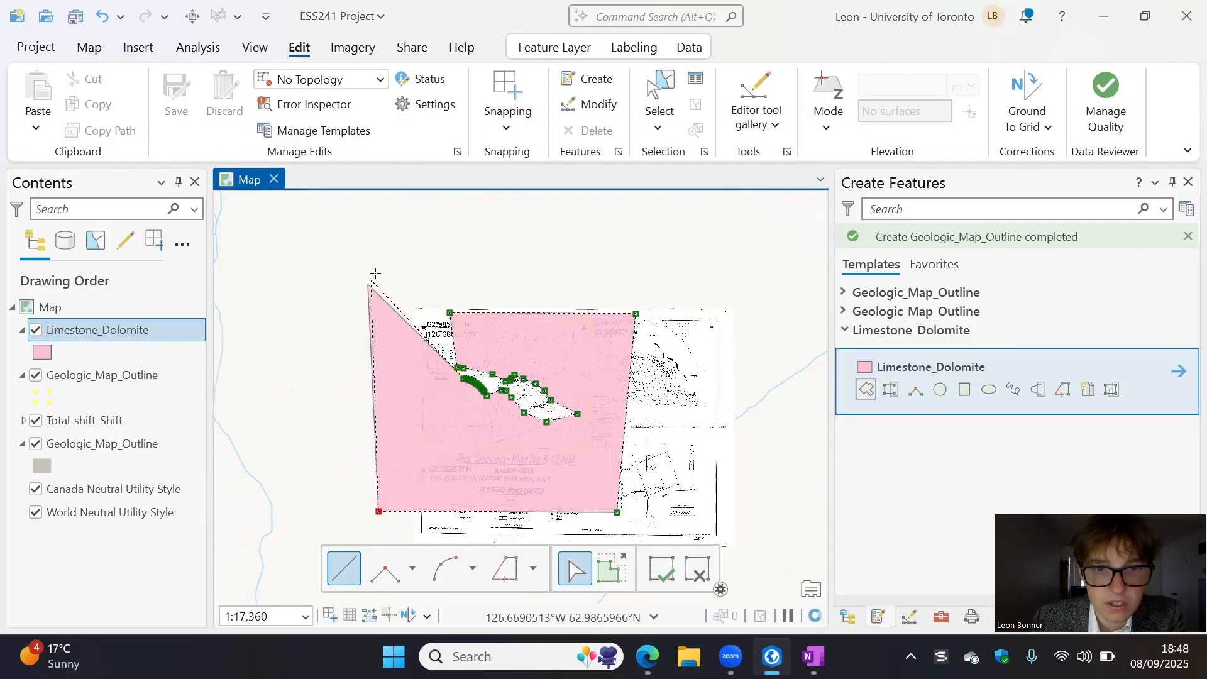
- Try to place a vertex on the map outline beside the trench scale bar, level with the start of the southern contact
scroll(444, 372, "up", 5)
scroll(478, 372, "up", 6)
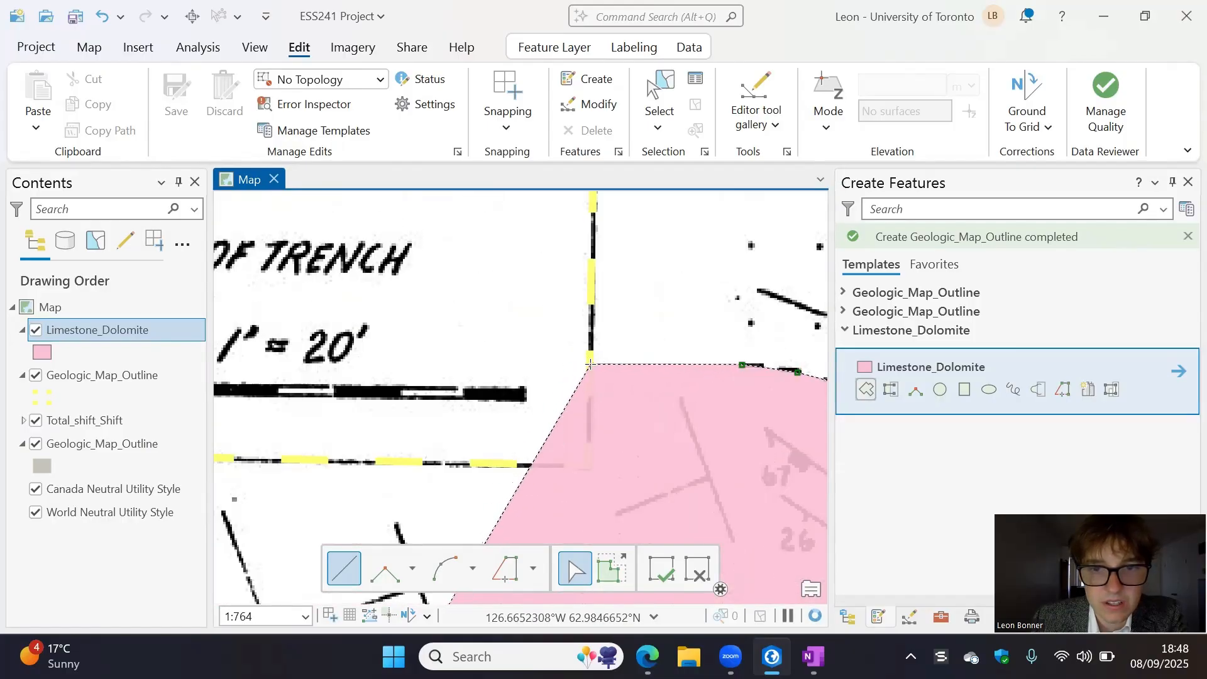
left_click(590, 362)
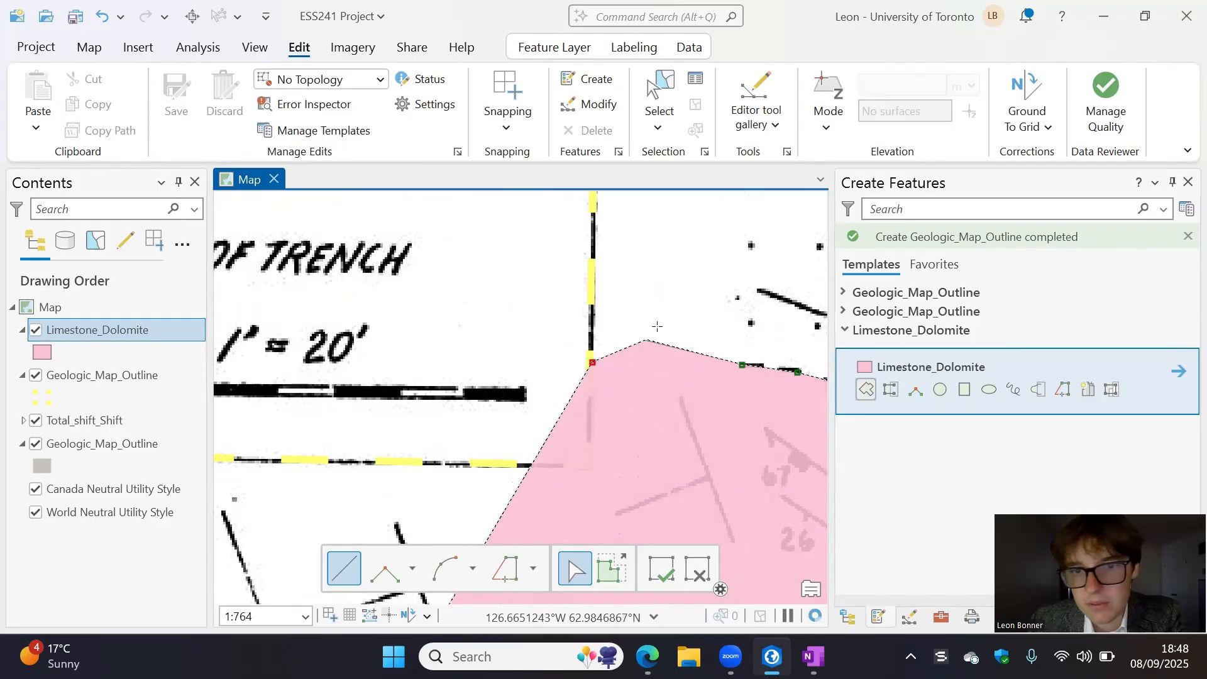
scroll(593, 329, "down", 3)
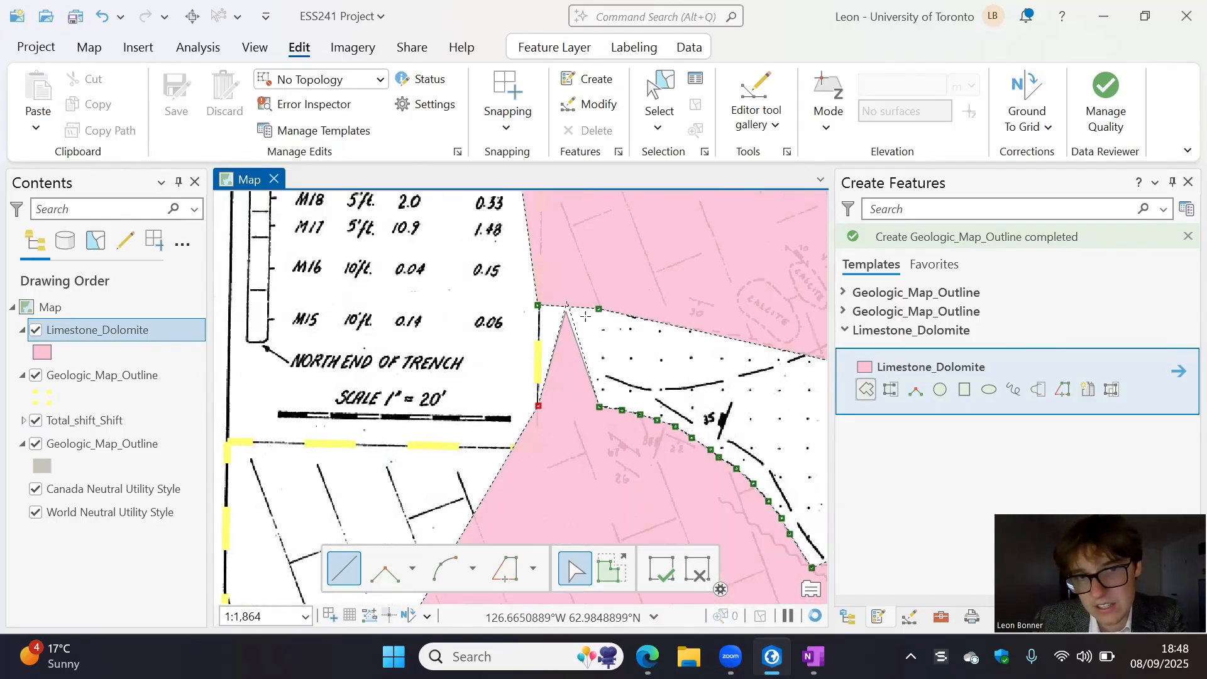
scroll(403, 378, "down", 4)
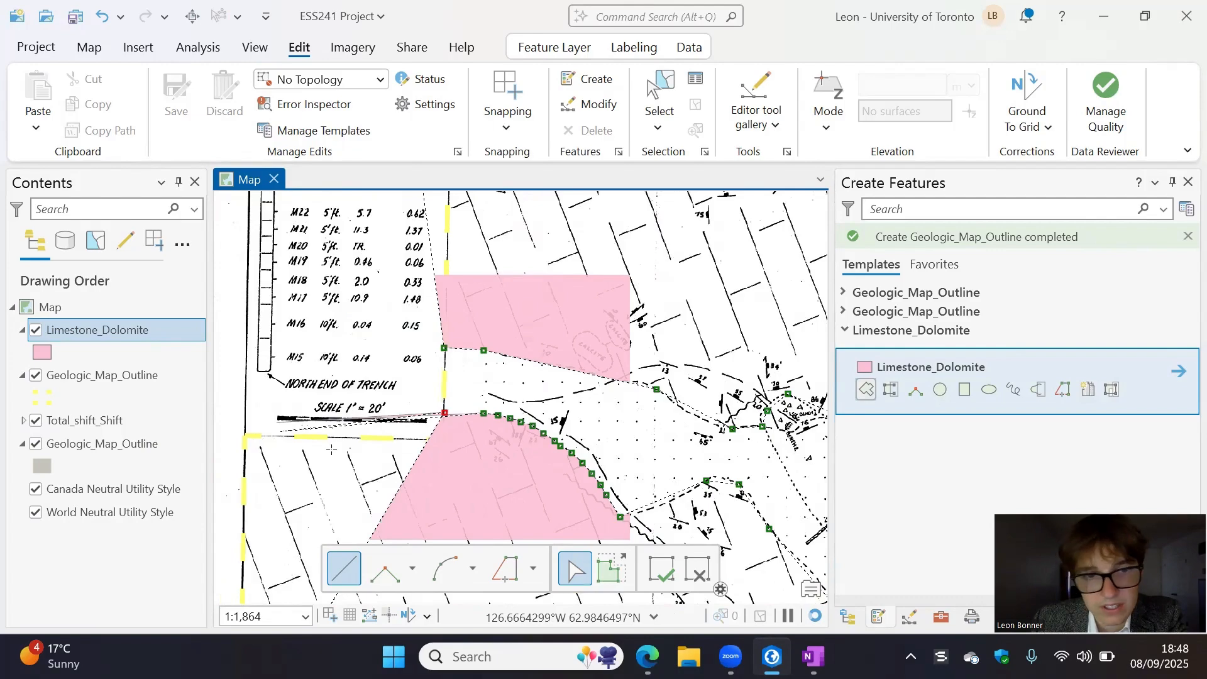
scroll(405, 380, "up", 4)
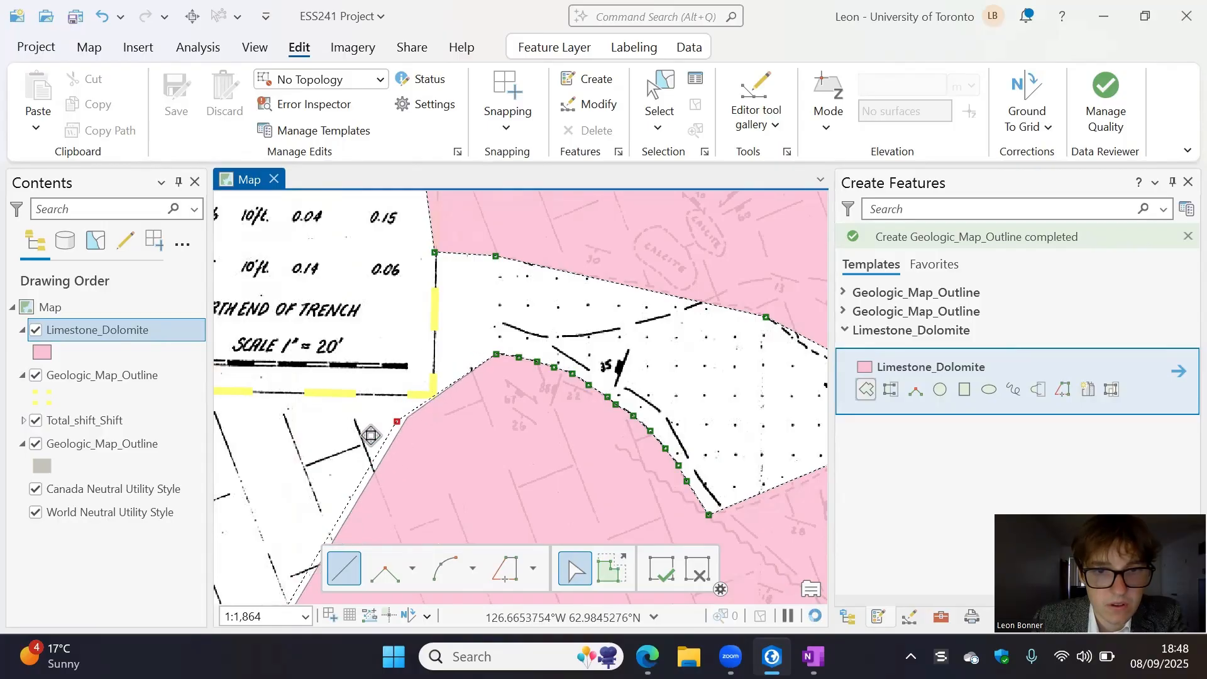
- Add an outer corner west of the map sheet and finish the polygon on the outline, level with the start of the southern contact
scroll(440, 365, "down", 2)
scroll(330, 433, "down", 3)
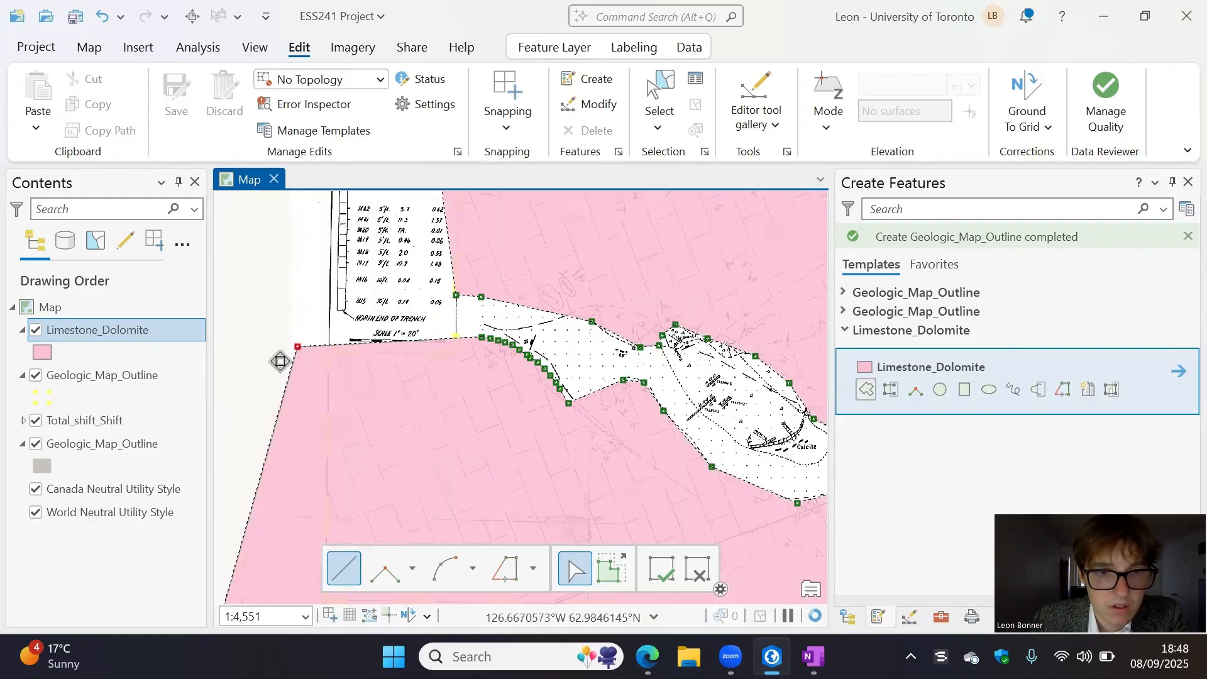
left_click(269, 351)
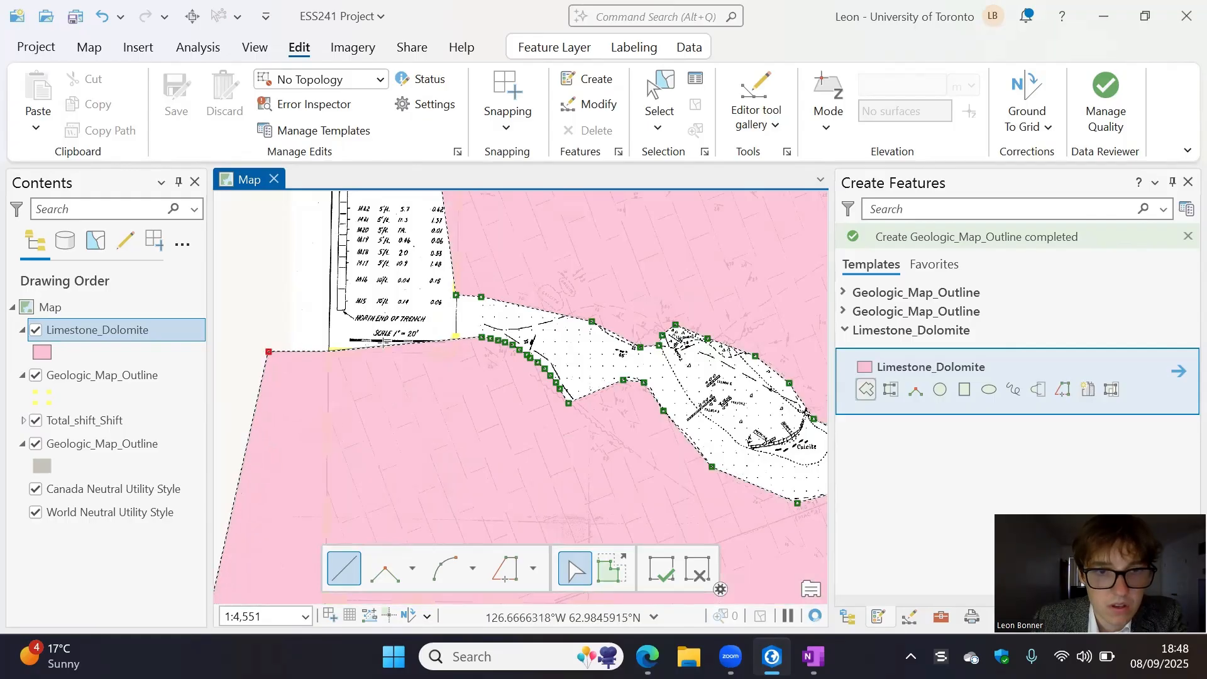
scroll(402, 343, "up", 4)
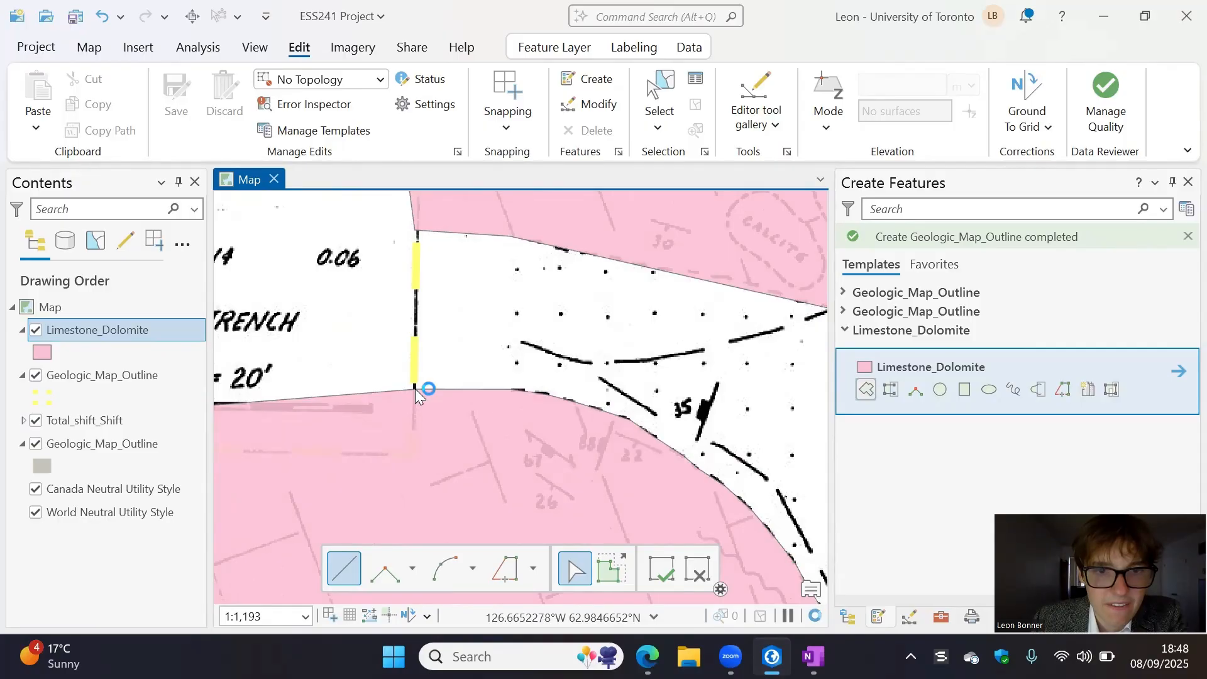
double_click(415, 388)
scroll(546, 364, "down", 6)
scroll(545, 365, "down", 2)
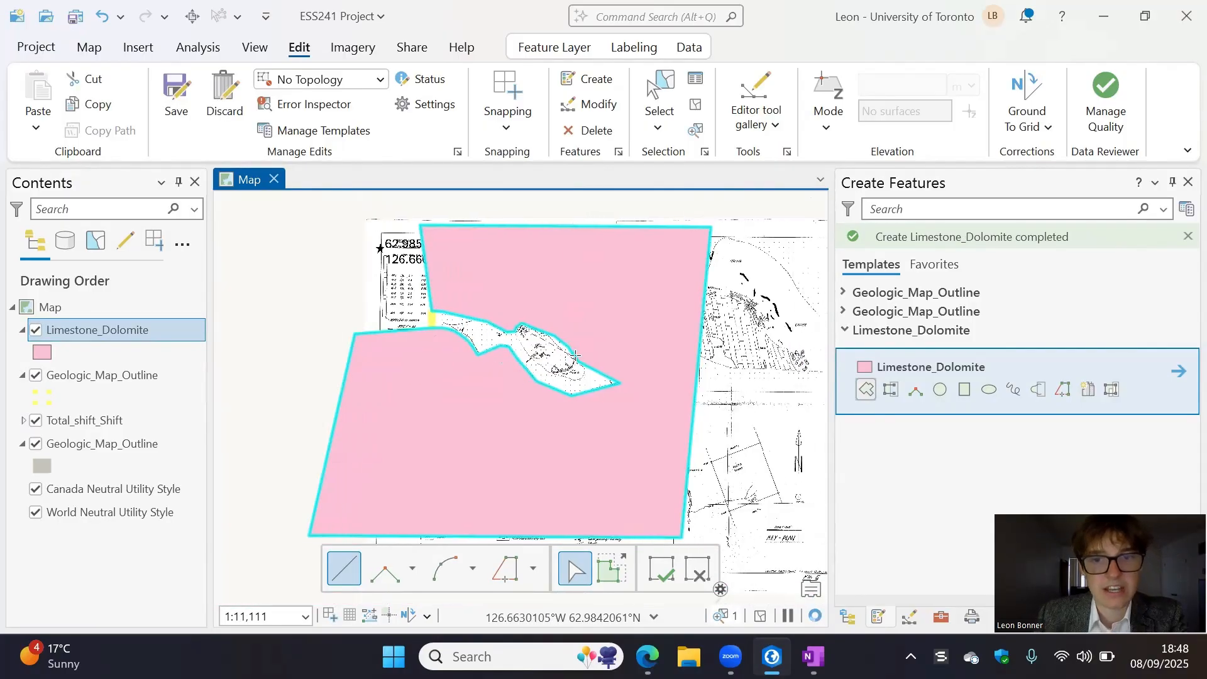
scroll(569, 386, "up", 8)
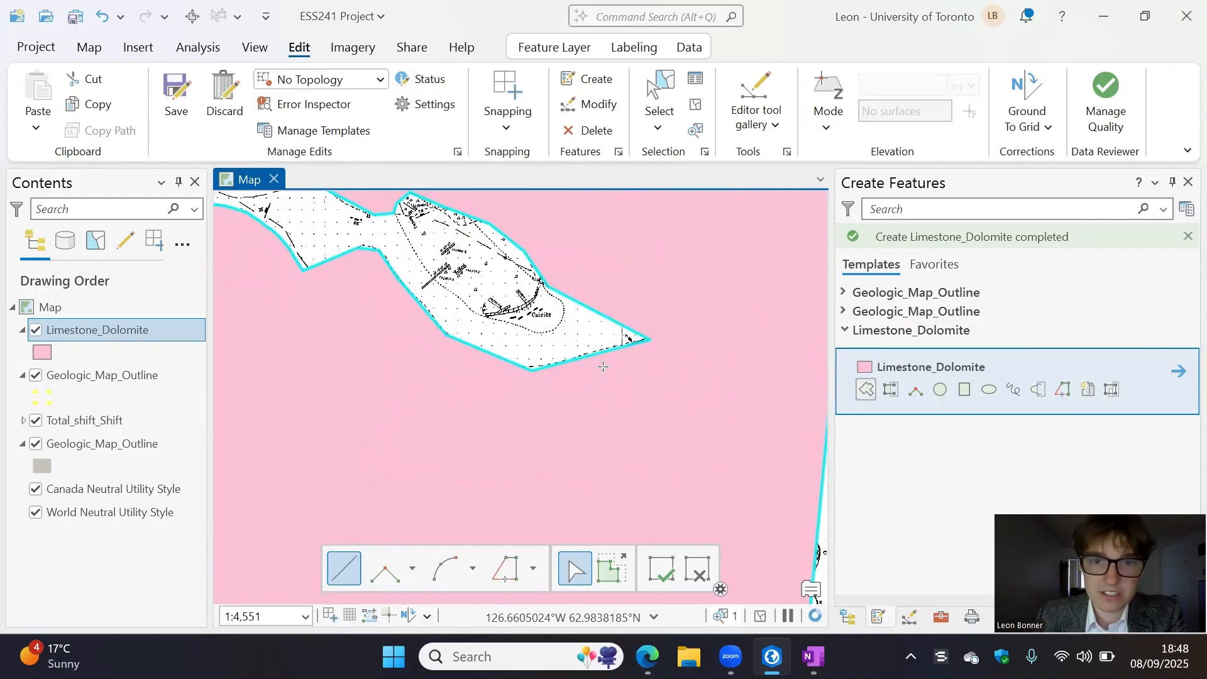
- Compare the new Limestone_Dolomite polygon with the scanned claim map by switching the layer's visibility off and on
scroll(671, 467, "down", 3)
left_click(661, 569)
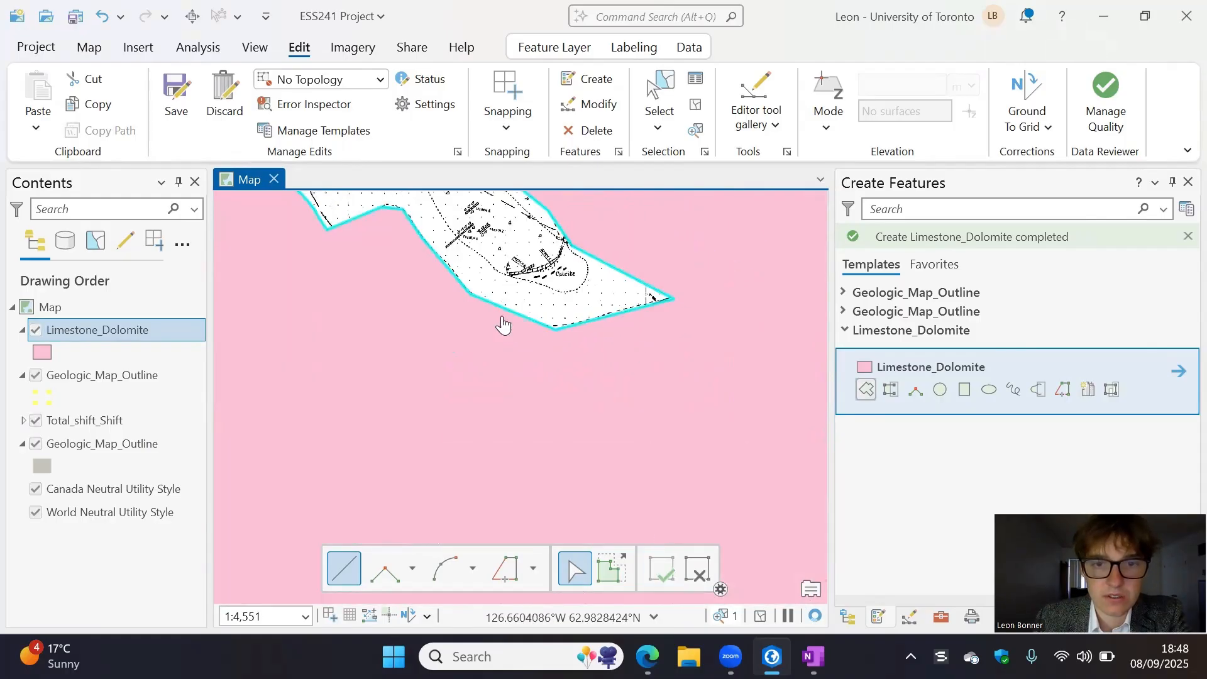
scroll(440, 325, "up", 2)
scroll(617, 259, "down", 4)
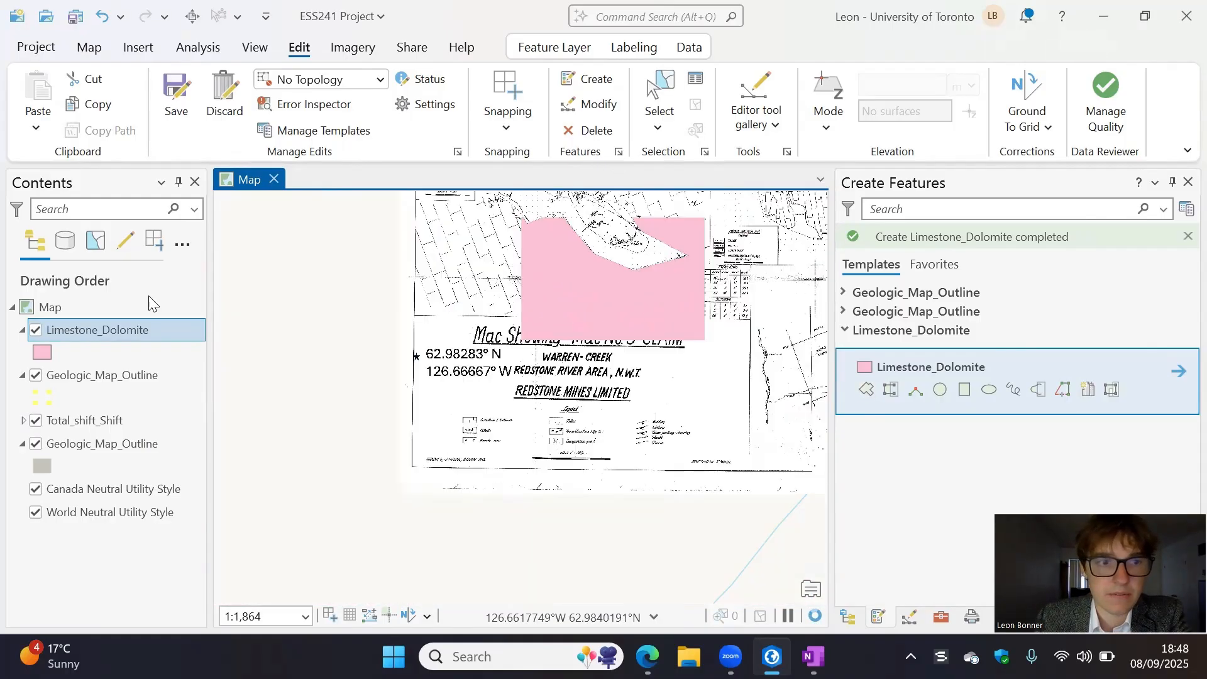
left_click(39, 333)
left_click(39, 332)
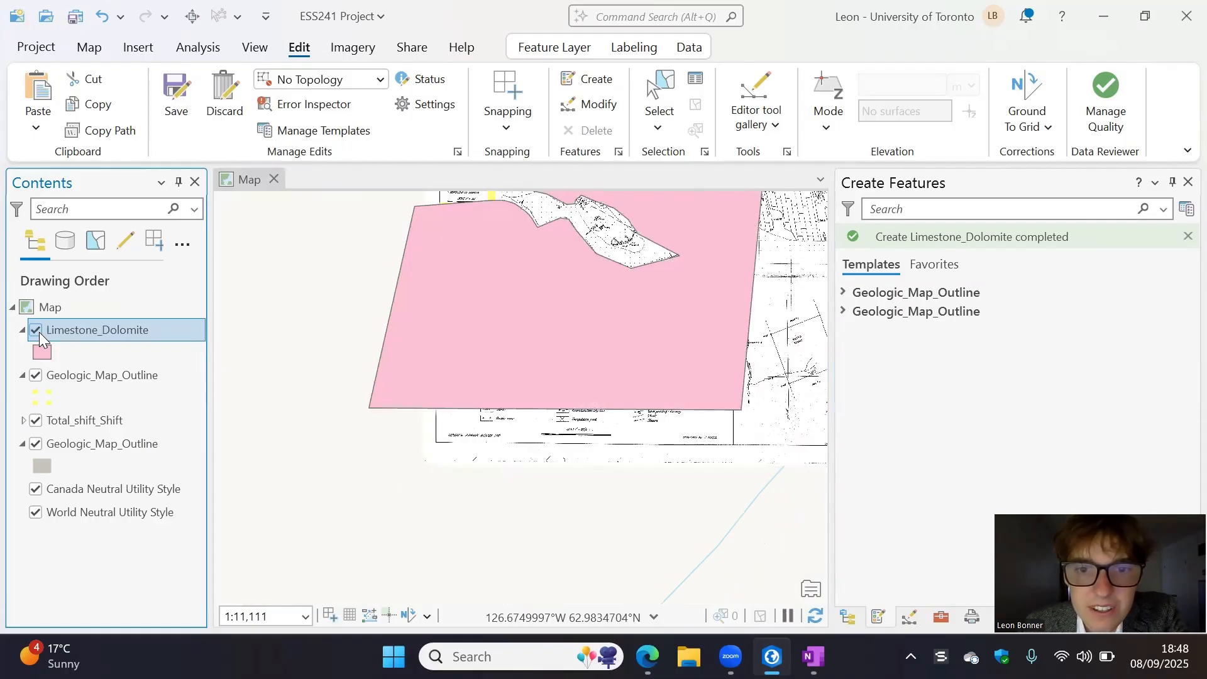
left_click(39, 333)
left_click(39, 332)
left_click(39, 332)
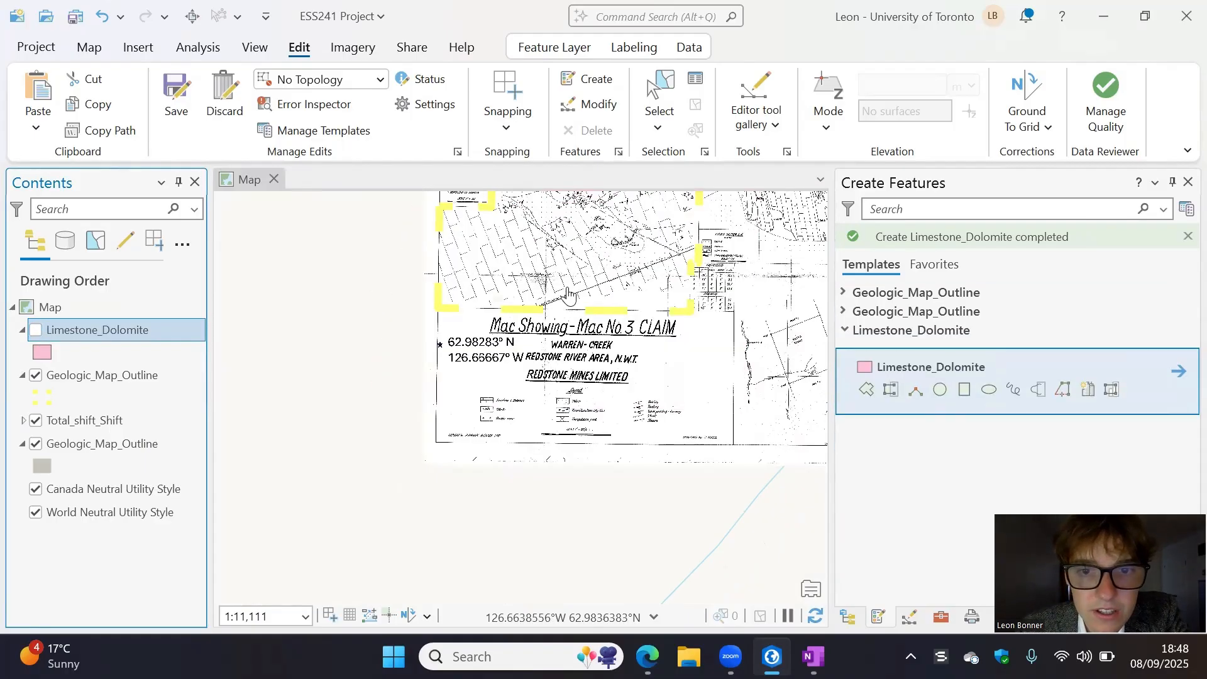
left_click(36, 311)
left_click(36, 332)
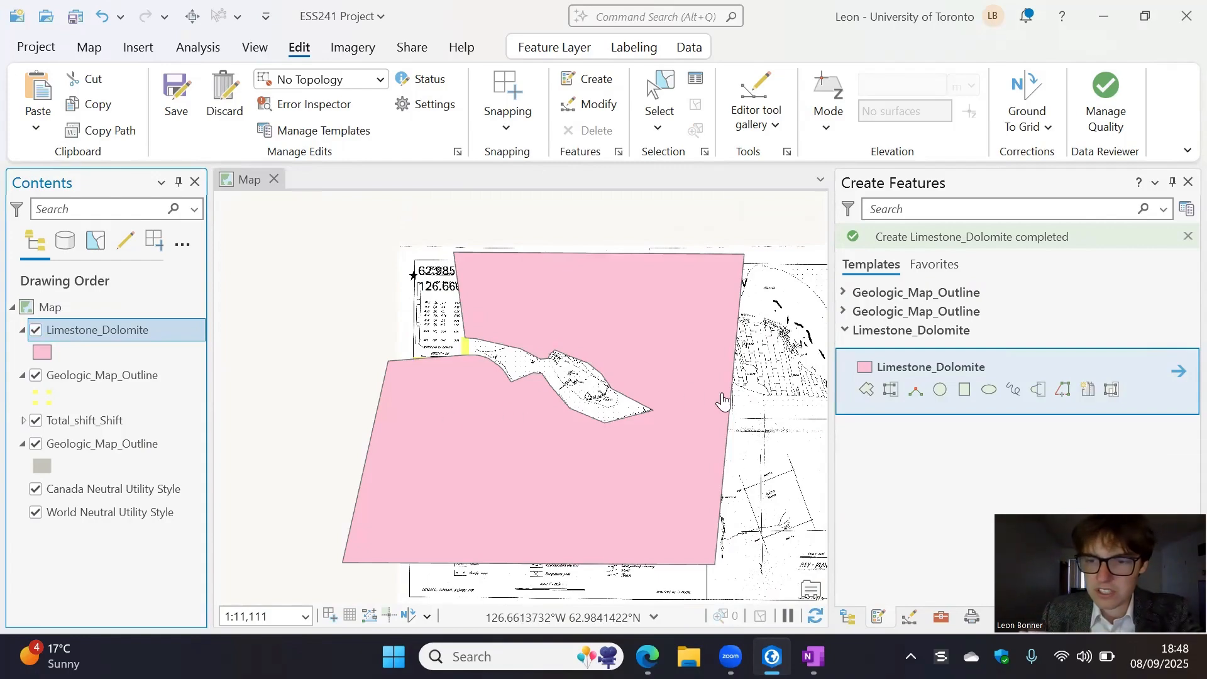
- Search the geoprocessing tools for "clip" and open the Clip tool
left_click(251, 50)
left_click(201, 55)
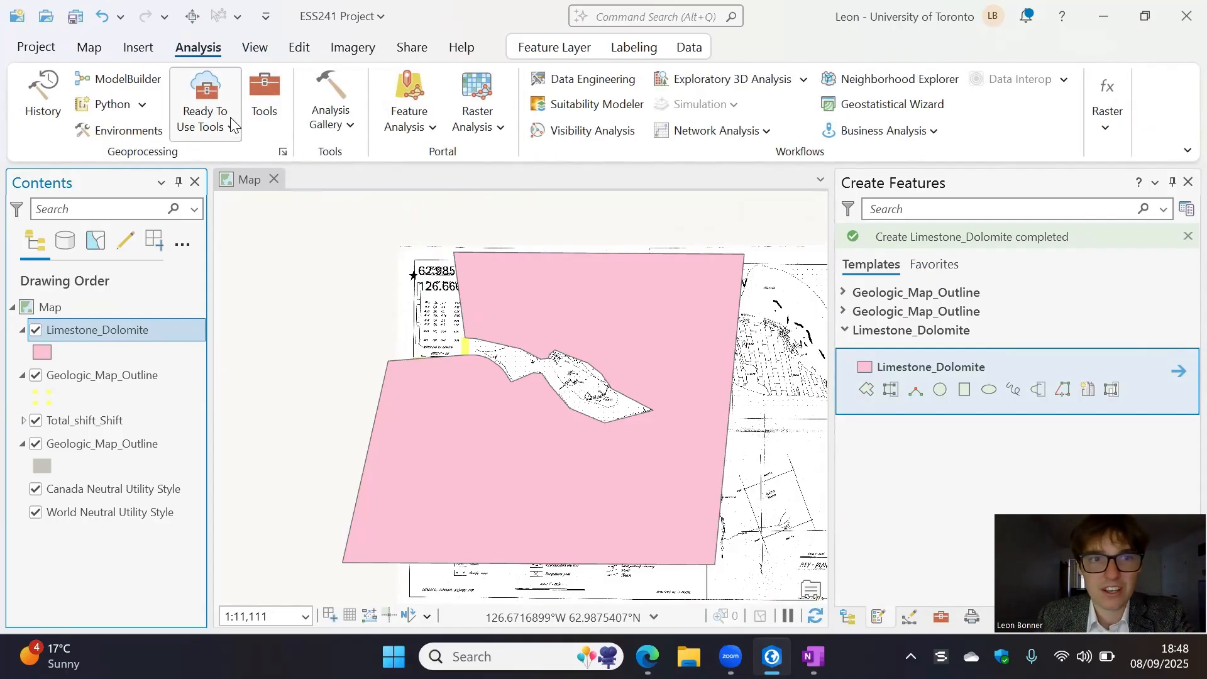
left_click(264, 101)
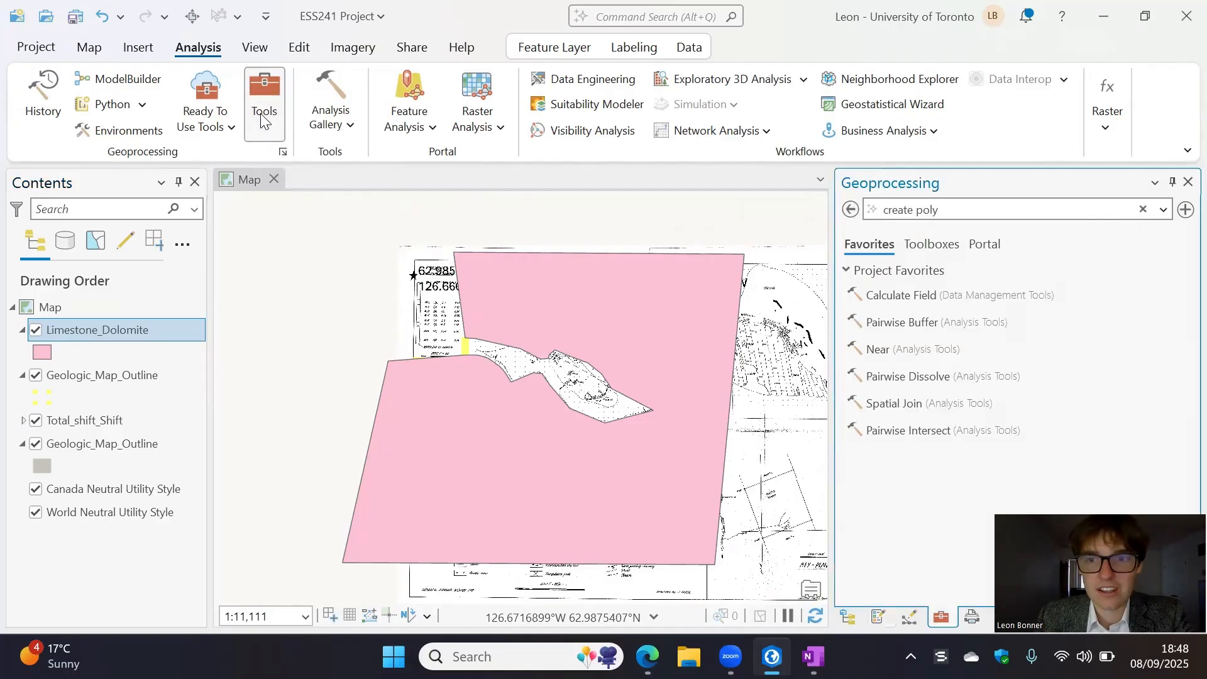
left_click(1144, 210)
type("clip")
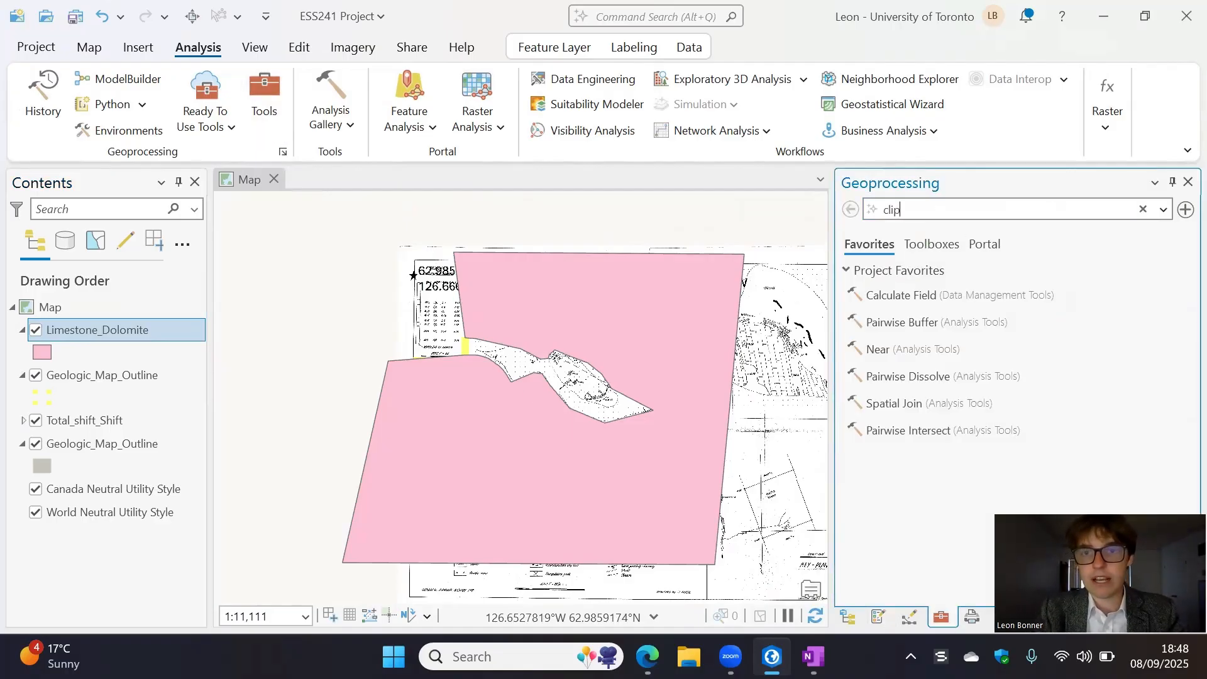
left_click(965, 282)
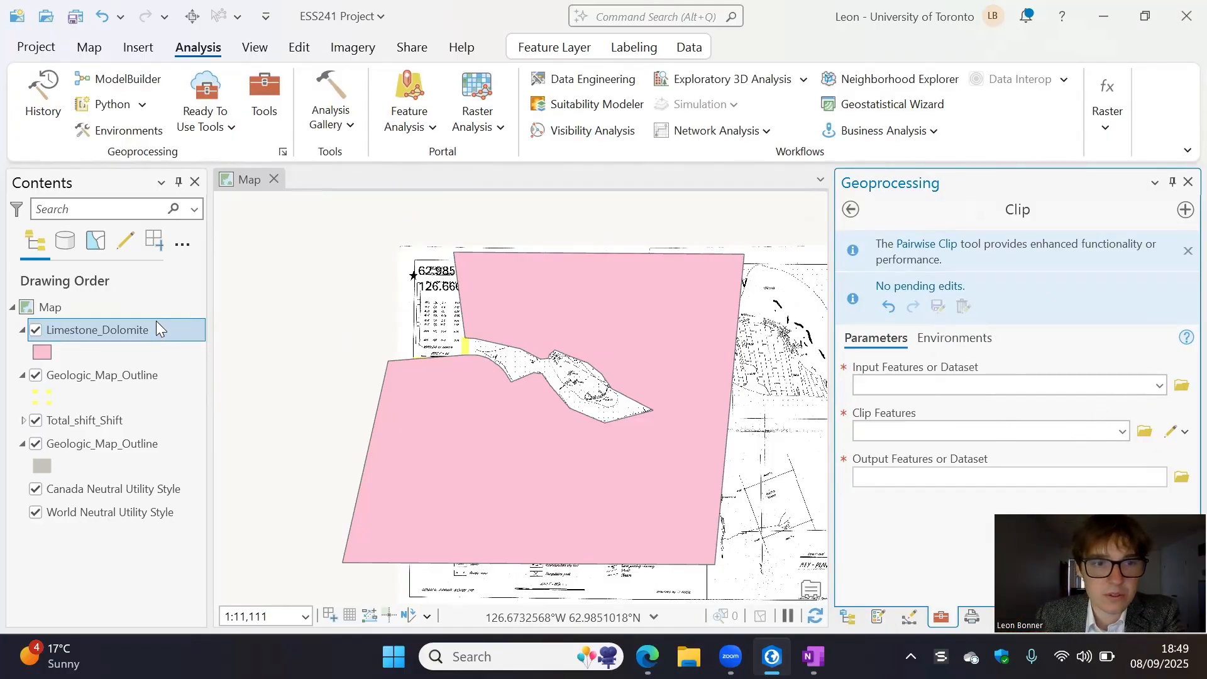
- Clip Limestone_Dolomite to the Geologic_Map_Outline features, with Limestone_Dolomite_Clip as the output
left_click_drag(156, 327, 917, 387)
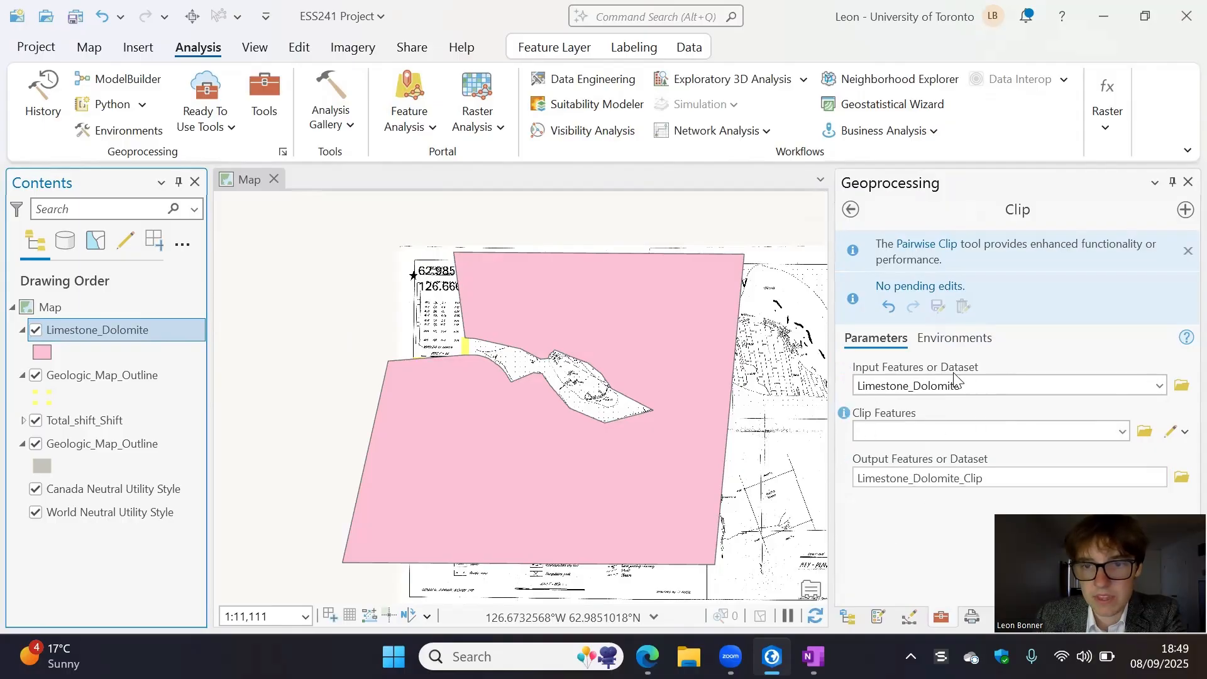
left_click(987, 428)
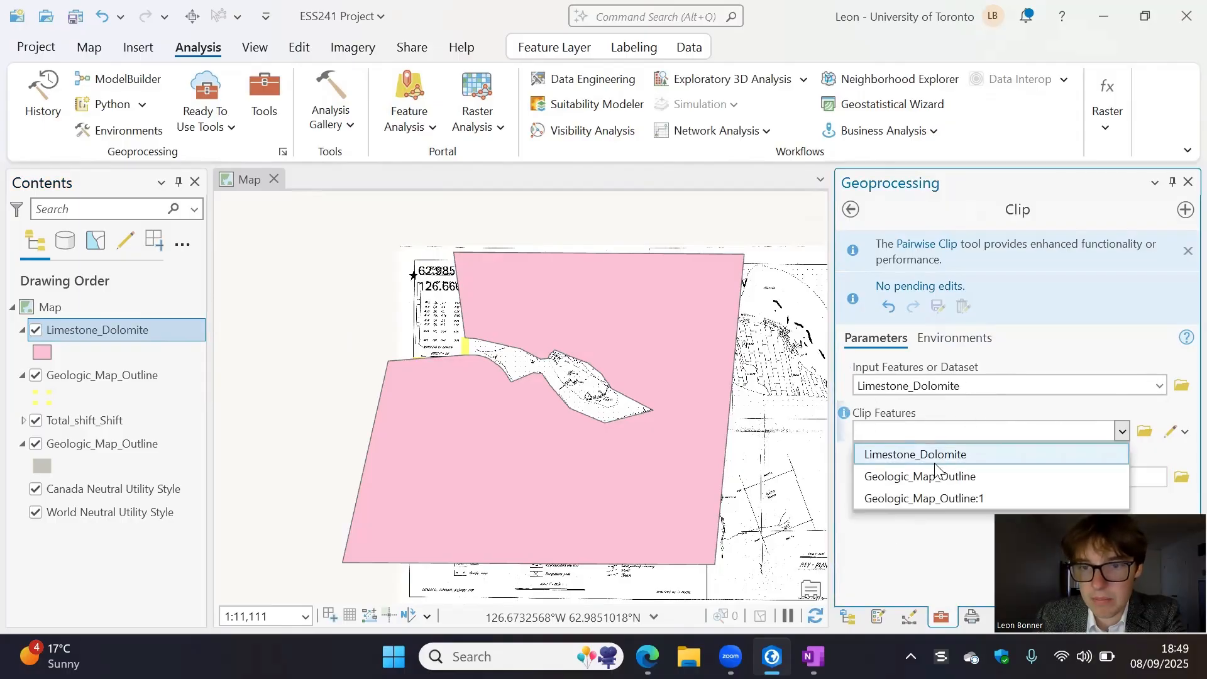
left_click(941, 482)
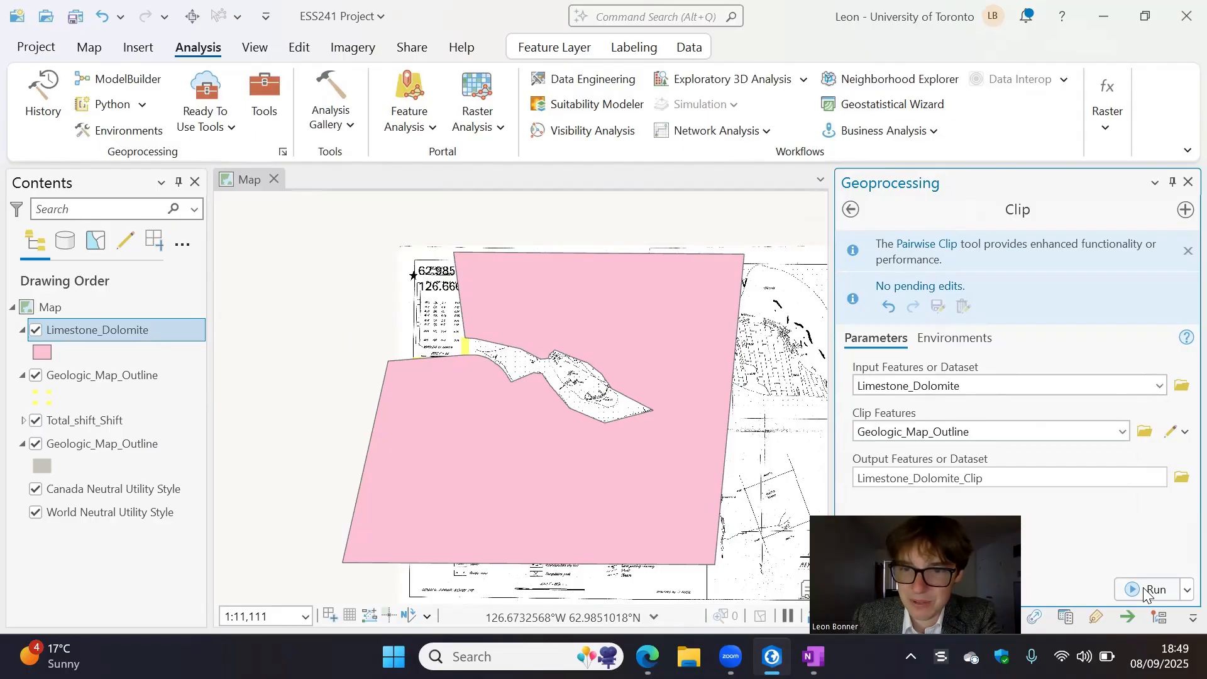
left_click(1146, 591)
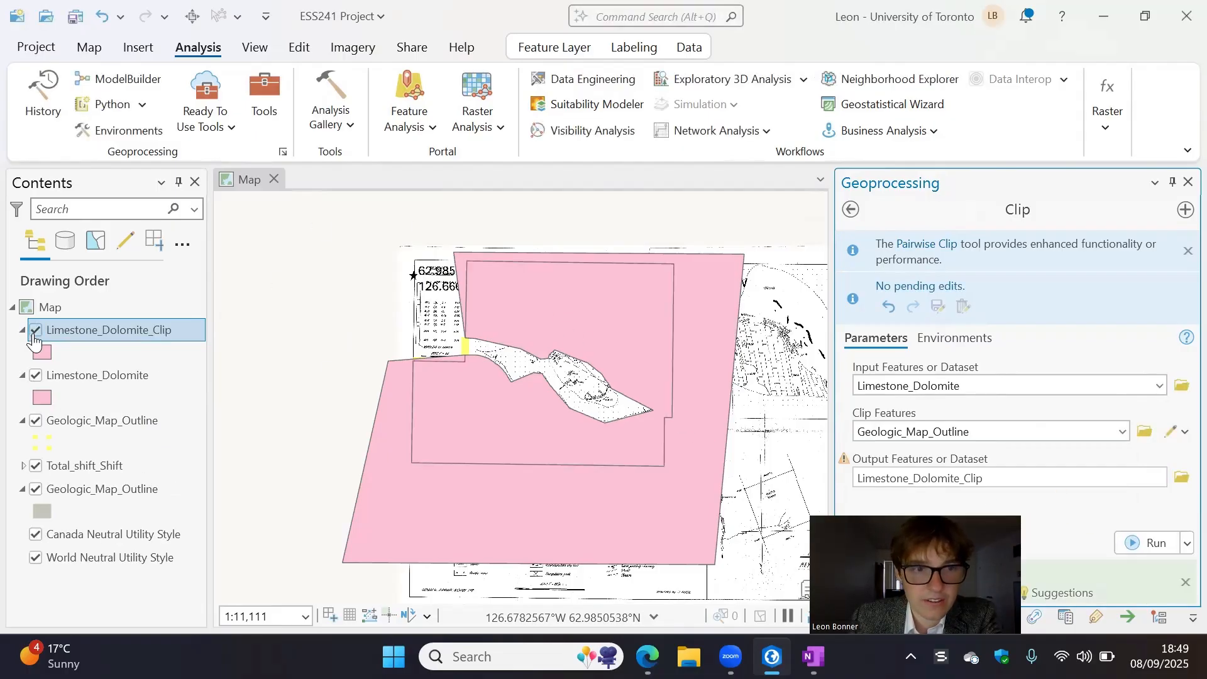
- Hide the original Limestone_Dolomite layer and compare the clipped polygon with the scanned claim map
left_click(36, 380)
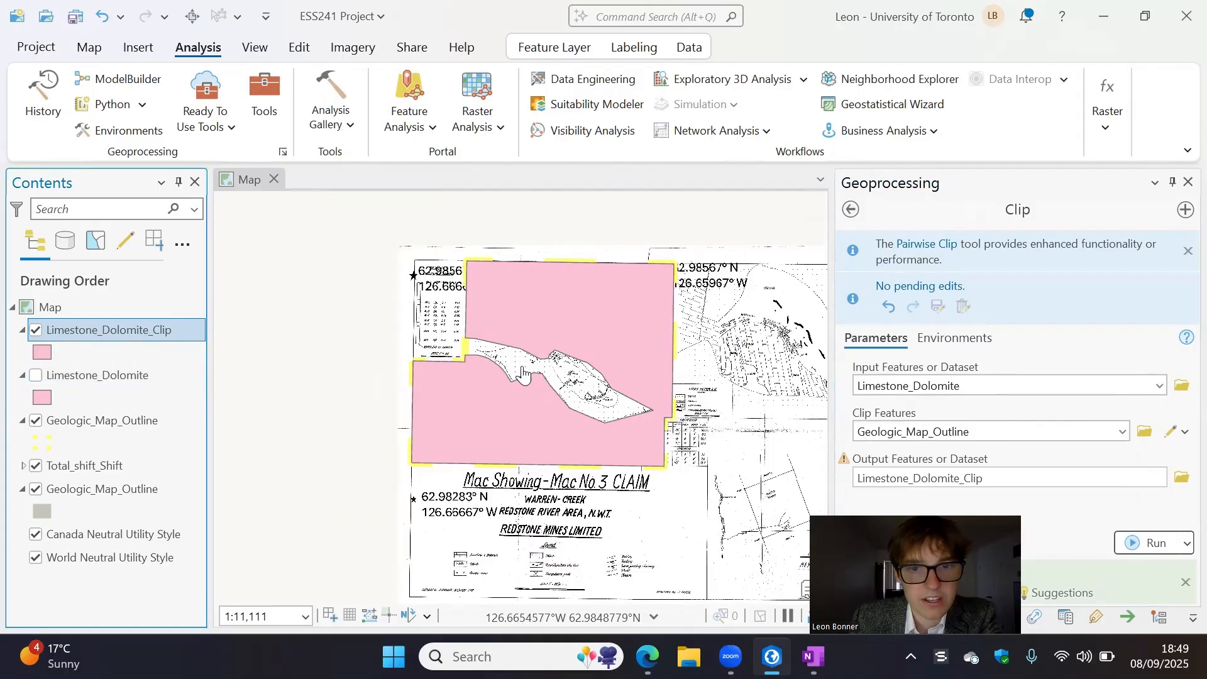
scroll(566, 383, "up", 2)
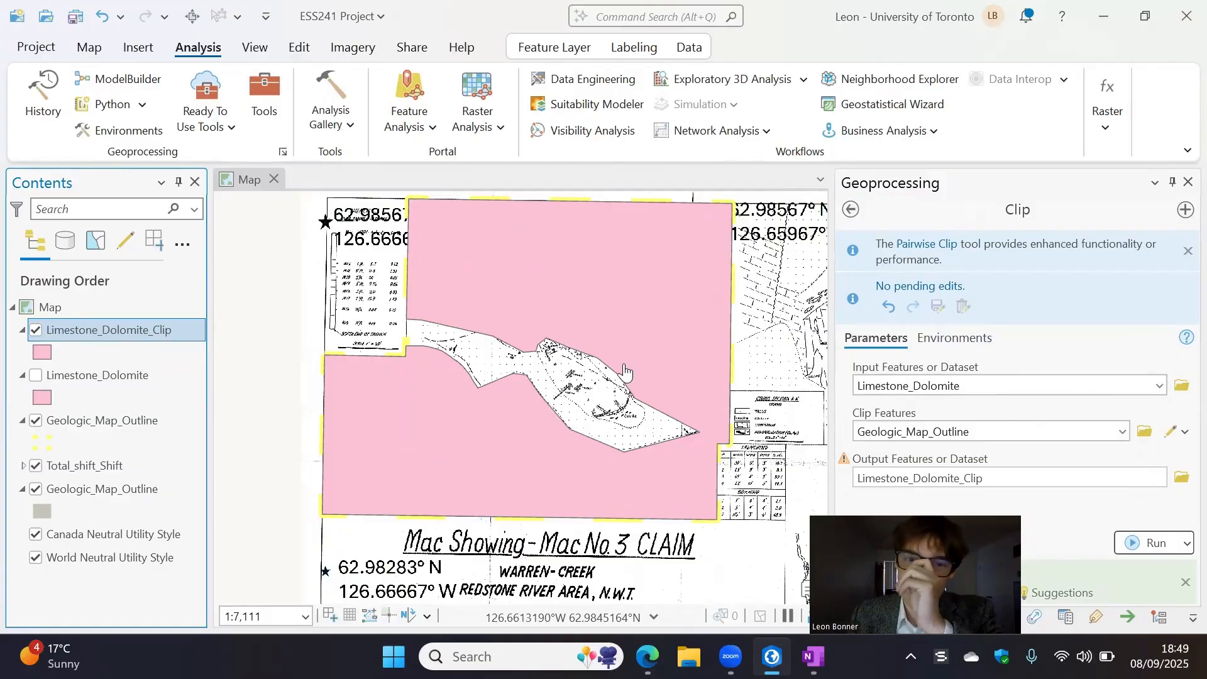
scroll(627, 370, "up", 2)
scroll(516, 377, "down", 2)
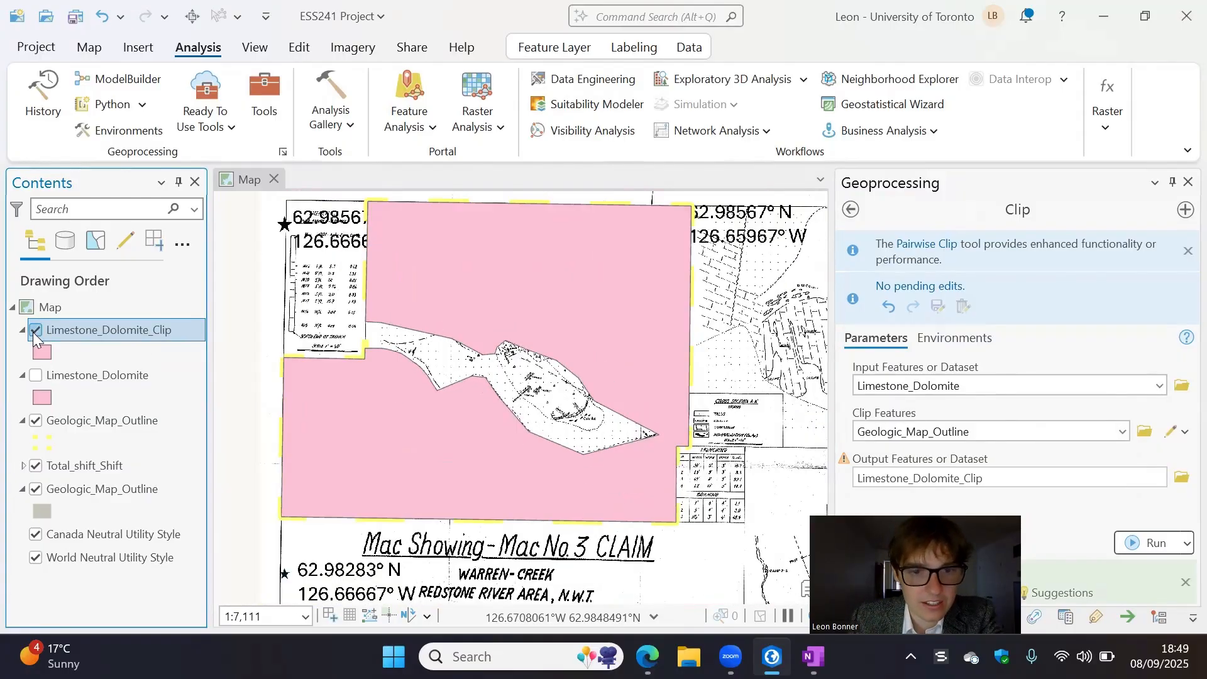
left_click(35, 330)
left_click(35, 330)
left_click(35, 330)
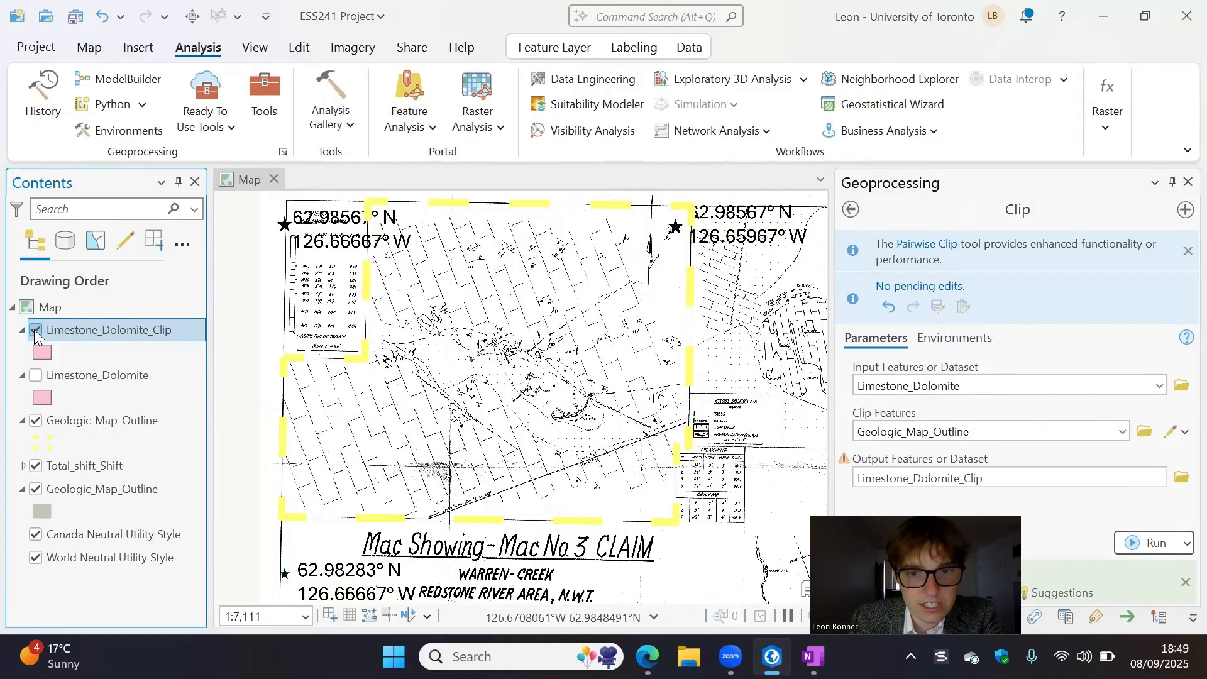
- View the clipped polygon without the Total_shift_Shift scan, then hide Limestone_Dolomite_Clip so the scan's strike-and-dip symbols can be read
left_click(36, 466)
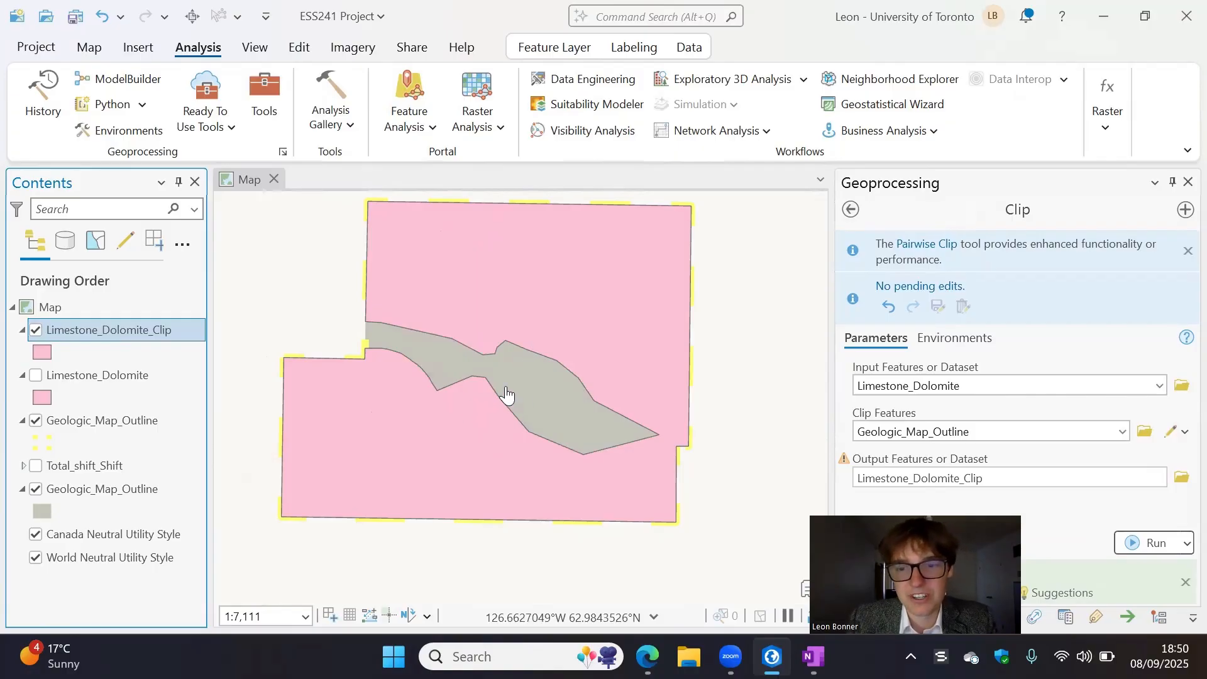
left_click(36, 330)
left_click(36, 489)
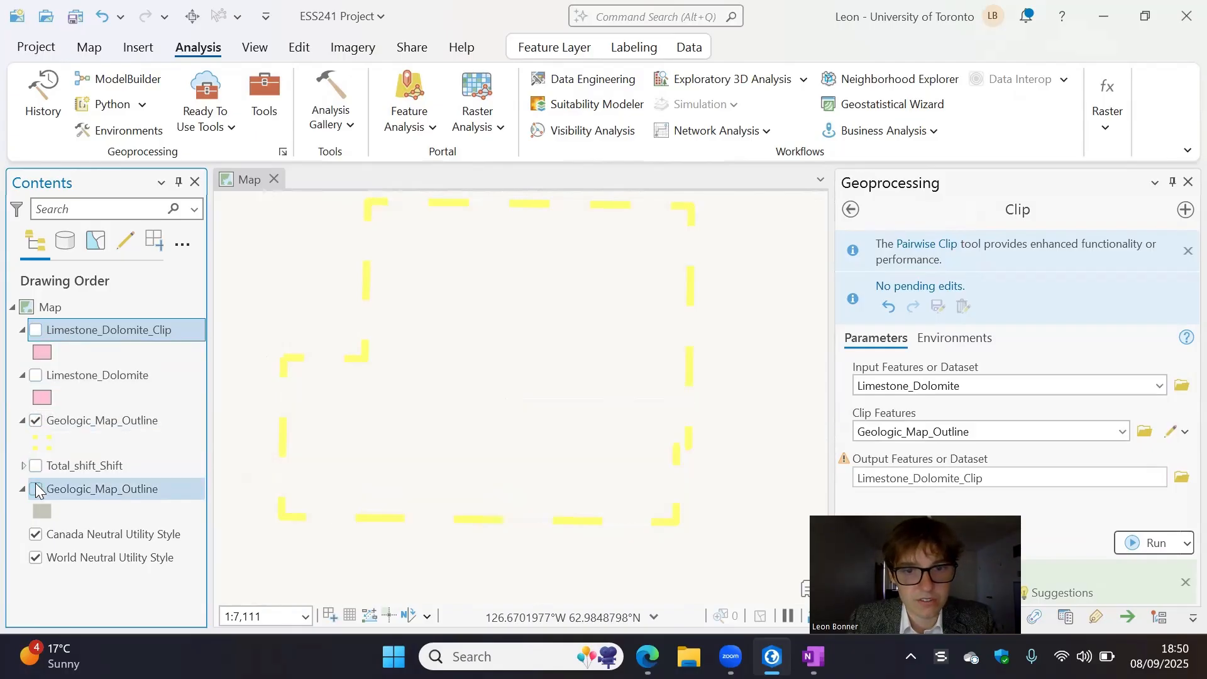
left_click(36, 490)
left_click(36, 466)
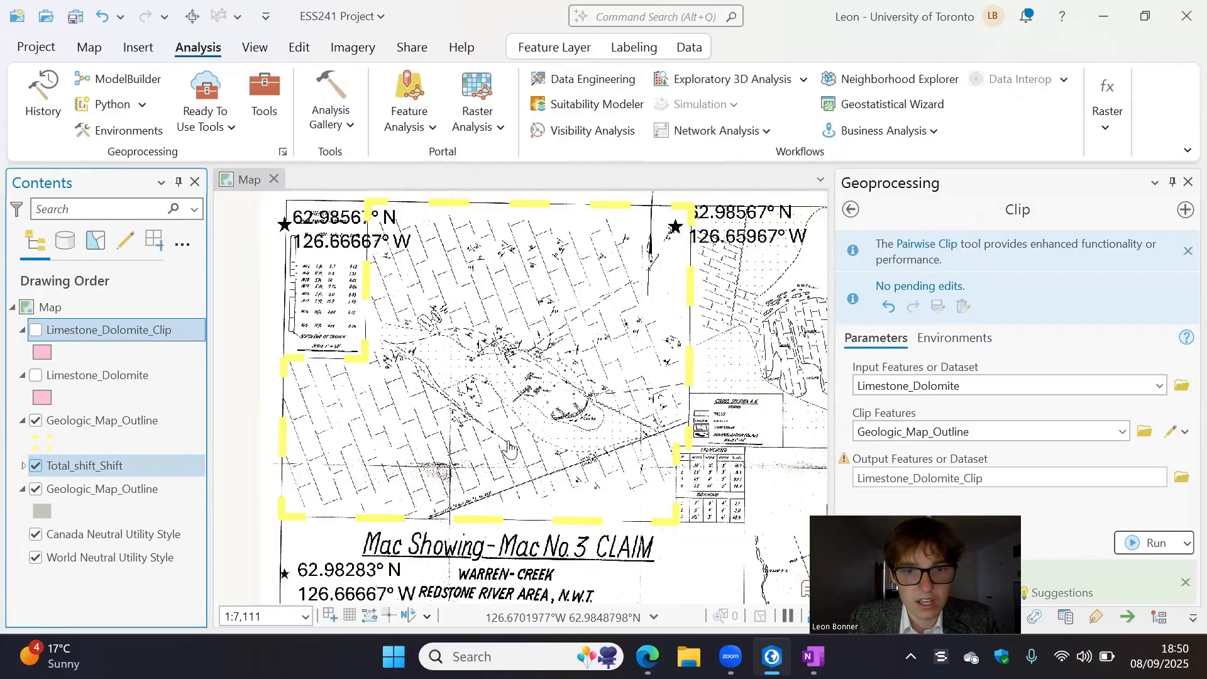
scroll(508, 447, "up", 5)
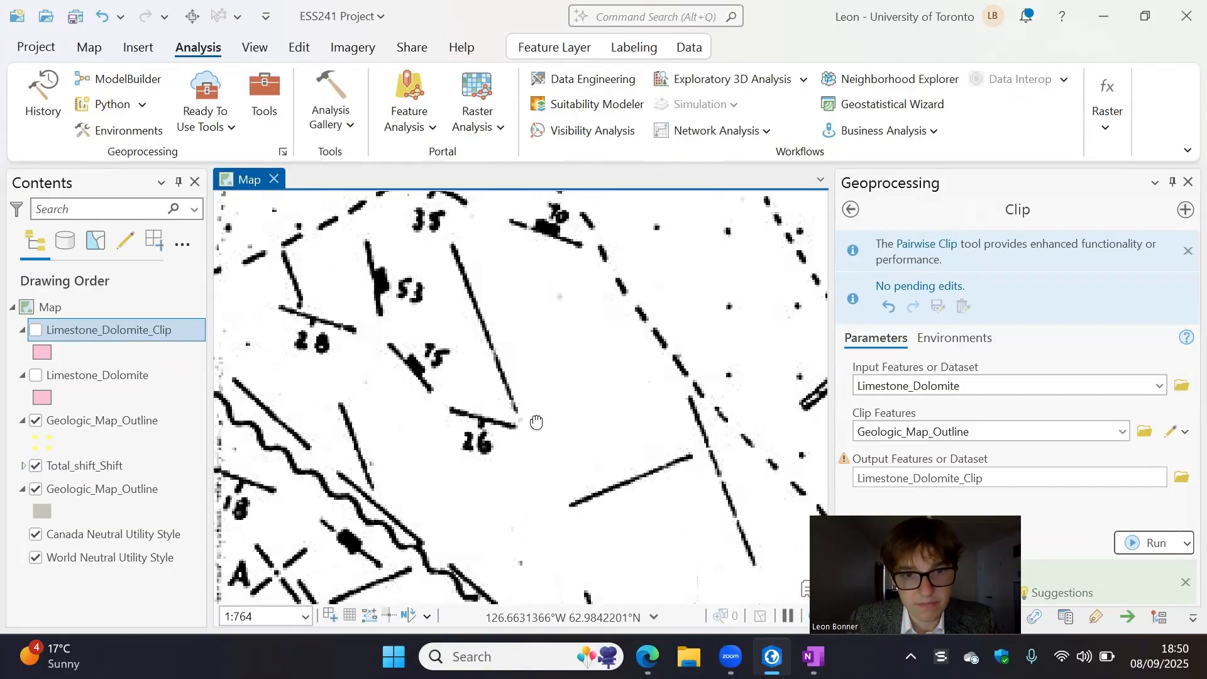
scroll(508, 440, "up", 2)
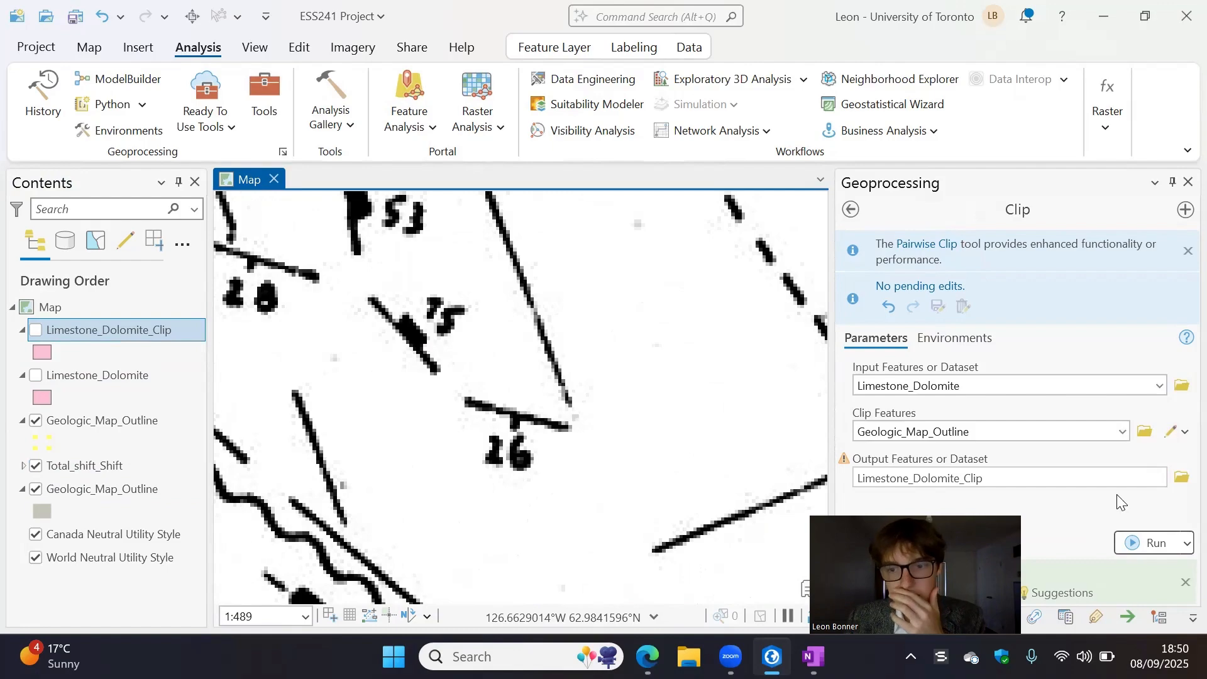
- Start a new feature class named Strike_Dip in ESS241 Project.gdb, keep the Polygon type and proceed to its field definitions
left_click(852, 617)
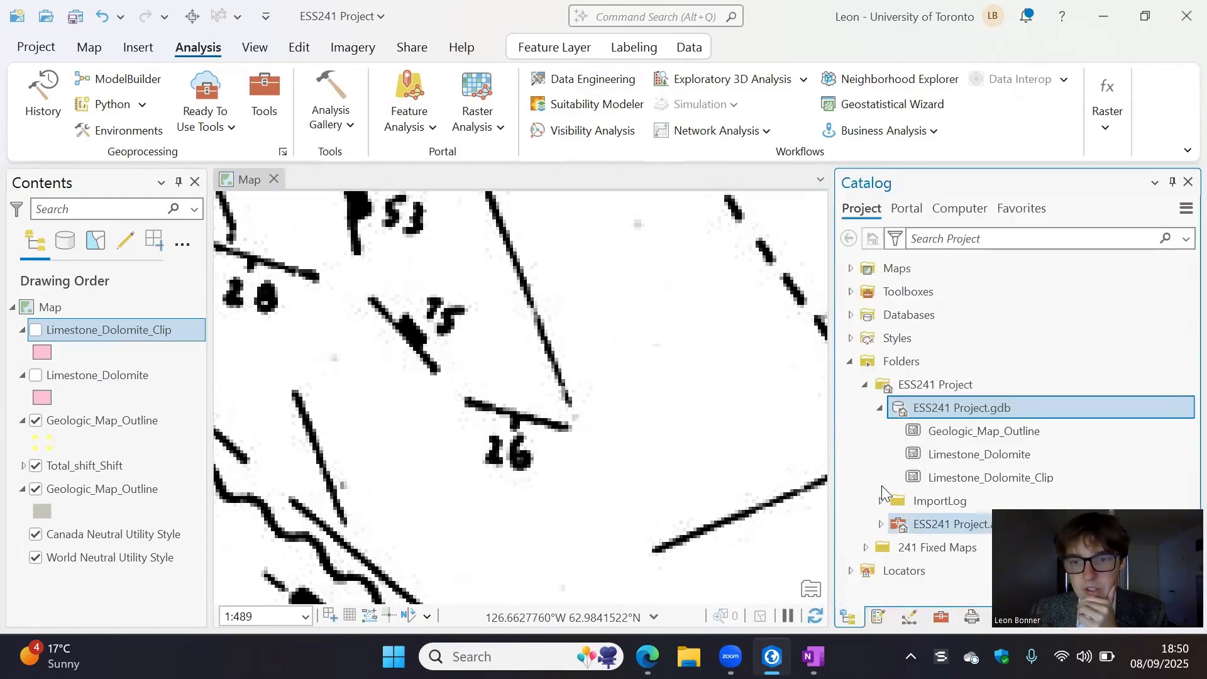
right_click(947, 407)
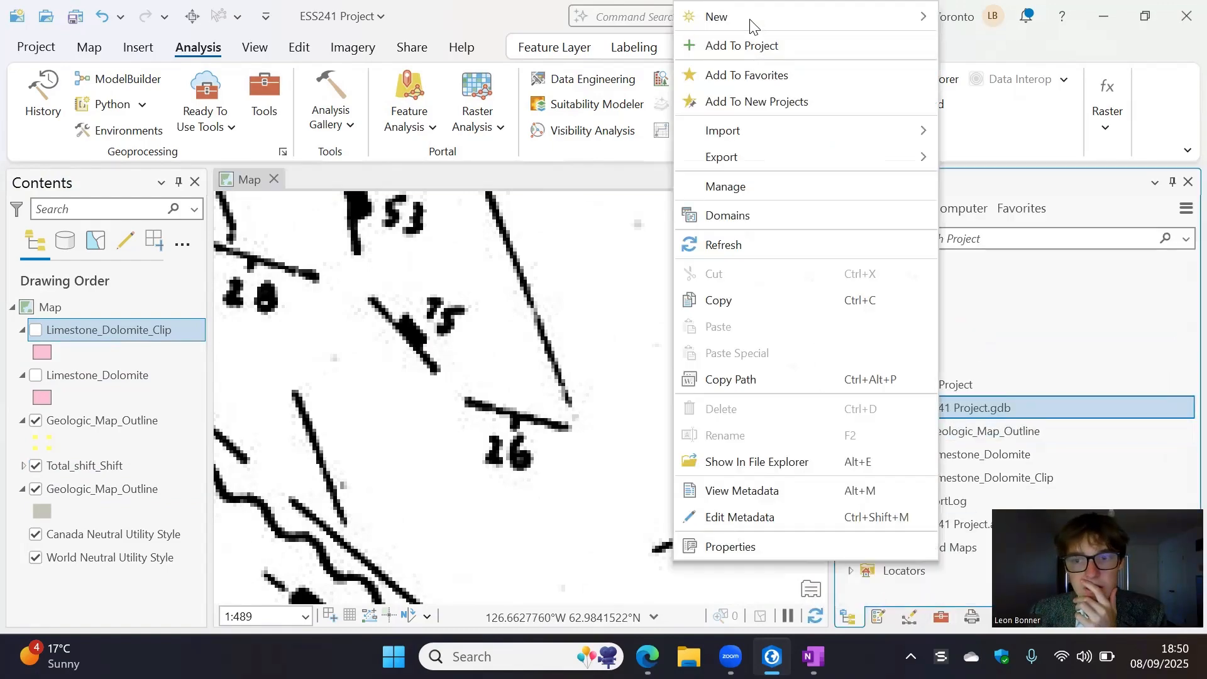
mouse_move(881, 17)
left_click(981, 48)
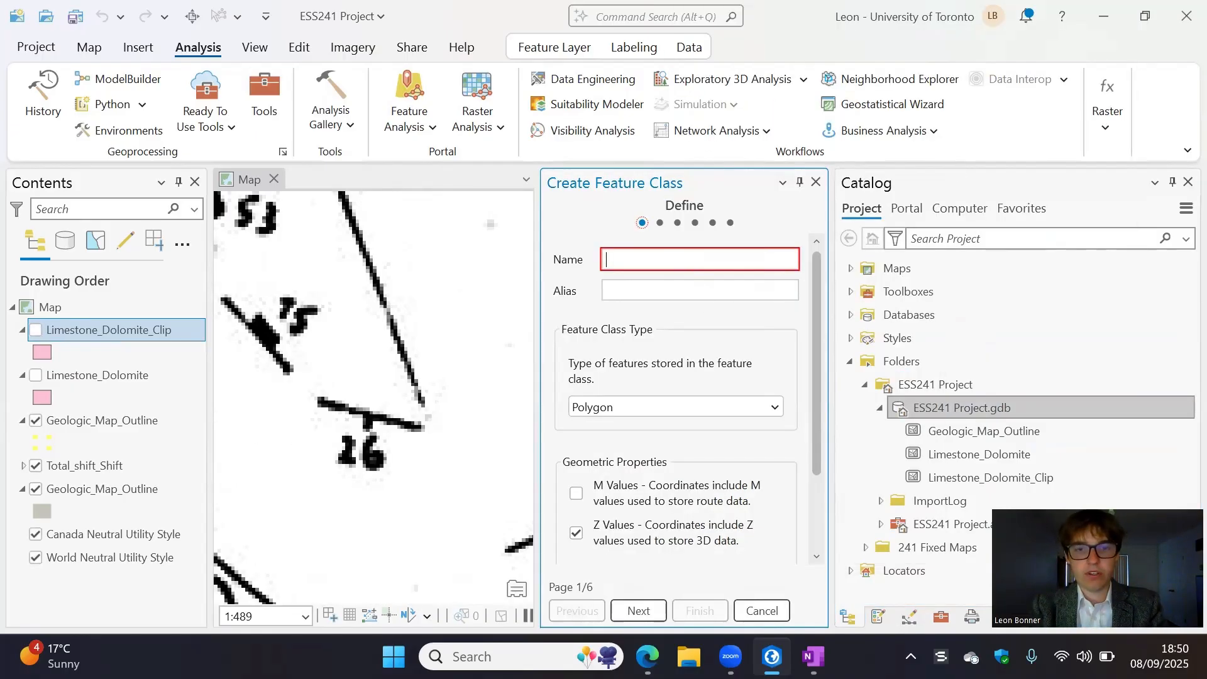
type("Strike_Dip")
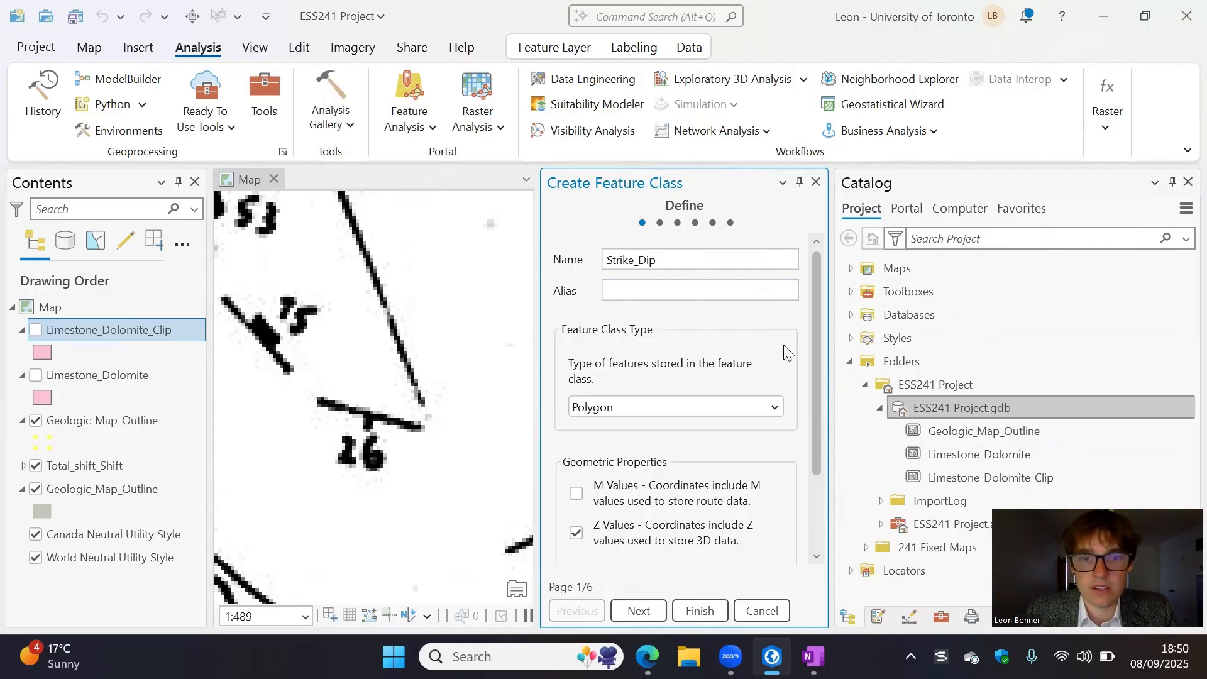
left_click(671, 408)
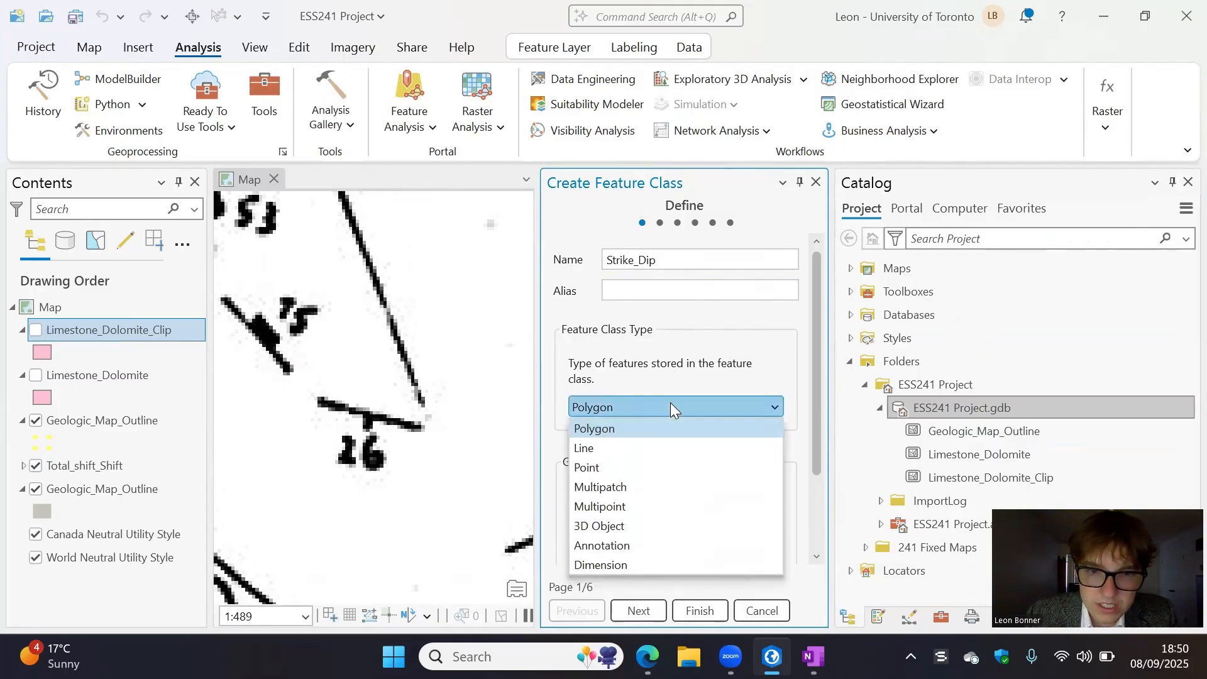
left_click(670, 403)
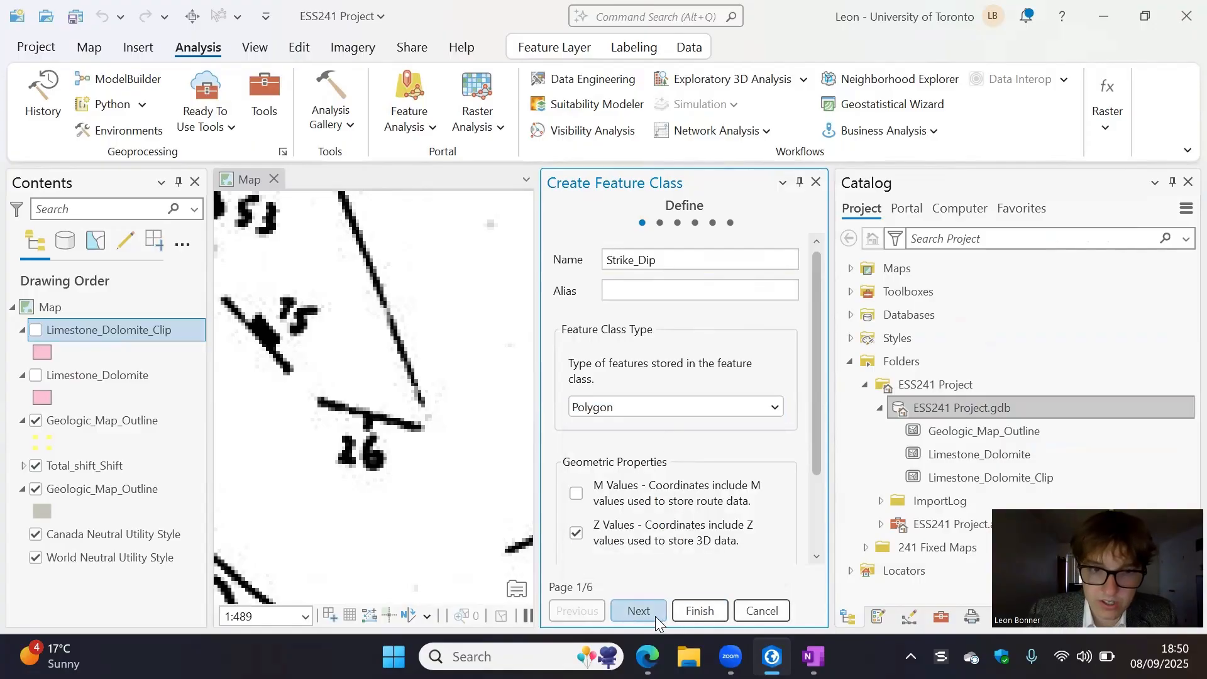
left_click(639, 611)
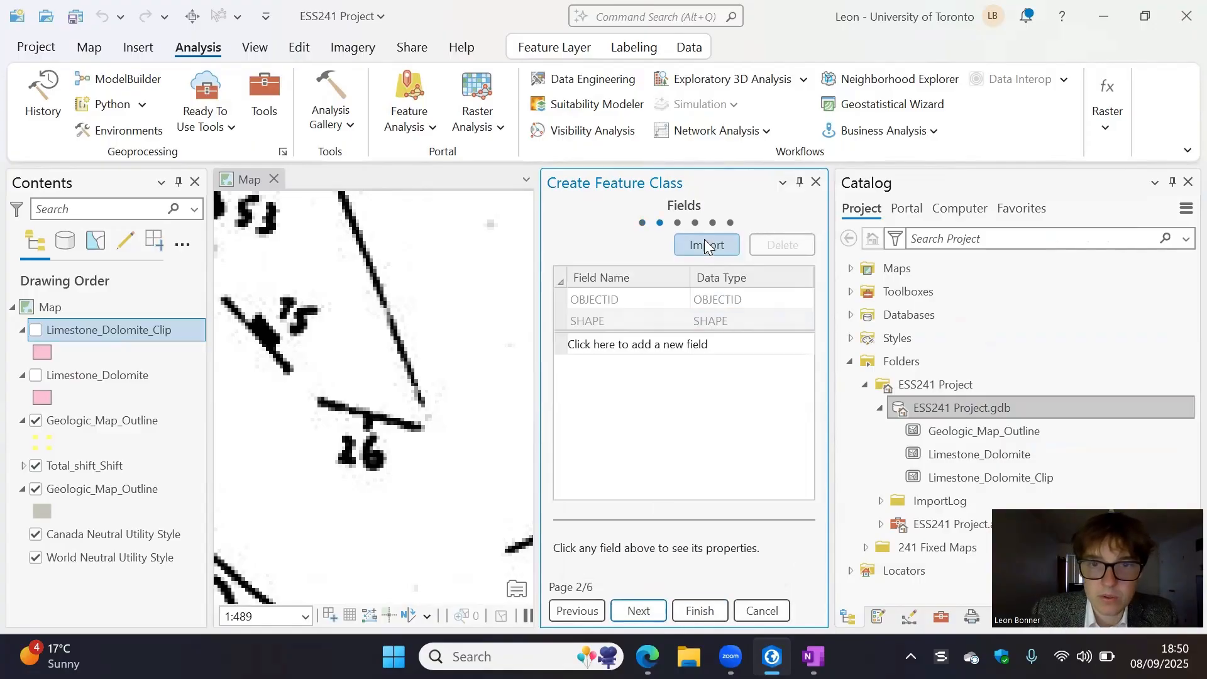
- Add two fields named Strike and Dip with the Long data type to the Strike_Dip feature class
left_click(657, 350)
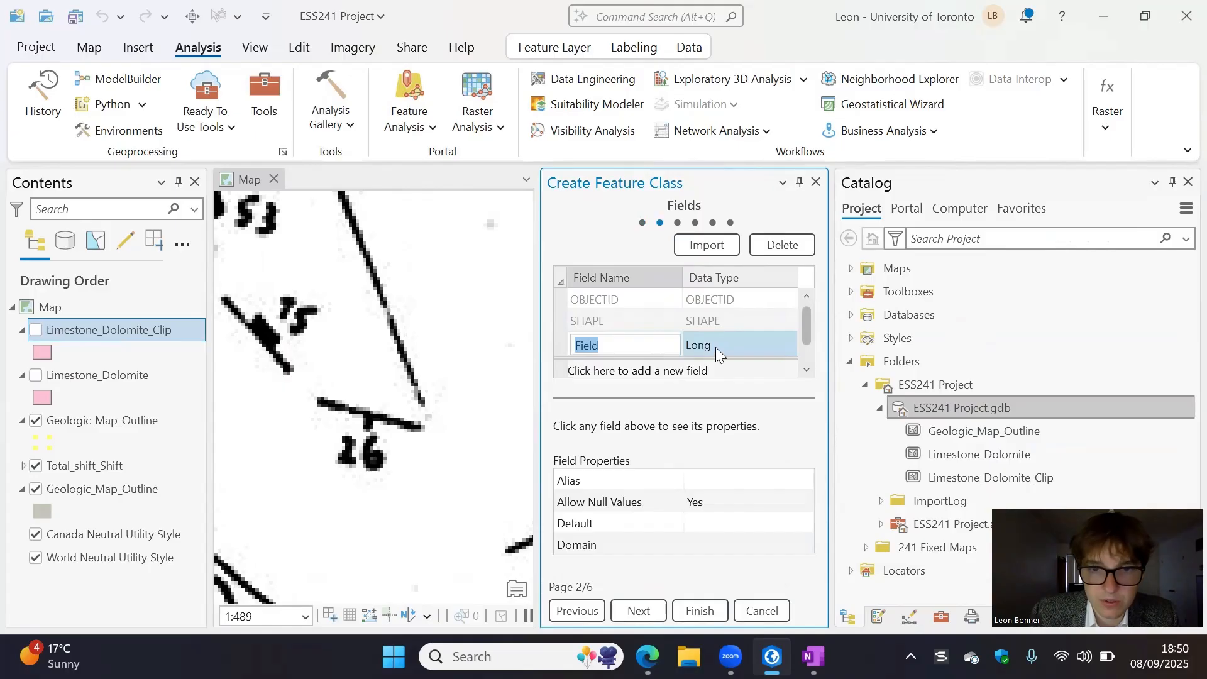
left_click(638, 346)
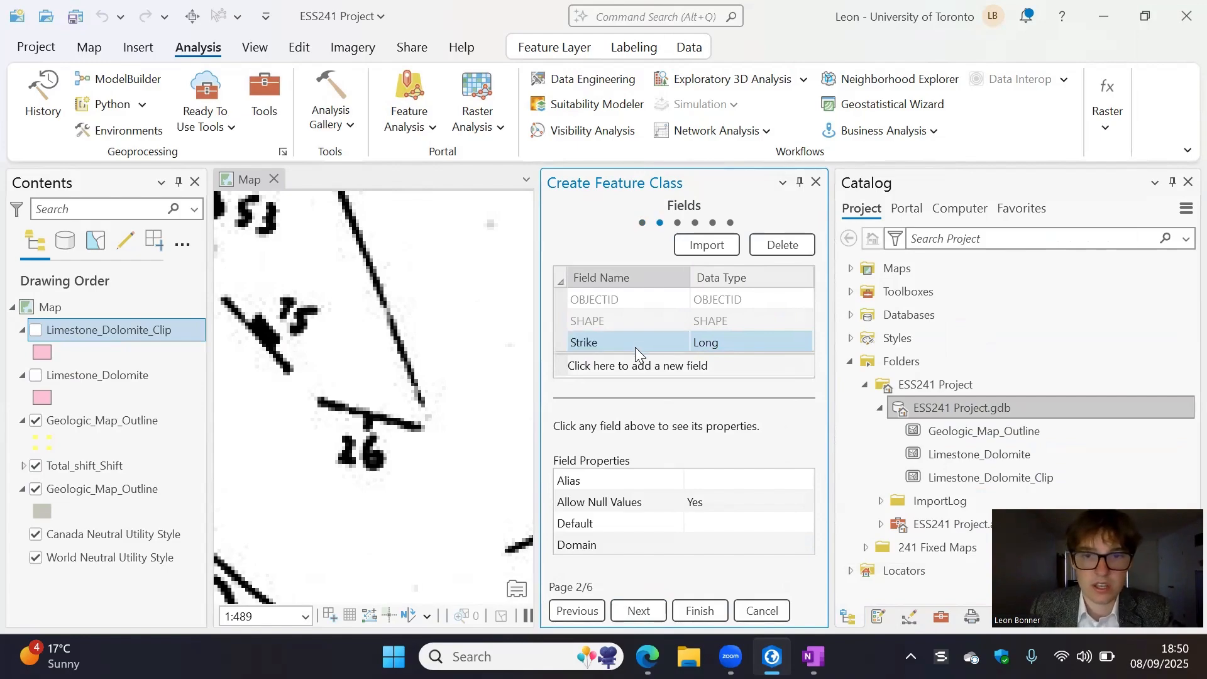
left_click(639, 371)
left_click(619, 344)
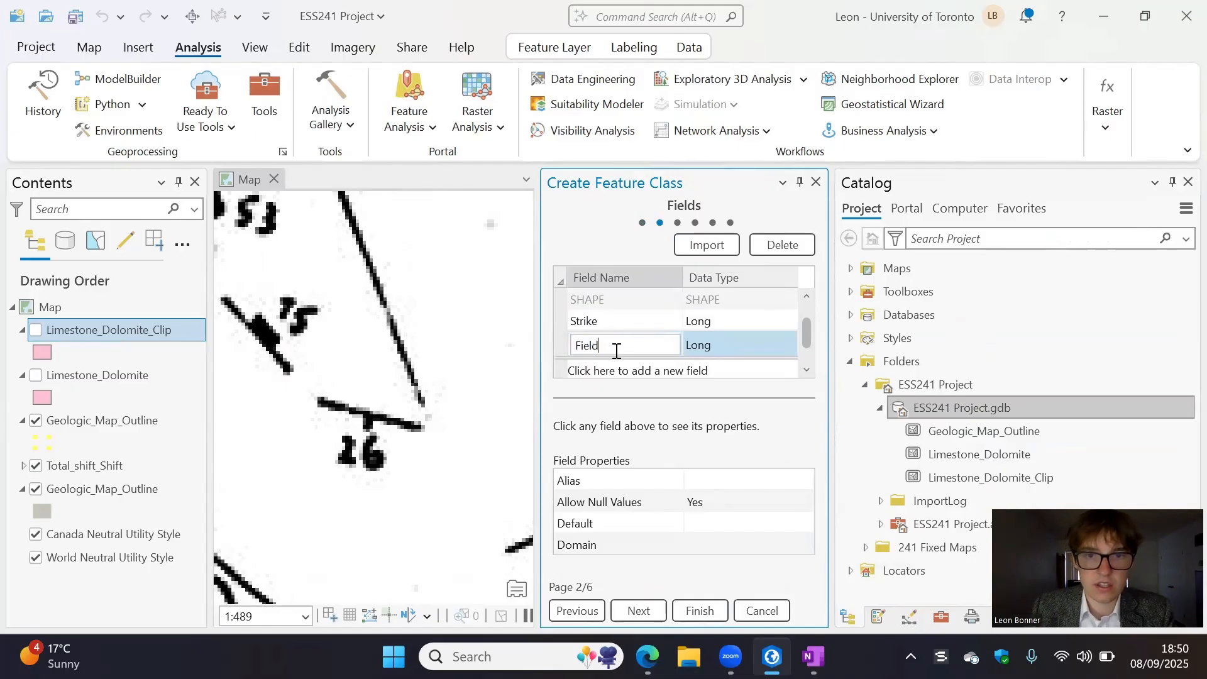
double_click(626, 348)
type("Dip")
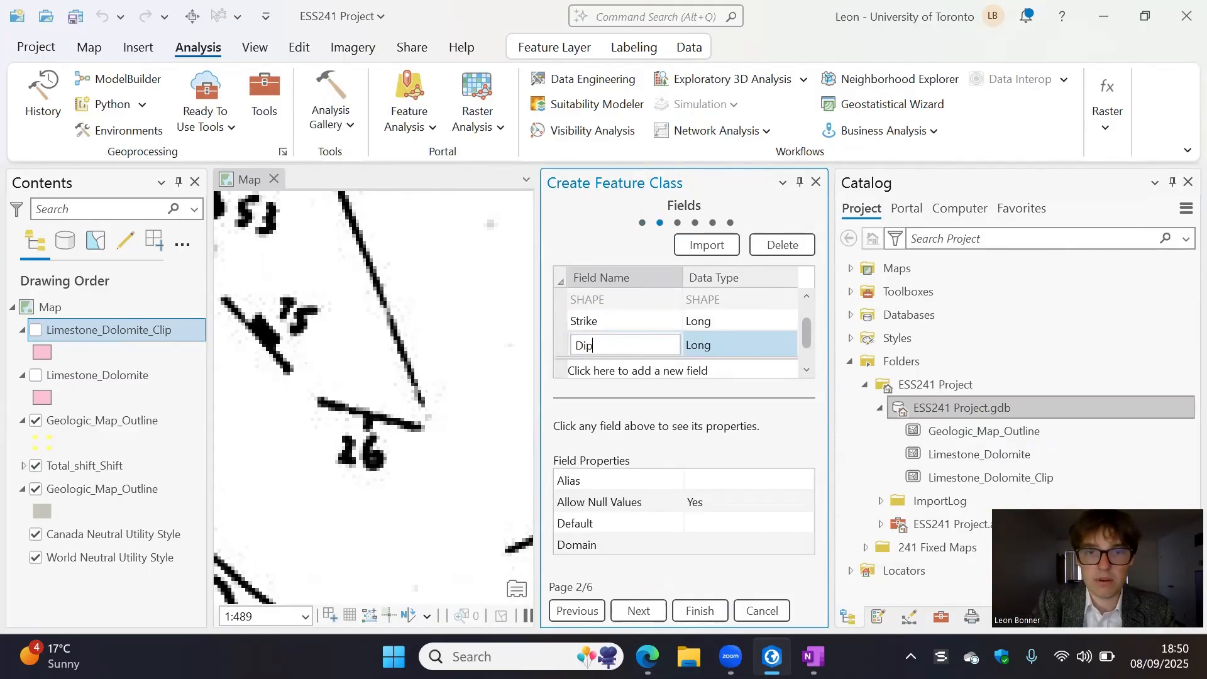
key("Return")
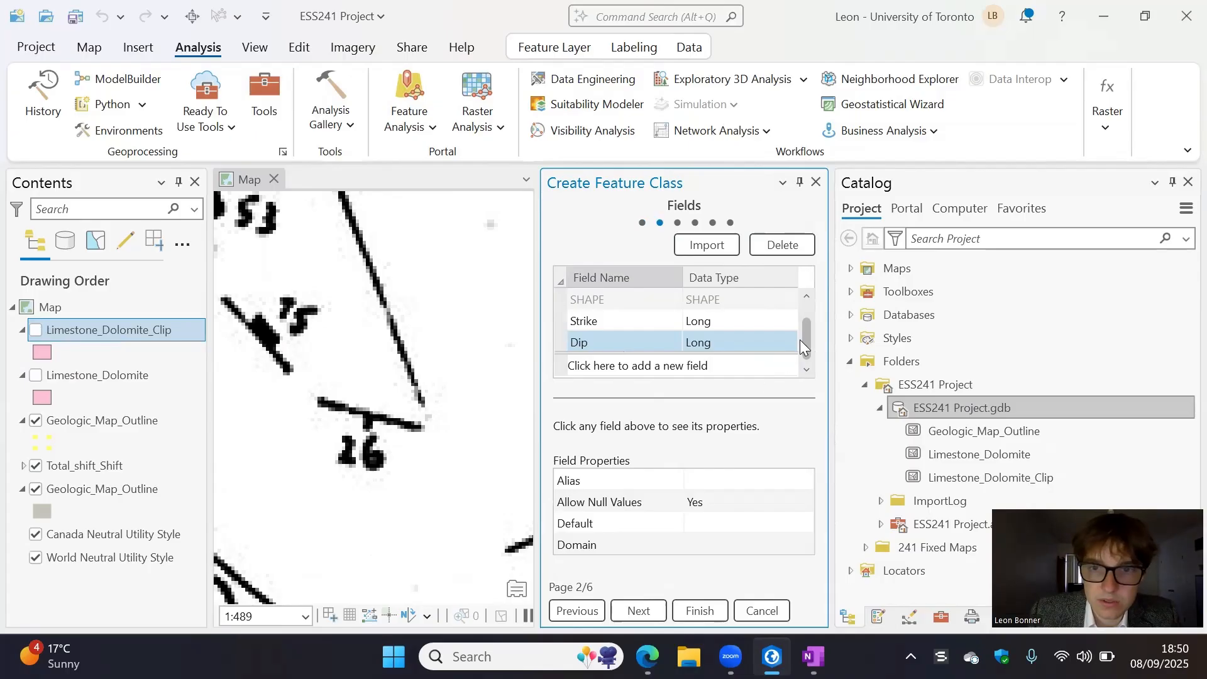
left_click(731, 324)
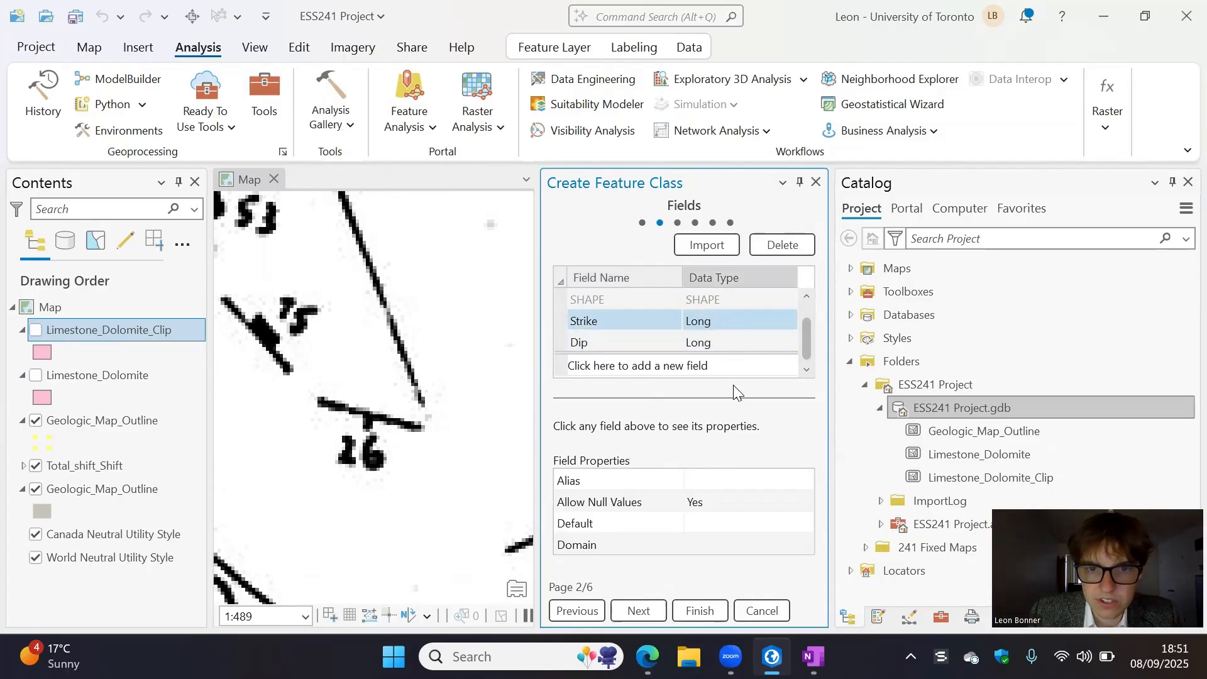
- Create the Strike_Dip feature class with its defined fields and collapse the legends of the limestone layers and the upper Geologic_Map_Outline
left_click(693, 607)
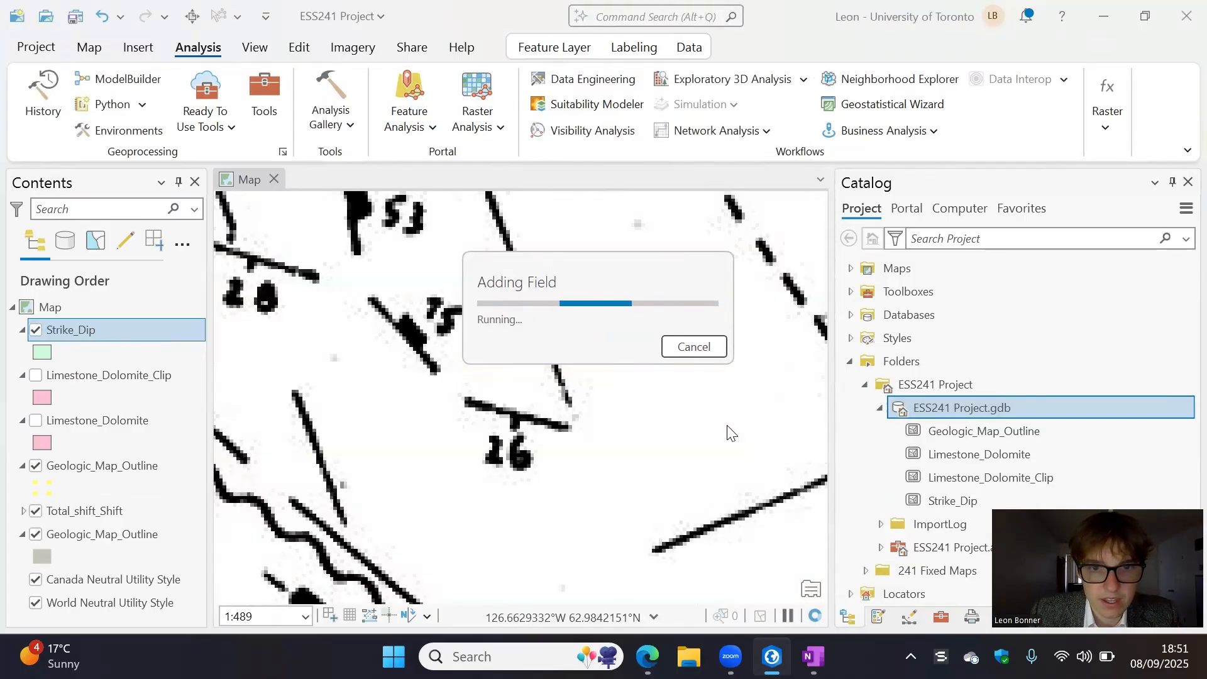
left_click(23, 376)
left_click(22, 399)
left_click(23, 422)
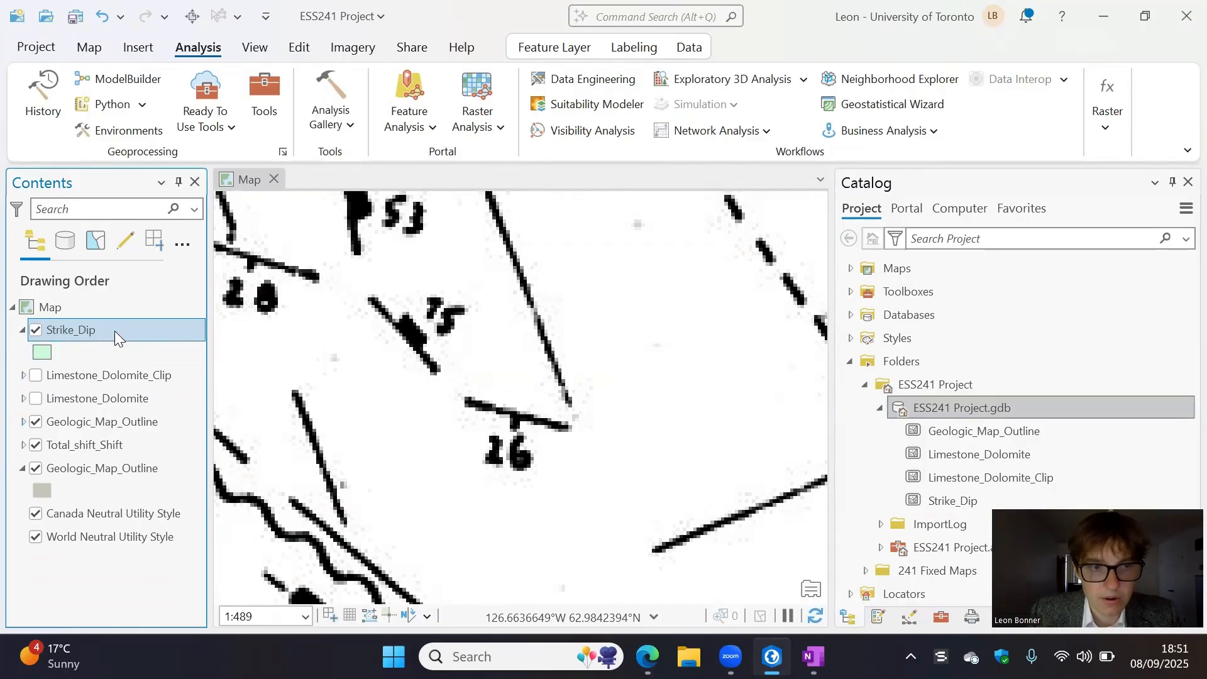
- View the attribute tables of Strike_Dip and Limestone_Dolomite_Clip, zoom to the clipped polygon's record, then hide that layer and close its table
key("ctrl+t")
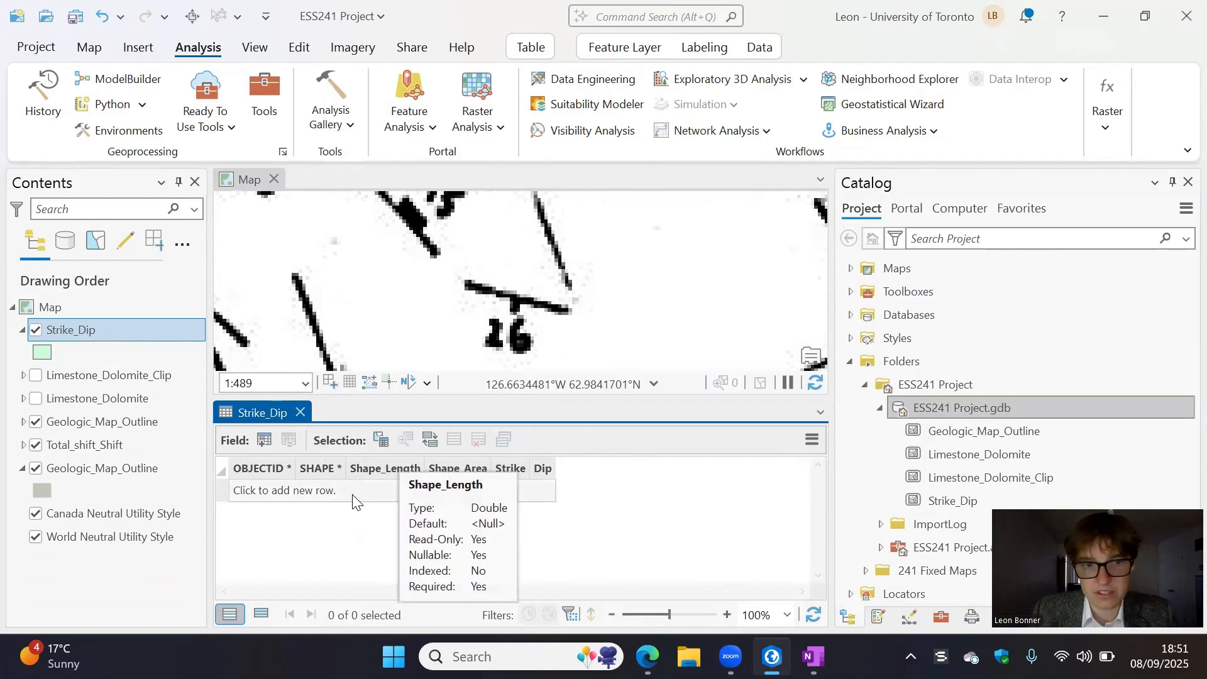
left_click(110, 376)
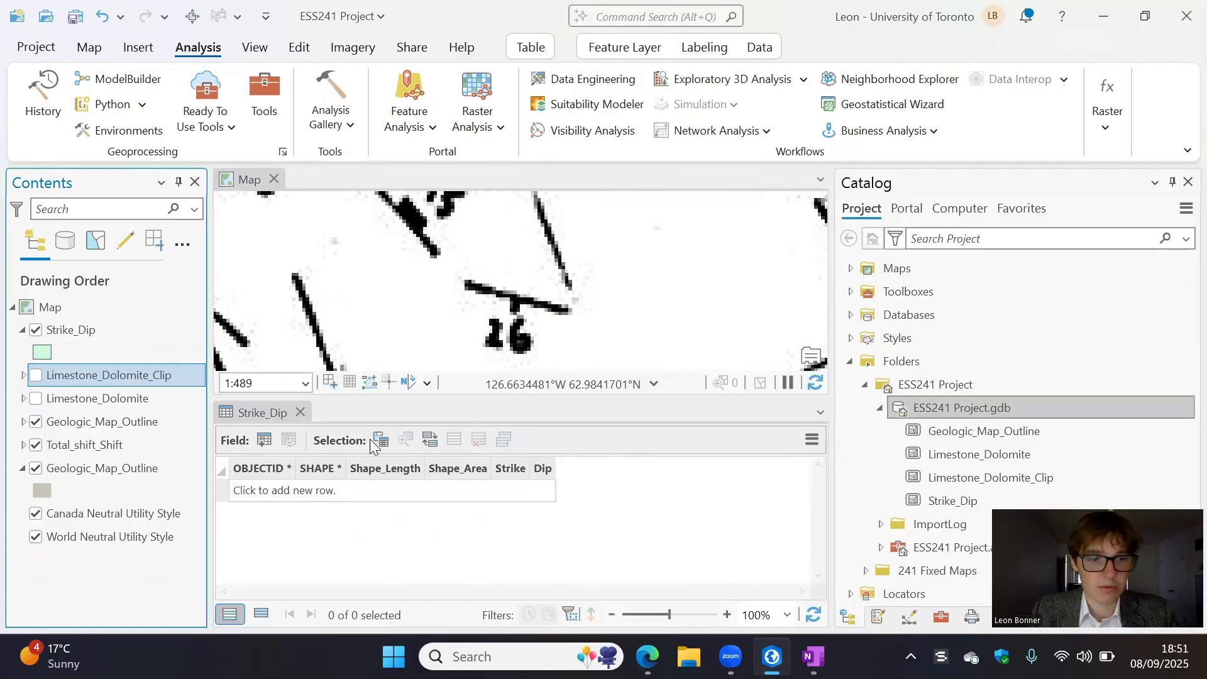
key("ctrl+t")
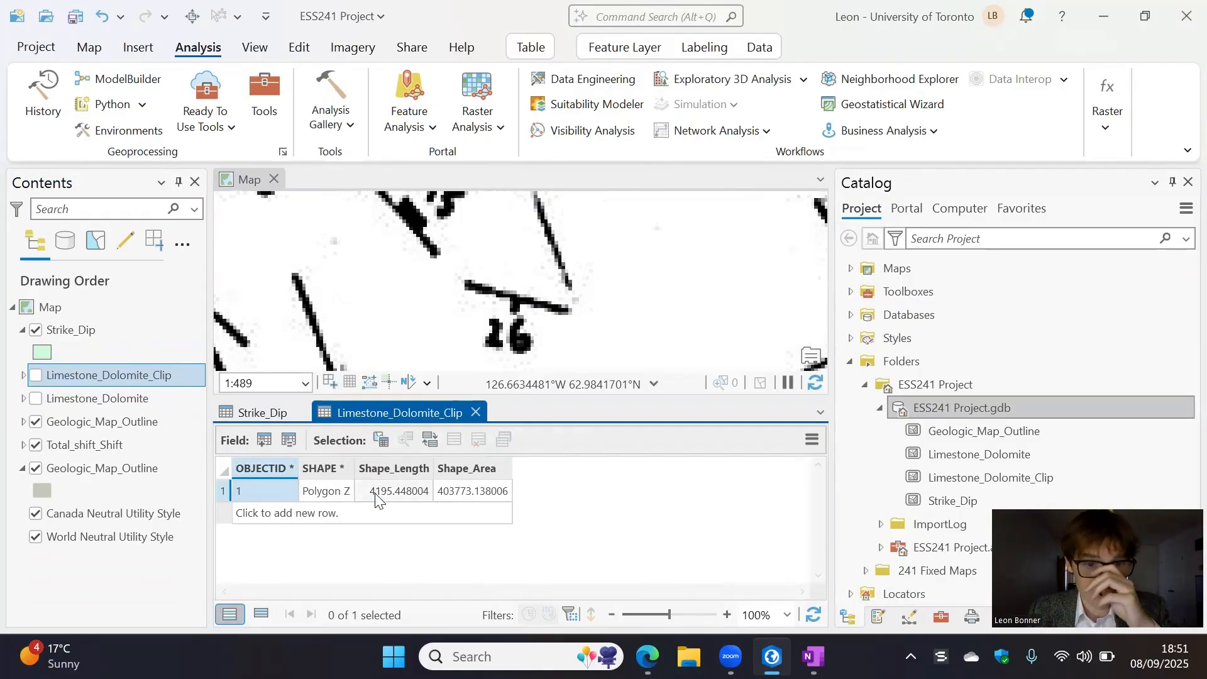
double_click(220, 491)
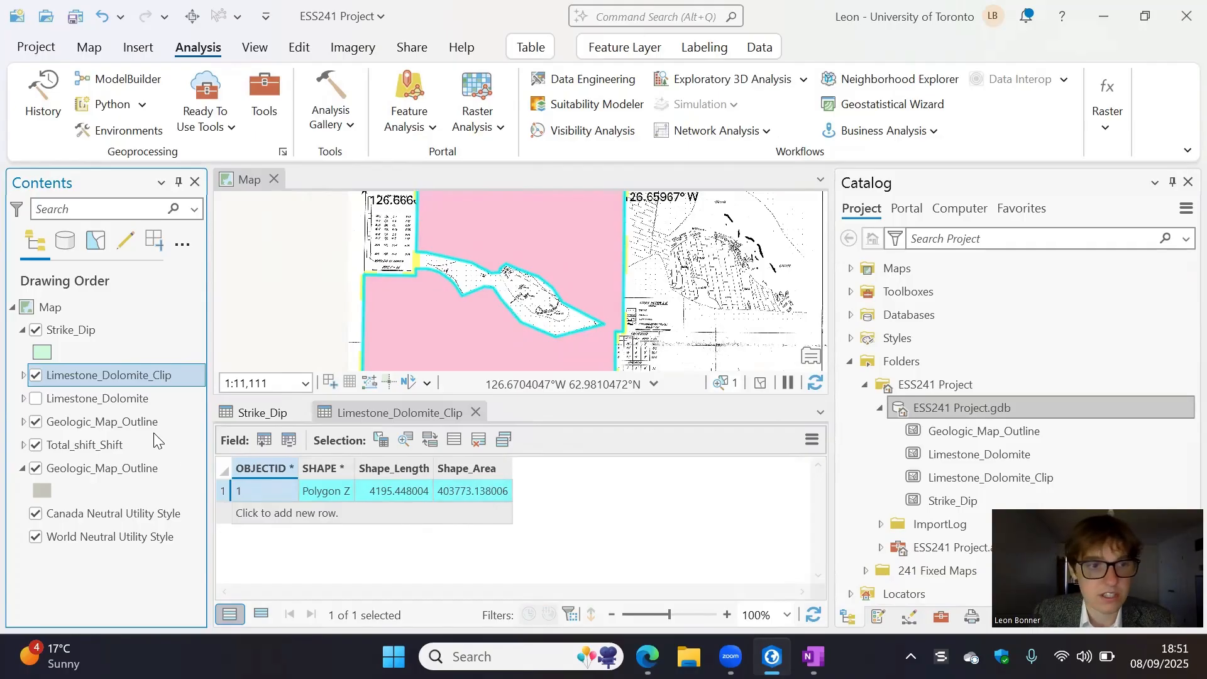
left_click(35, 375)
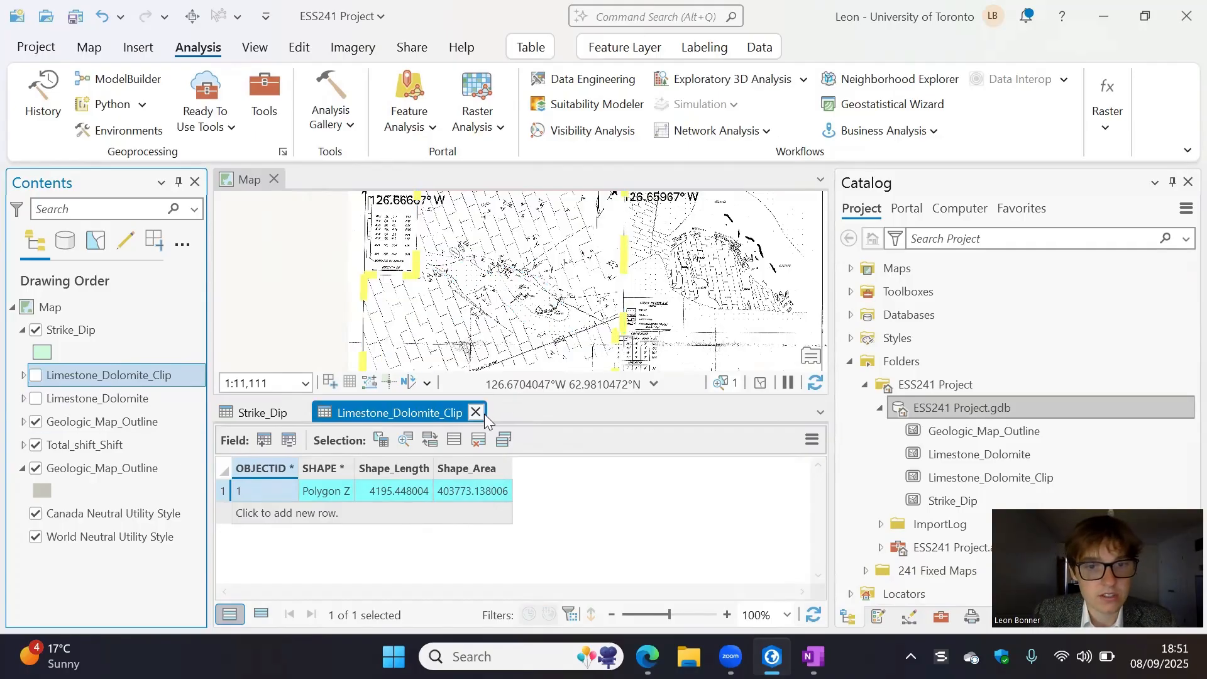
left_click(476, 412)
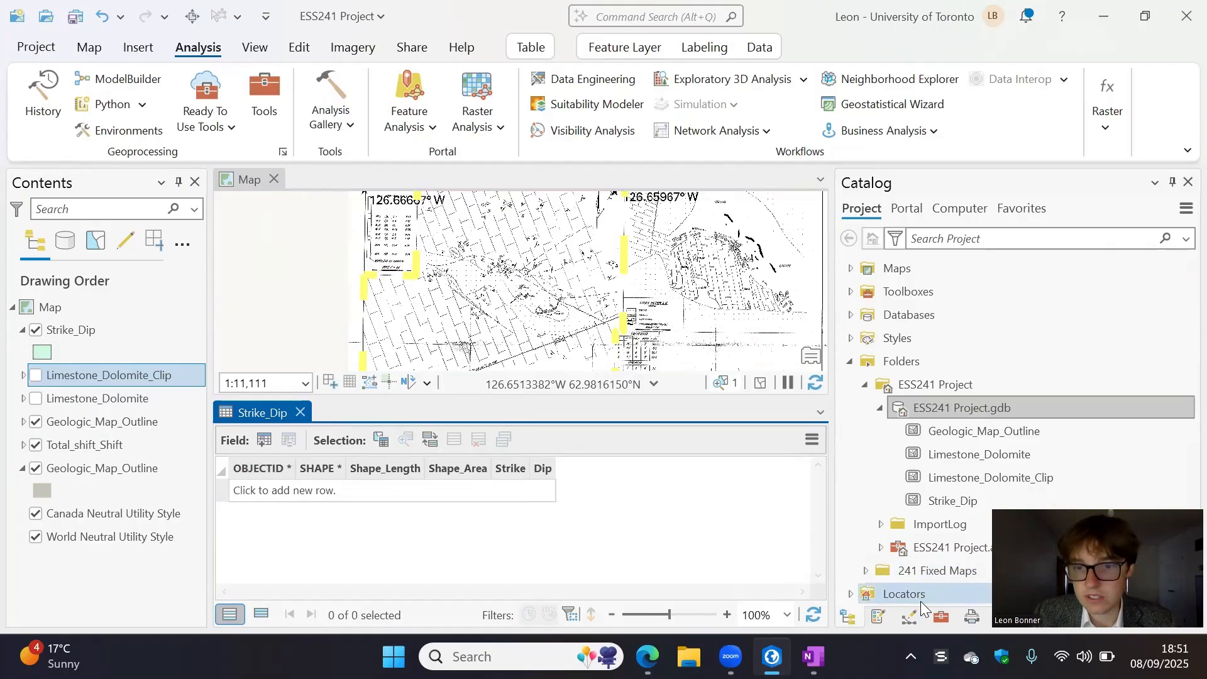
- Start a new polygon feature from the Strike_Dip template and shrink the attribute table to give the map more room
left_click(296, 49)
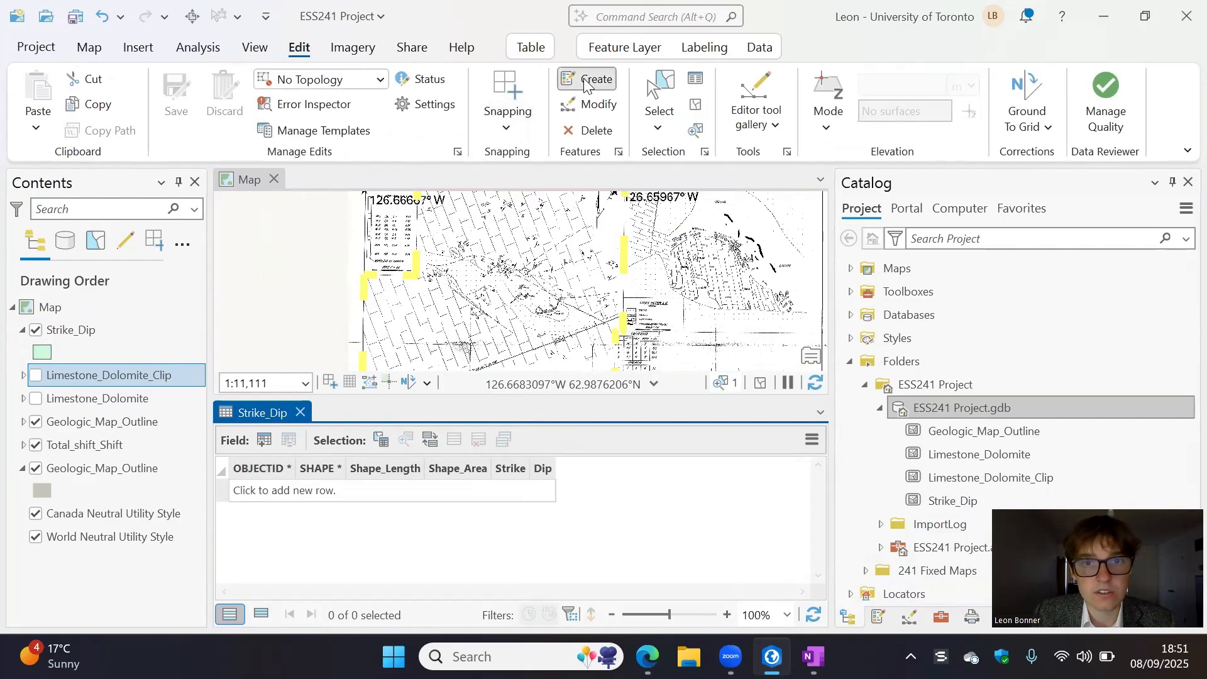
left_click(588, 80)
left_click(864, 387)
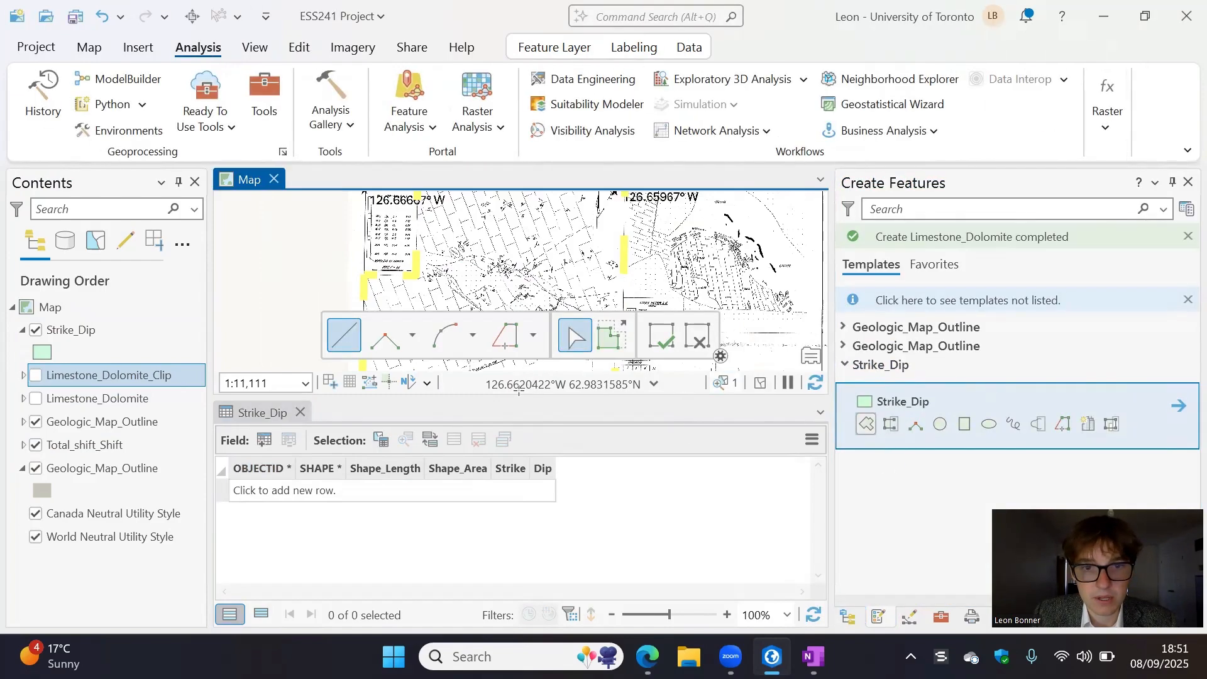
left_click_drag(516, 402, 531, 552)
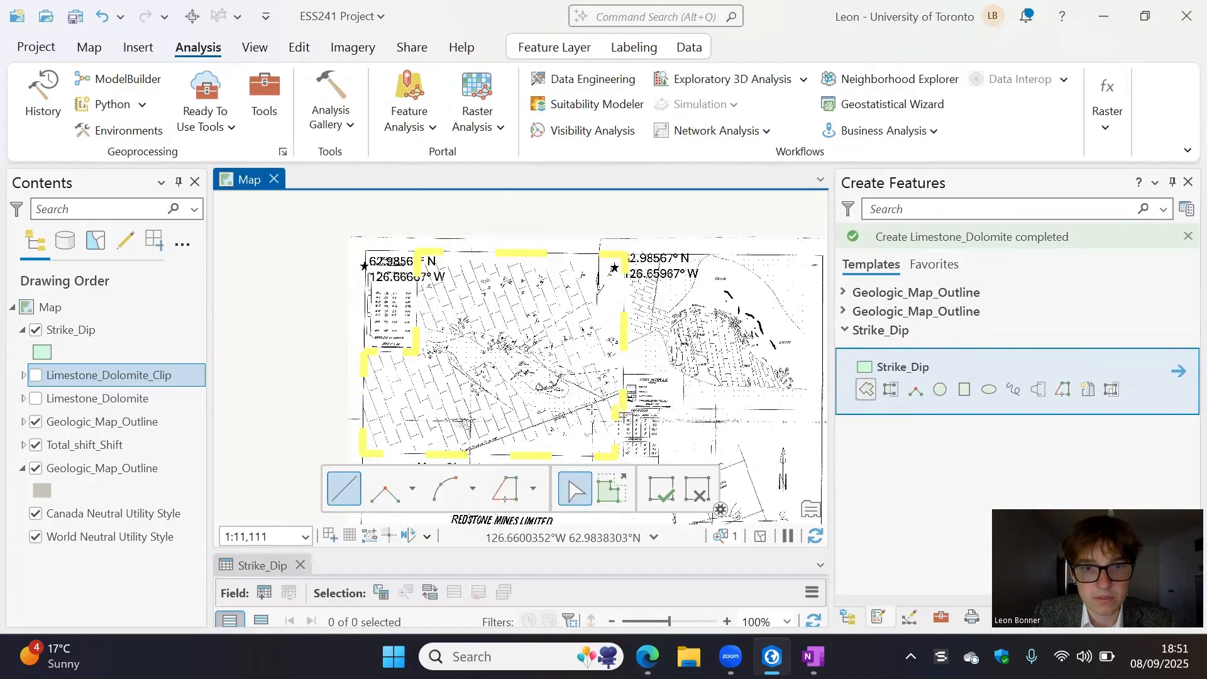
- Trace the scanned strike-and-dip symbol labelled 35, including its short dip tick, as a T-shaped Strike_Dip polygon and finish the sketch
scroll(443, 315, "up", 2)
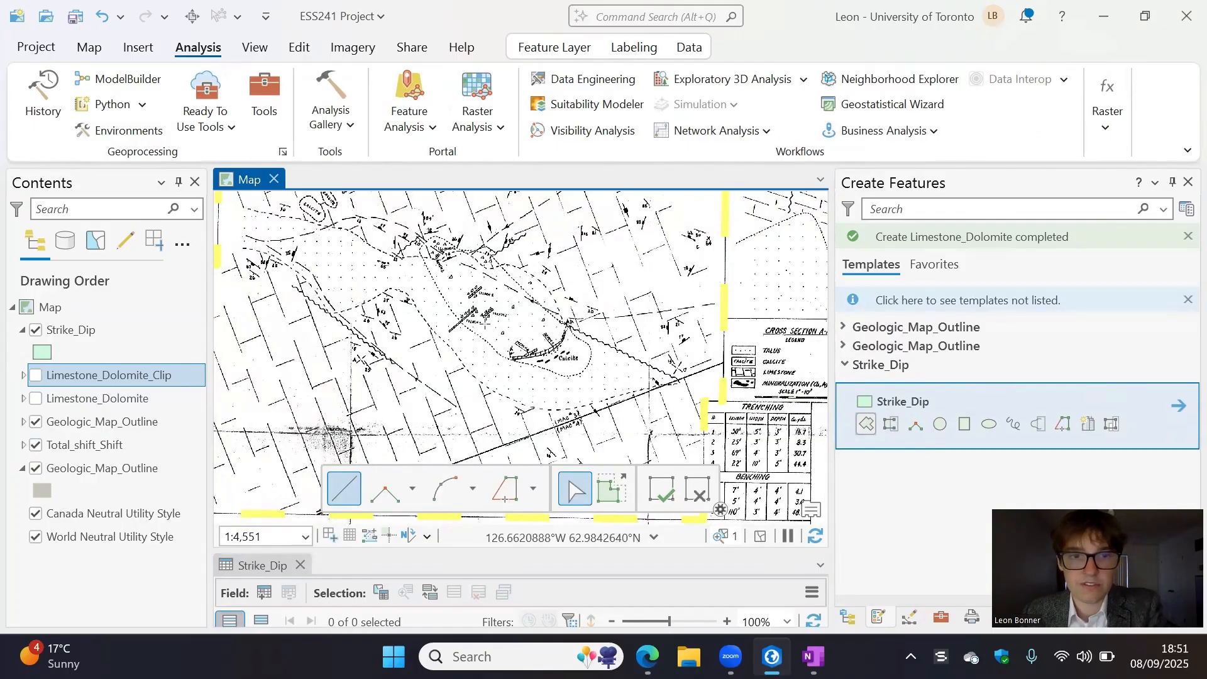
left_click_drag(379, 309, 464, 366)
scroll(464, 367, "up", 1)
scroll(588, 344, "up", 5)
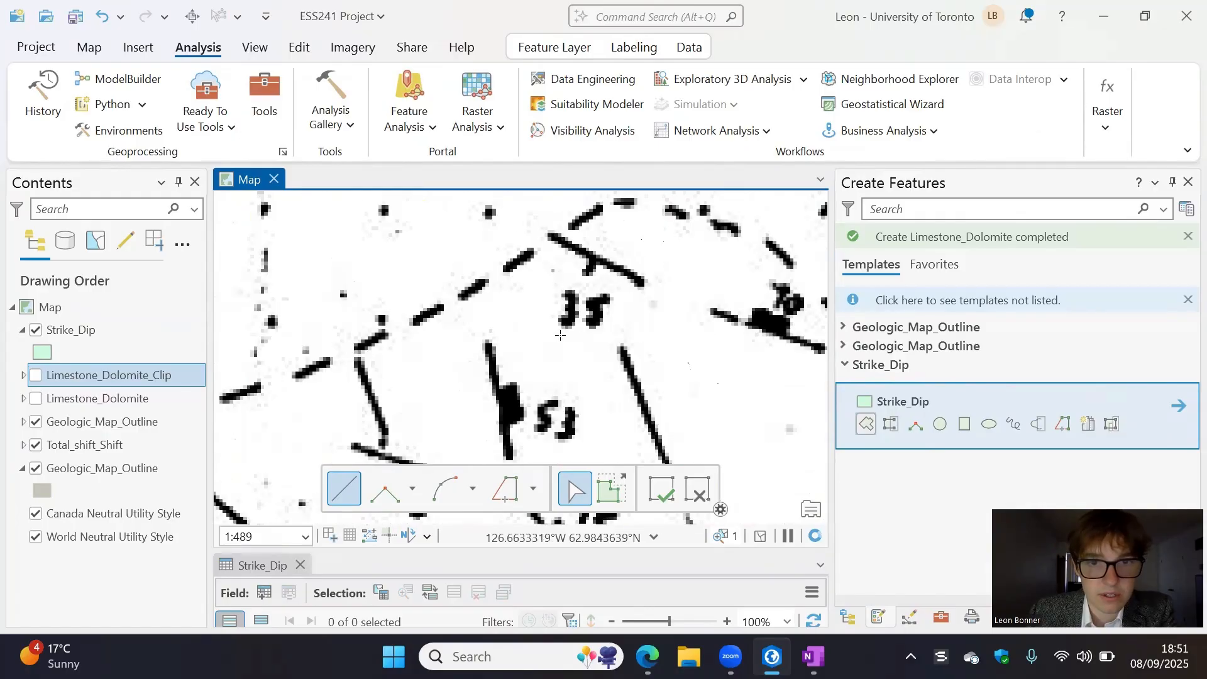
mouse_move(512, 365)
left_mouse_down()
mouse_move(500, 366)
mouse_move(519, 377)
left_mouse_up()
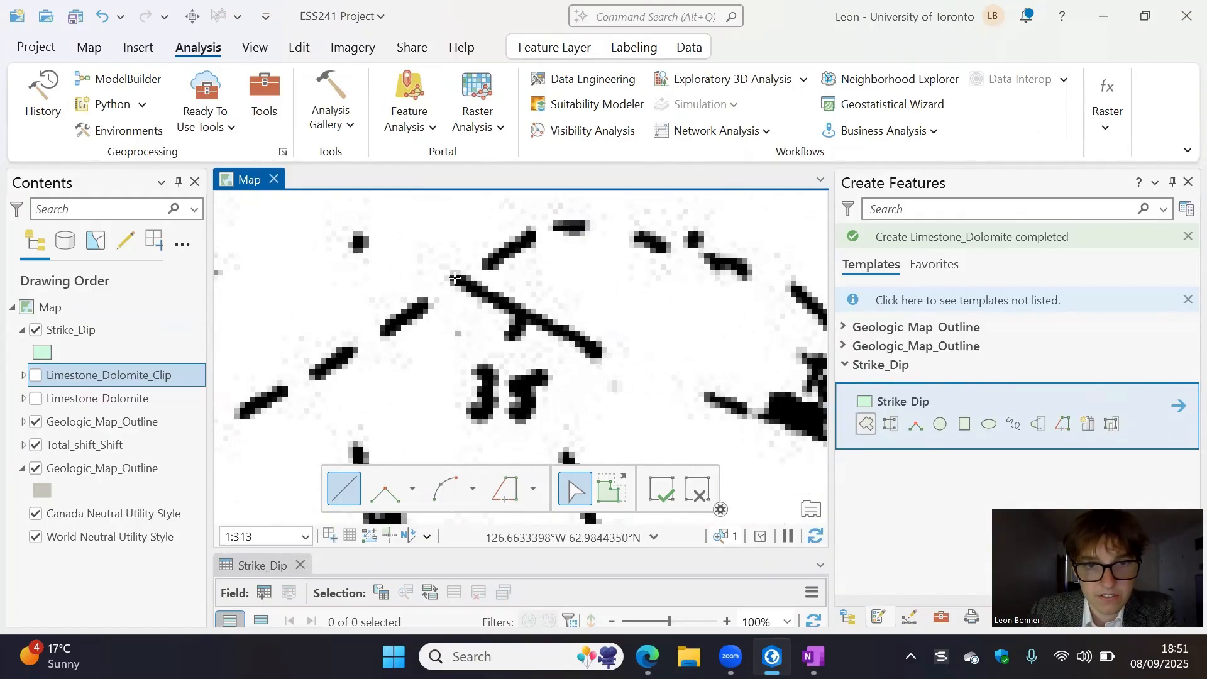
scroll(454, 280, "up", 3)
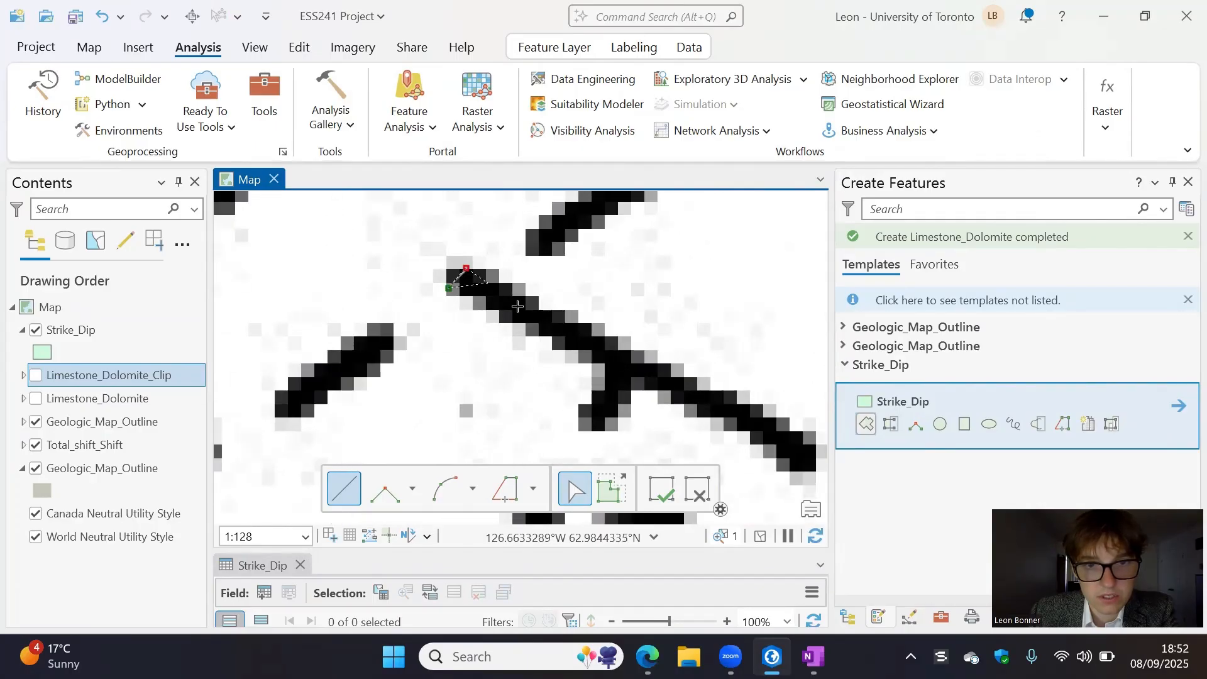
left_click_drag(782, 434, 707, 372)
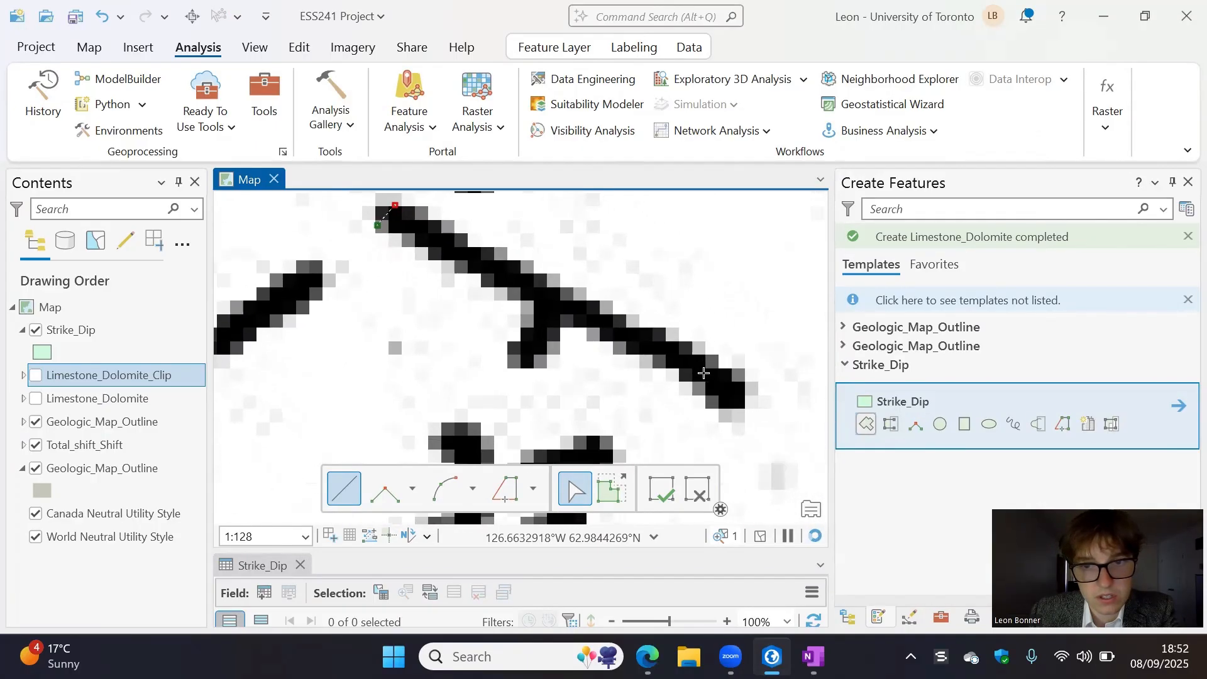
left_click(747, 390)
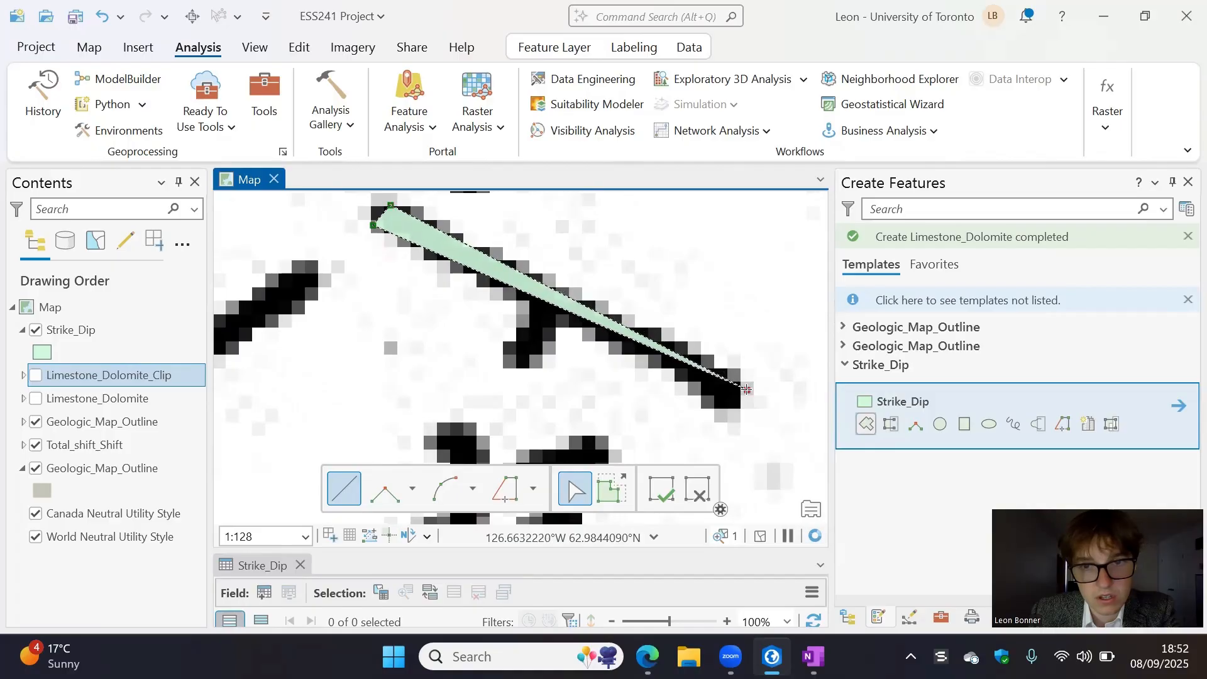
left_click(725, 415)
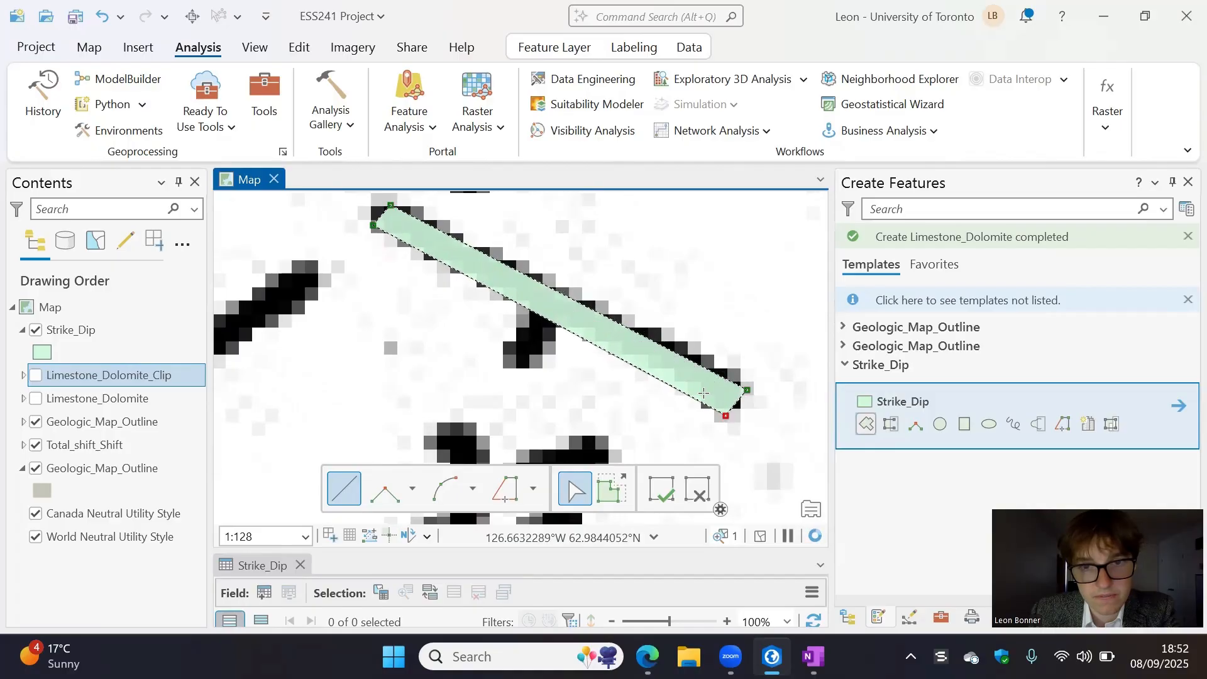
left_click(568, 325)
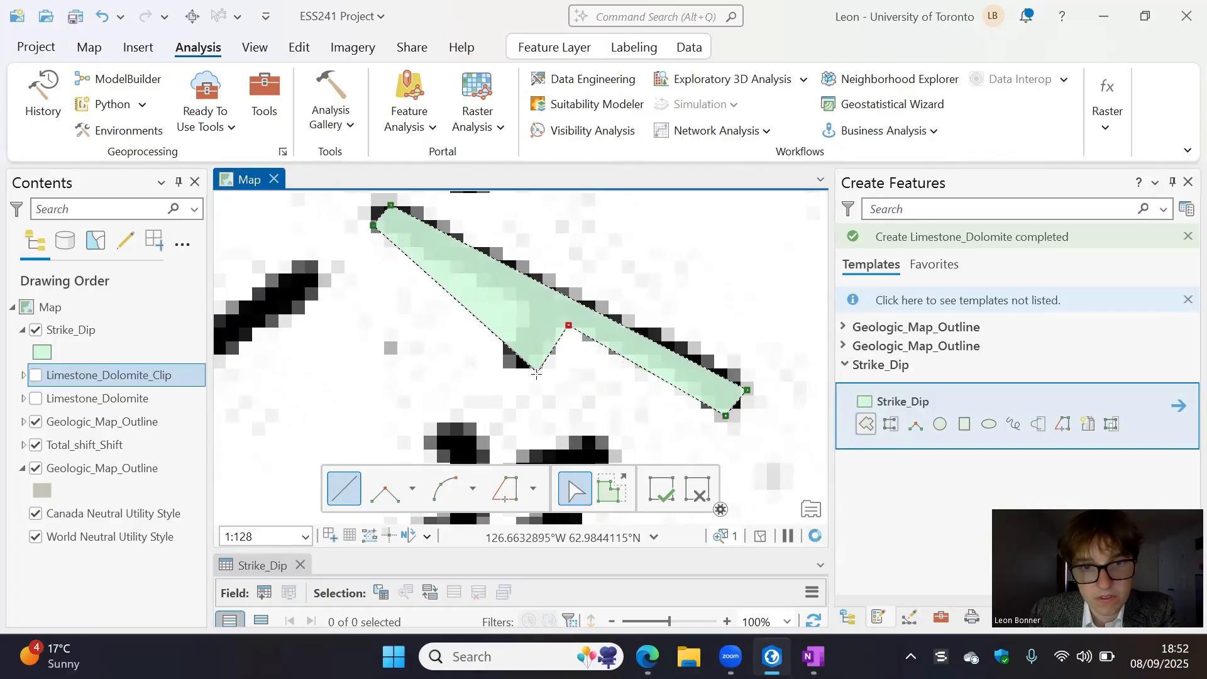
left_click(534, 380)
left_click(504, 353)
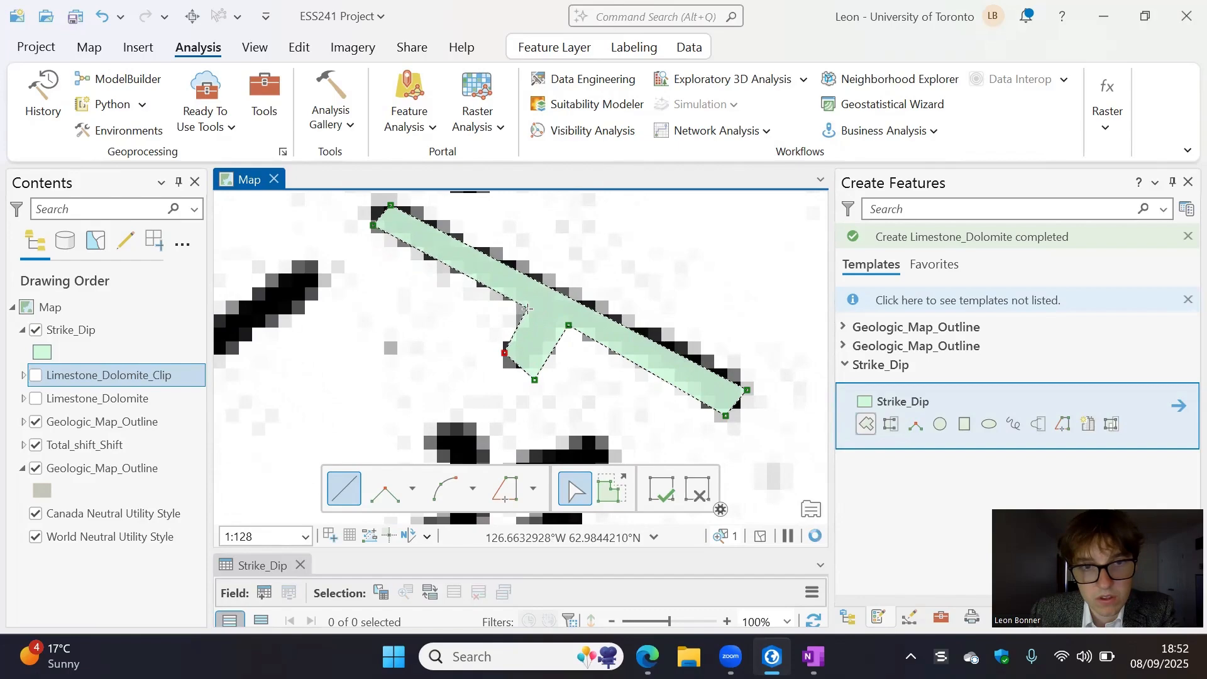
double_click(528, 309)
scroll(587, 370, "down", 3)
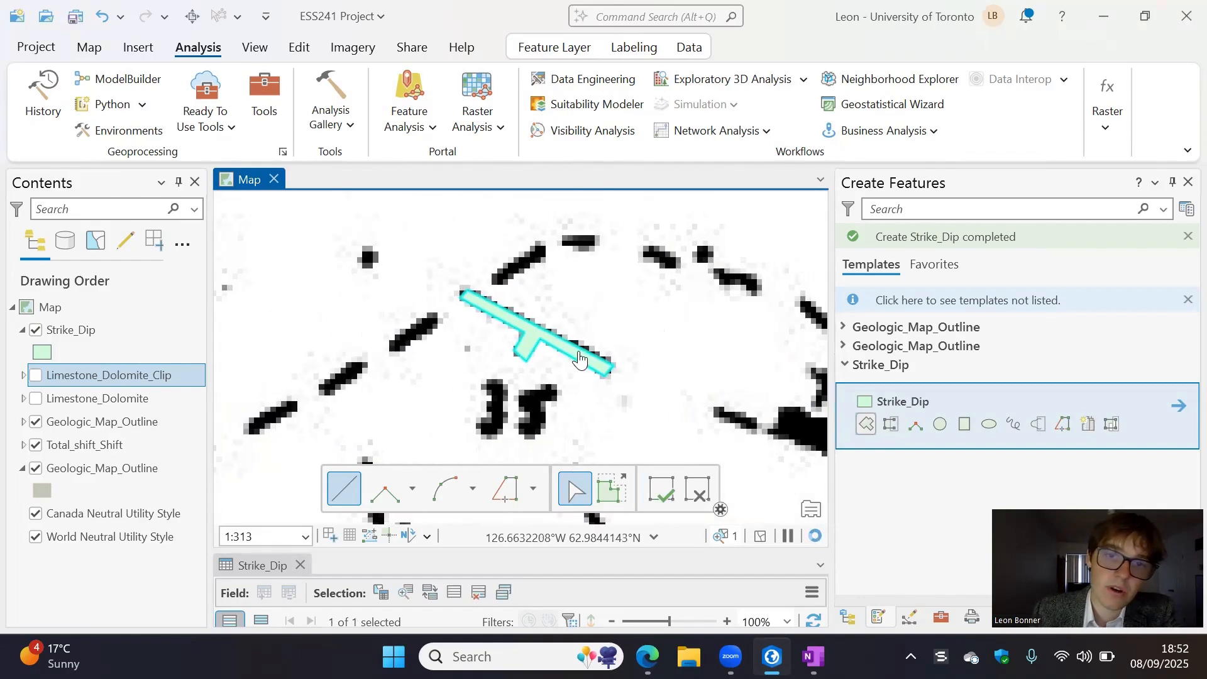
key("Escape")
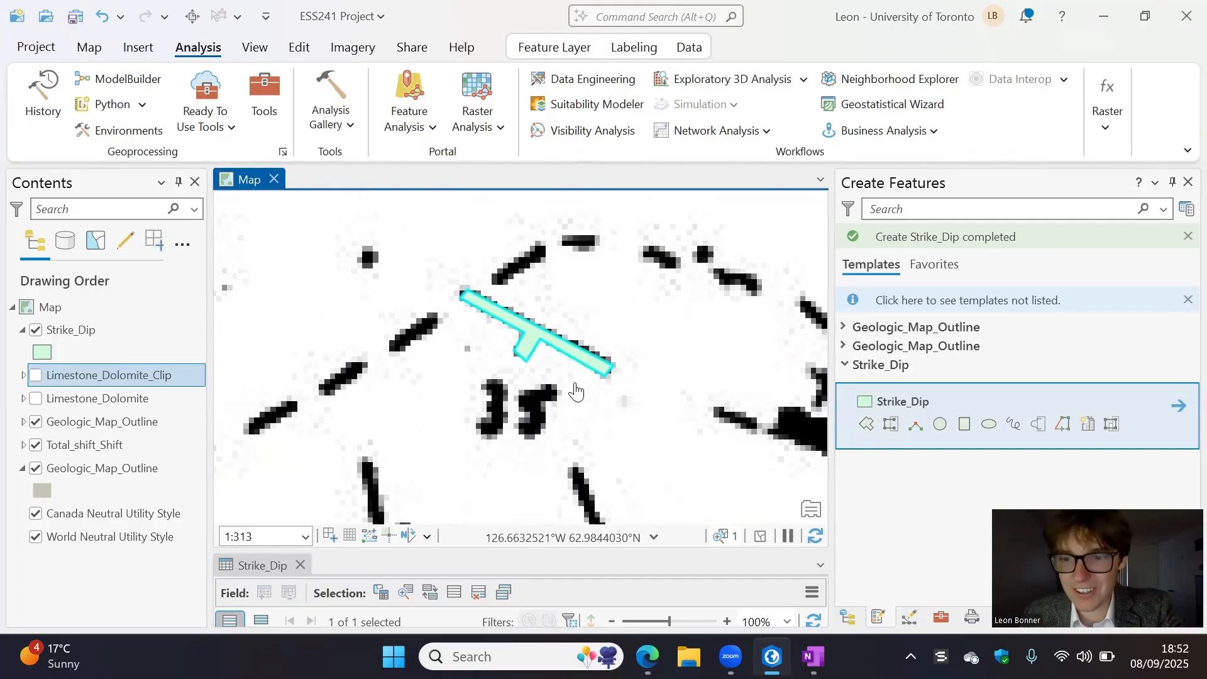
- Examine the dip label 35 and try to measure the traced strike line's angle with Measure Angle in planar degrees
scroll(601, 346, "down", 2)
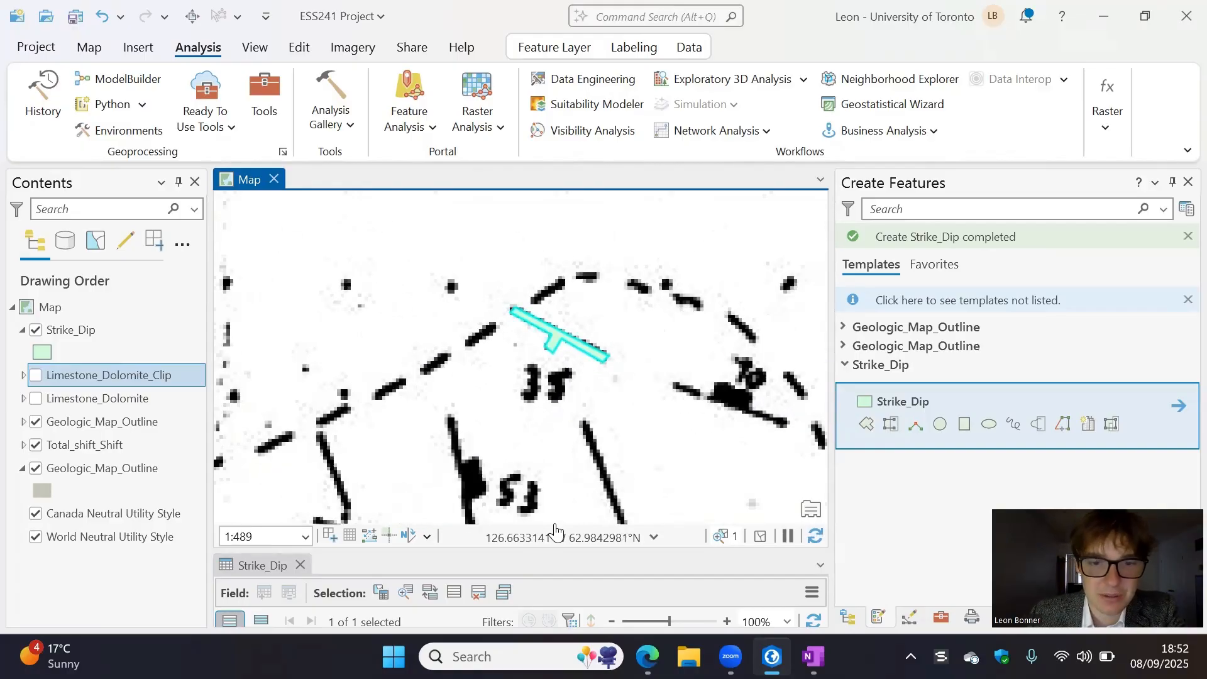
scroll(555, 393, "up", 6)
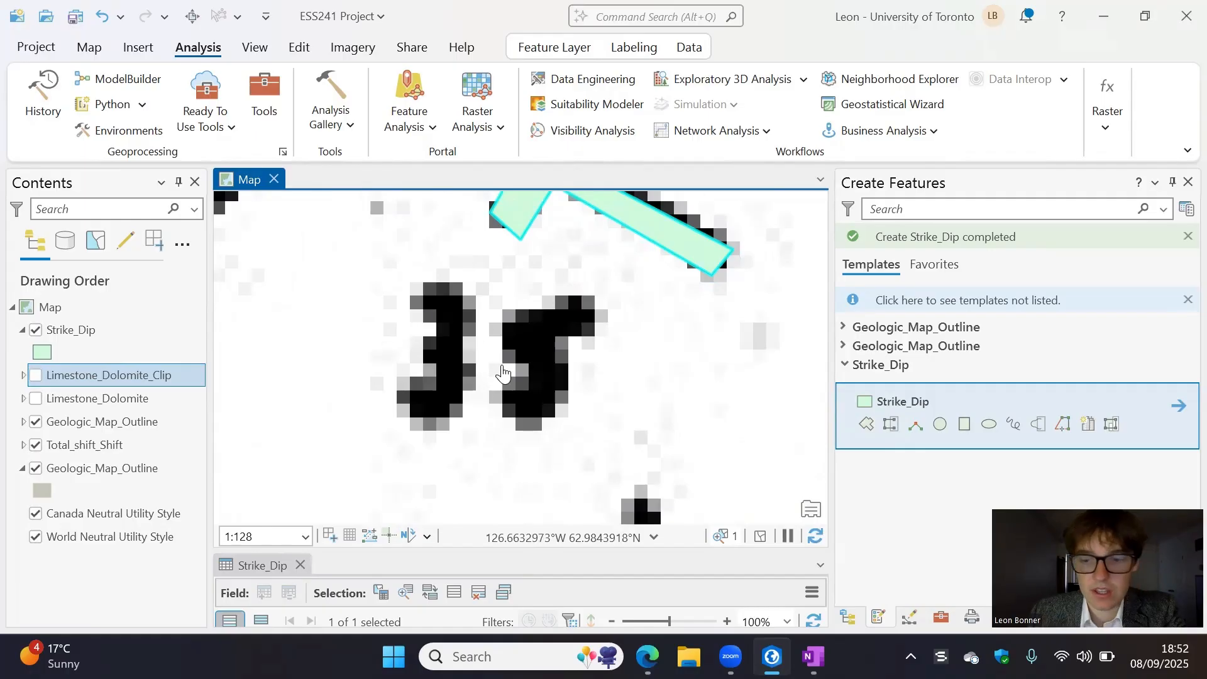
scroll(541, 286, "down", 6)
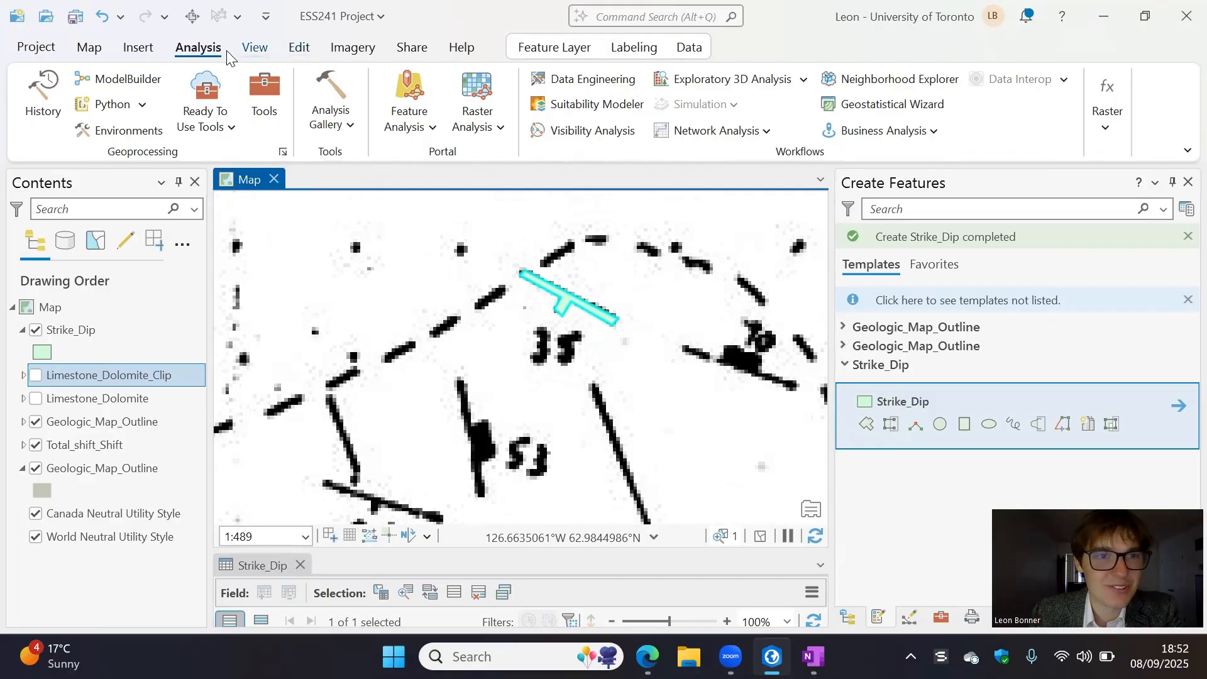
left_click(88, 49)
left_click(667, 107)
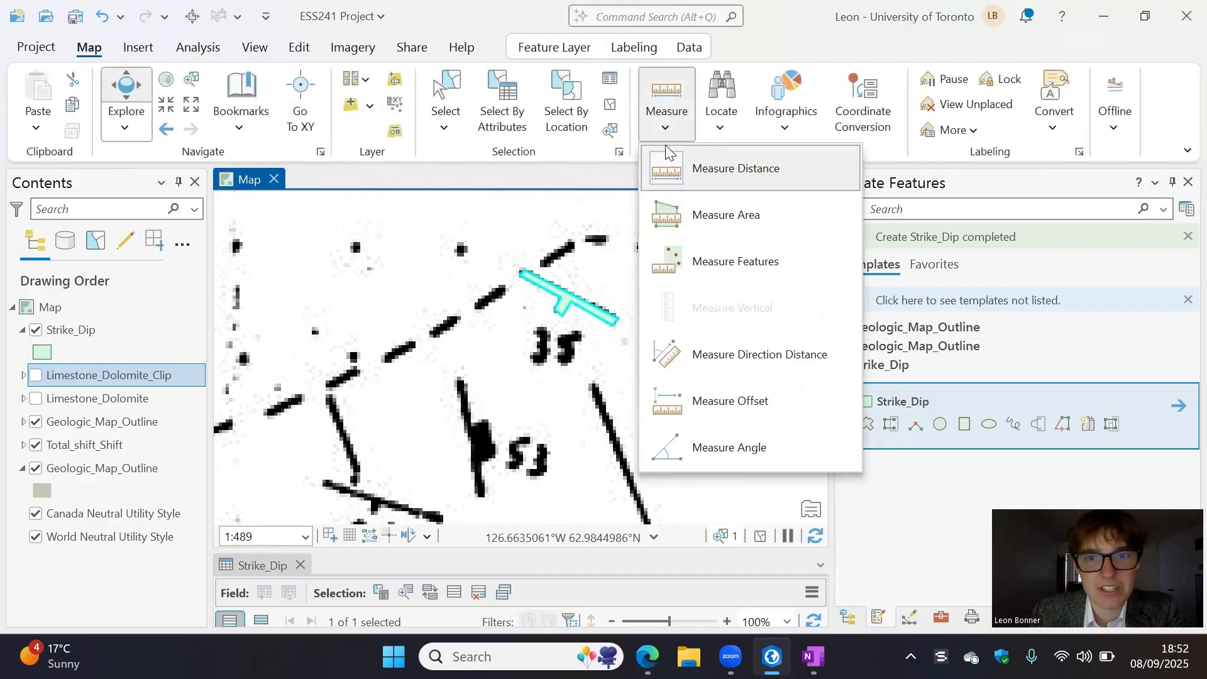
left_click(763, 452)
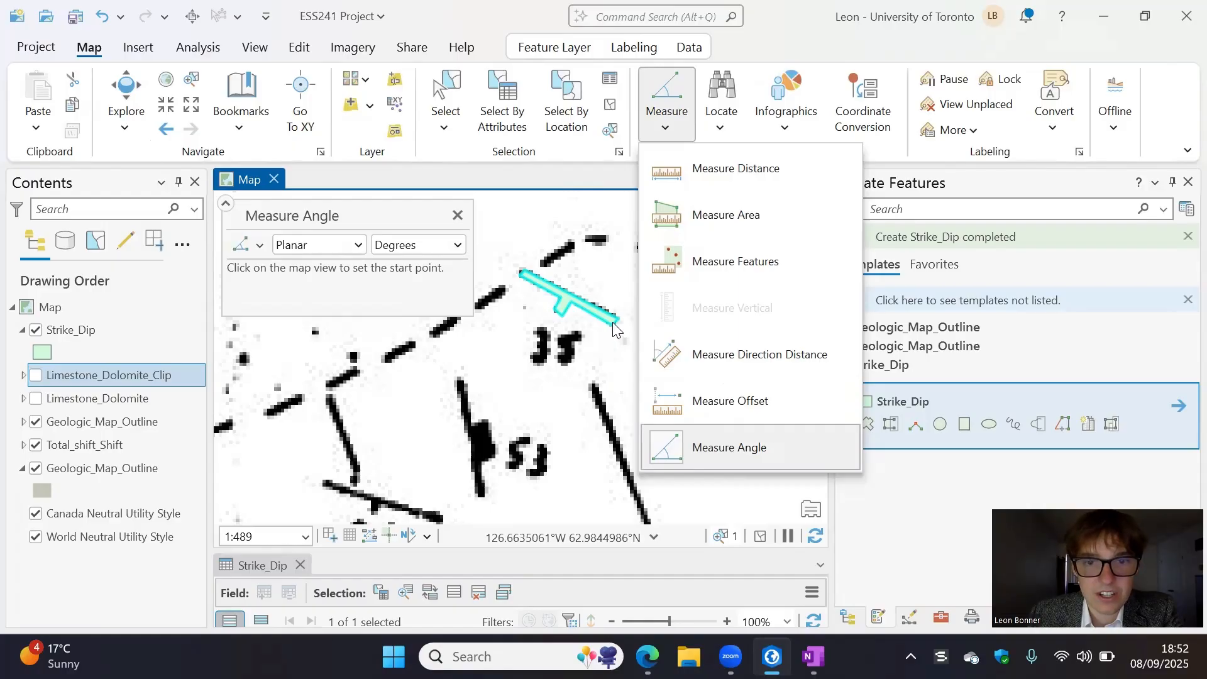
left_click(523, 274)
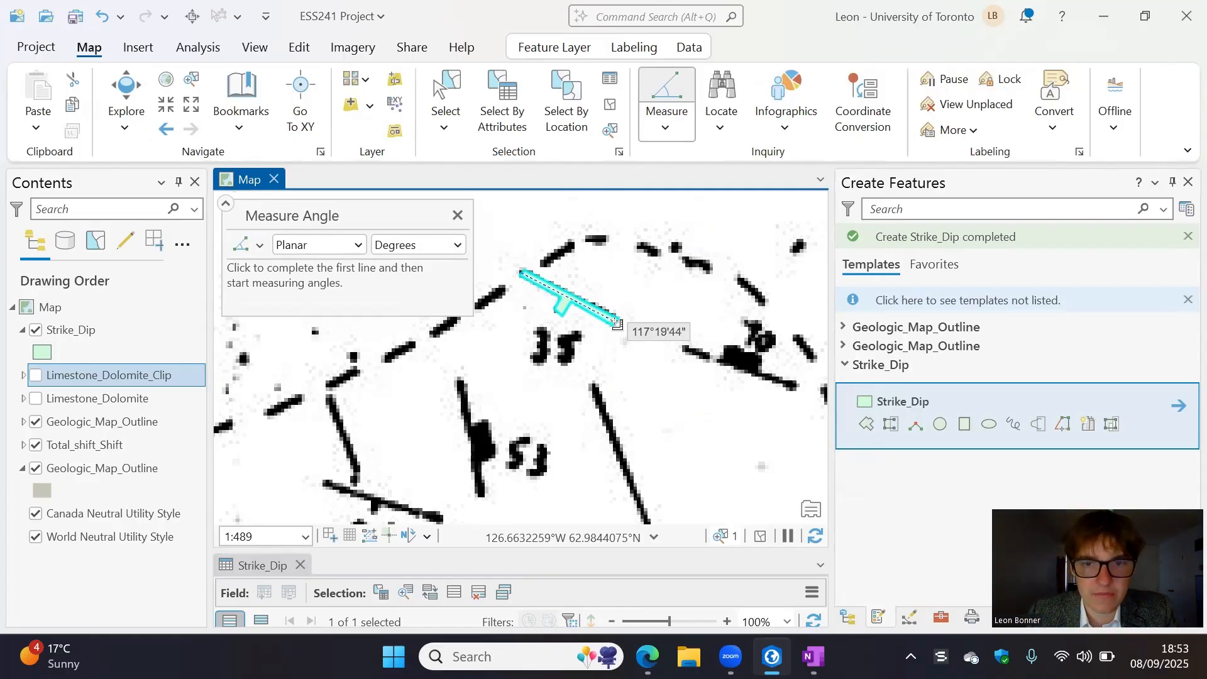
left_click(458, 215)
- Enlarge the Strike_Dip attribute table and set the traced polygon's Strike to 118 and Dip to 35
scroll(534, 398, "down", 2)
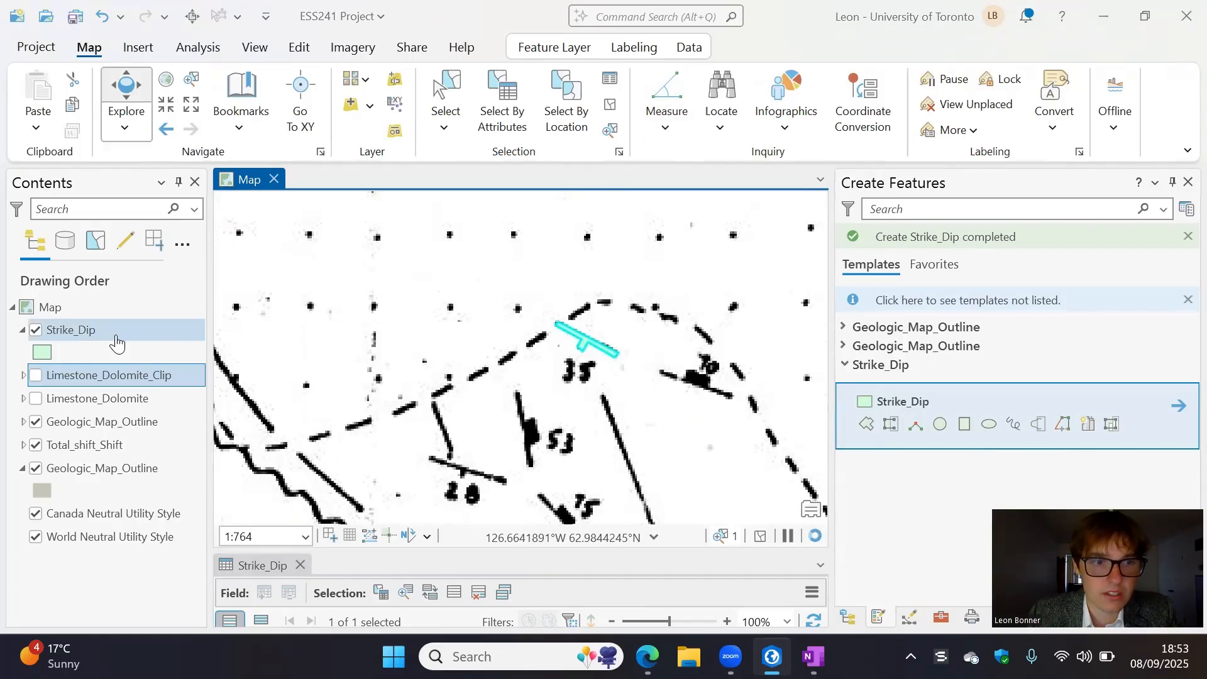
left_click(115, 335)
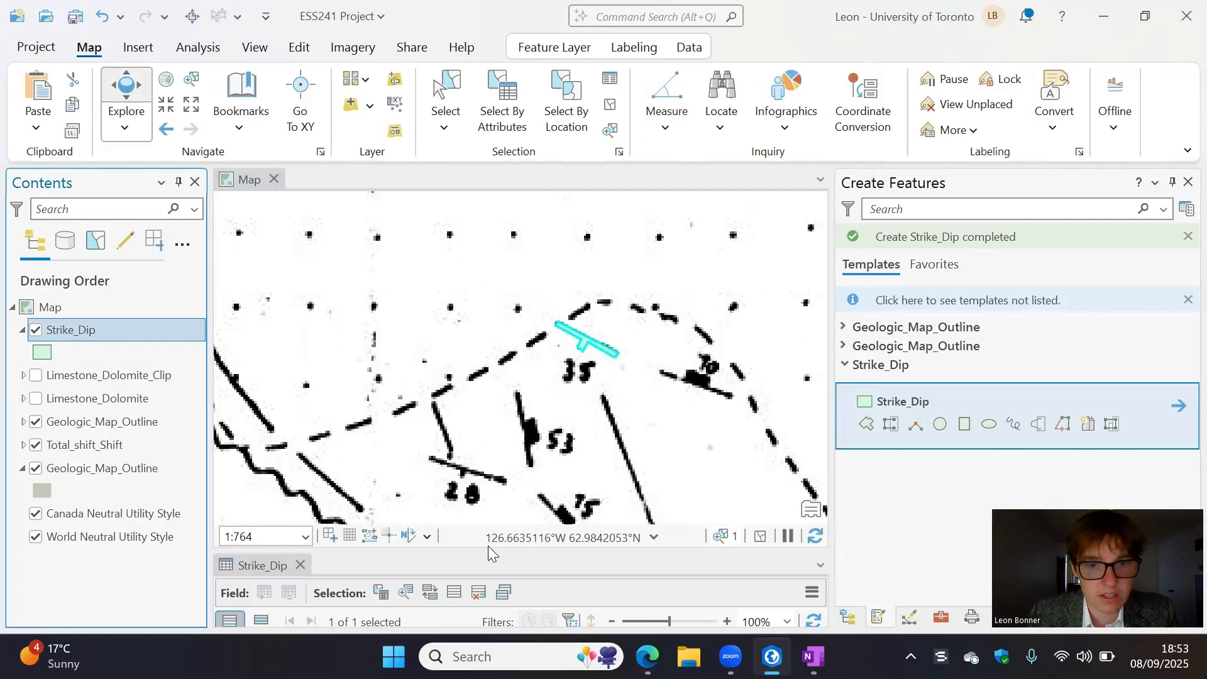
left_click_drag(500, 523, 514, 387)
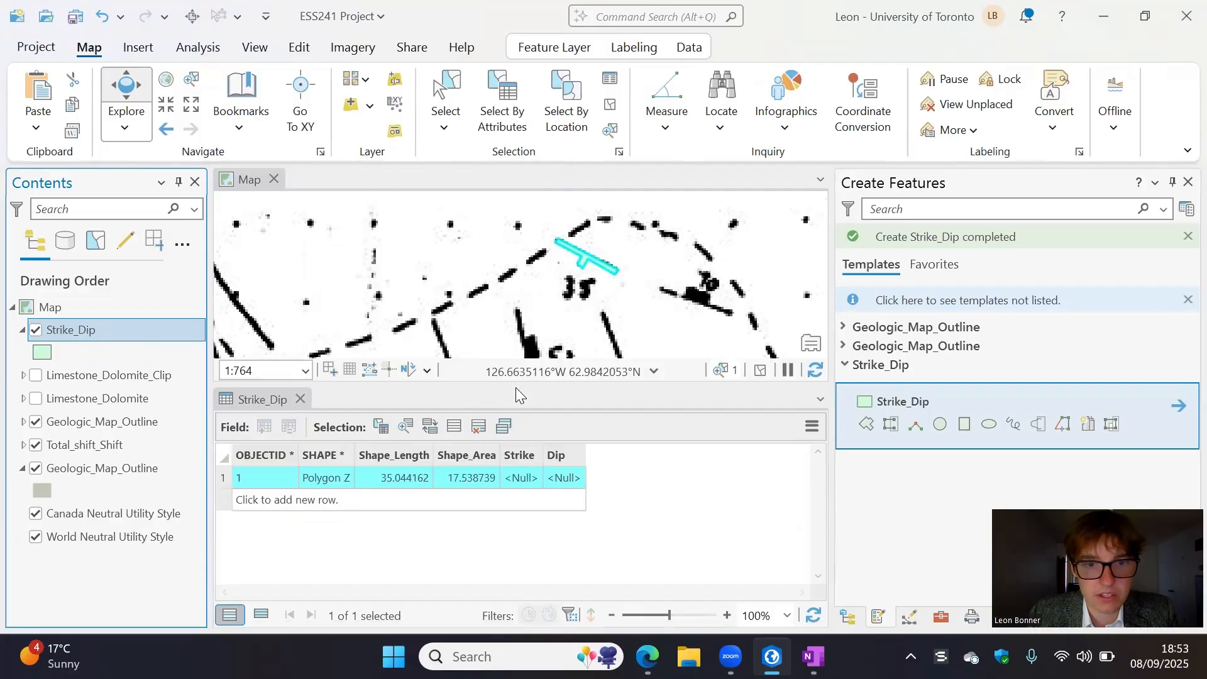
double_click(523, 457)
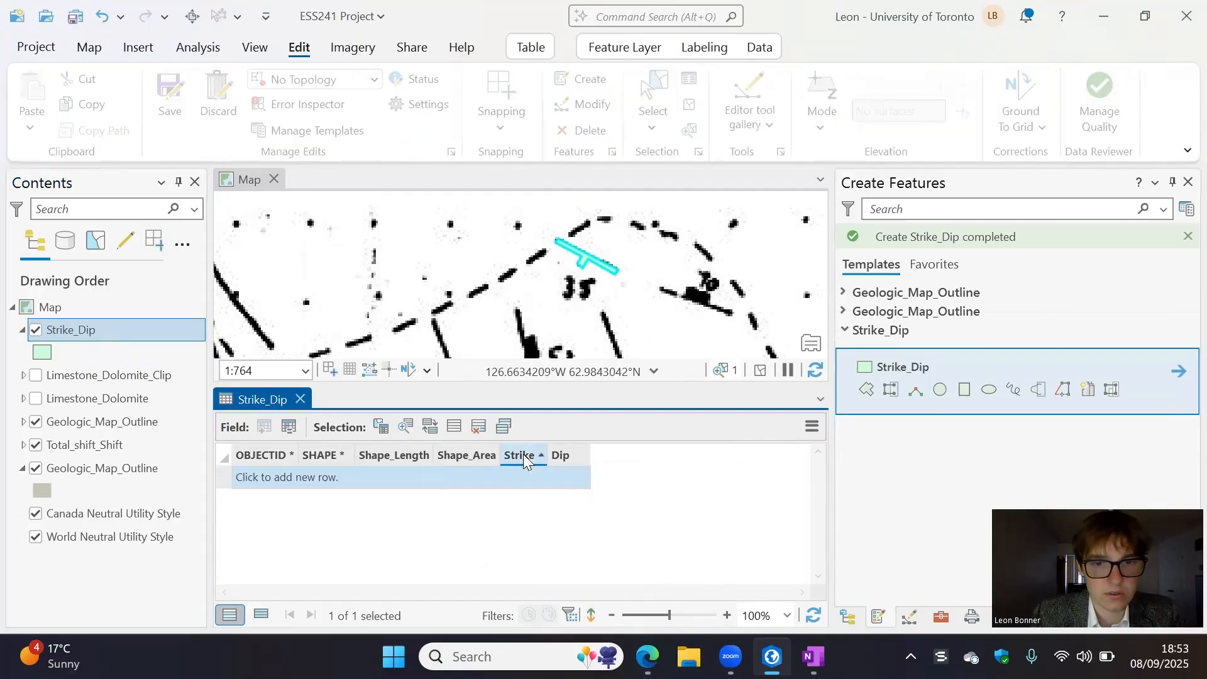
left_click(521, 483)
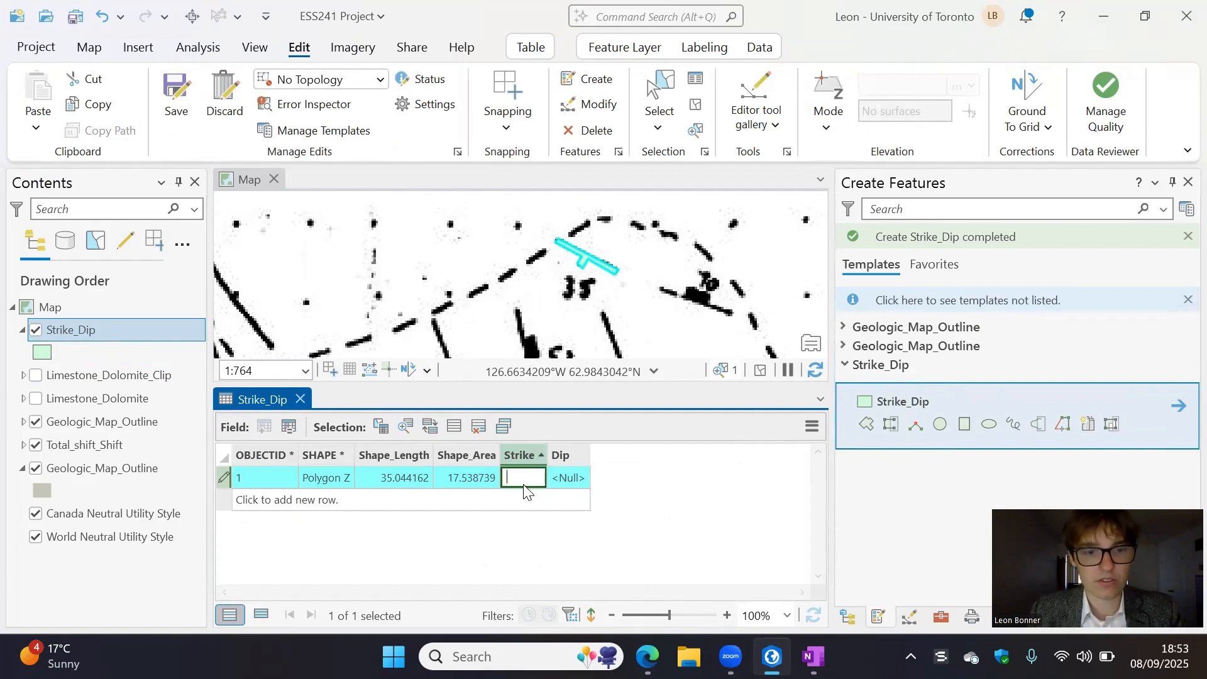
type("118")
key("Return")
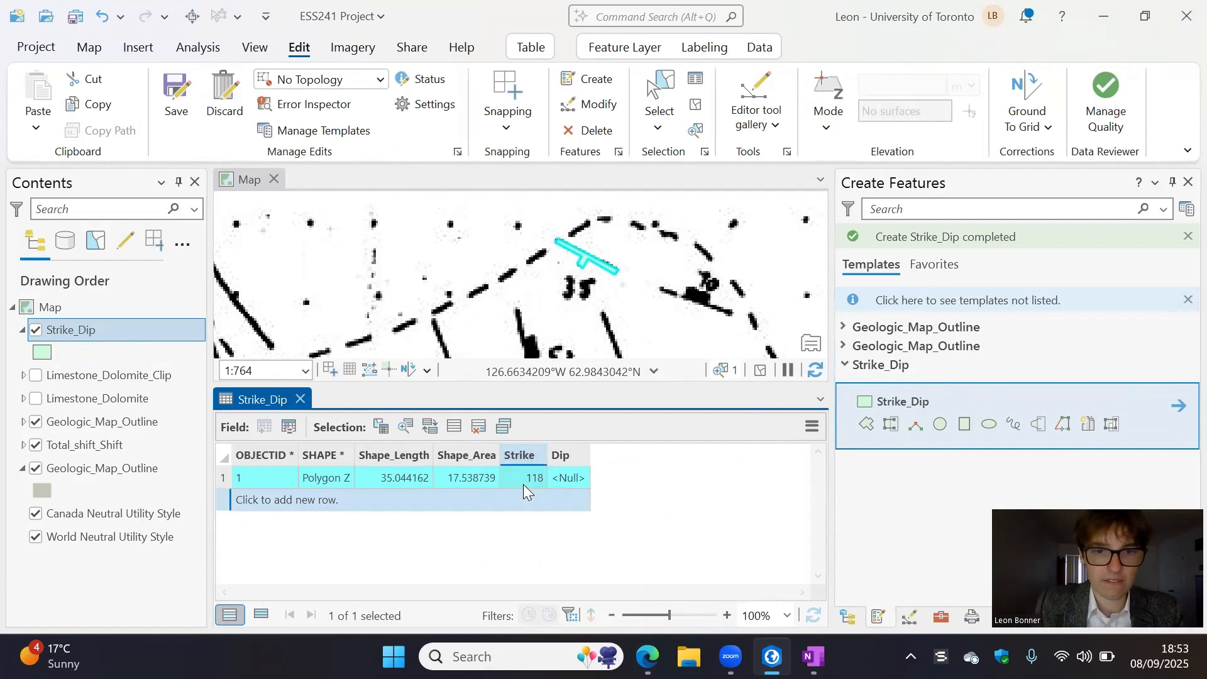
left_click(572, 480)
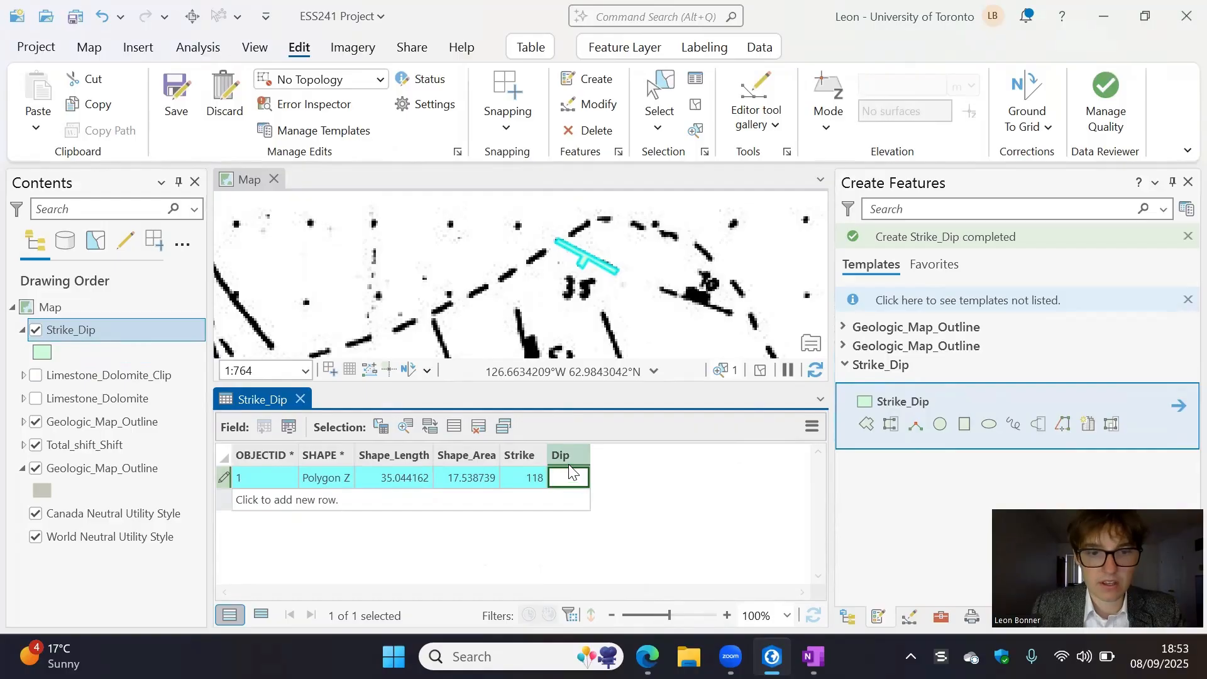
key("Return")
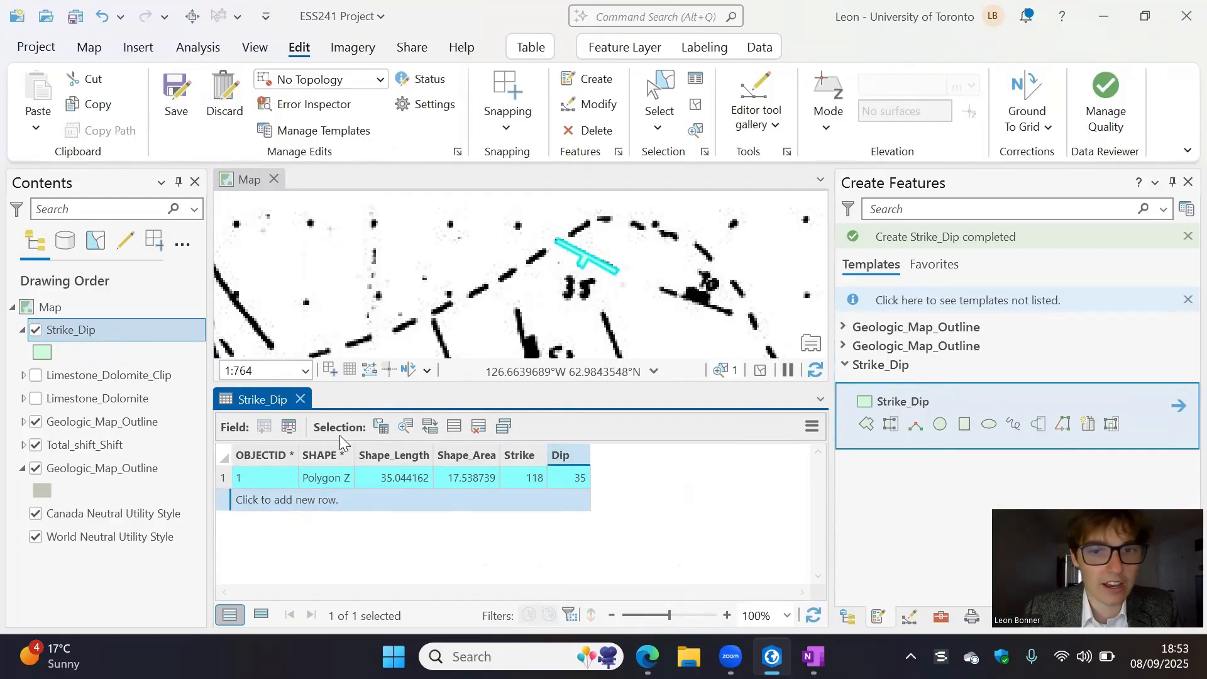
- Open the Strike_Dip layer's polygon symbol for formatting and shrink the attribute table to give the map more room
scroll(573, 294, "up", 3)
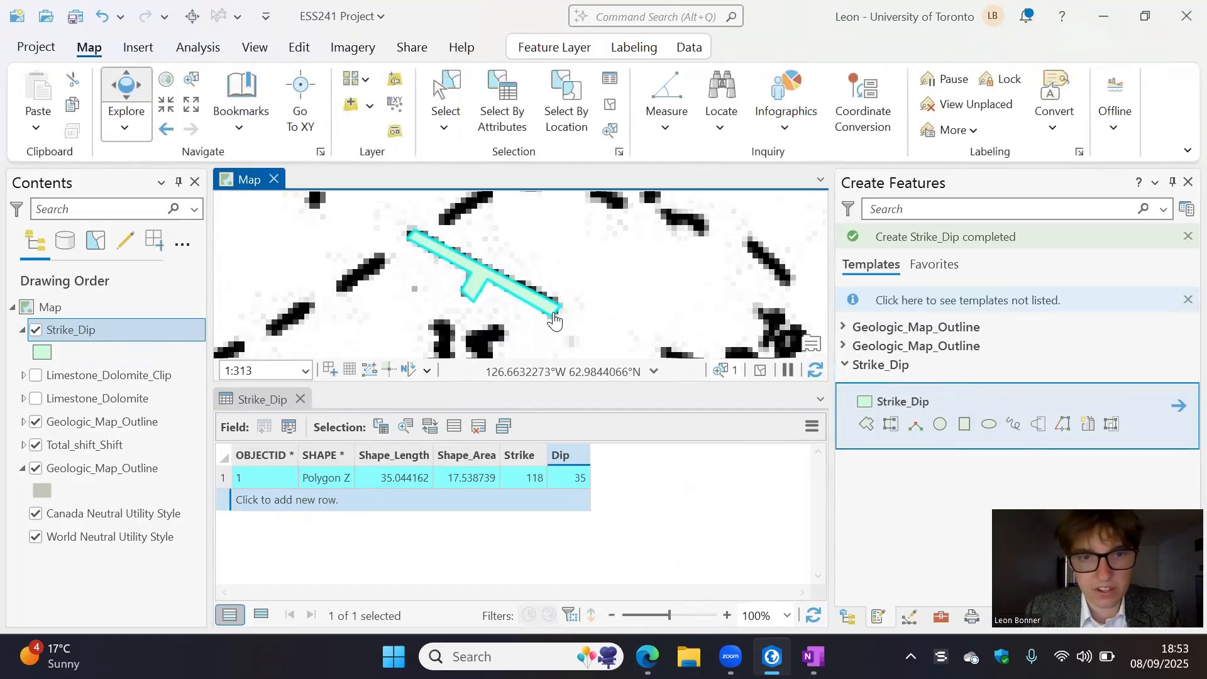
scroll(505, 312, "down", 2)
left_click(42, 352)
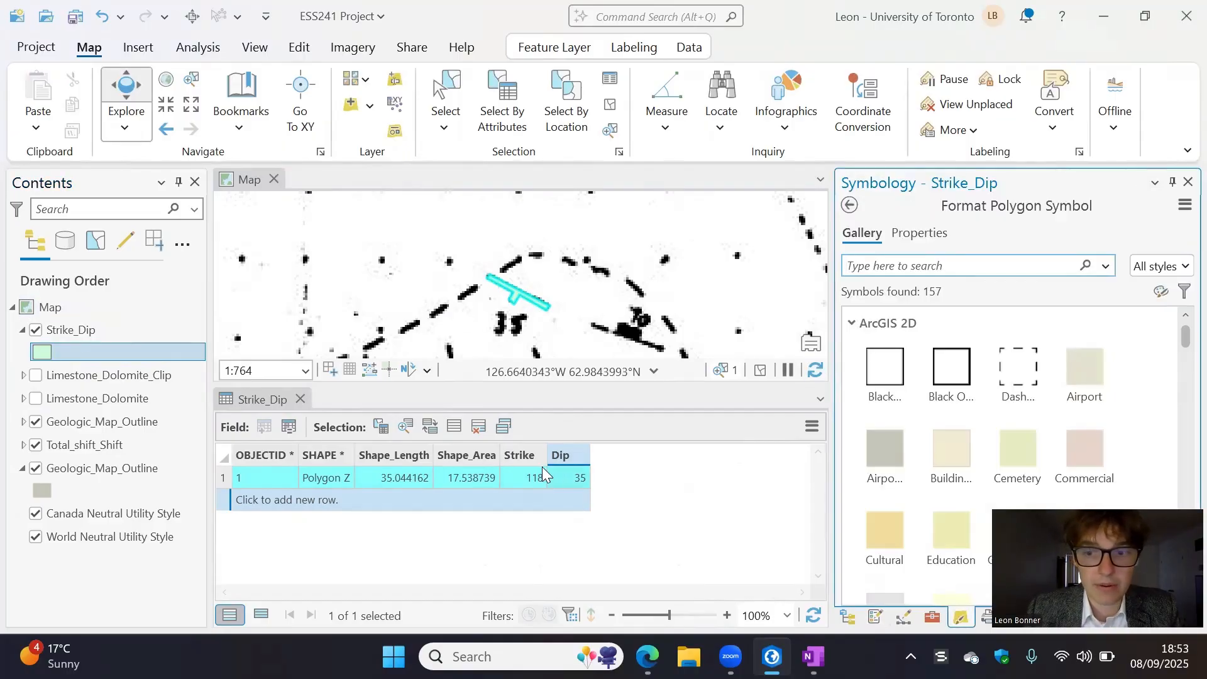
left_click_drag(604, 383, 607, 537)
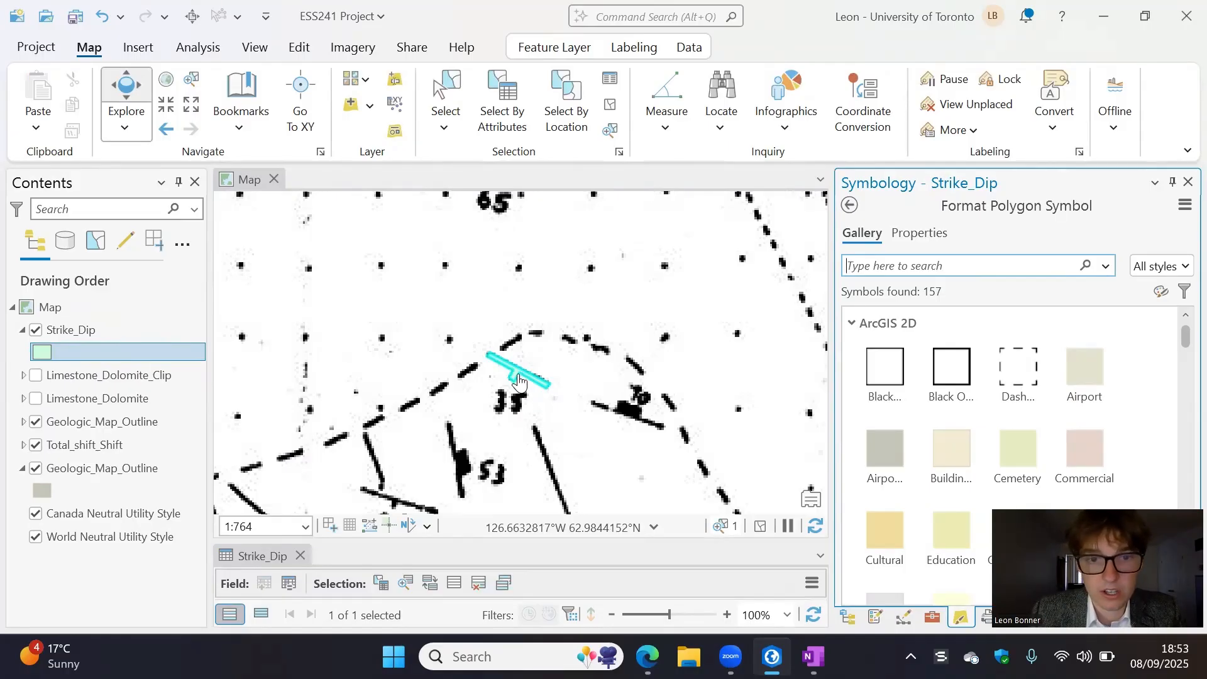
- Check the strike and dip attributes of the traced Strike_Dip polygon in its map pop-up, then close it
left_click(517, 378)
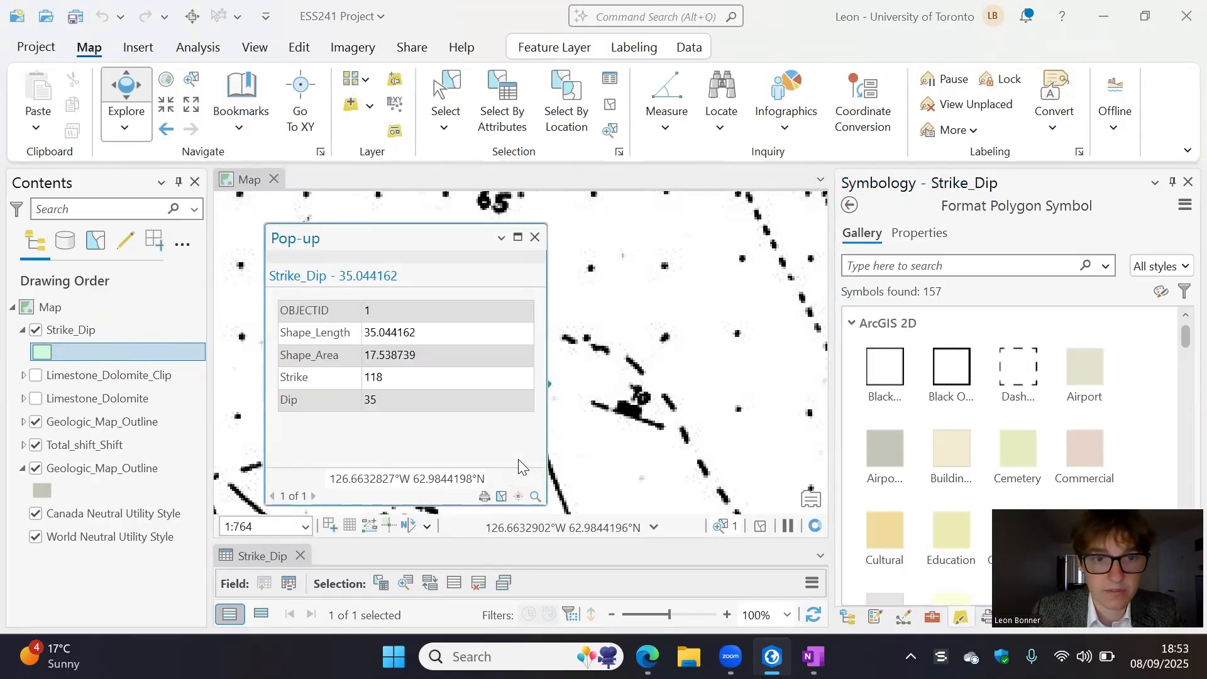
double_click(371, 379)
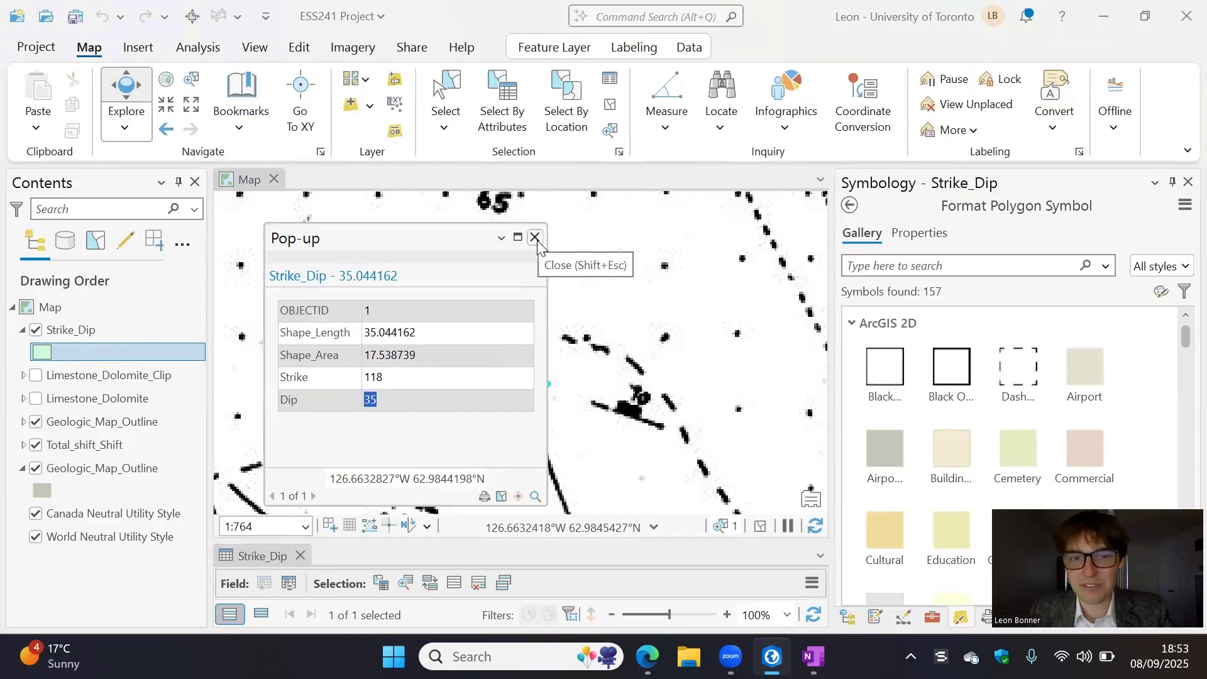
left_click(535, 238)
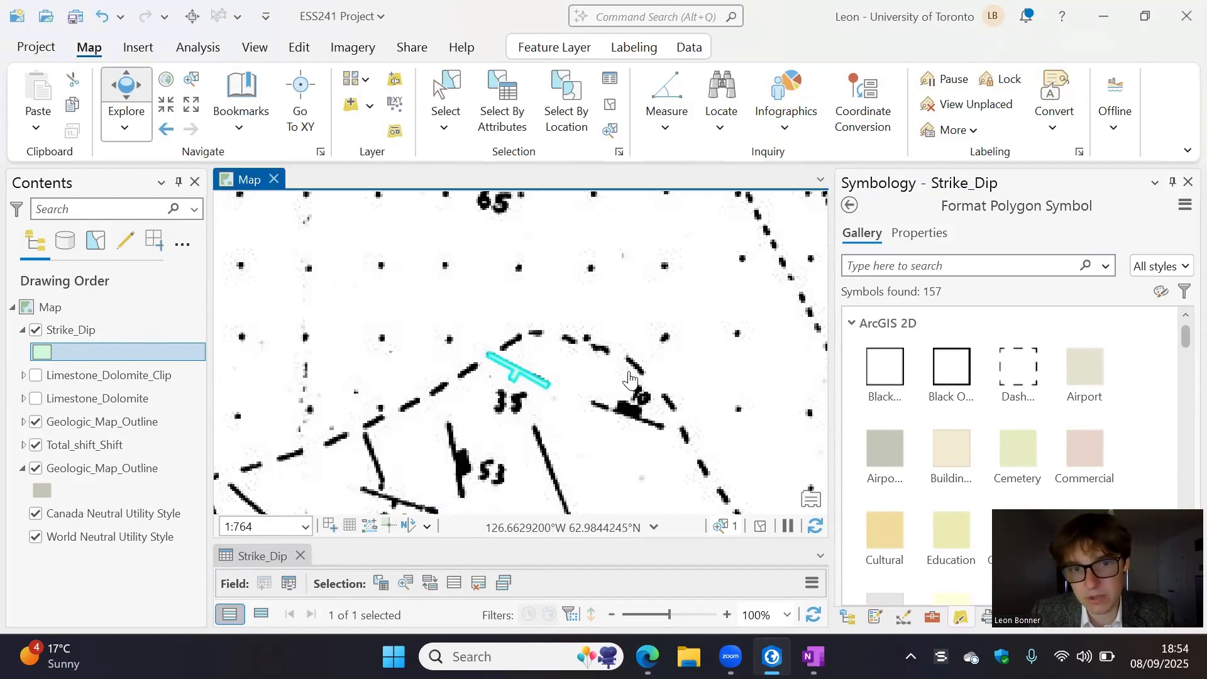
left_click(513, 376)
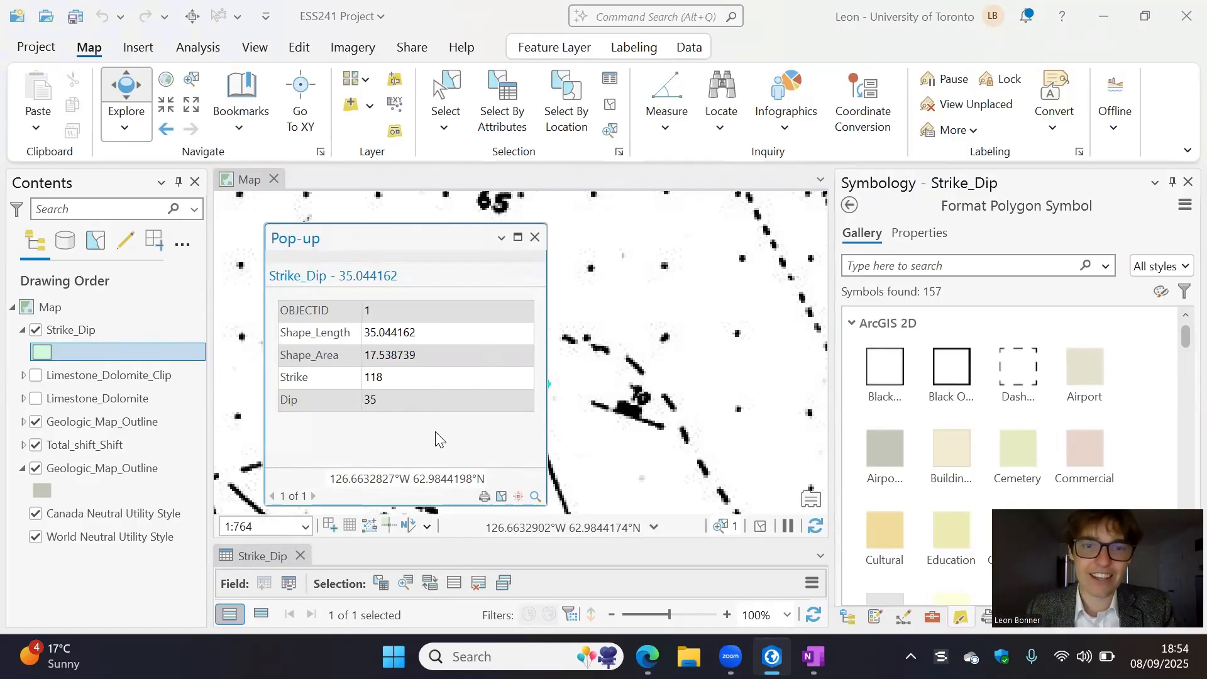
left_click(536, 237)
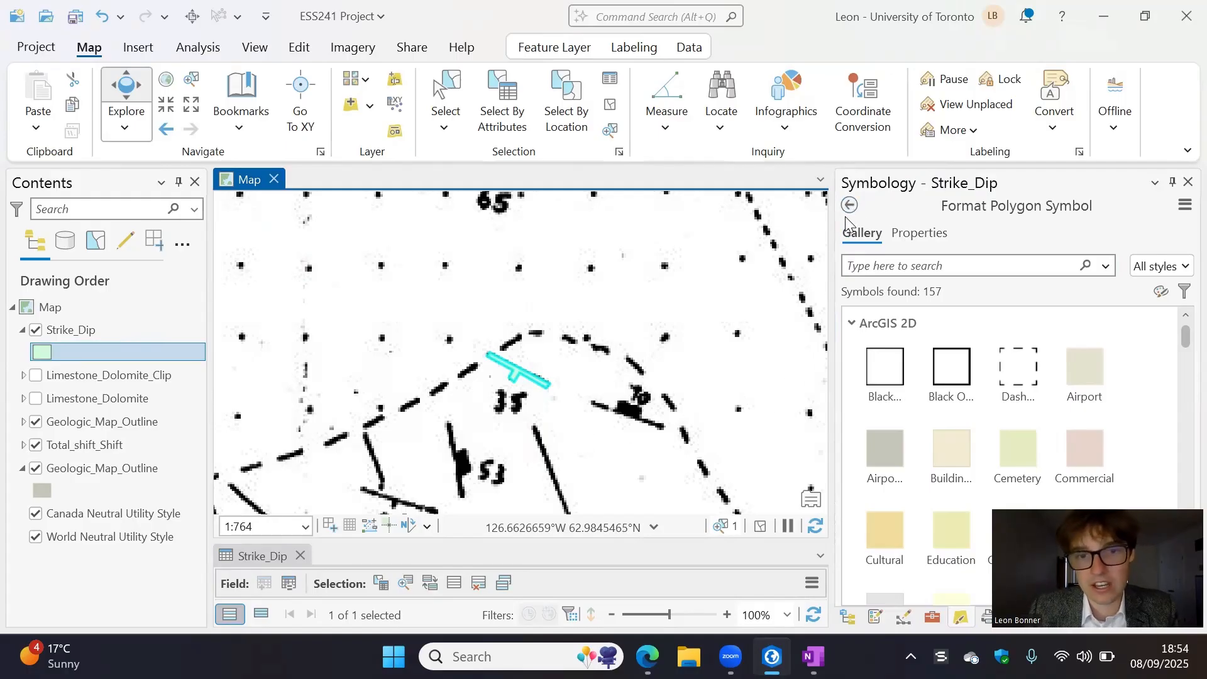
- Examine the scanned geologic map's trenches, calcite zones, contacts and the other strike-and-dip symbols around the traced one
scroll(657, 396, "down", 4)
left_click_drag(688, 380, 536, 335)
scroll(591, 363, "up", 3)
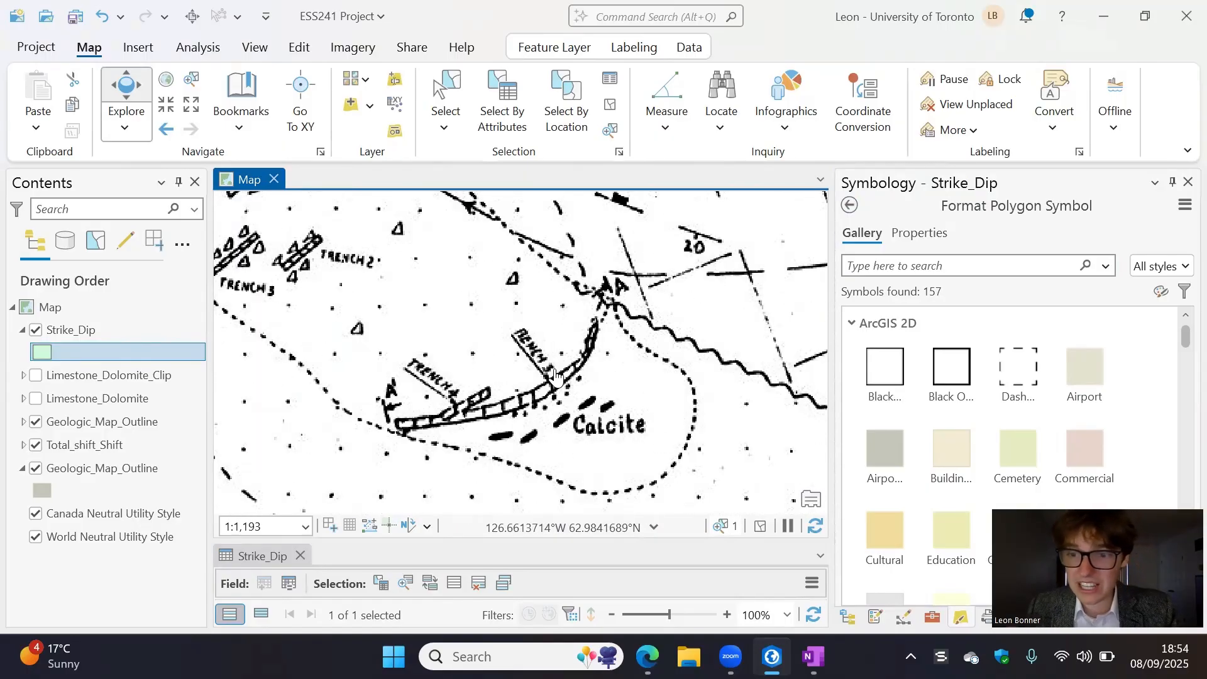
scroll(559, 376, "down", 3)
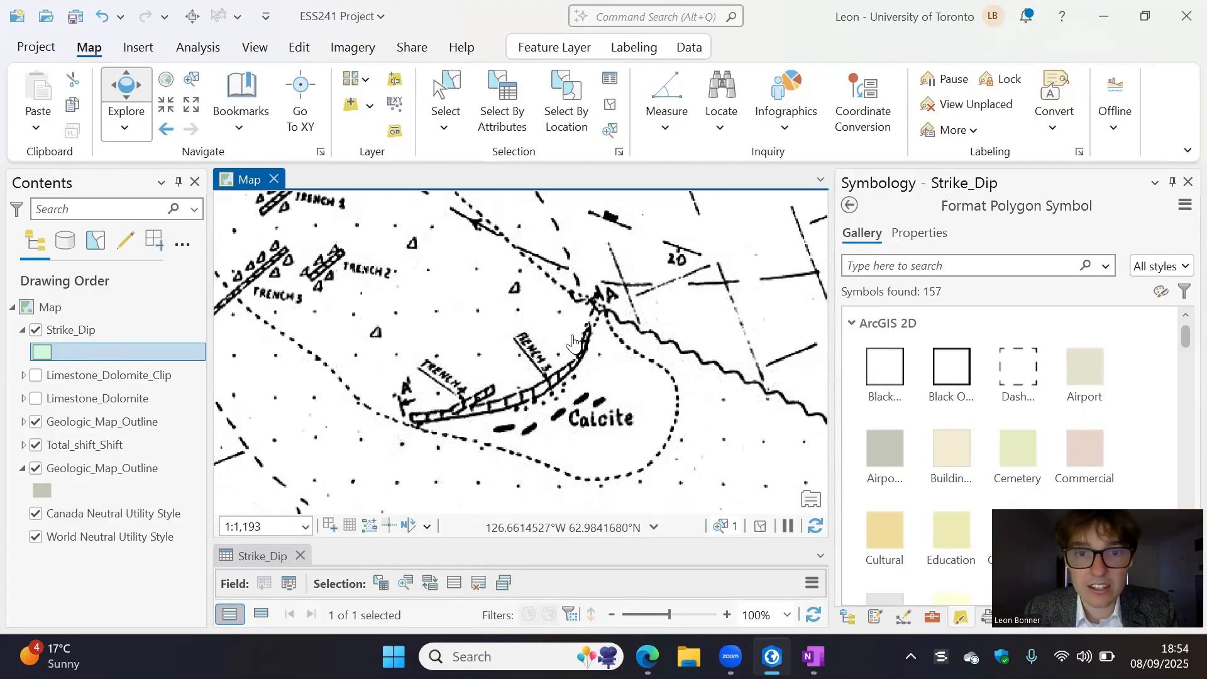
left_click_drag(593, 439, 525, 494)
left_click_drag(581, 265, 471, 500)
left_click_drag(526, 309, 604, 342)
left_click_drag(509, 235, 543, 250)
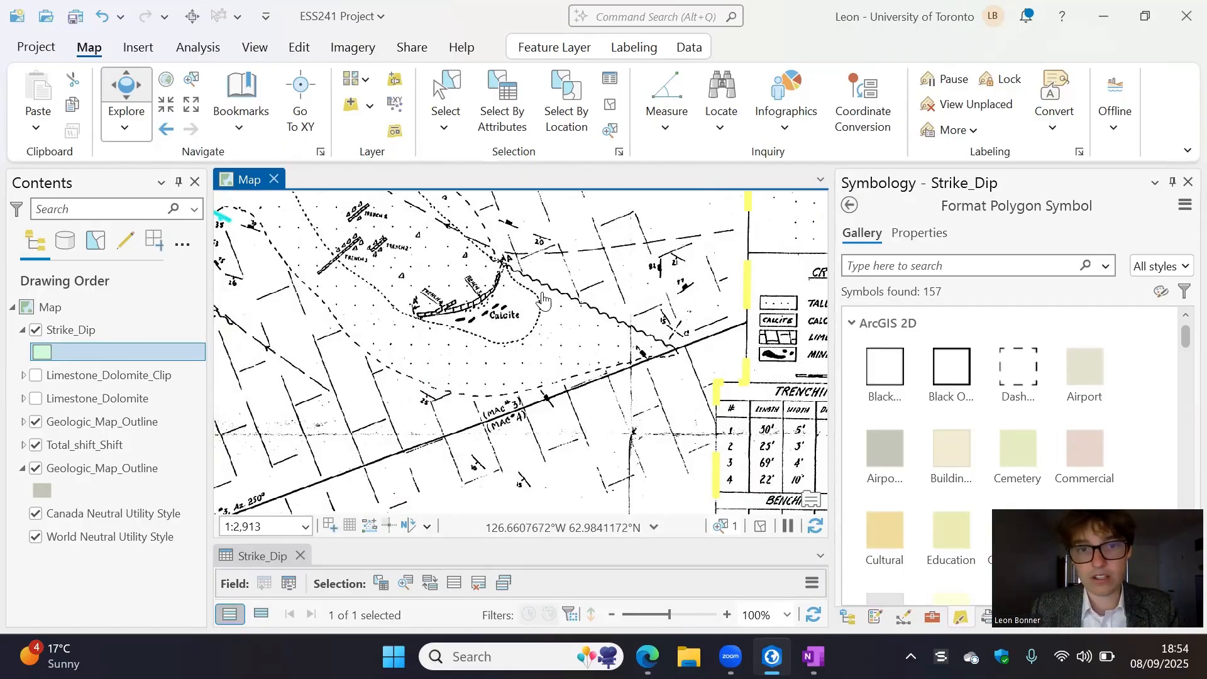
left_click_drag(461, 305, 634, 456)
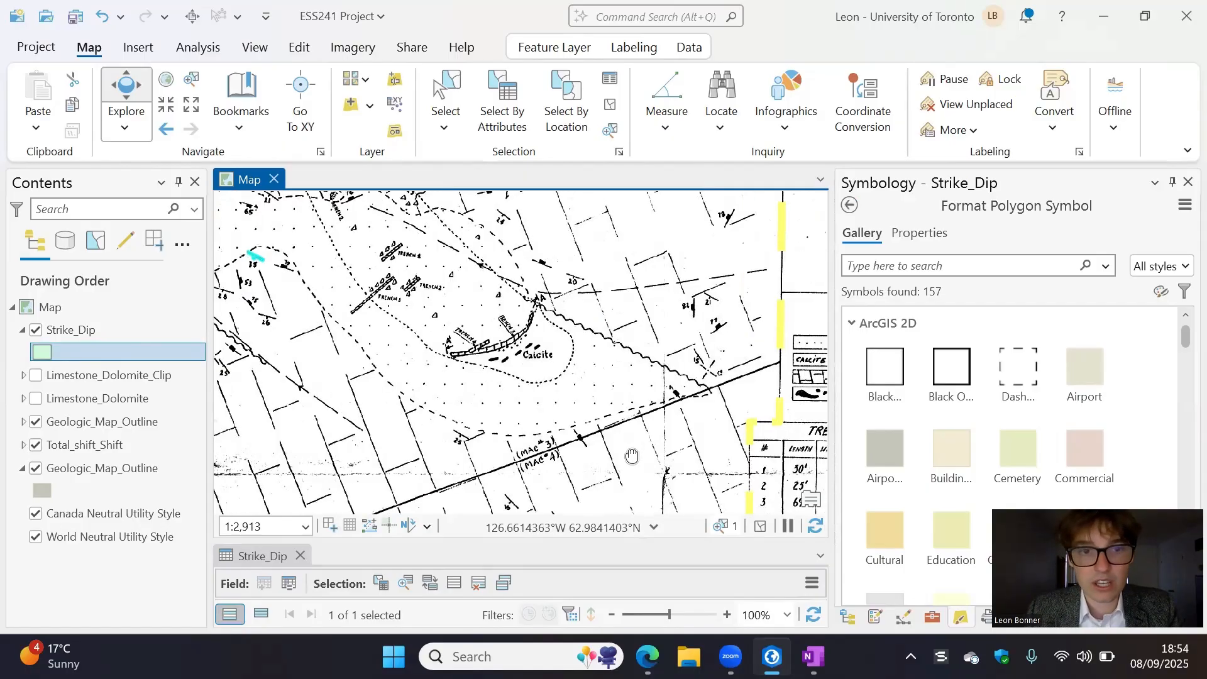
left_click_drag(412, 296, 588, 421)
scroll(512, 389, "up", 5)
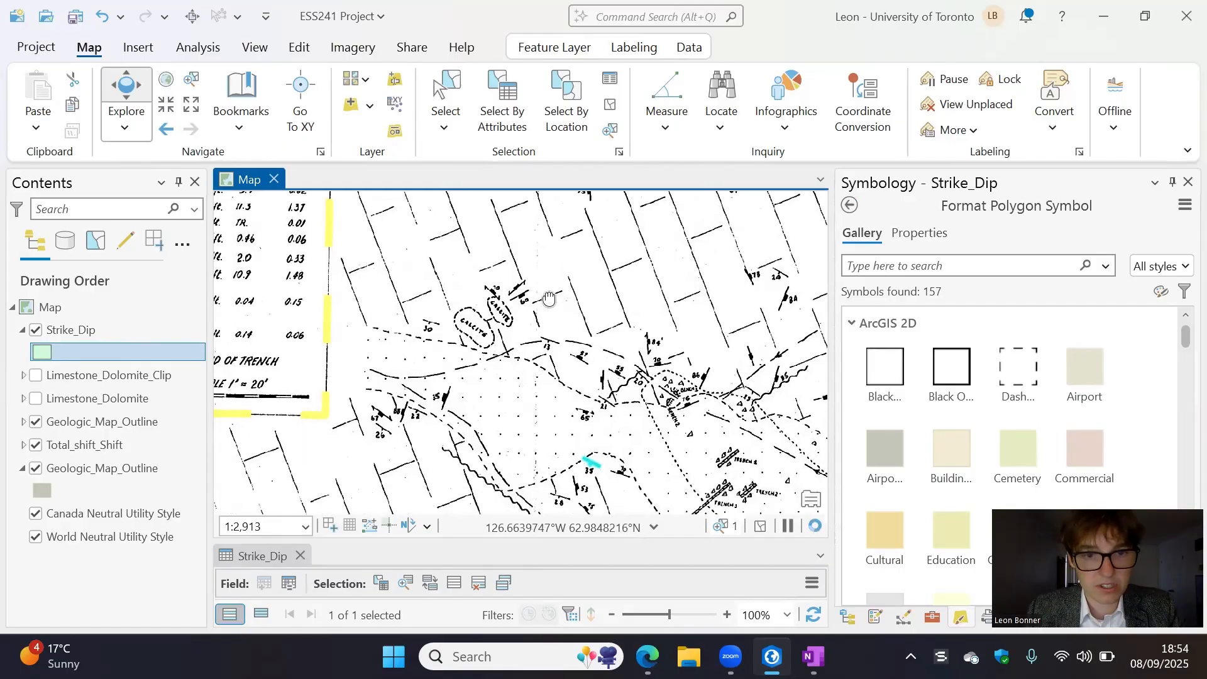